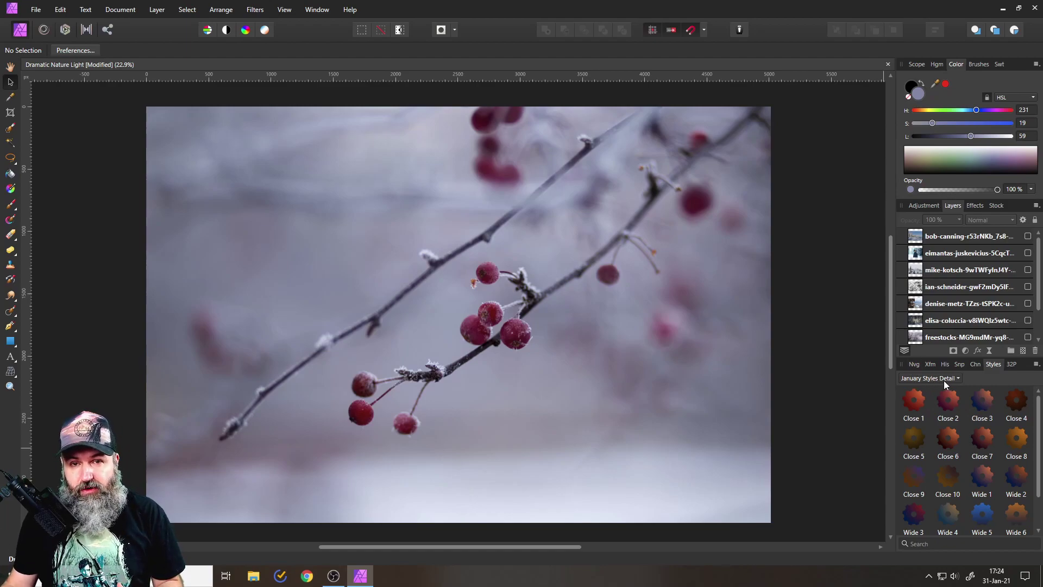
# Browse the Close and Wide presets in the January Styles Detail category, briefly previewing the church photo layer before hiding it again.
pyautogui.scroll(-2, 991, 484)
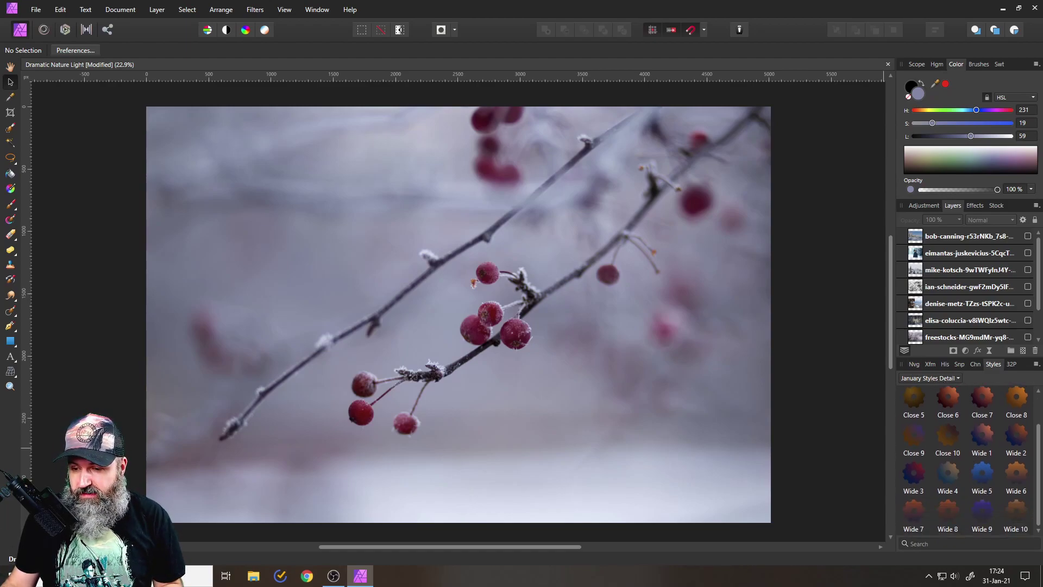
pyautogui.scroll(2, 1040, 450)
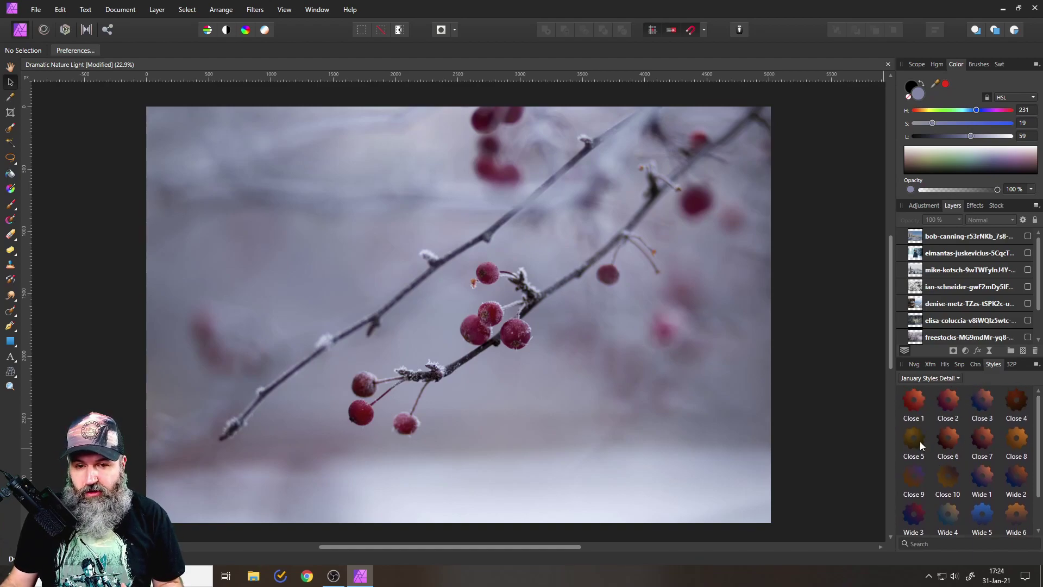
pyautogui.click(1028, 269)
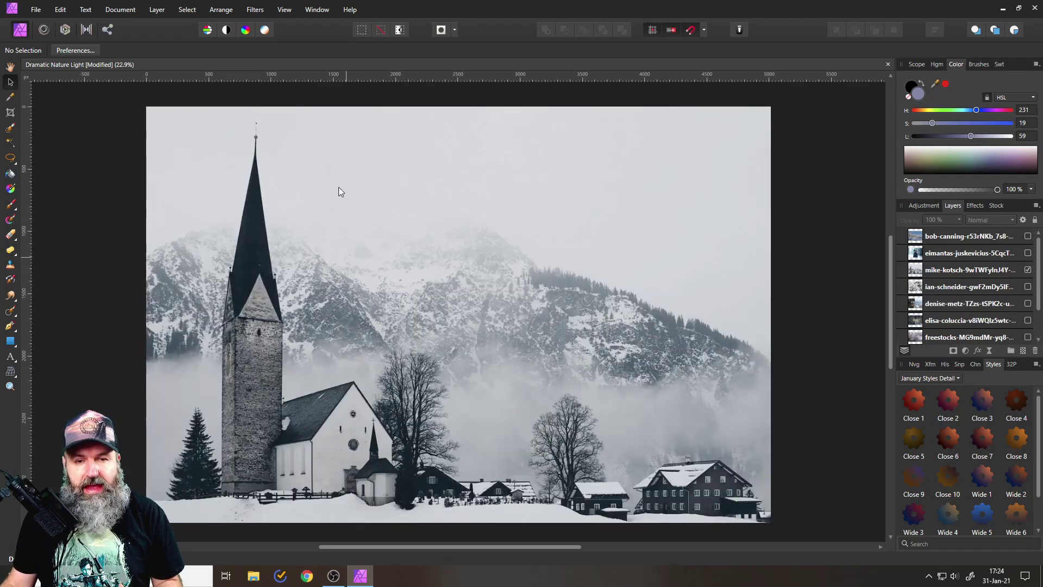
pyautogui.scroll(-2, 999, 477)
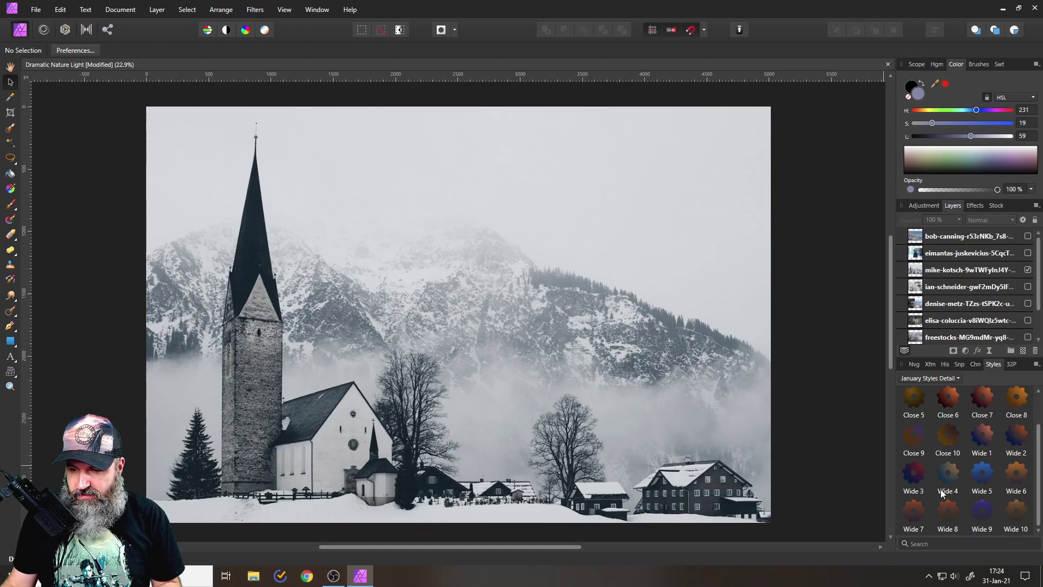
pyautogui.click(1027, 269)
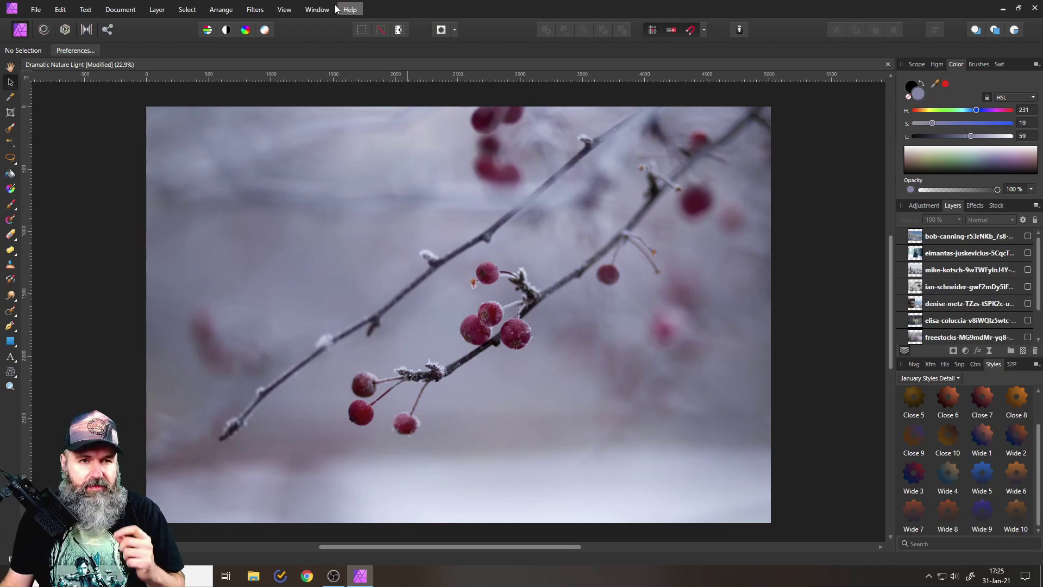
# Check the list of available studio panels for Styles and bring the Styles panel forward.
pyautogui.click(286, 10)
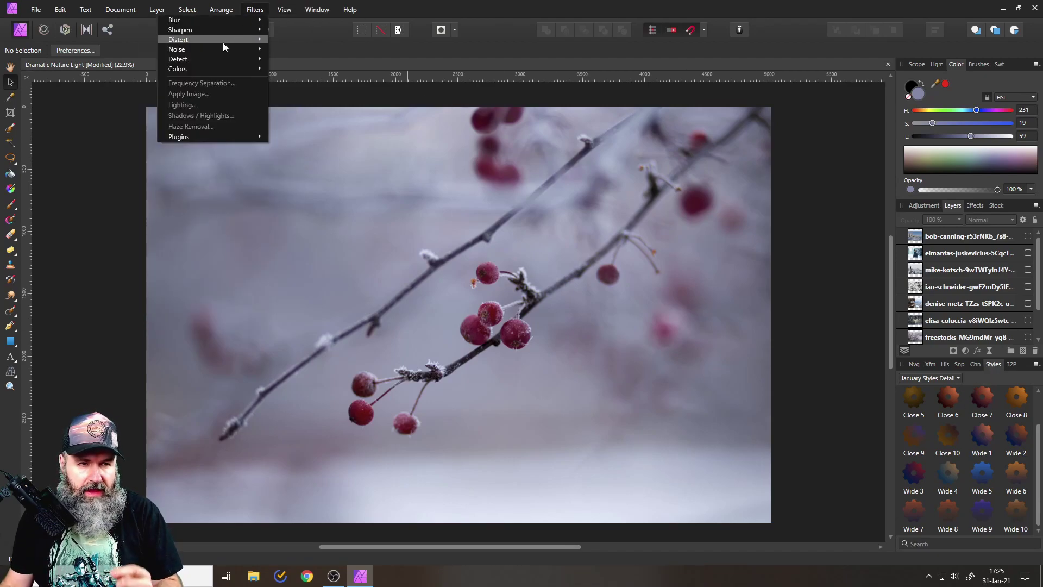
pyautogui.moveTo(254, 191)
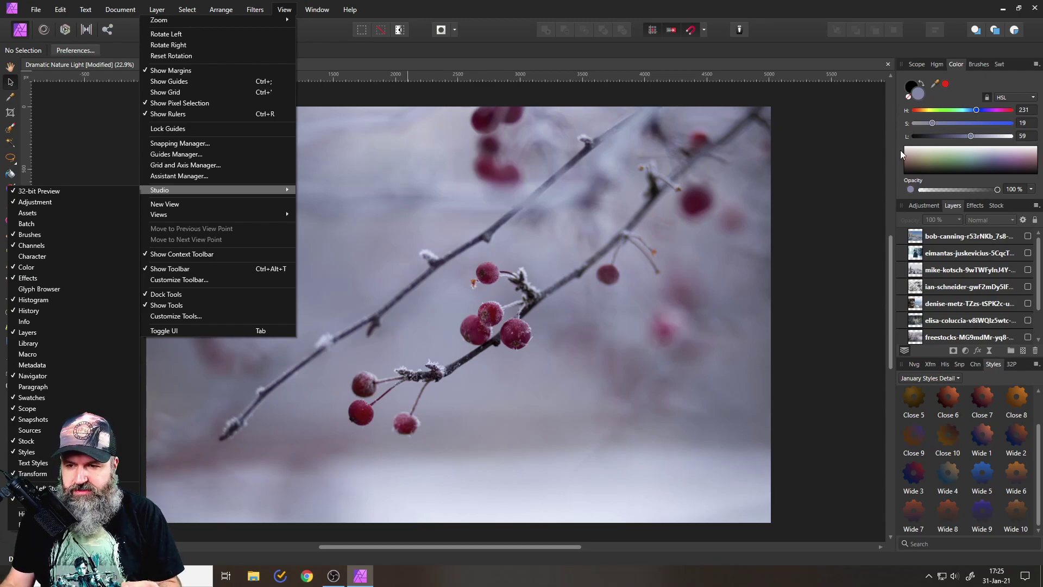
pyautogui.click(991, 368)
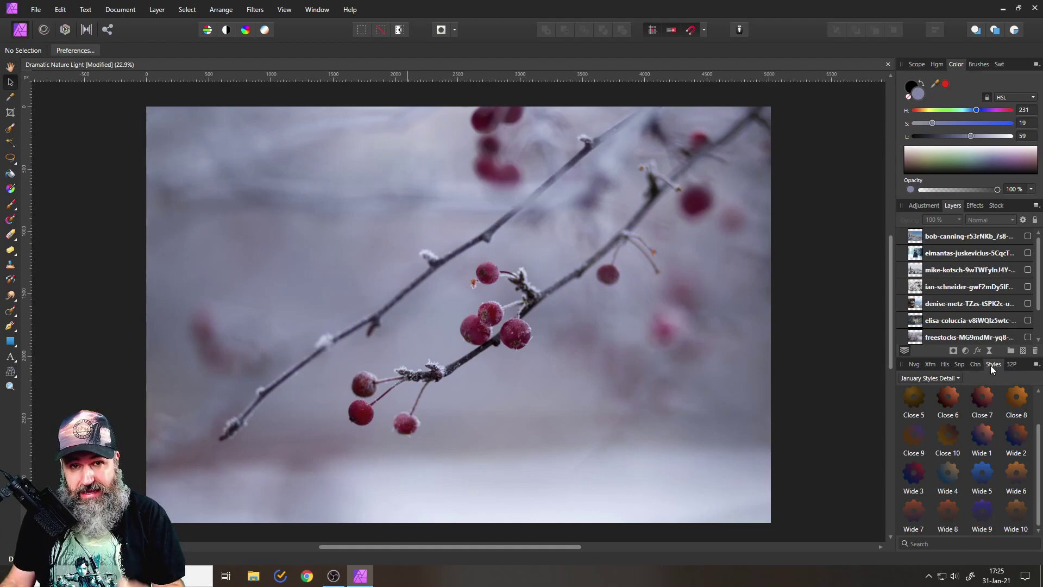
# Try to import the styles category file January Styles Detail.afstyles from the 2021 Winter Looks folder.
pyautogui.click(1035, 364)
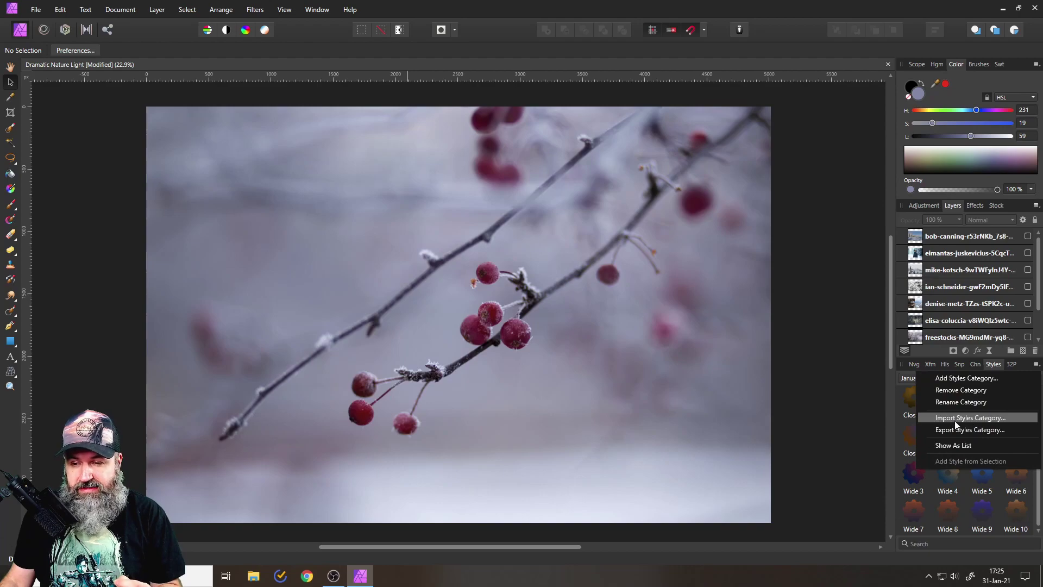
pyautogui.click(980, 417)
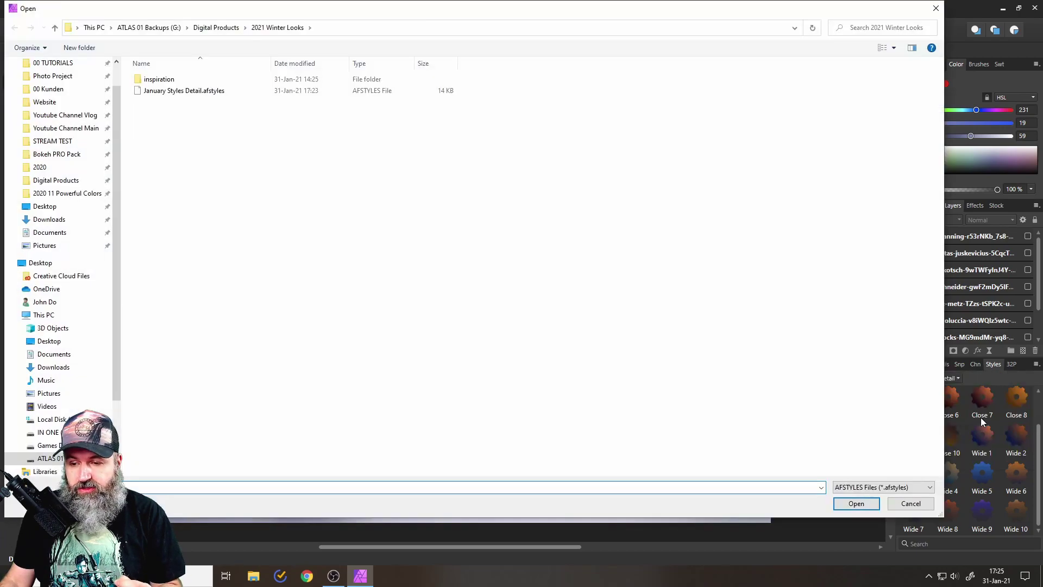
pyautogui.click(173, 94)
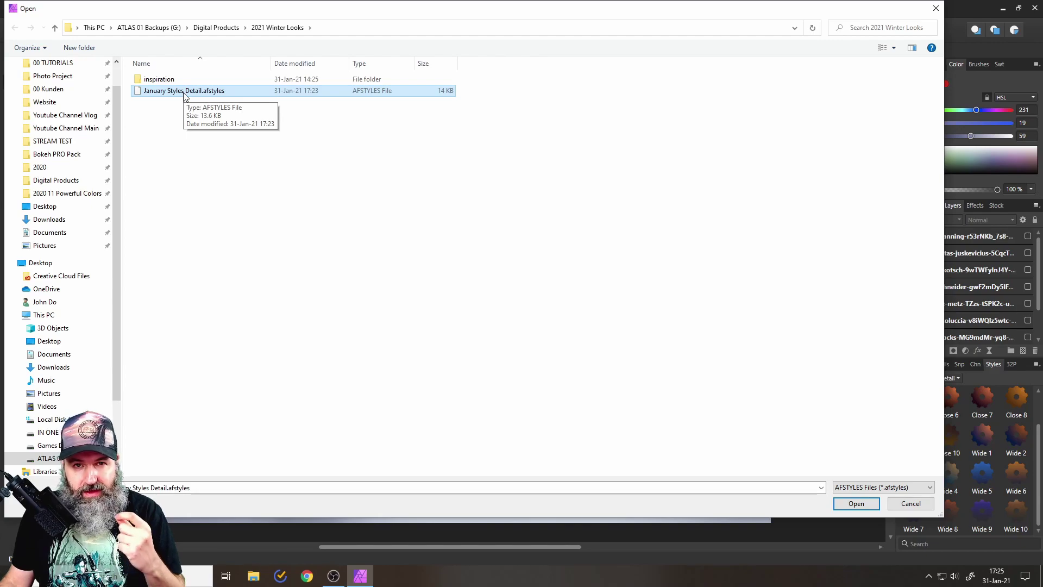
pyautogui.click(857, 504)
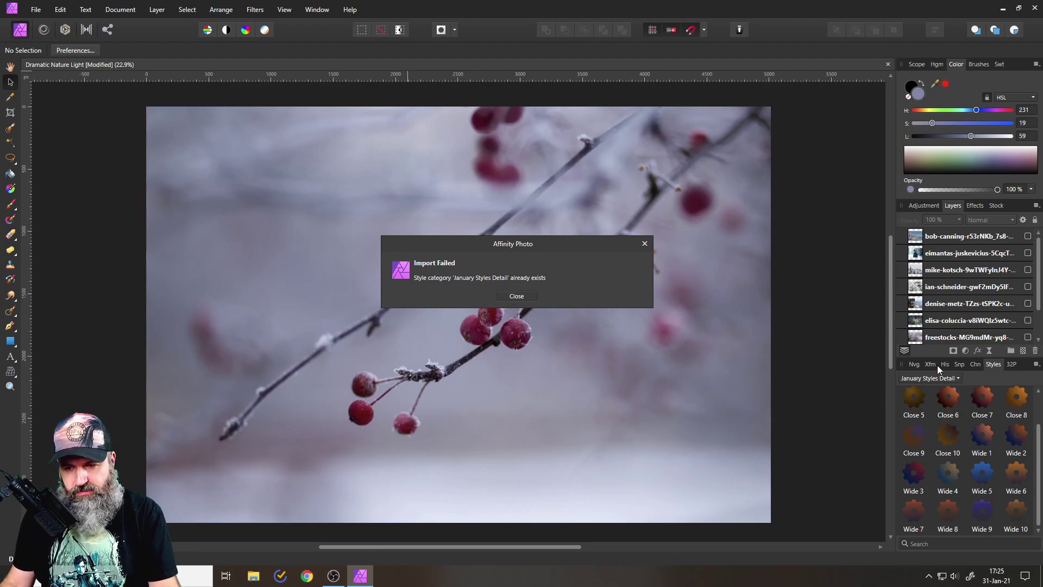
pyautogui.click(514, 296)
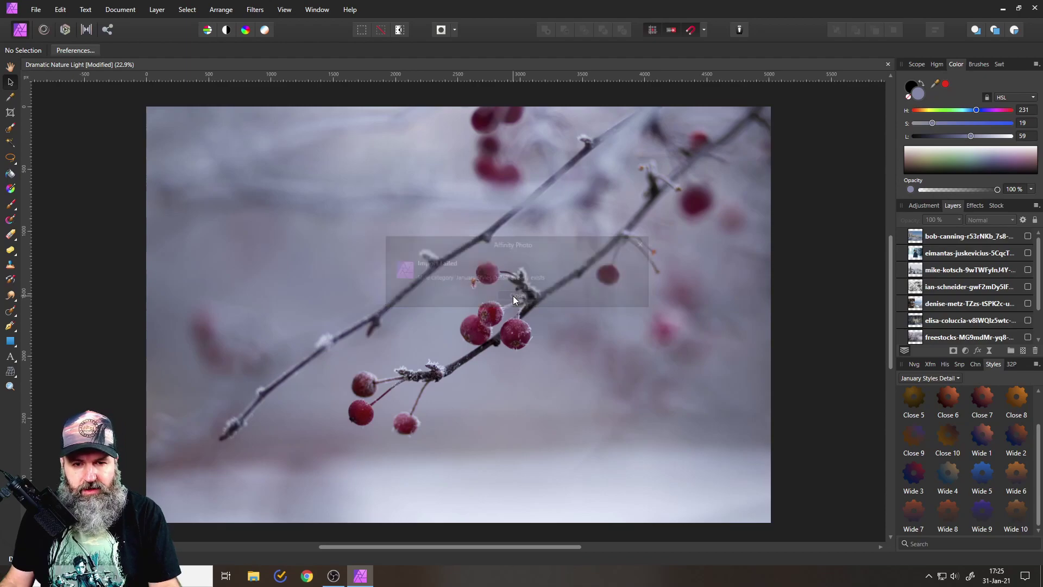
# Draw a rectangle covering the whole berry photo and apply the Close 5 style from the January Styles Detail category to it.
pyautogui.click(932, 378)
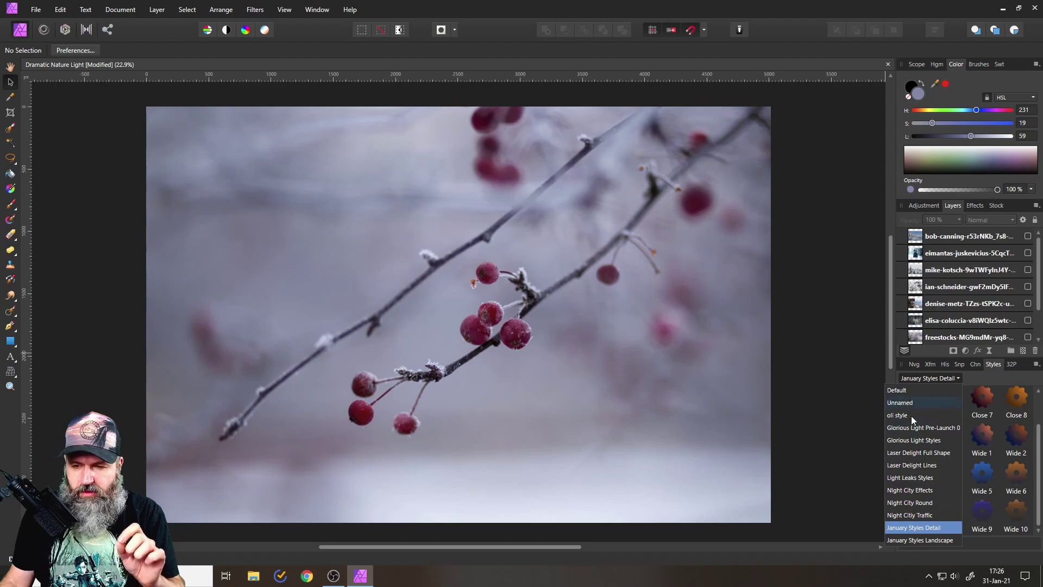
pyautogui.click(921, 529)
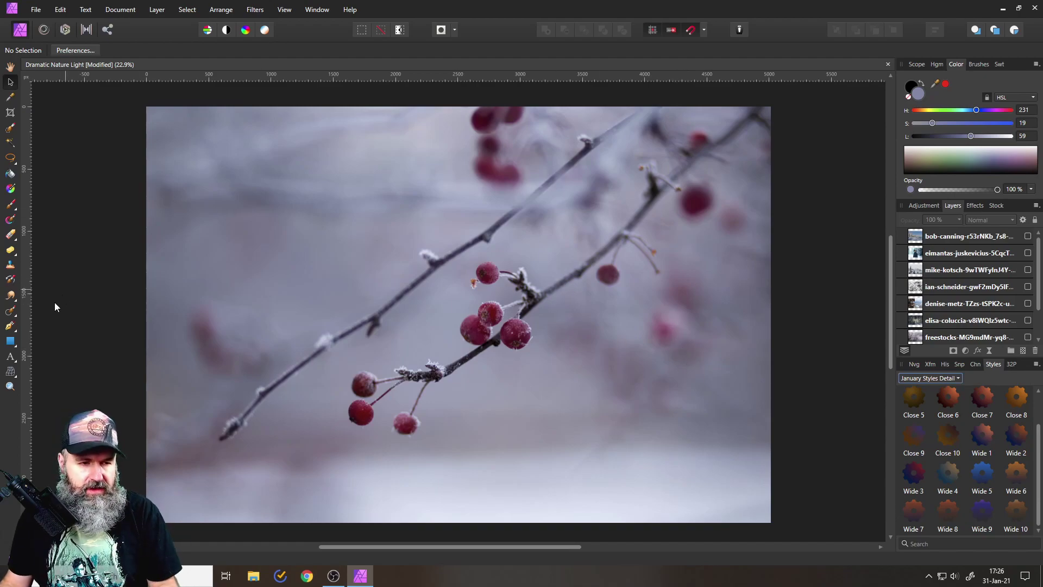
pyautogui.click(10, 341)
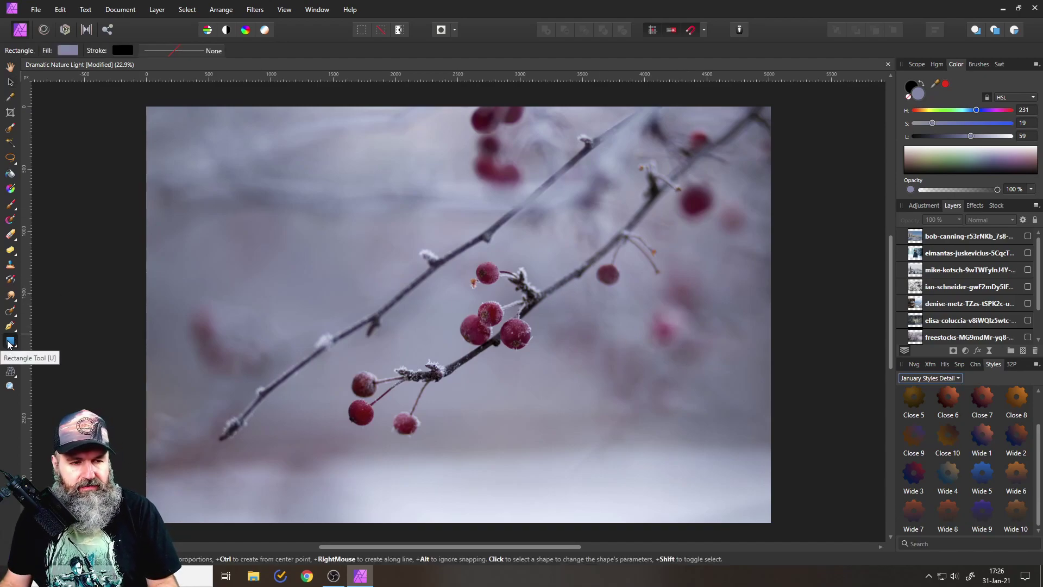
pyautogui.moveTo(135, 95); pyautogui.dragTo(787, 506)
pyautogui.scroll(1, 601, 298)
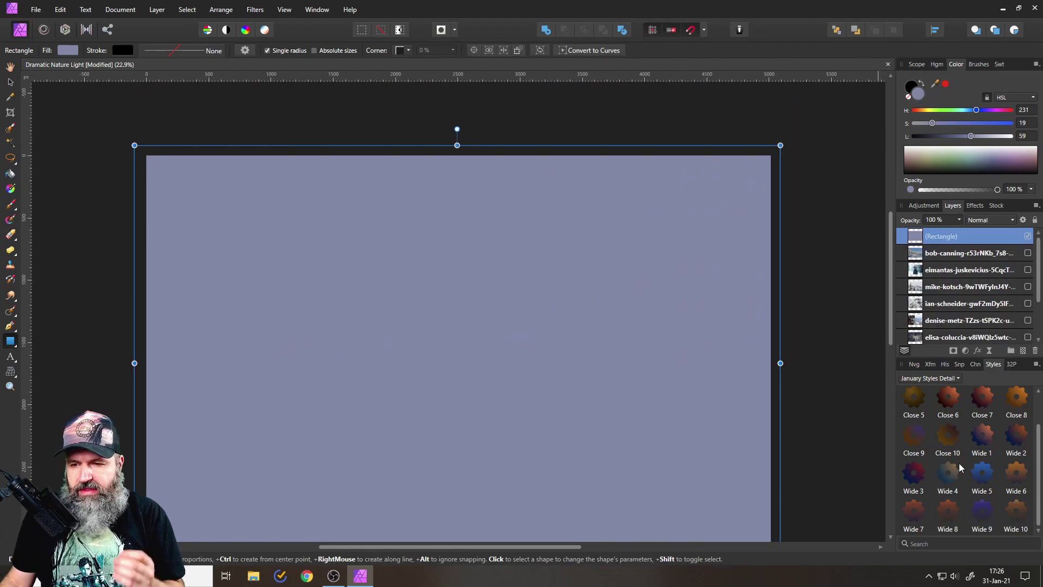
pyautogui.click(913, 402)
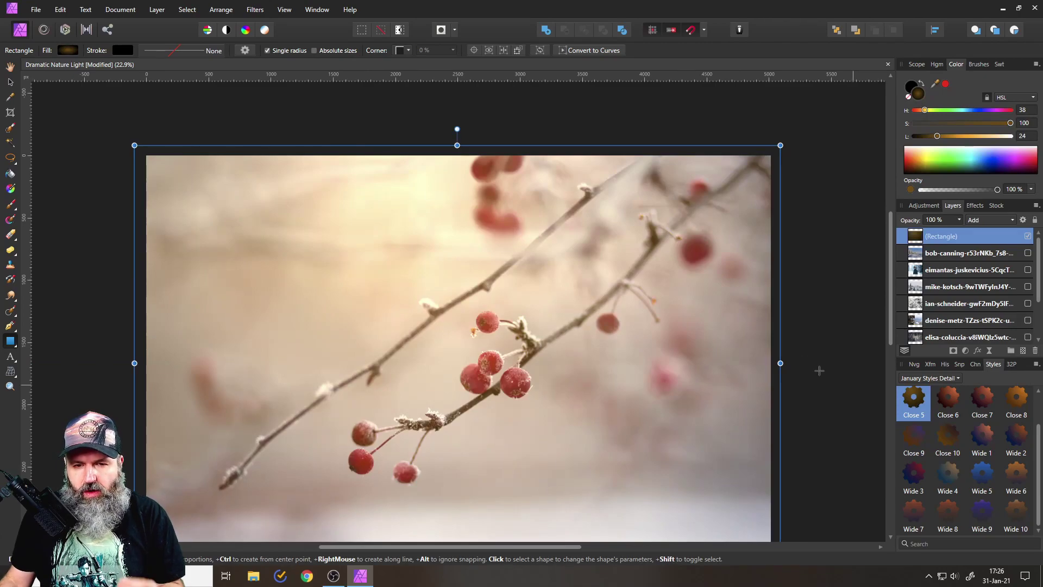
pyautogui.scroll(-3, 831, 406)
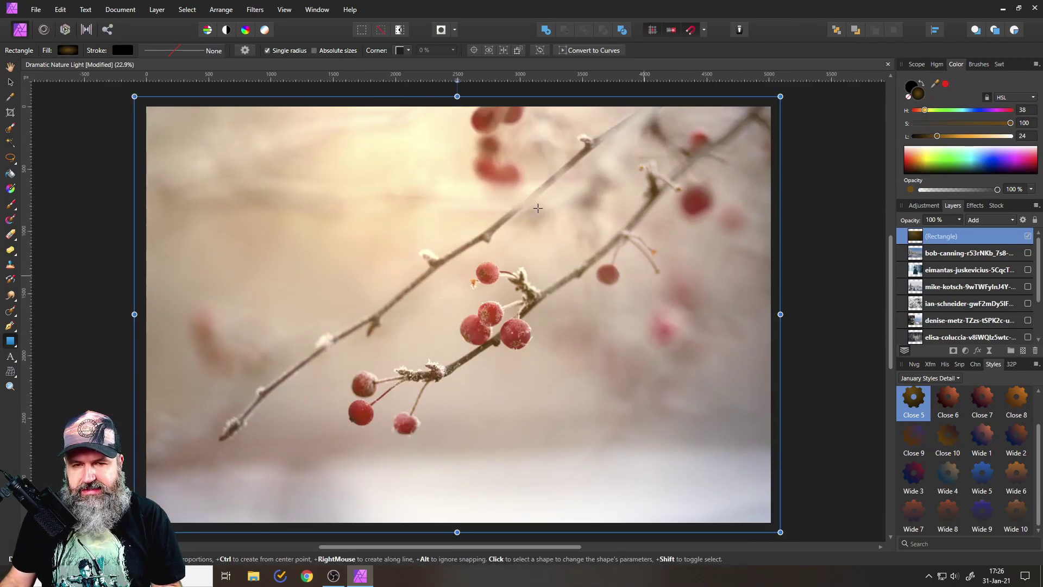
# Inspect the rectangle's gradient fill settings and its layer blend options without changing them.
pyautogui.click(66, 50)
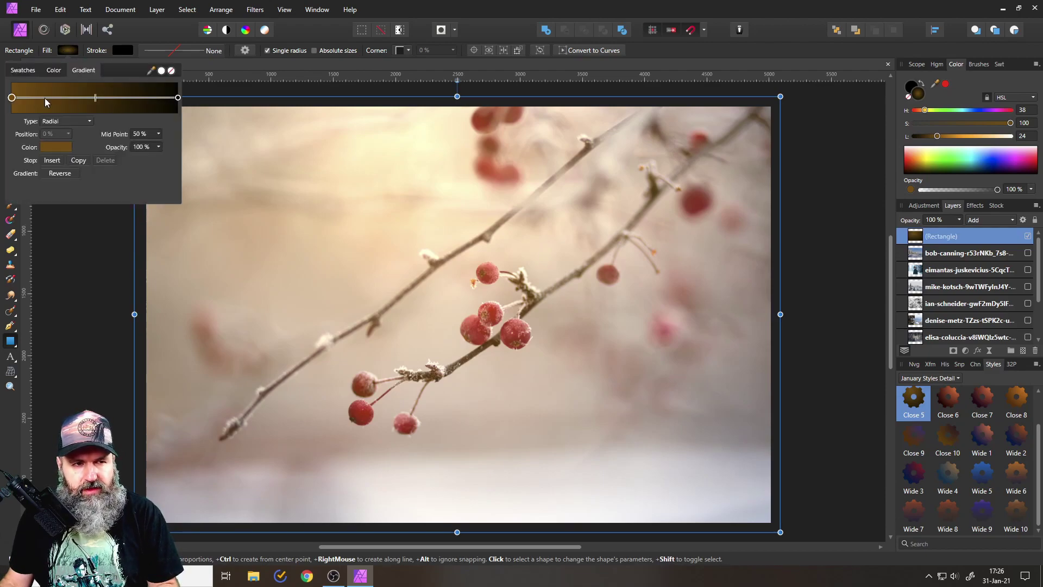
pyautogui.click(74, 51)
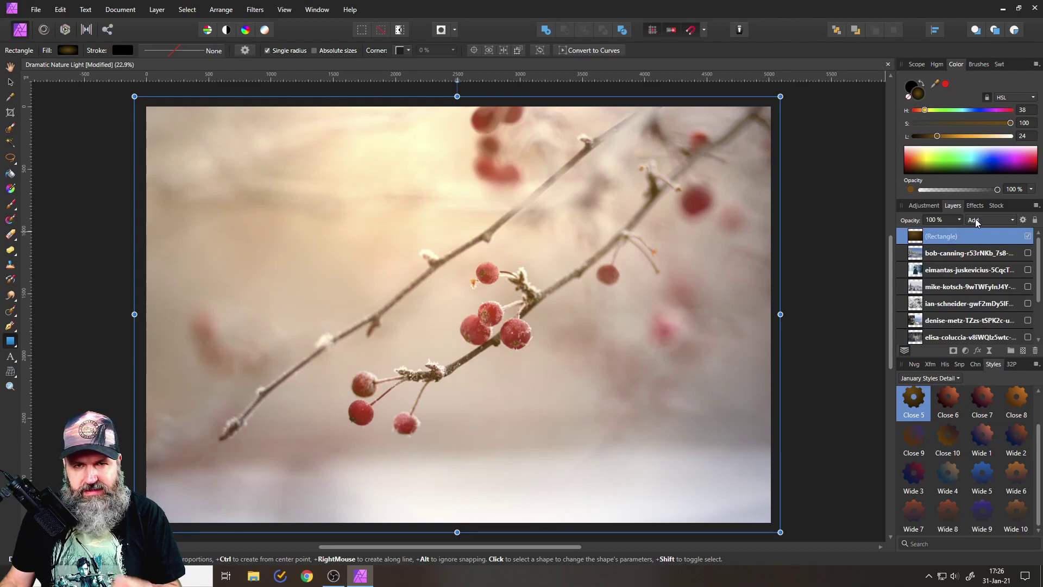
pyautogui.click(1023, 220)
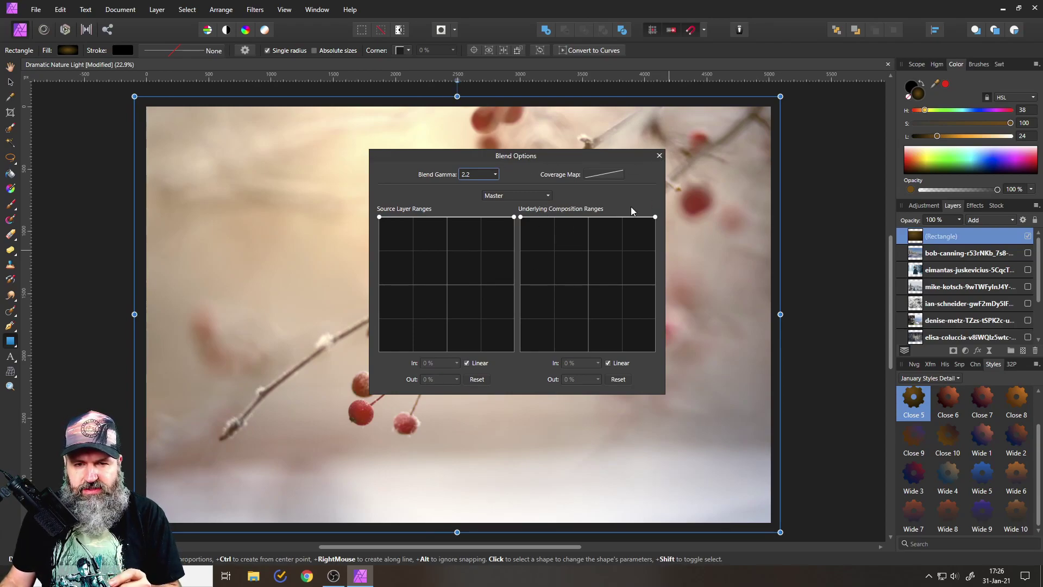
pyautogui.click(659, 156)
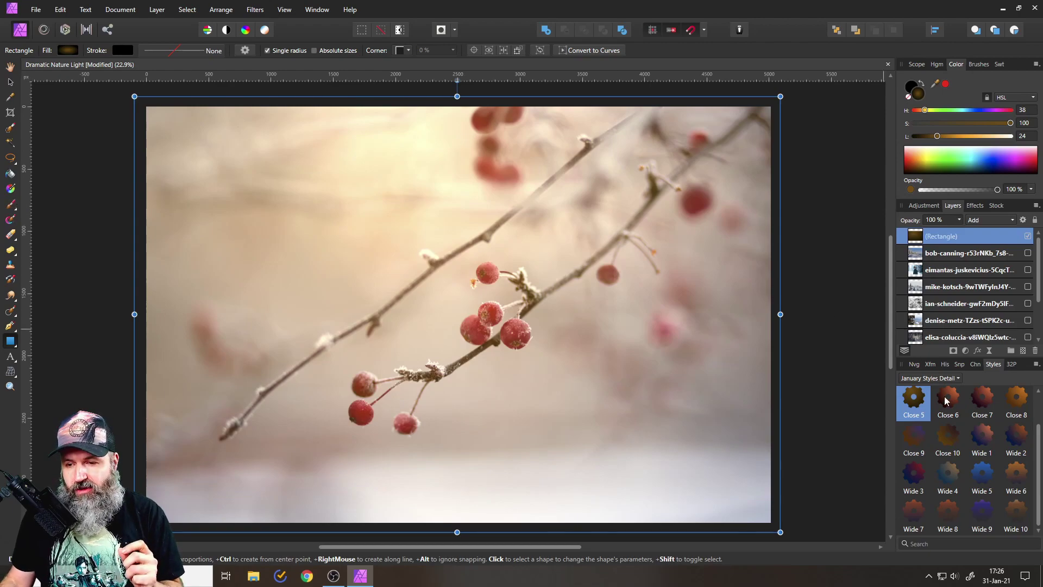
# Shorten the rectangle's radial gradient slightly with the Gradient tool by pulling its horizontal end handle inward.
pyautogui.click(10, 191)
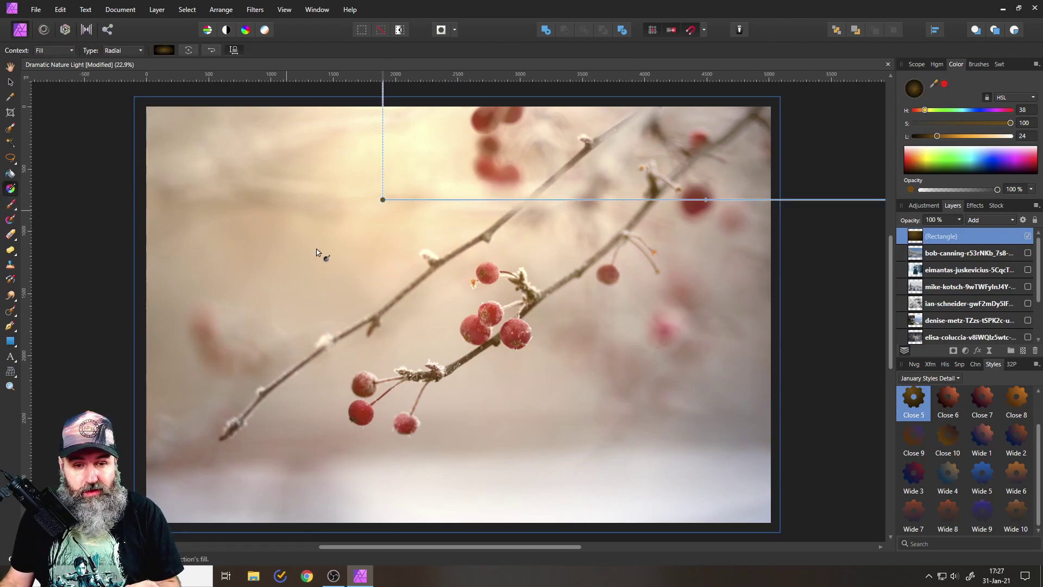
pyautogui.scroll(1, 353, 252)
pyautogui.scroll(-5, 375, 252)
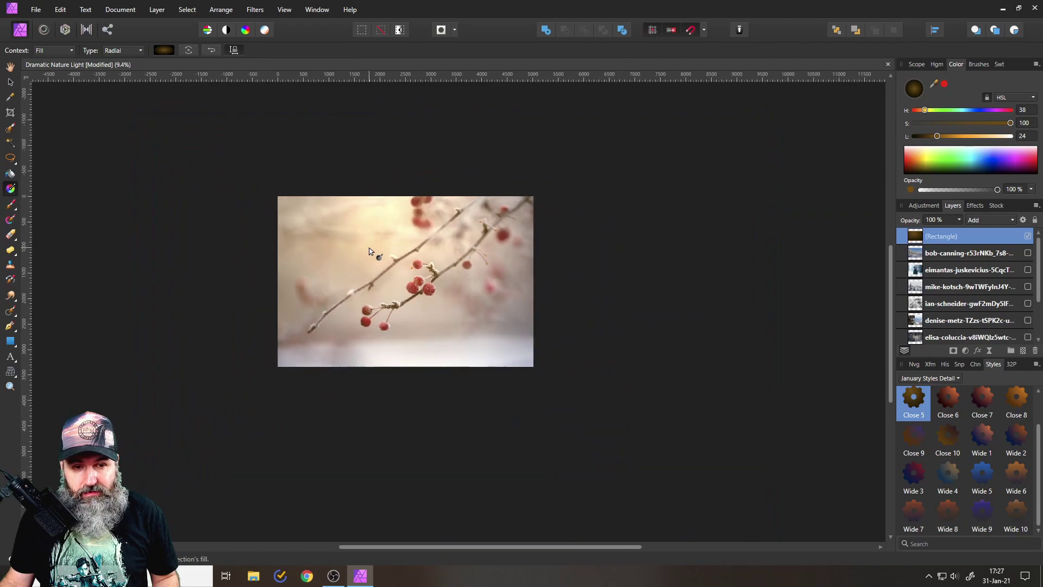
pyautogui.scroll(3, 380, 244)
pyautogui.scroll(1, 387, 333)
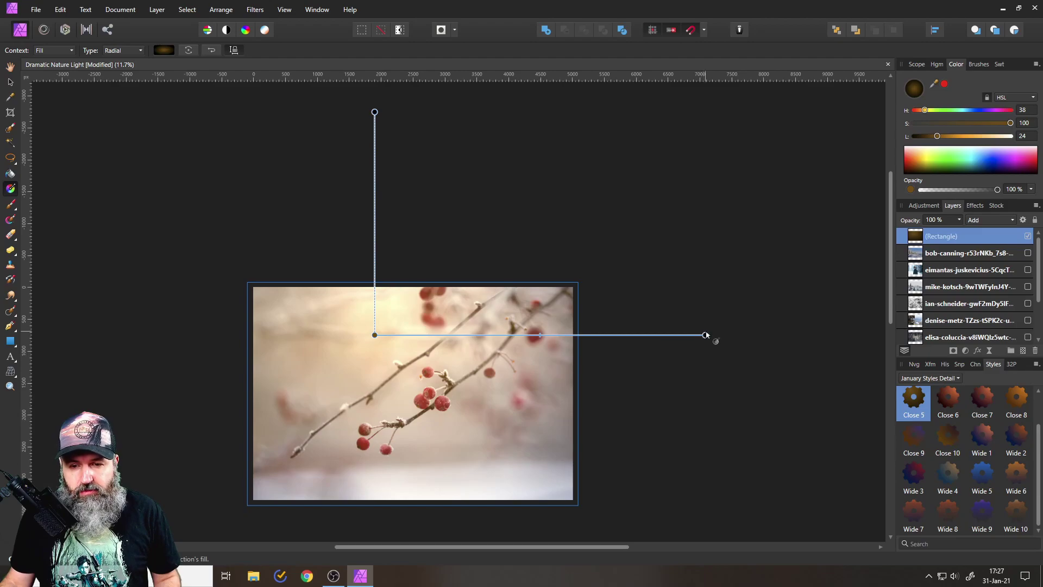
pyautogui.moveTo(706, 334)
pyautogui.mouseDown()
pyautogui.moveTo(605, 328)
pyautogui.moveTo(703, 324)
pyautogui.moveTo(695, 331)
pyautogui.mouseUp()
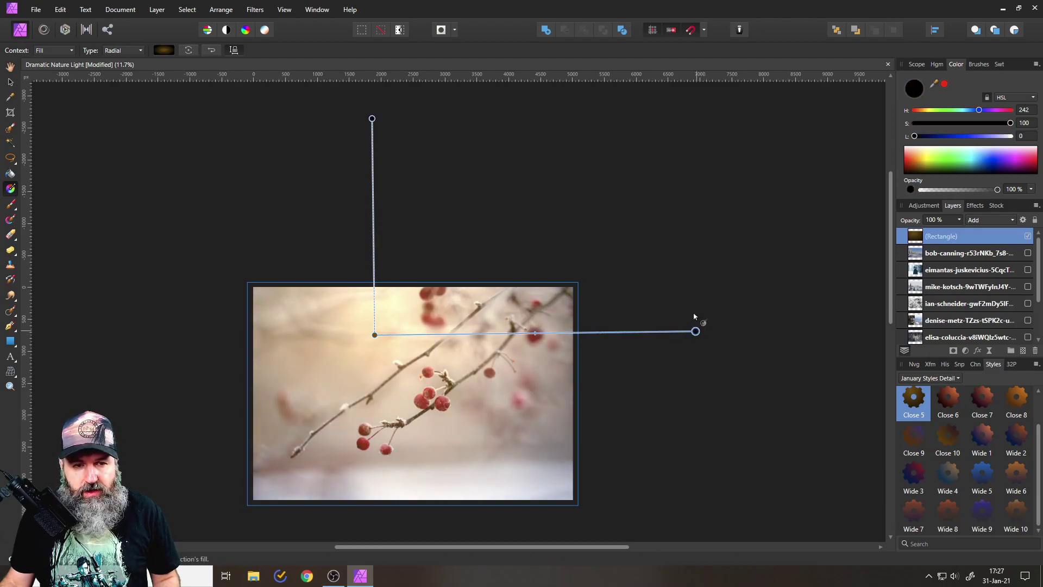
# Toggle the Maintain fill aspect ratio option and shrink the radial gradient further toward its centre using both end handles.
pyautogui.click(234, 51)
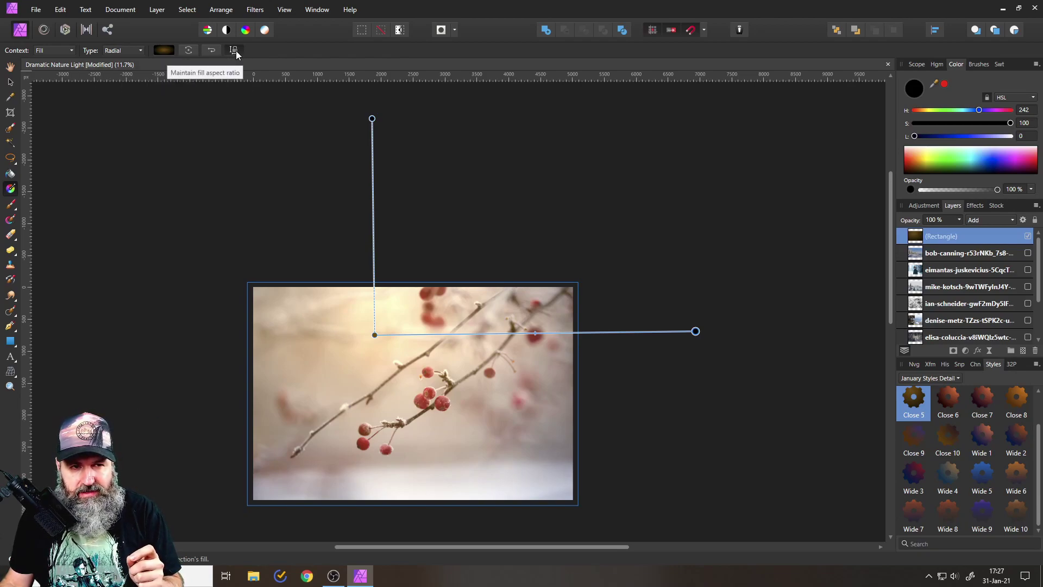
pyautogui.click(236, 50)
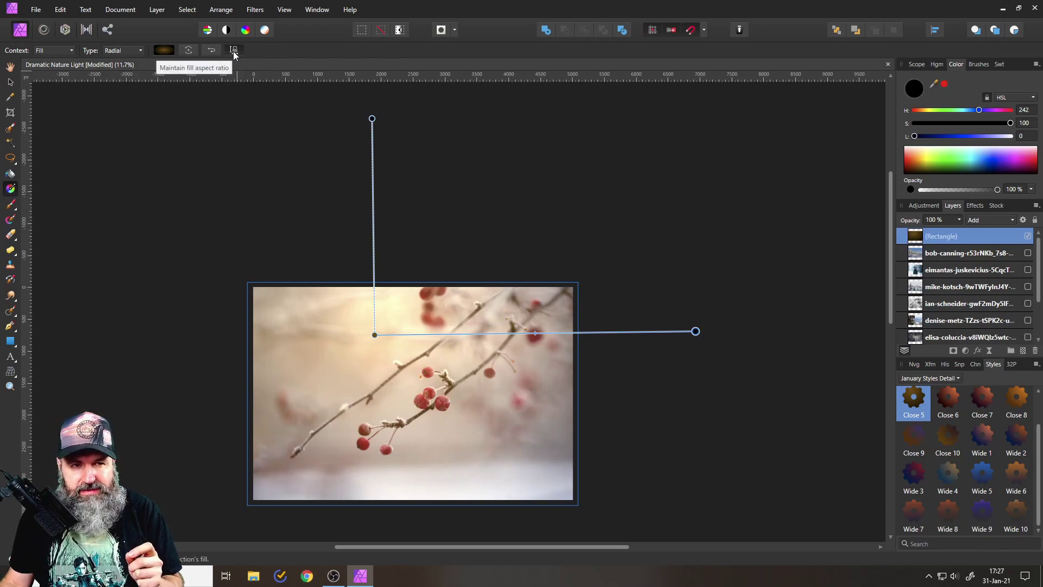
pyautogui.click(235, 52)
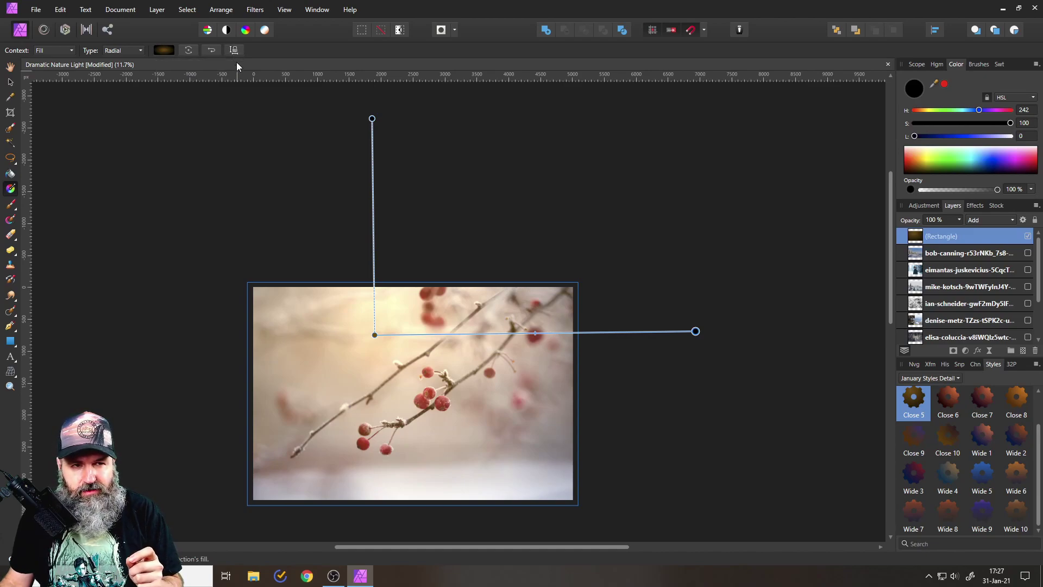
pyautogui.click(235, 52)
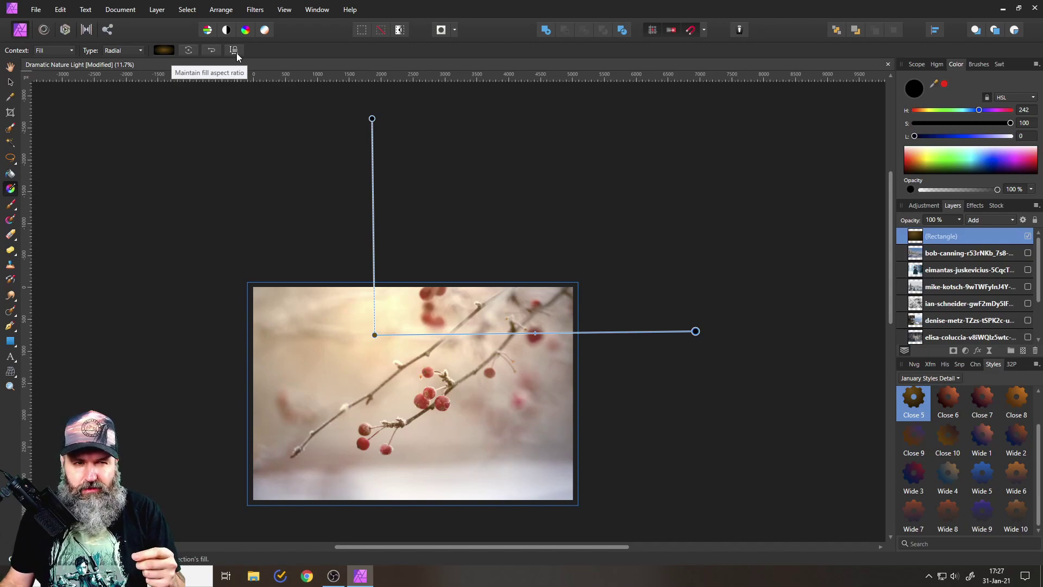
pyautogui.moveTo(694, 332); pyautogui.dragTo(652, 325)
pyautogui.moveTo(367, 148)
pyautogui.mouseDown()
pyautogui.moveTo(373, 226)
pyautogui.moveTo(372, 137)
pyautogui.moveTo(372, 162)
pyautogui.mouseUp()
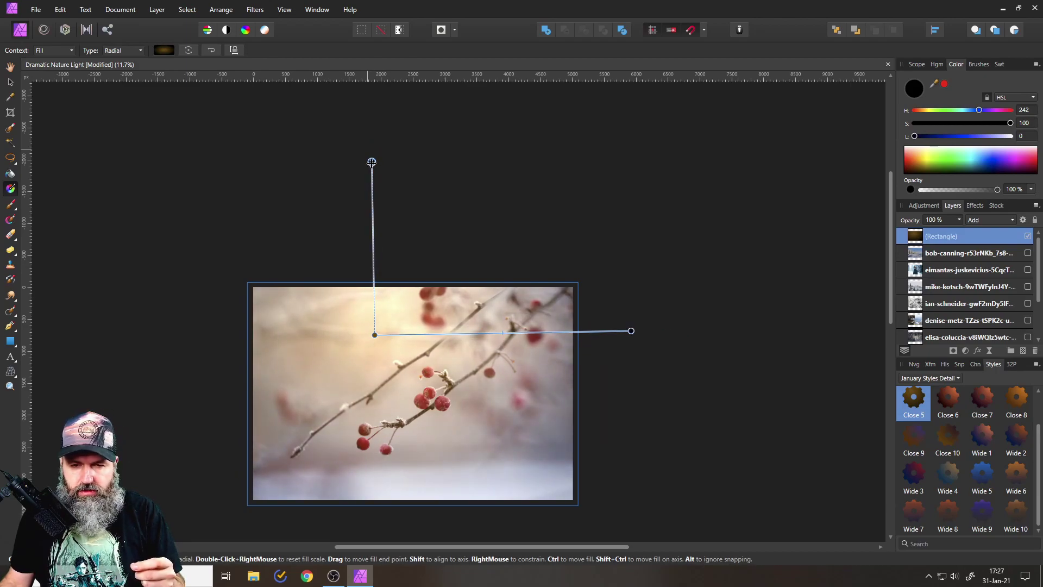
# Change the gradient fill type to Elliptical and shorten its vertical arm.
pyautogui.click(119, 51)
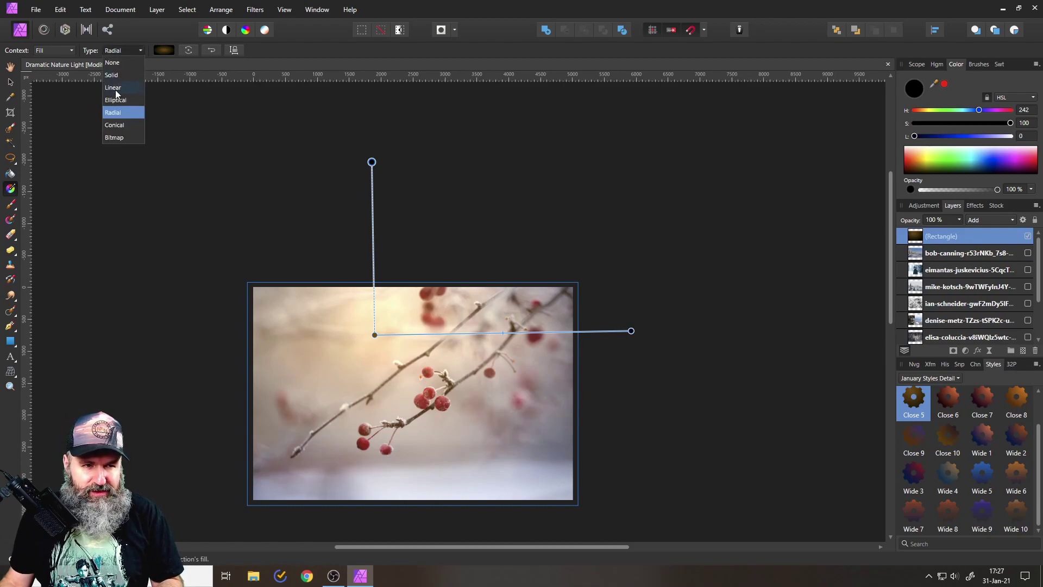
pyautogui.click(119, 100)
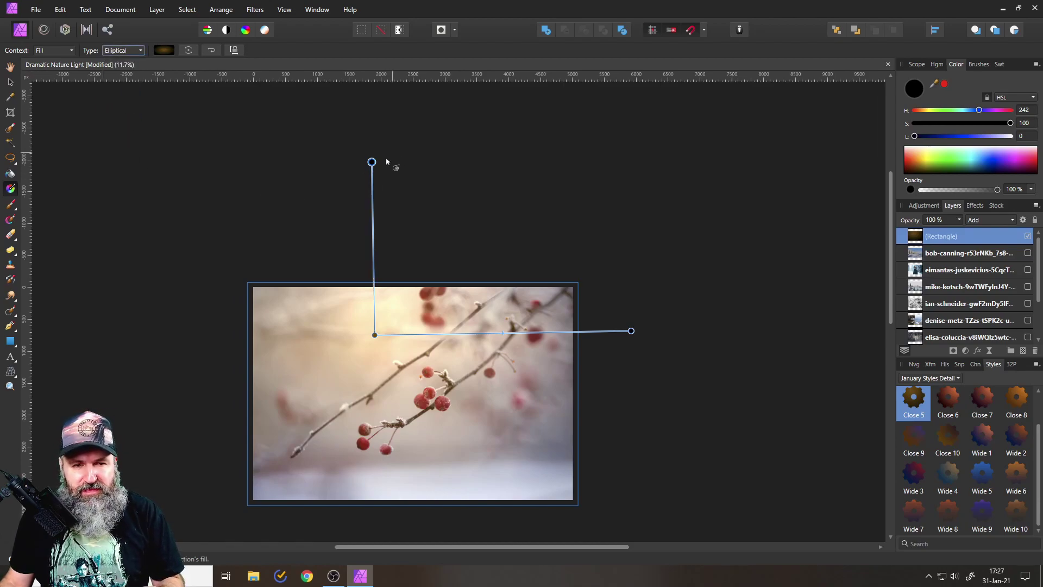
pyautogui.moveTo(372, 163); pyautogui.dragTo(372, 187)
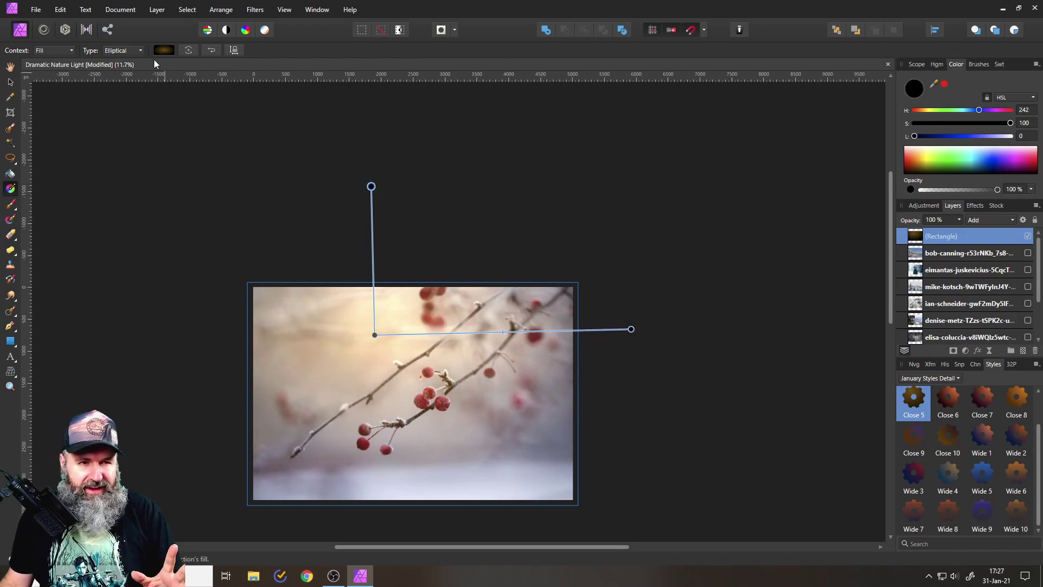
# Switch the rectangle's gradient fill type to Radial and back to Elliptical.
pyautogui.click(132, 51)
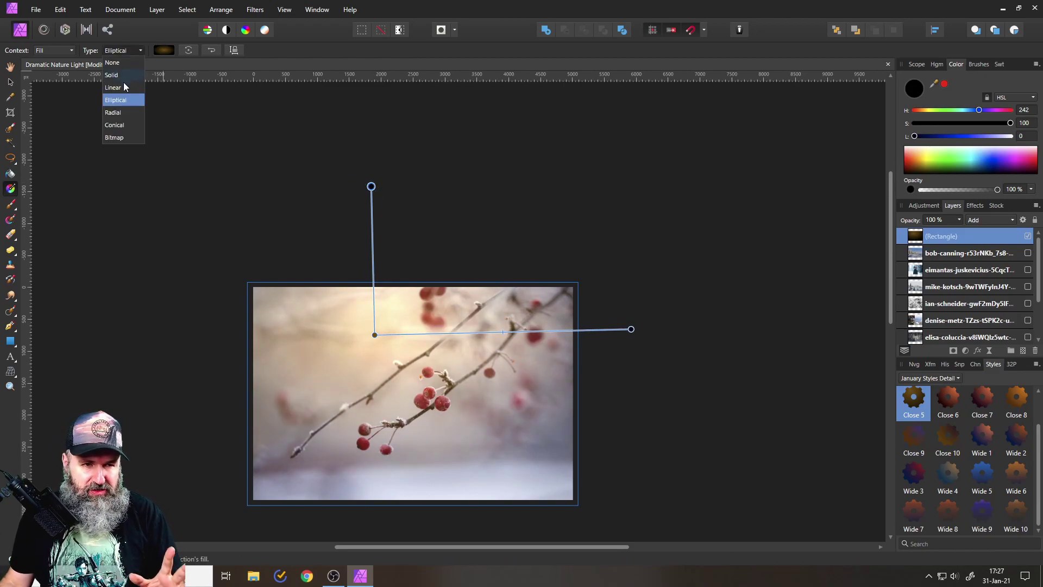
pyautogui.click(119, 113)
pyautogui.click(121, 50)
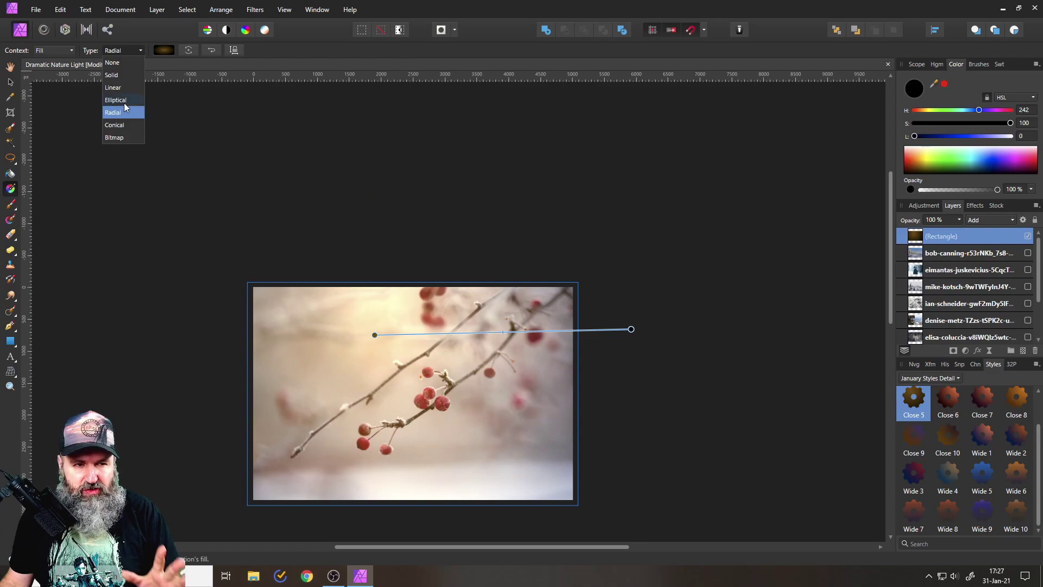
pyautogui.click(124, 102)
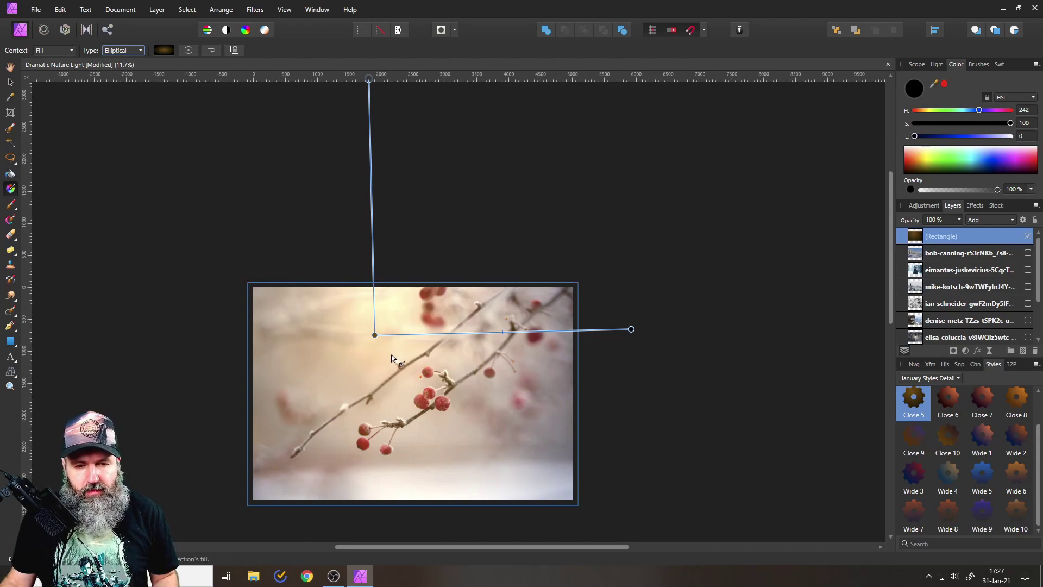
# Move the elliptical gradient's centre to the photo's upper-right corner.
pyautogui.scroll(5, 403, 357)
pyautogui.scroll(-3, 403, 357)
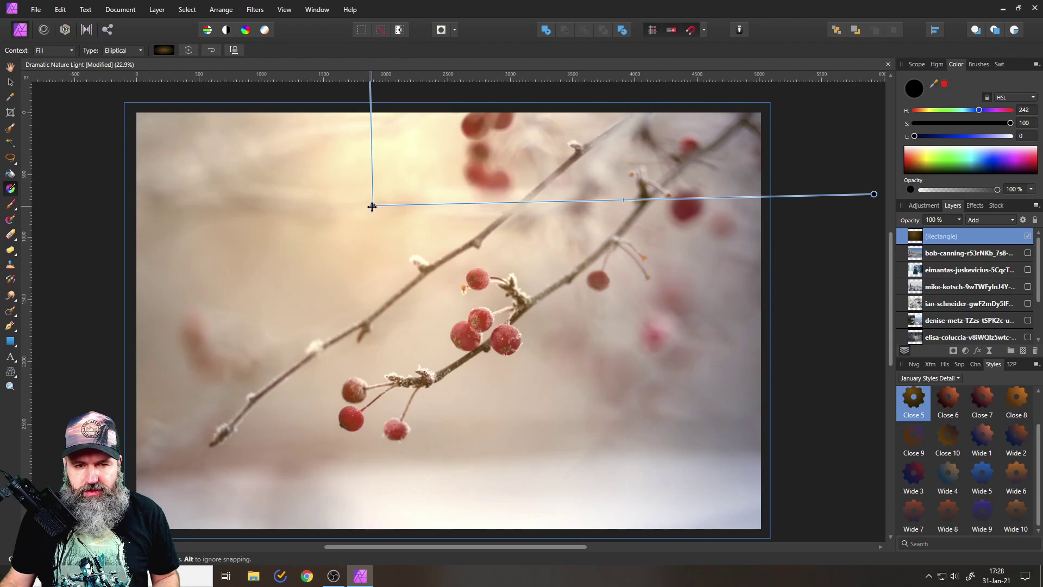
pyautogui.moveTo(372, 206); pyautogui.dragTo(737, 132)
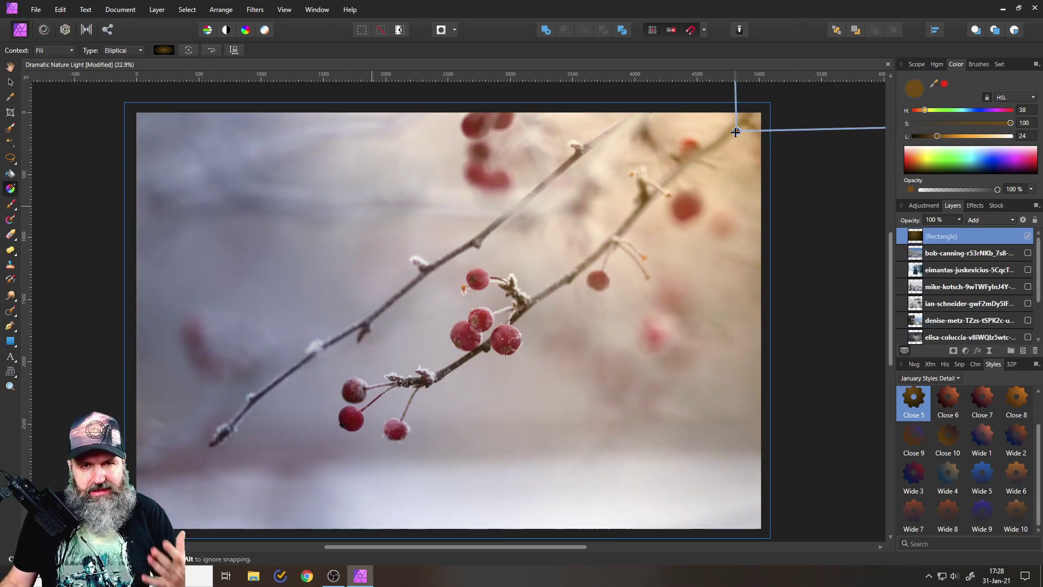
# Move the gradient's centre back to the upper middle of the photo.
pyautogui.scroll(-2, 611, 238)
pyautogui.scroll(-1, 611, 239)
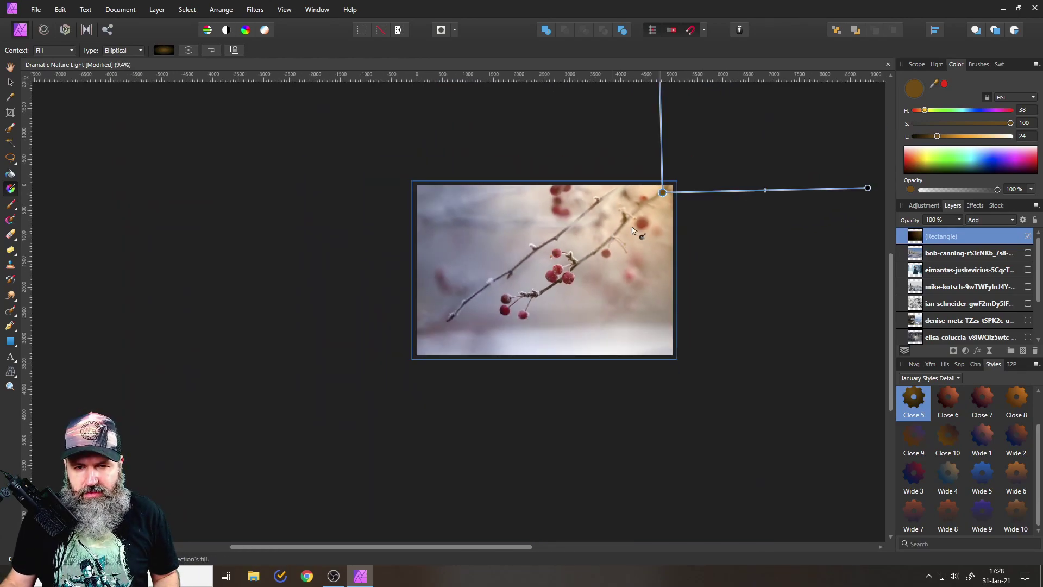
pyautogui.scroll(2, 605, 272)
pyautogui.moveTo(602, 270)
pyautogui.mouseDown()
pyautogui.moveTo(719, 98)
pyautogui.moveTo(643, 198)
pyautogui.moveTo(481, 297)
pyautogui.mouseUp()
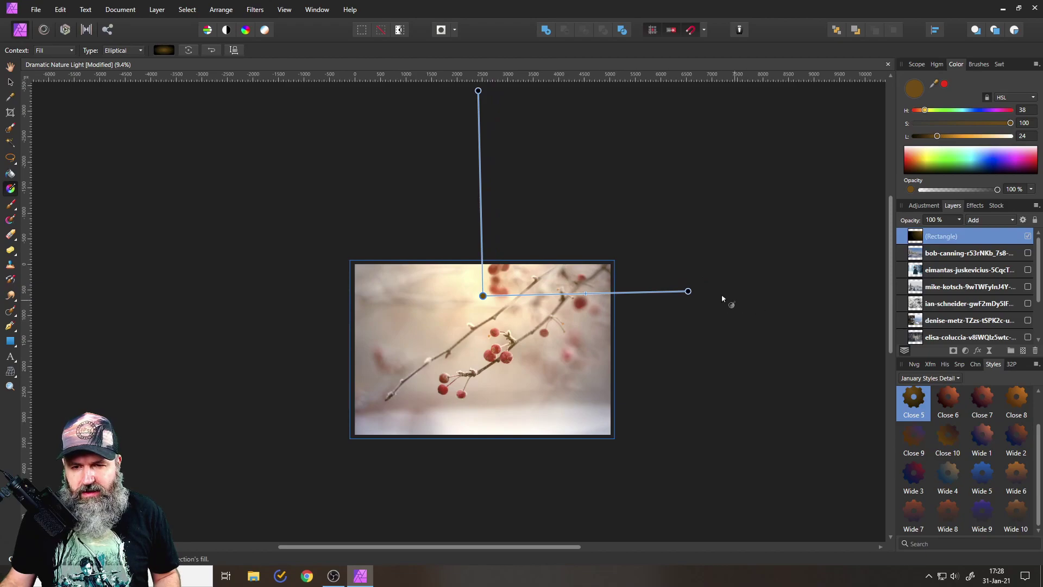
# Lengthen the elliptical gradient's horizontal arm and move its centre outside the photo, beyond the upper-right corner.
pyautogui.moveTo(689, 291); pyautogui.dragTo(868, 271)
pyautogui.click(483, 296)
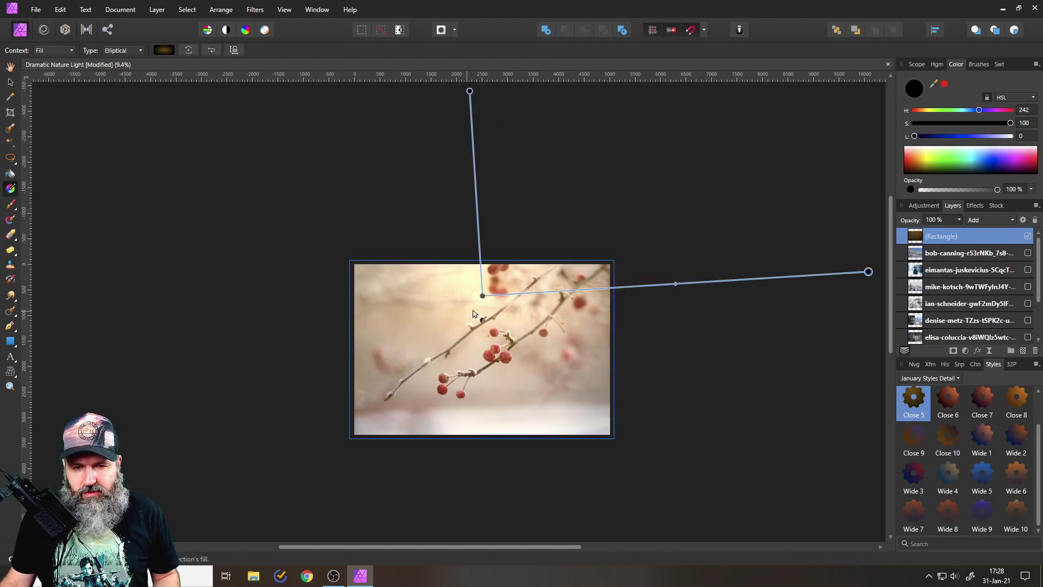
pyautogui.moveTo(483, 296)
pyautogui.mouseDown()
pyautogui.moveTo(680, 168)
pyautogui.moveTo(641, 225)
pyautogui.moveTo(516, 295)
pyautogui.mouseUp()
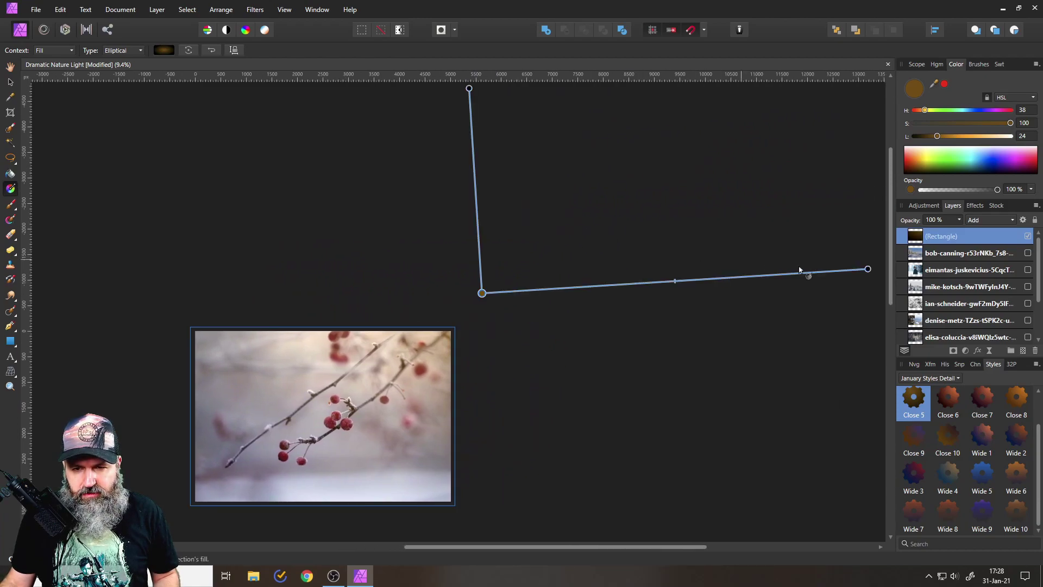
pyautogui.moveTo(867, 270)
pyautogui.mouseDown()
pyautogui.moveTo(631, 291)
pyautogui.moveTo(554, 284)
pyautogui.moveTo(766, 253)
pyautogui.moveTo(755, 245)
pyautogui.moveTo(851, 250)
pyautogui.moveTo(820, 256)
pyautogui.moveTo(839, 255)
pyautogui.mouseUp()
pyautogui.moveTo(482, 293); pyautogui.dragTo(468, 291)
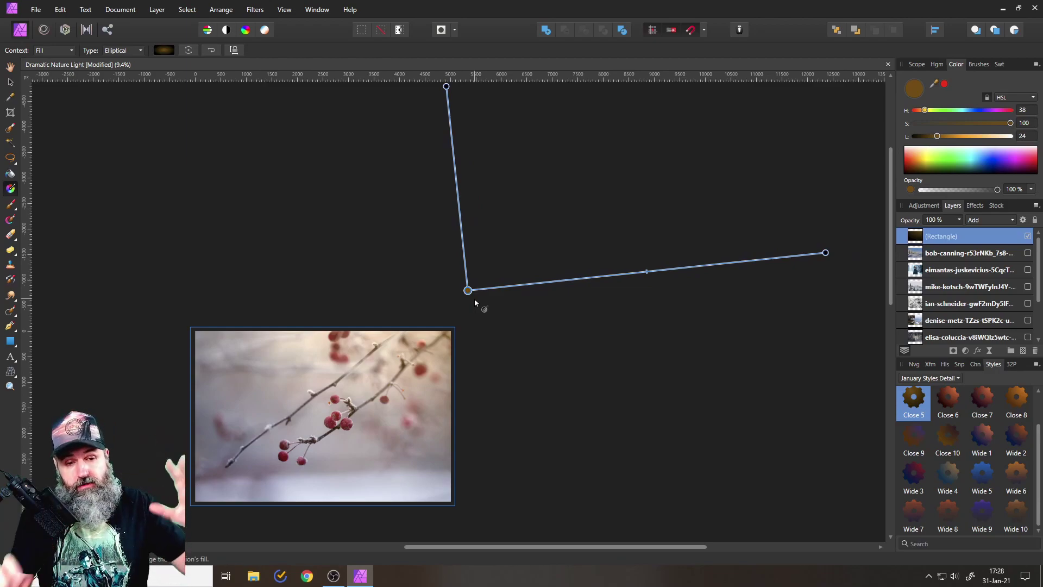
pyautogui.moveTo(468, 290); pyautogui.dragTo(505, 278)
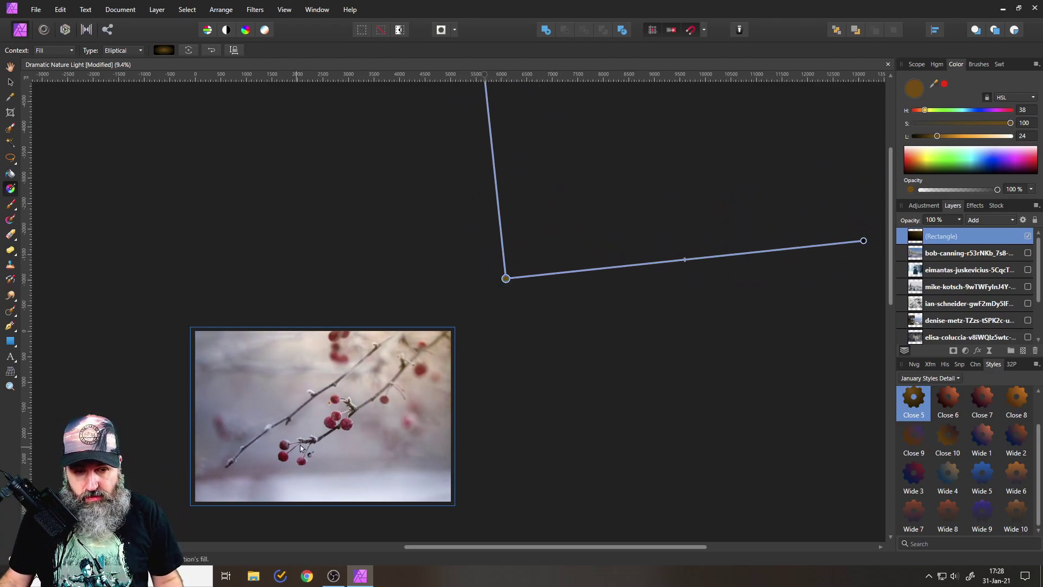
# Toggle the Rectangle layer's visibility off and on to compare the whole photo with and without the gradient light.
pyautogui.scroll(3, 472, 388)
pyautogui.hotkey('ctrl', '0')
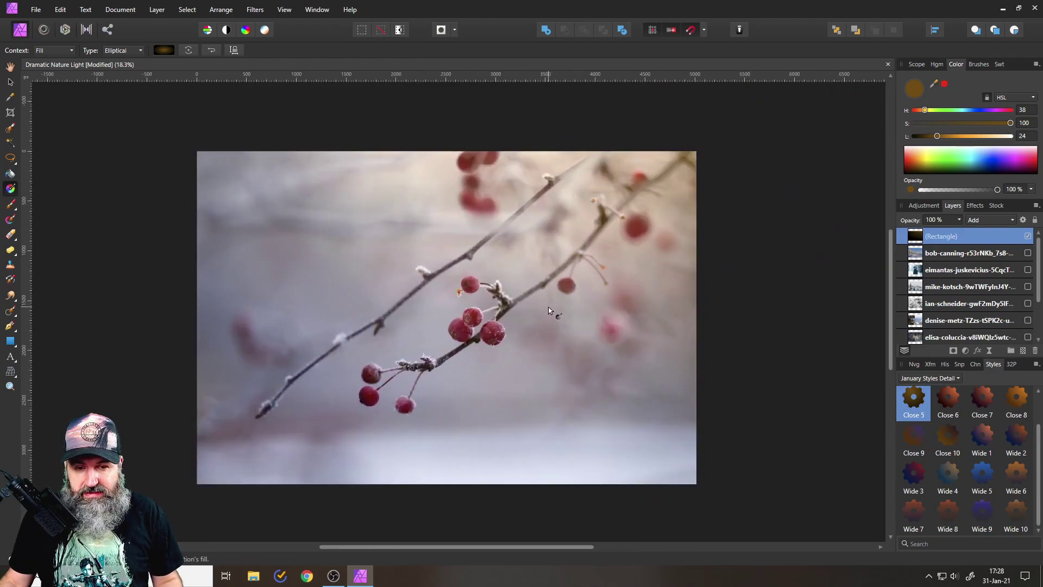
pyautogui.click(1027, 237)
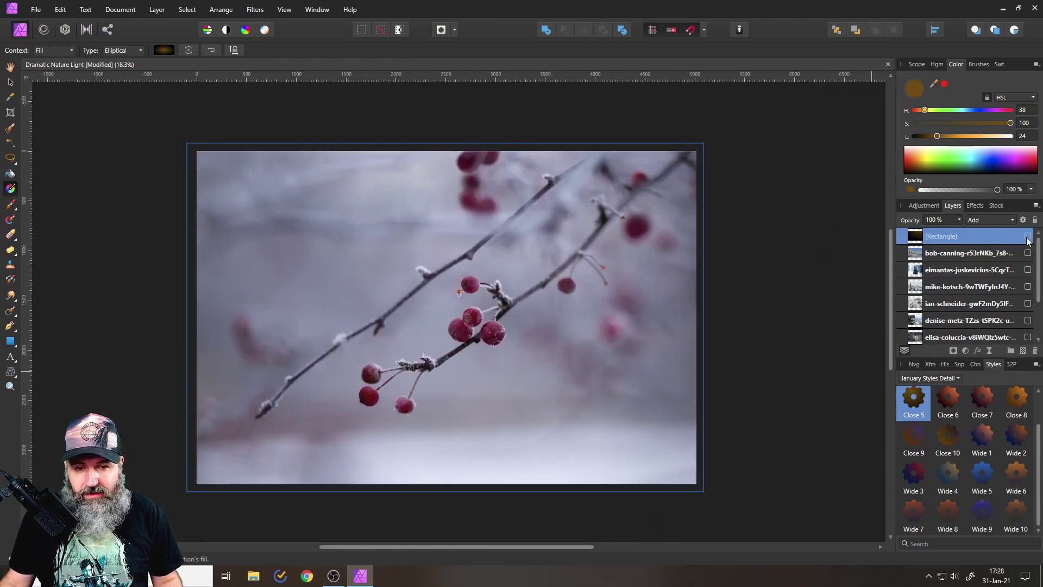
pyautogui.click(1027, 237)
pyautogui.click(1027, 238)
pyautogui.click(1027, 237)
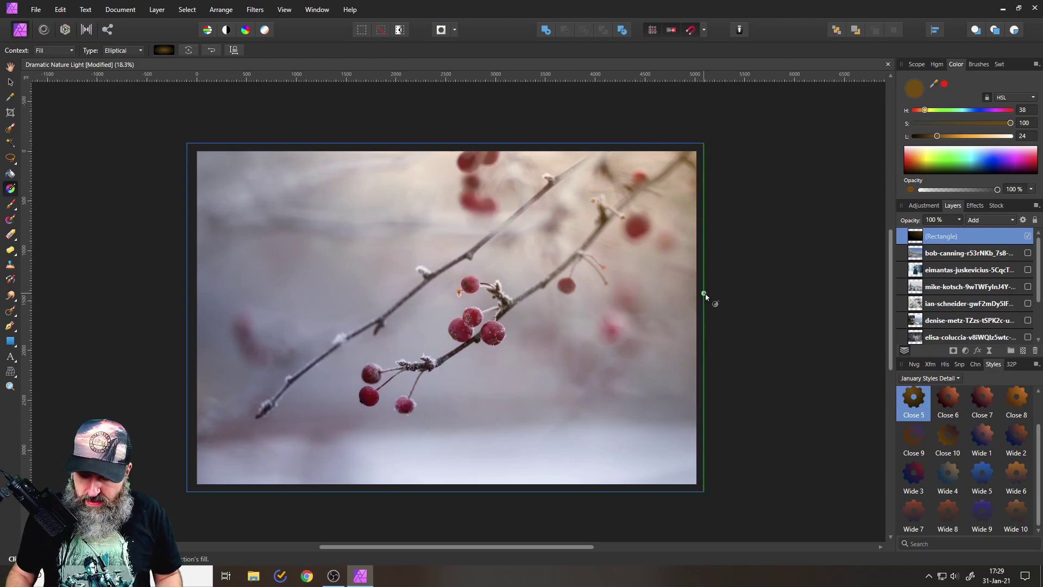
# Move the gradient's centre back inside the photo, just below its upper edge near the upper-right corner.
pyautogui.hotkey('ctrl', '+')
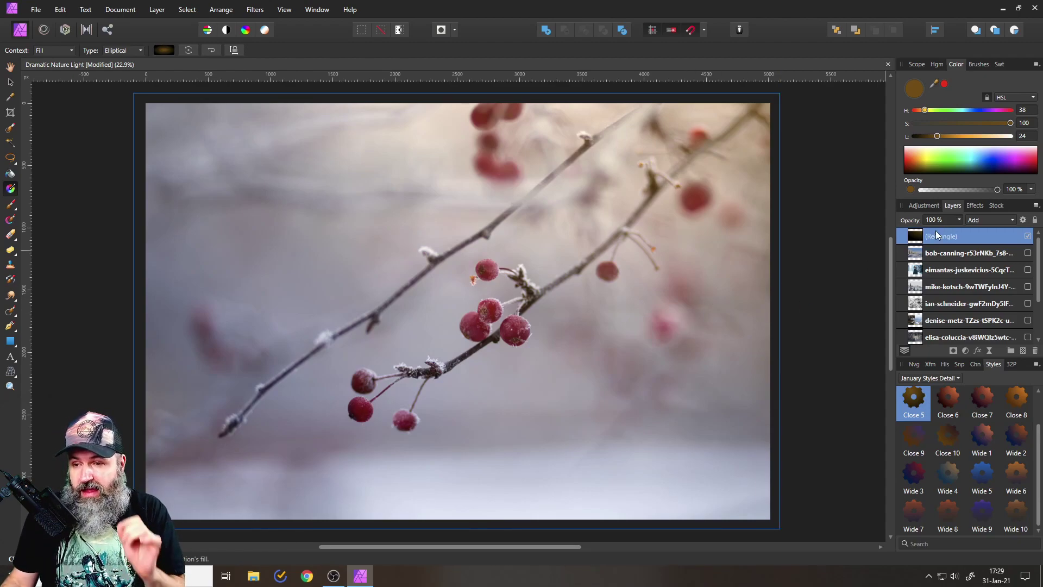
pyautogui.scroll(-5, 691, 291)
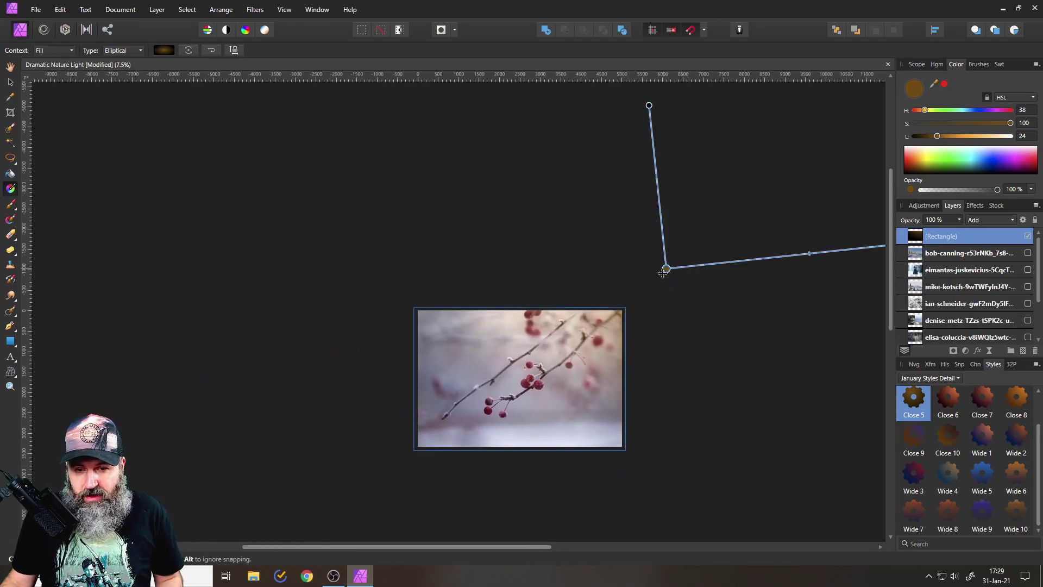
pyautogui.moveTo(664, 268); pyautogui.dragTo(567, 319)
pyautogui.scroll(7, 580, 337)
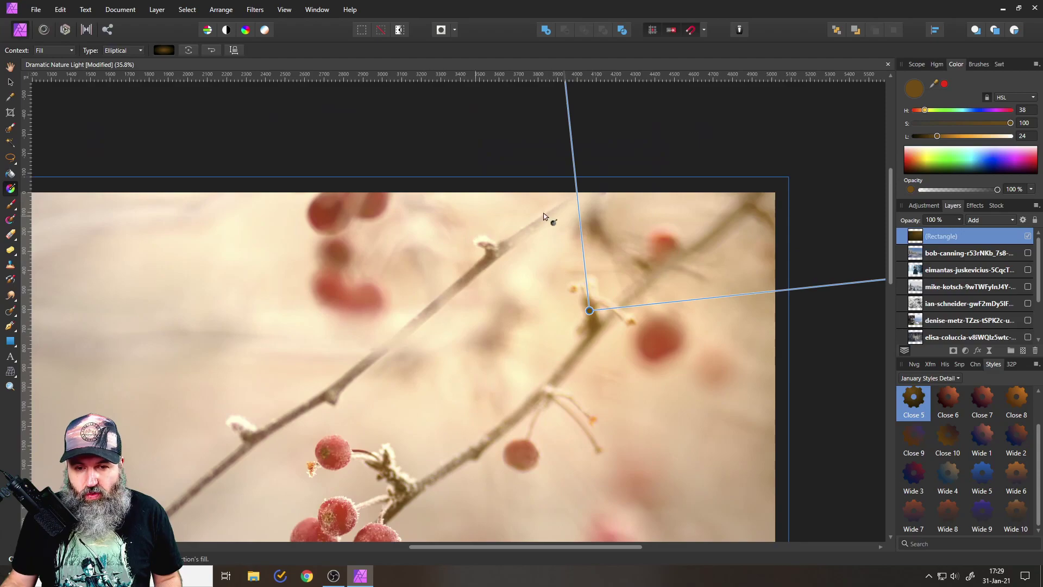
pyautogui.scroll(-3, 538, 341)
pyautogui.scroll(-1, 537, 341)
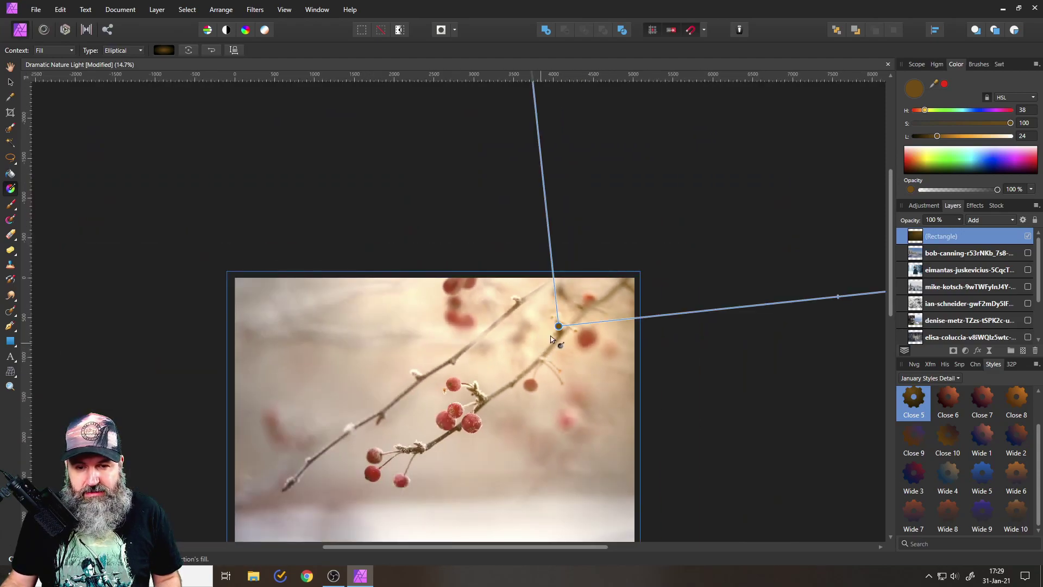
pyautogui.moveTo(561, 326); pyautogui.dragTo(595, 288)
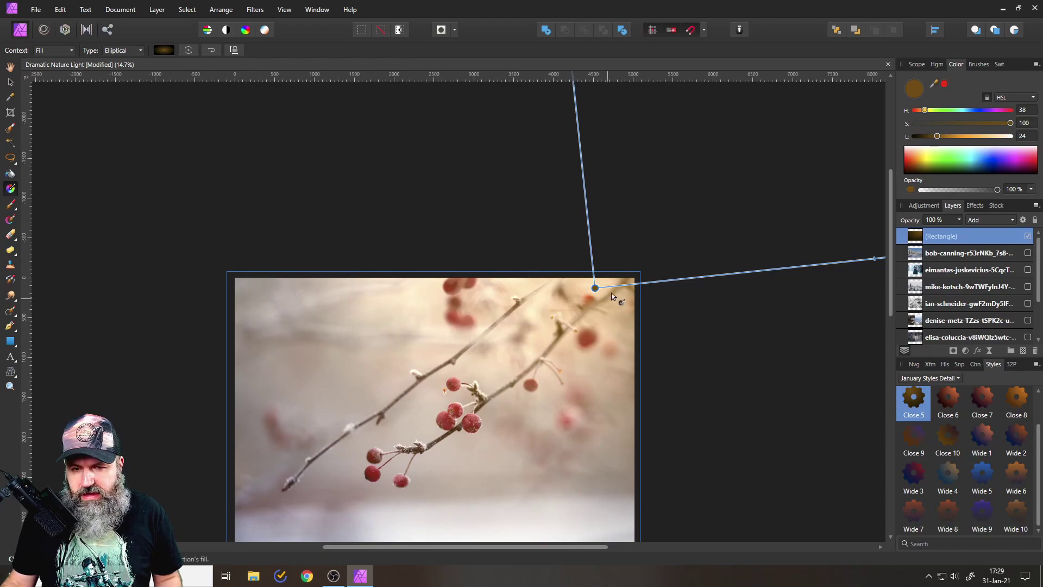
# Add a Curves adjustment layer and place it directly below the Rectangle layer.
pyautogui.click(964, 351)
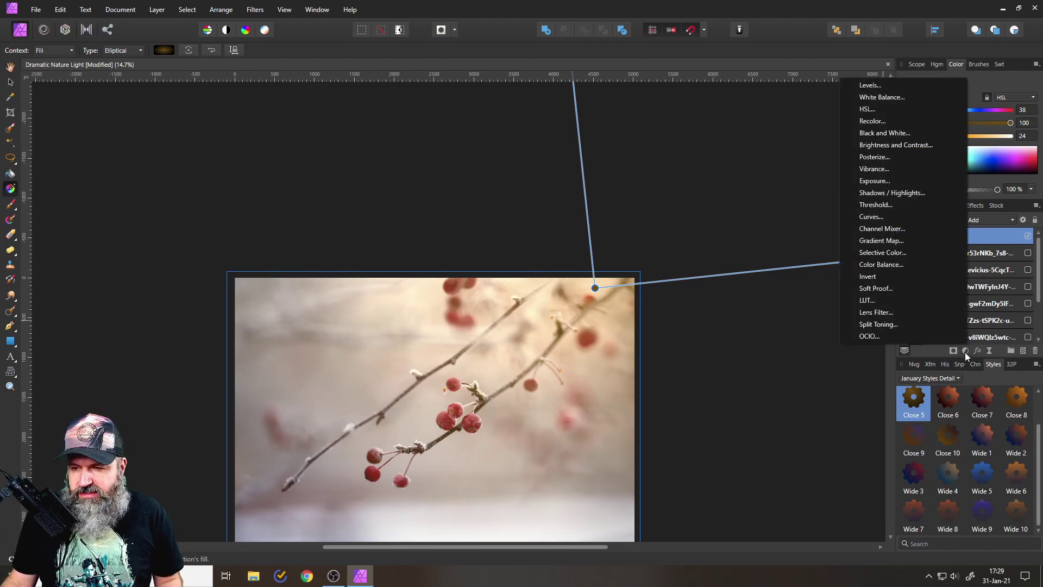
pyautogui.click(884, 215)
pyautogui.moveTo(918, 257); pyautogui.dragTo(919, 272)
pyautogui.scroll(-2, 941, 336)
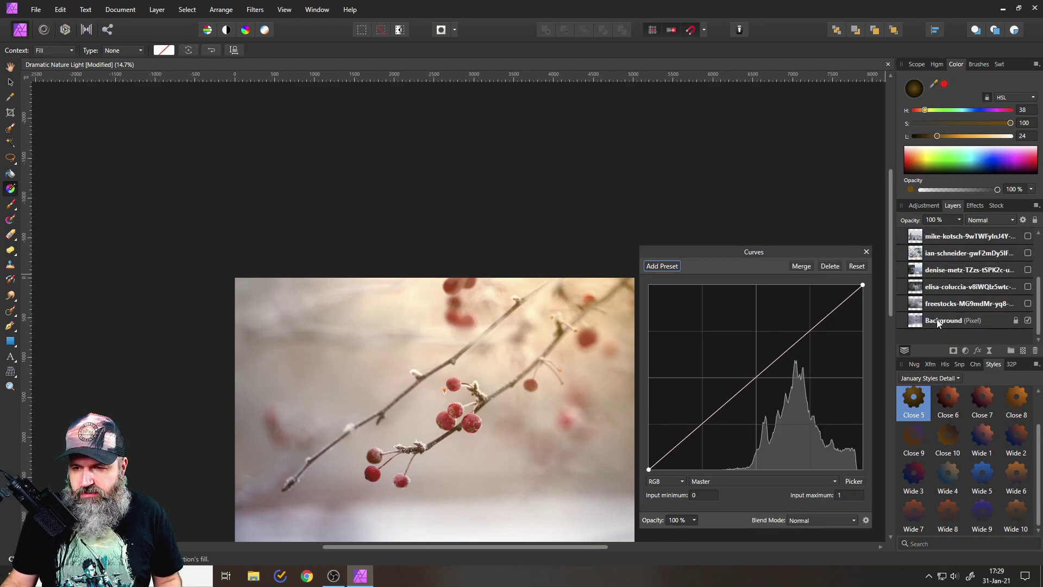
pyautogui.scroll(2, 949, 307)
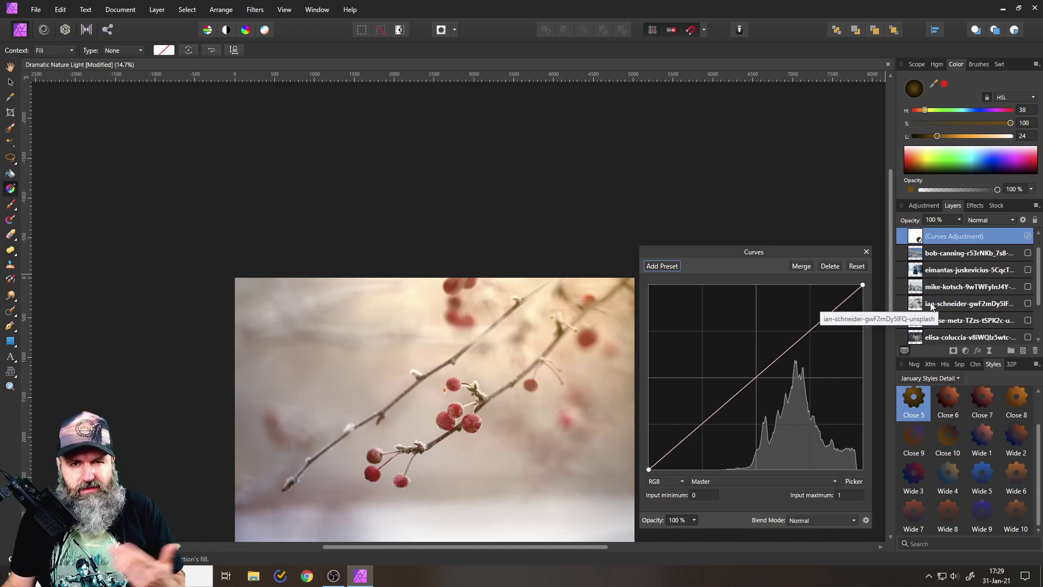
pyautogui.hotkey('ctrl', '0')
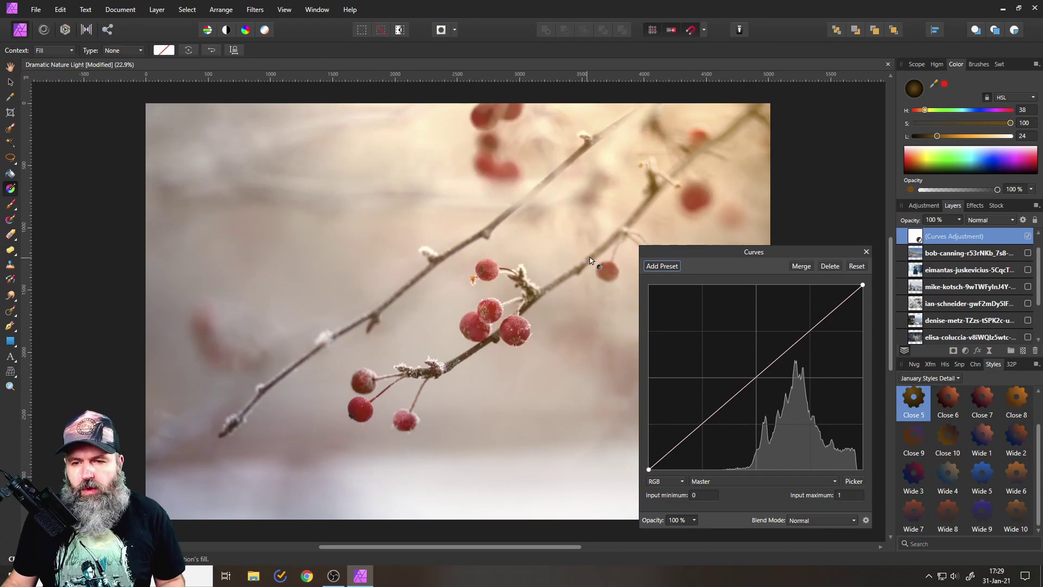
# Shape the Curves adjustment into an S-curve by lowering a shadow point and raising a highlight point slightly above the diagonal.
pyautogui.scroll(1, 984, 302)
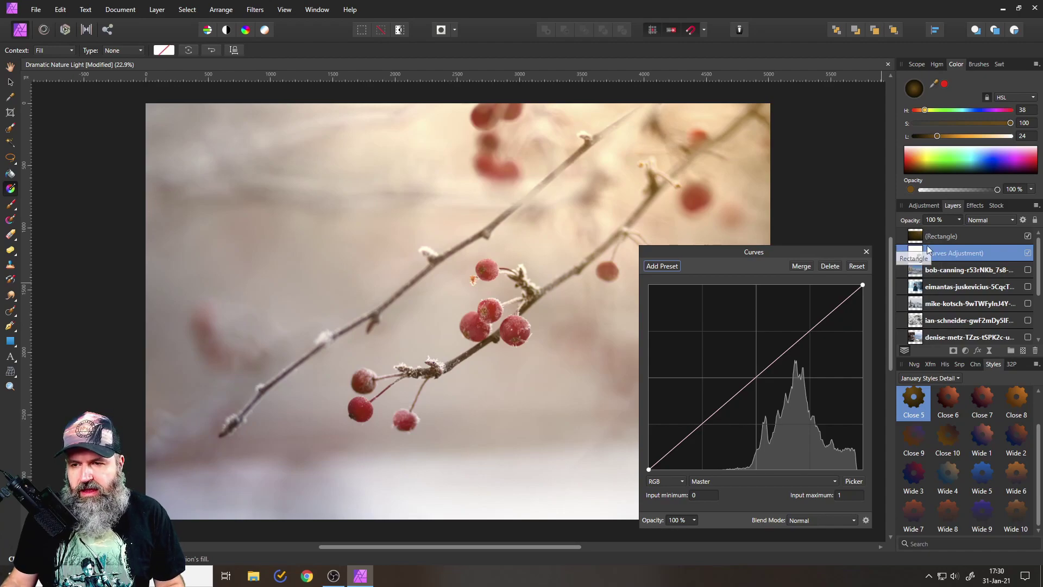
pyautogui.moveTo(774, 249); pyautogui.dragTo(799, 154)
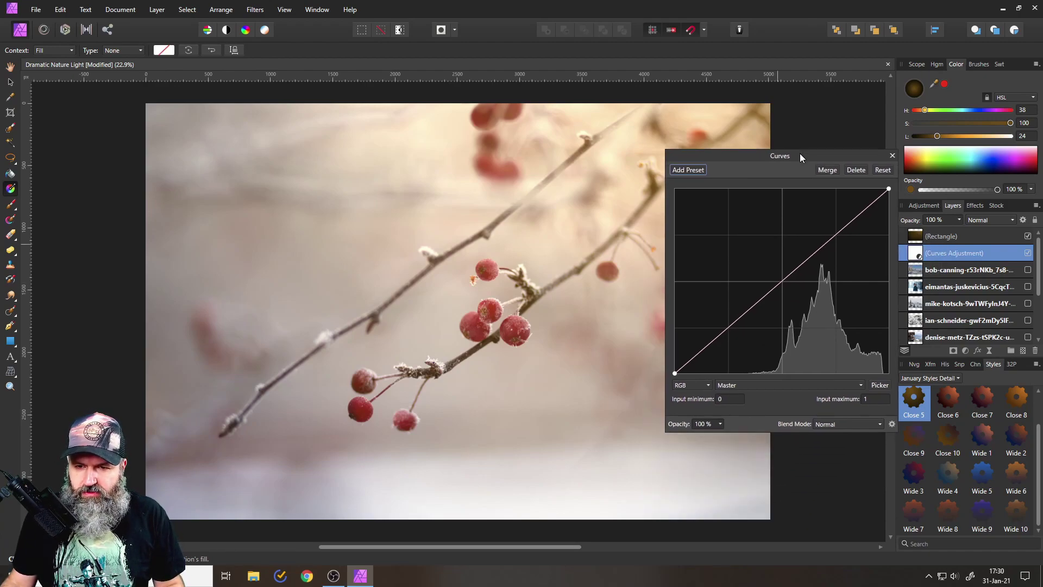
pyautogui.moveTo(789, 277)
pyautogui.mouseDown()
pyautogui.moveTo(820, 311)
pyautogui.moveTo(776, 263)
pyautogui.moveTo(796, 291)
pyautogui.mouseUp()
pyautogui.moveTo(744, 151); pyautogui.dragTo(736, 239)
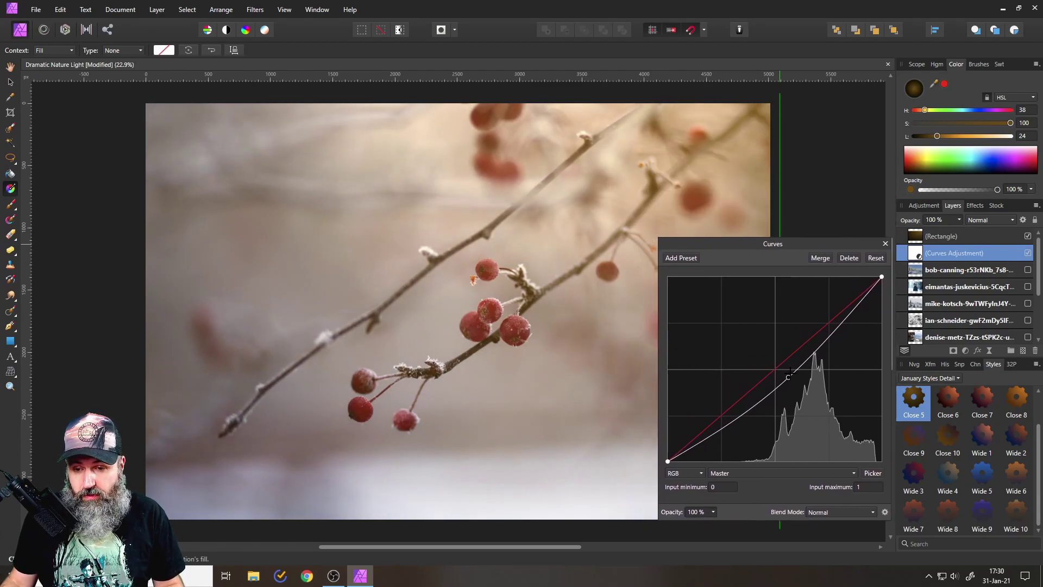
pyautogui.moveTo(788, 377); pyautogui.dragTo(745, 435)
pyautogui.moveTo(843, 332); pyautogui.dragTo(833, 318)
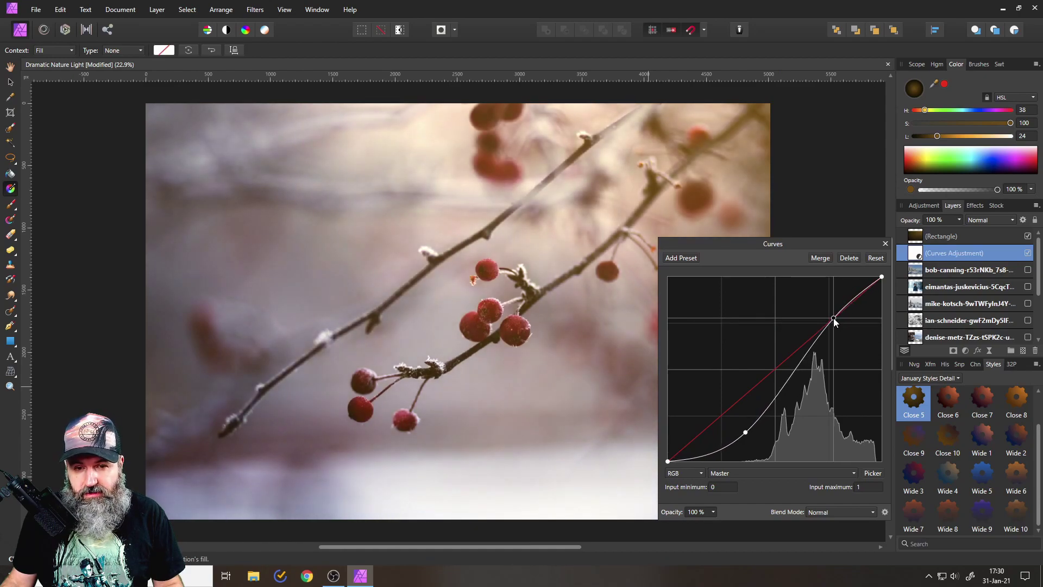
pyautogui.moveTo(776, 244)
pyautogui.mouseDown()
pyautogui.moveTo(883, 193)
pyautogui.moveTo(763, 234)
pyautogui.mouseUp()
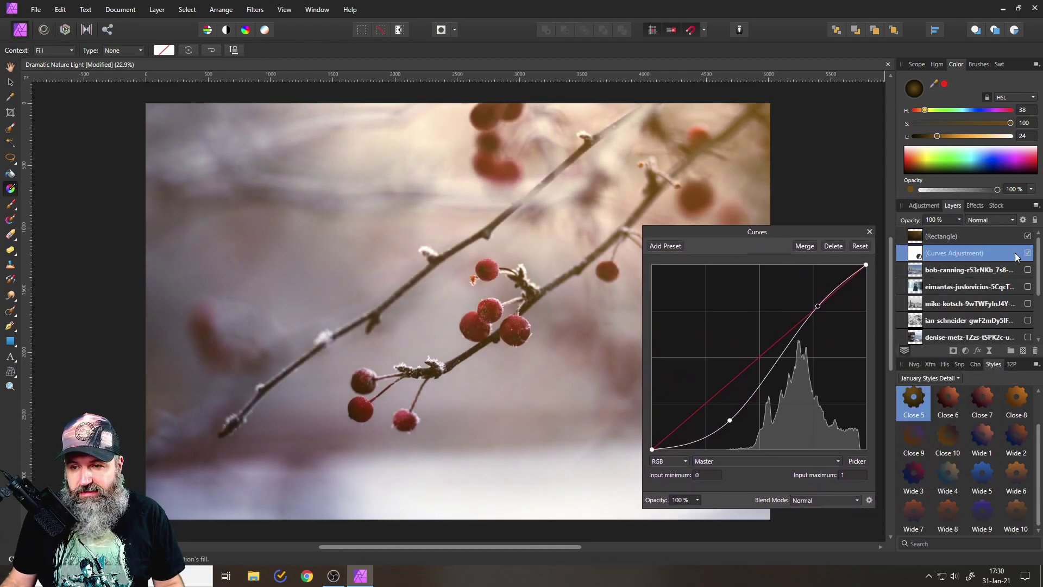
# Toggle the Curves adjustment's visibility off and on to compare the photo's contrast.
pyautogui.click(1028, 253)
pyautogui.click(1028, 253)
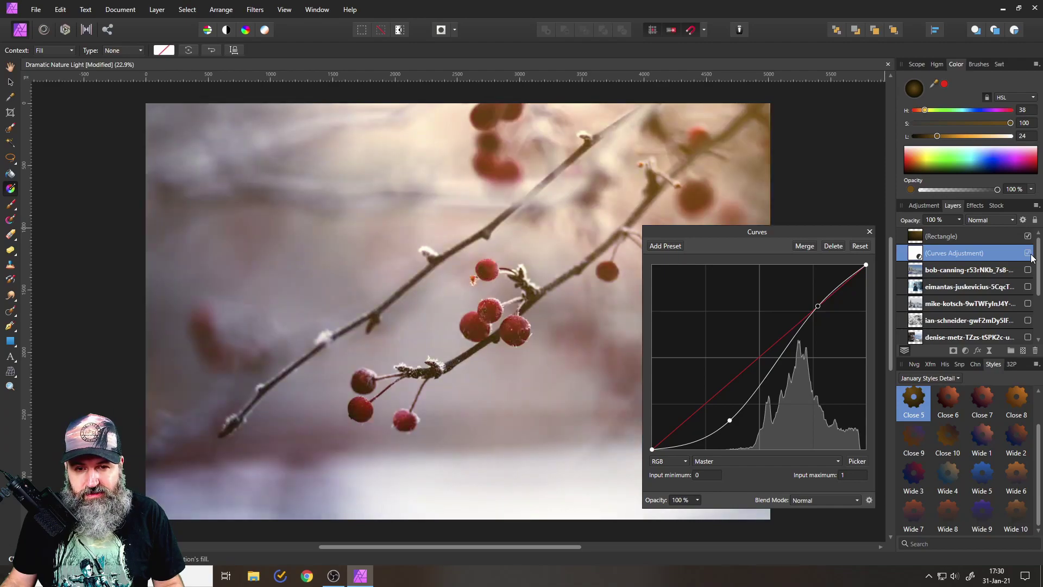
pyautogui.click(1030, 254)
pyautogui.click(1030, 254)
pyautogui.click(1030, 255)
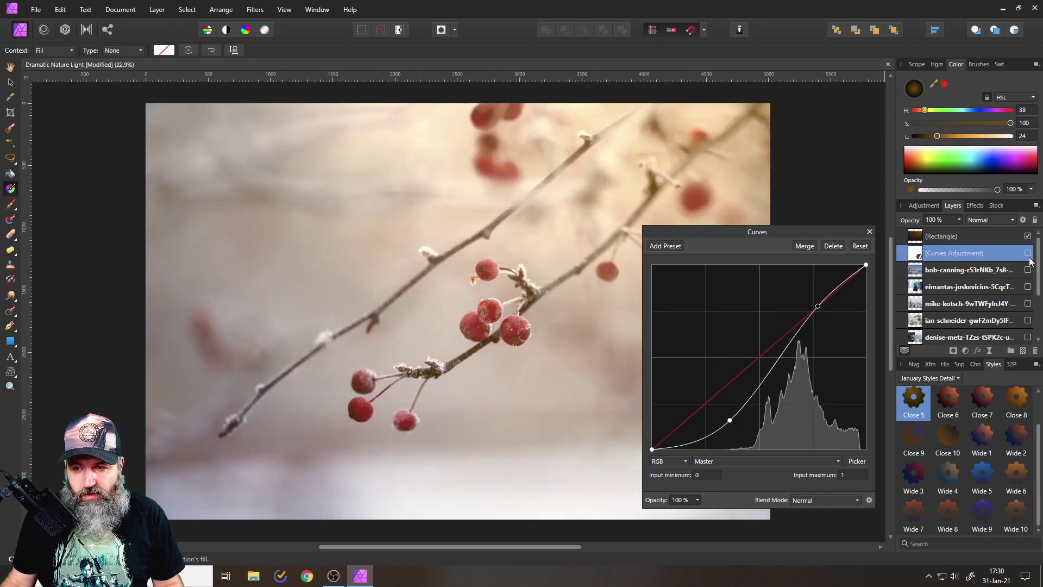
pyautogui.click(1030, 260)
# Soften the curve by raising the shadow point and lowering the highlight point below the diagonal, and close the Curves settings.
pyautogui.moveTo(730, 419); pyautogui.dragTo(725, 405)
pyautogui.moveTo(817, 307)
pyautogui.mouseDown()
pyautogui.moveTo(827, 320)
pyautogui.moveTo(810, 298)
pyautogui.moveTo(821, 316)
pyautogui.mouseUp()
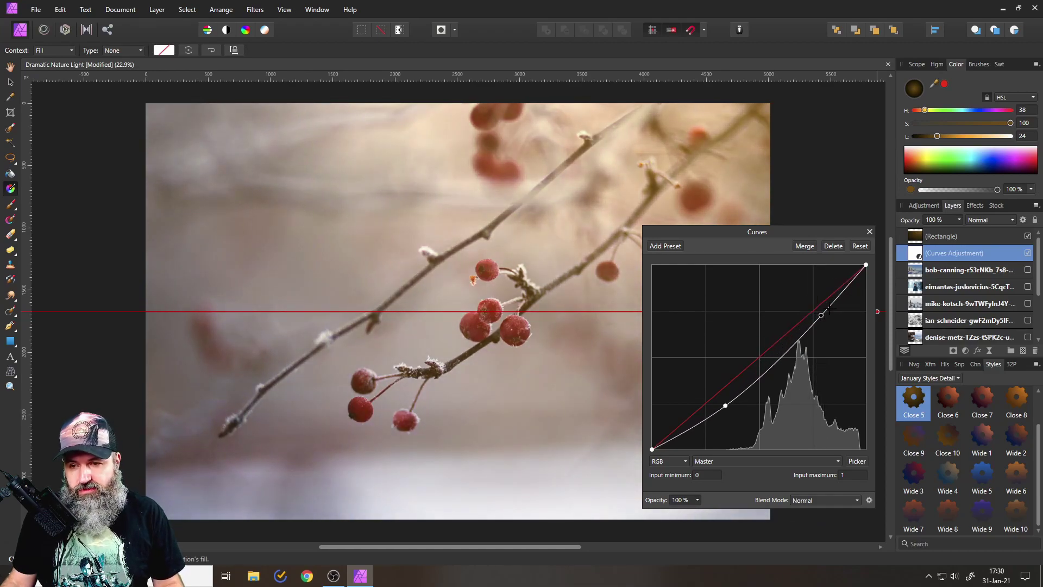
pyautogui.click(869, 232)
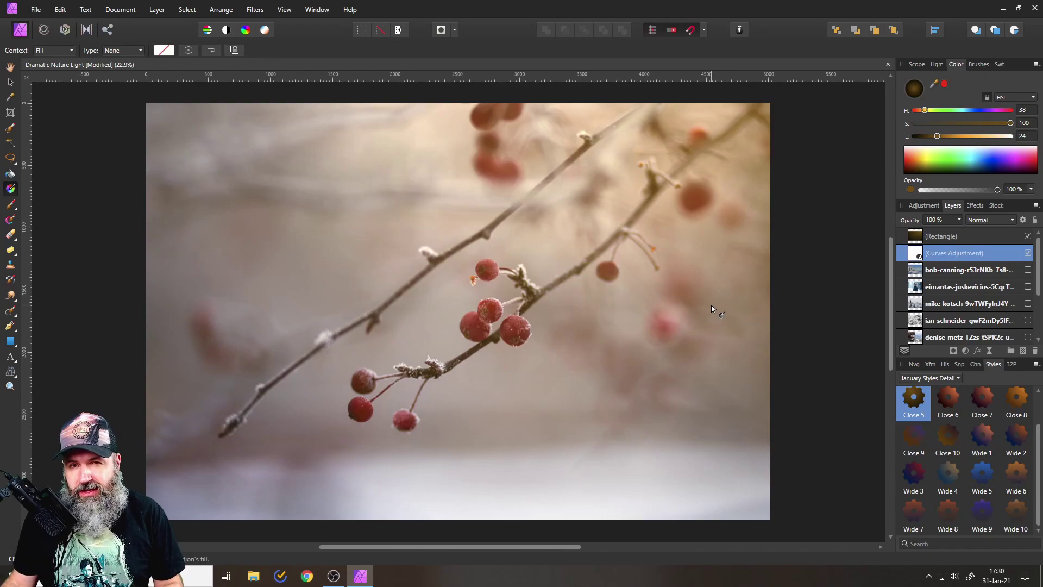
# Apply the Close 6 style from January Styles Detail to the selected Curves adjustment layer.
pyautogui.scroll(-2, 669, 307)
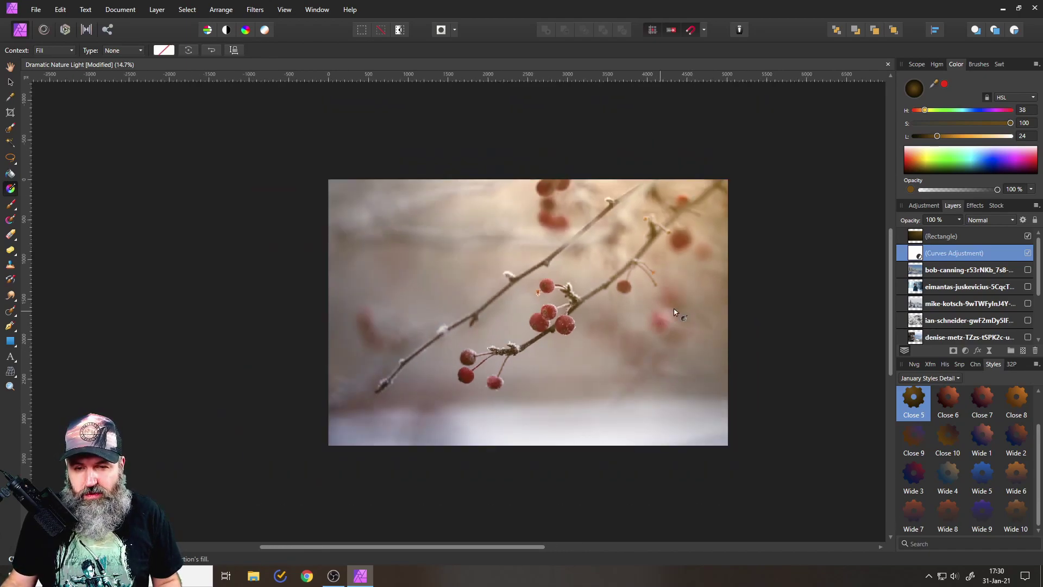
pyautogui.scroll(2, 669, 334)
pyautogui.scroll(-1, 679, 326)
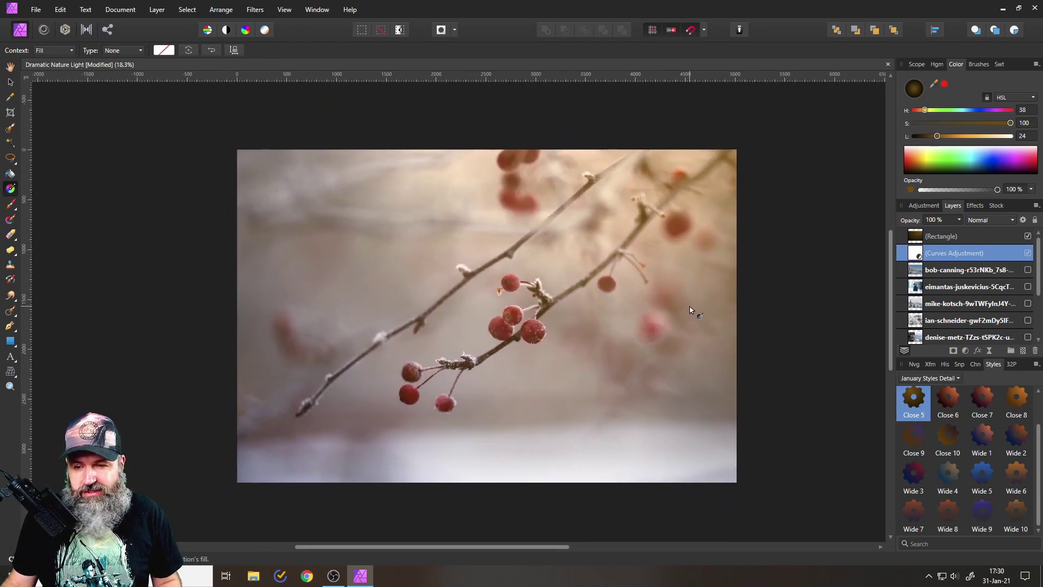
pyautogui.click(952, 400)
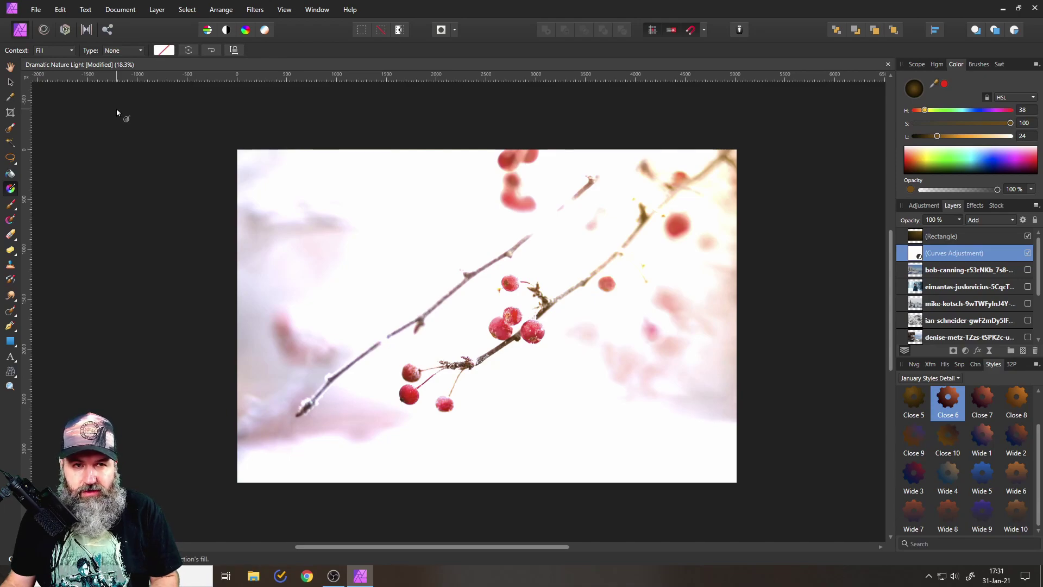
# Undo the style applied to the Curves adjustment and apply Close 6 to the covering rectangle instead.
pyautogui.click(53, 14)
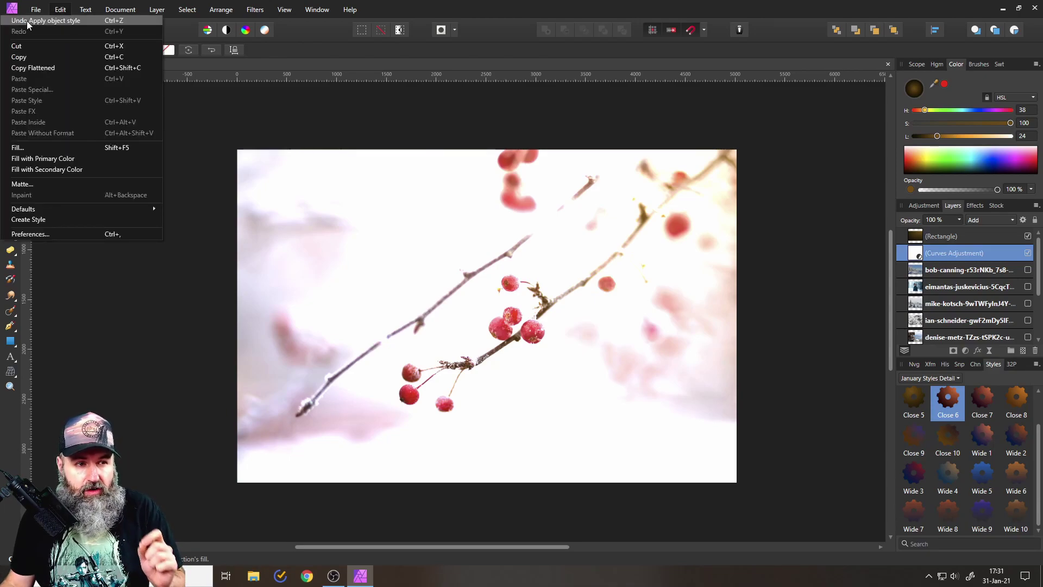
pyautogui.click(57, 23)
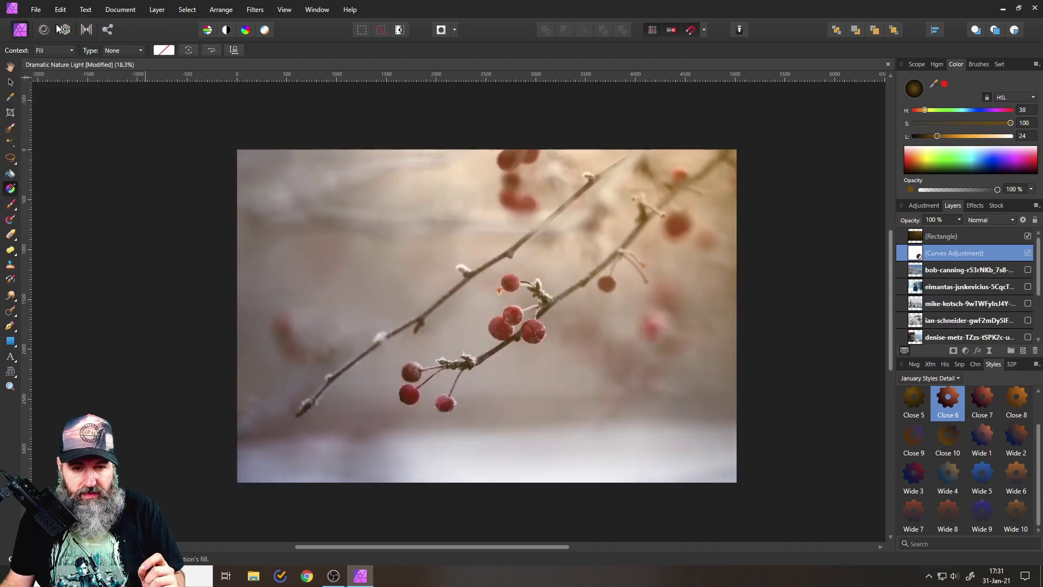
pyautogui.click(912, 237)
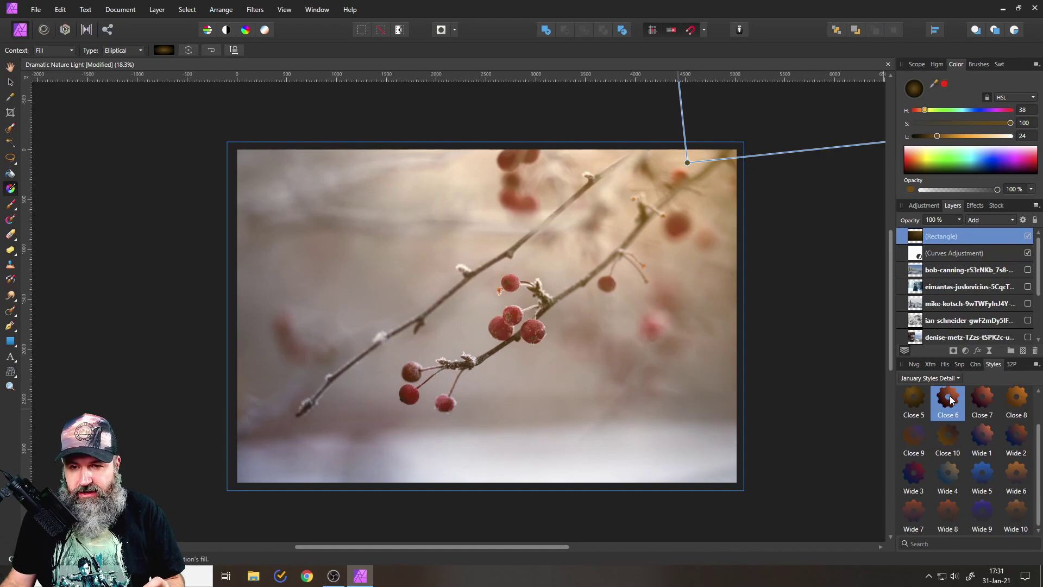
pyautogui.click(950, 400)
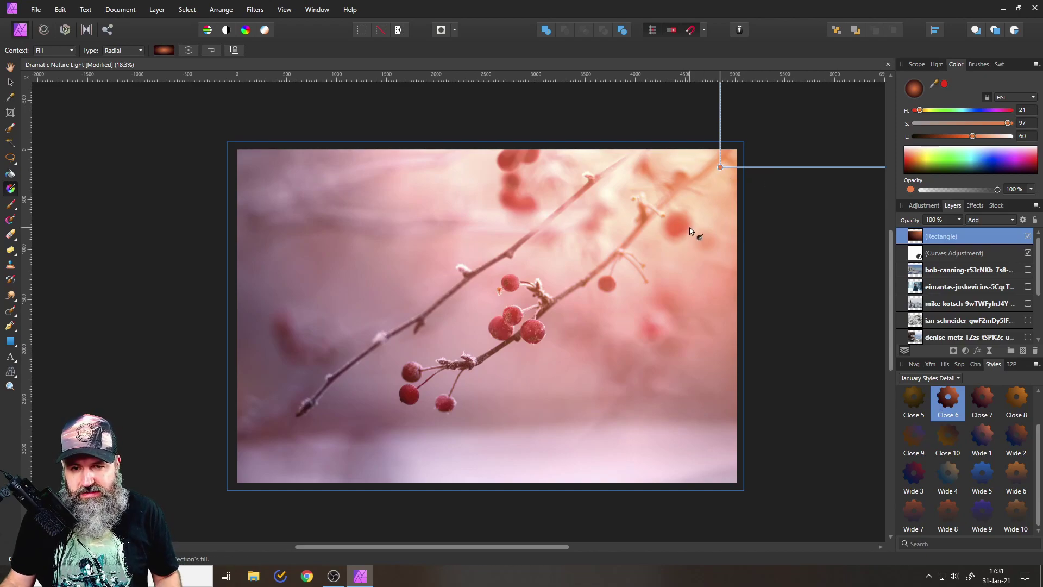
# Try the Close 7 and Close 5 styles on the rectangle and return to Close 6.
pyautogui.scroll(-3, 723, 223)
pyautogui.moveTo(734, 223); pyautogui.dragTo(638, 324)
pyautogui.click(606, 304)
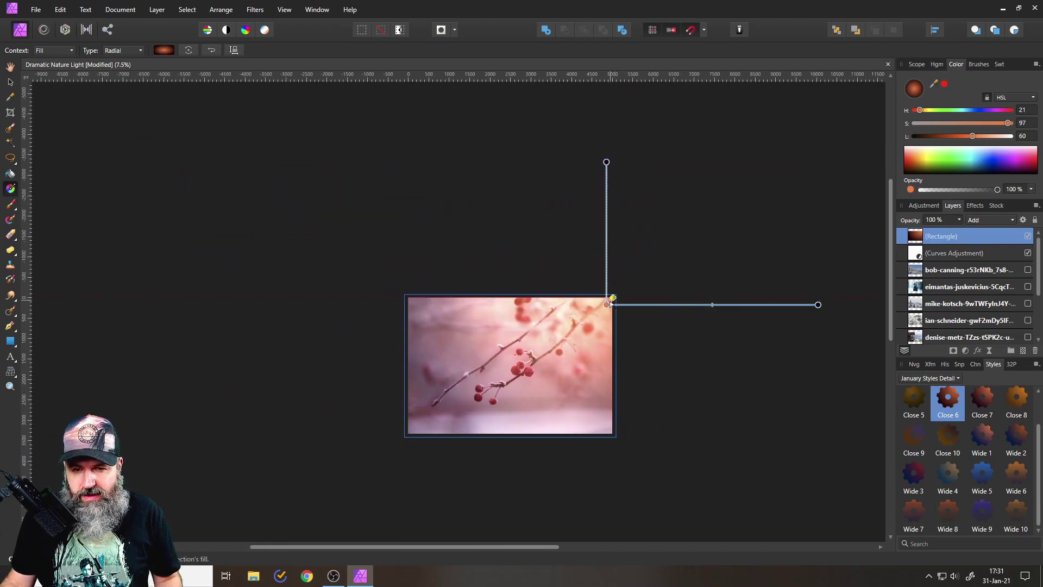
pyautogui.click(983, 400)
pyautogui.click(911, 398)
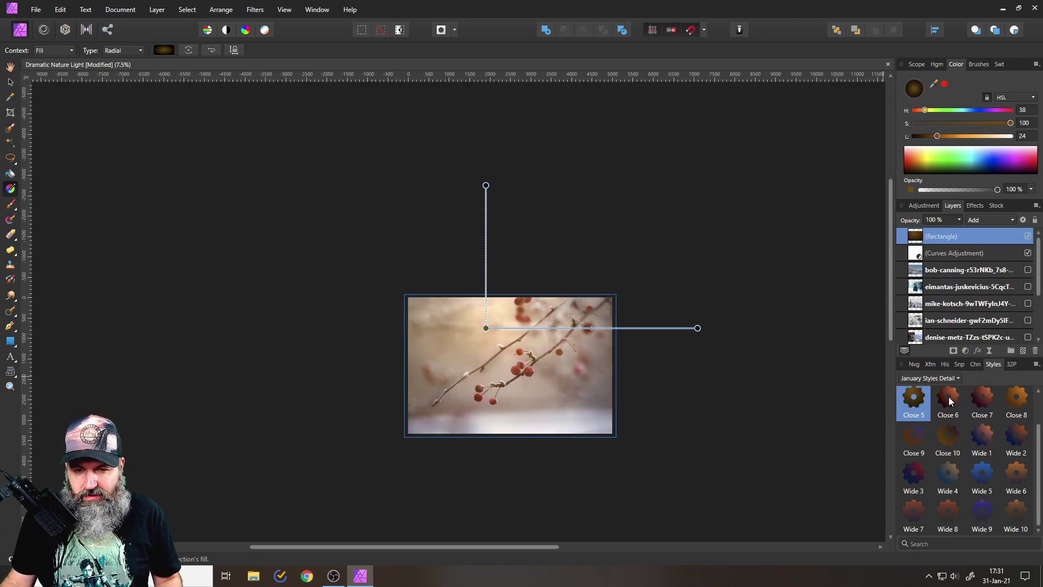
pyautogui.click(984, 396)
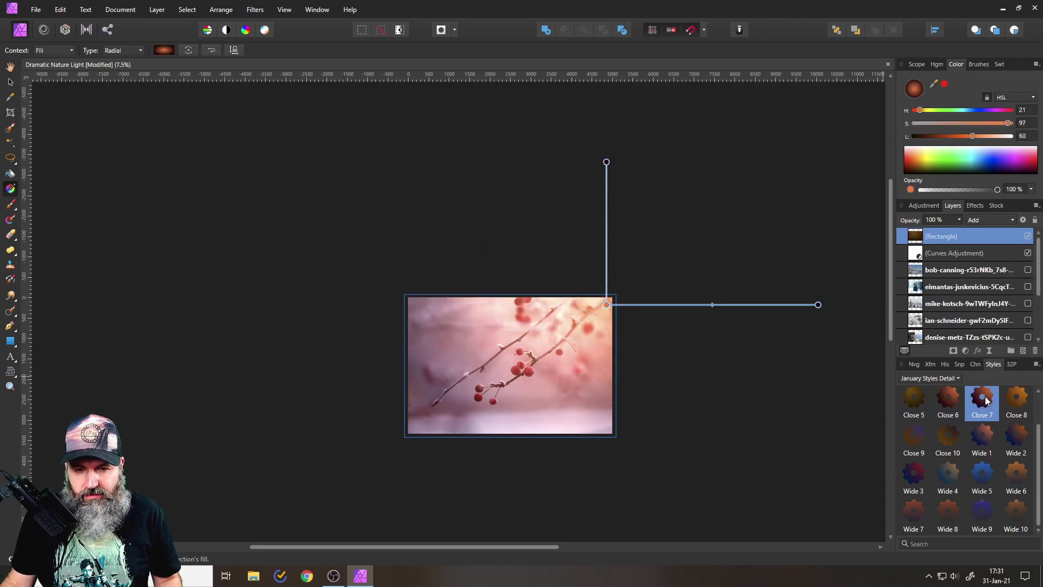
pyautogui.click(944, 399)
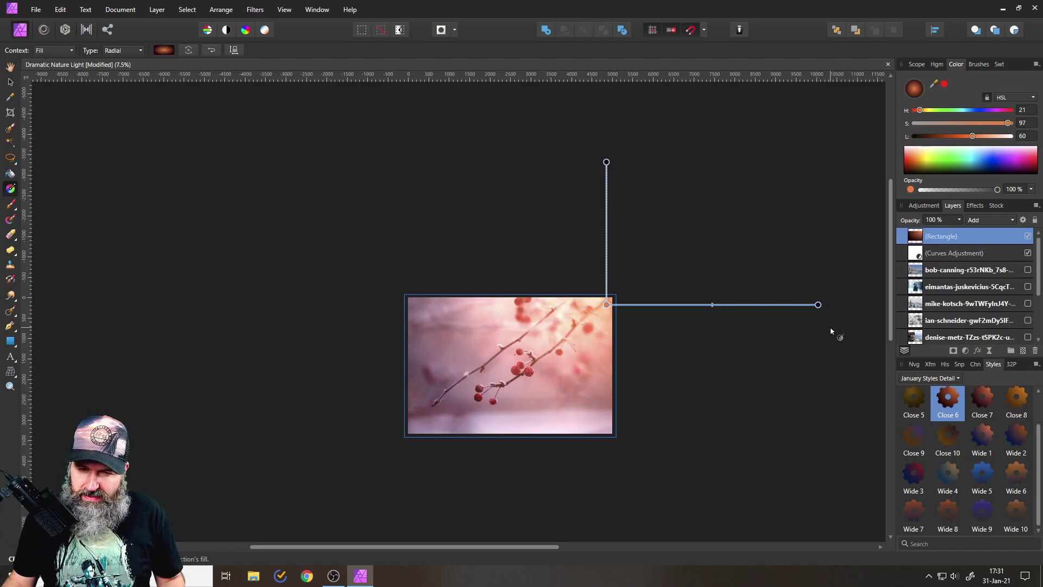
# Shift the rectangle's gradient centre inward from the photo's upper-right corner, hiding the Curves adjustment while positioning and showing it again.
pyautogui.scroll(4, 568, 350)
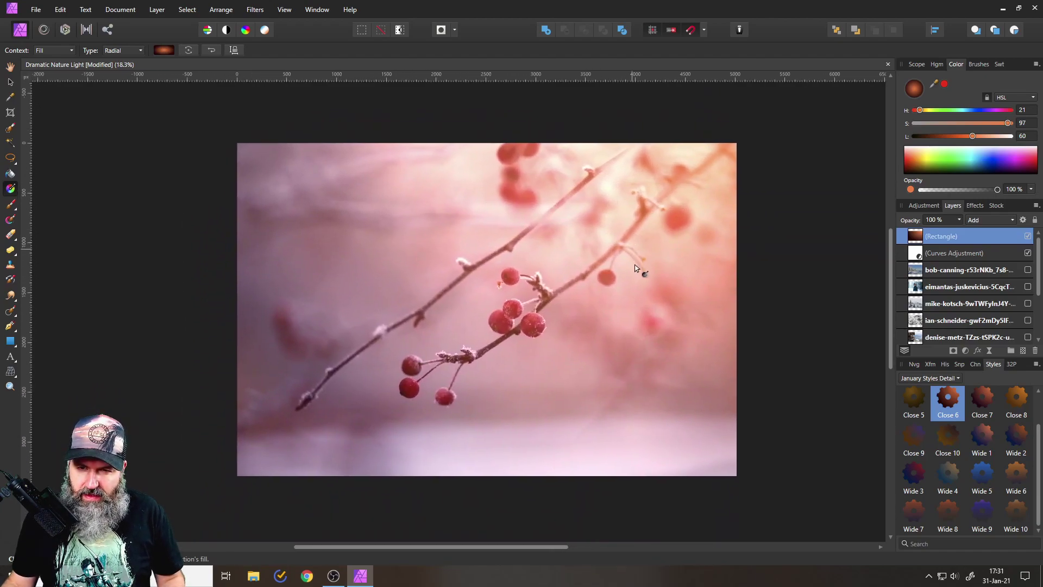
pyautogui.moveTo(726, 186); pyautogui.dragTo(703, 195)
pyautogui.click(1027, 253)
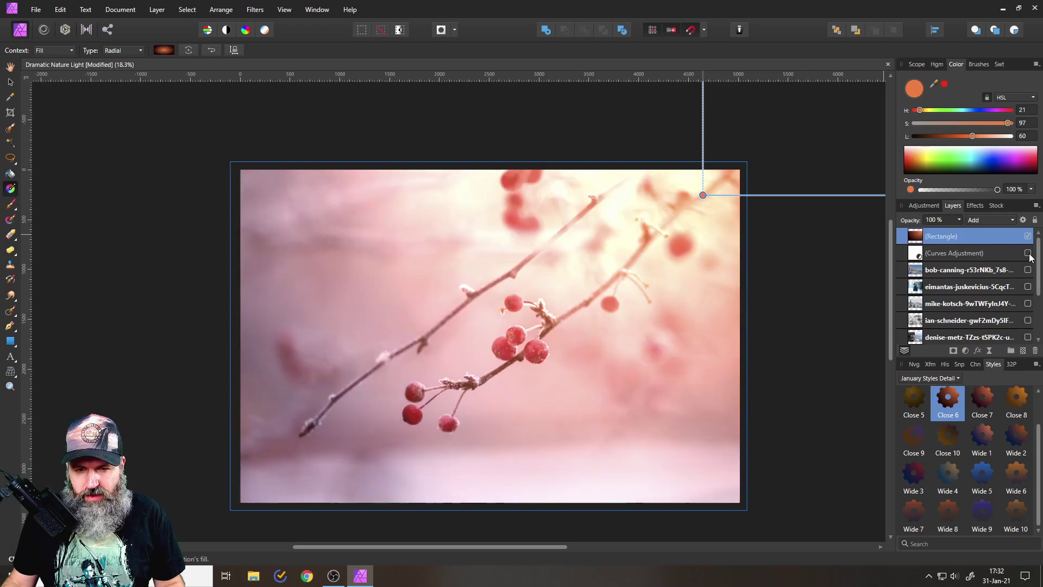
pyautogui.moveTo(703, 195); pyautogui.dragTo(666, 200)
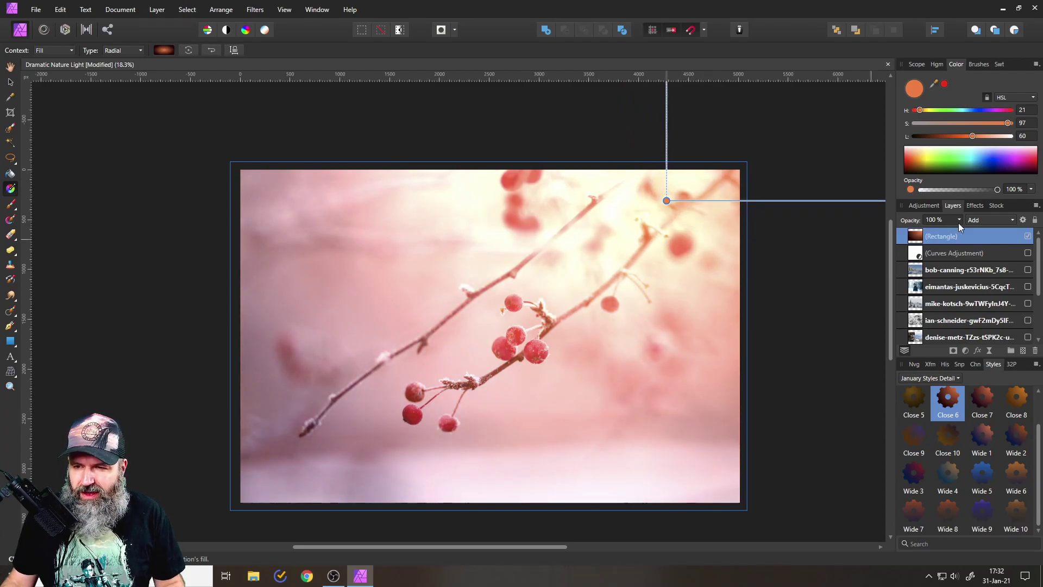
pyautogui.click(1027, 254)
# Try raising the Curves adjustment's shadow point above the diagonal, and reset the curve.
pyautogui.doubleClick(915, 251)
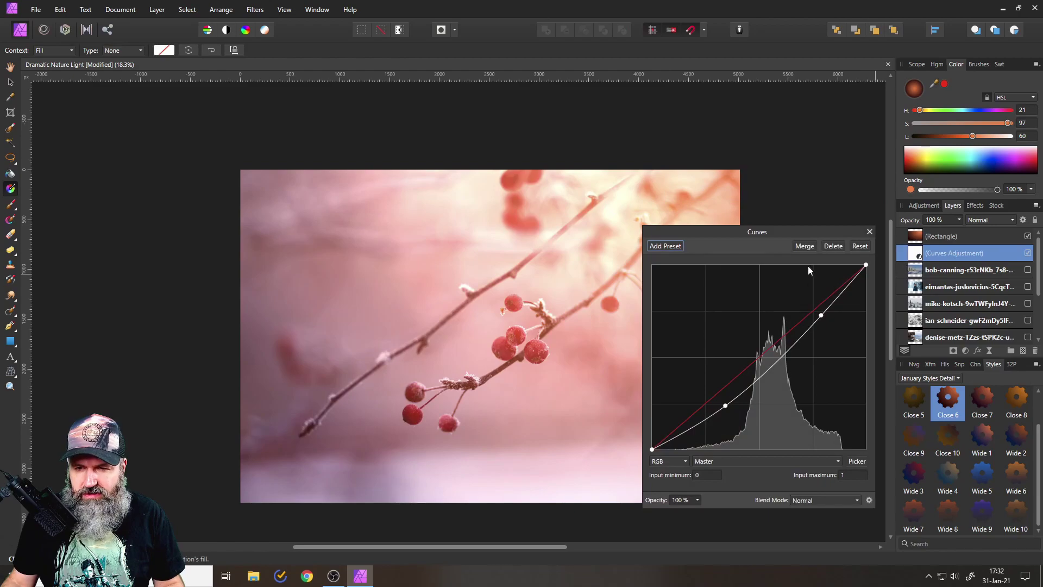
pyautogui.moveTo(775, 231); pyautogui.dragTo(835, 184)
pyautogui.moveTo(881, 267)
pyautogui.mouseDown()
pyautogui.moveTo(879, 255)
pyautogui.moveTo(894, 290)
pyautogui.moveTo(877, 272)
pyautogui.mouseUp()
pyautogui.moveTo(784, 358); pyautogui.dragTo(773, 339)
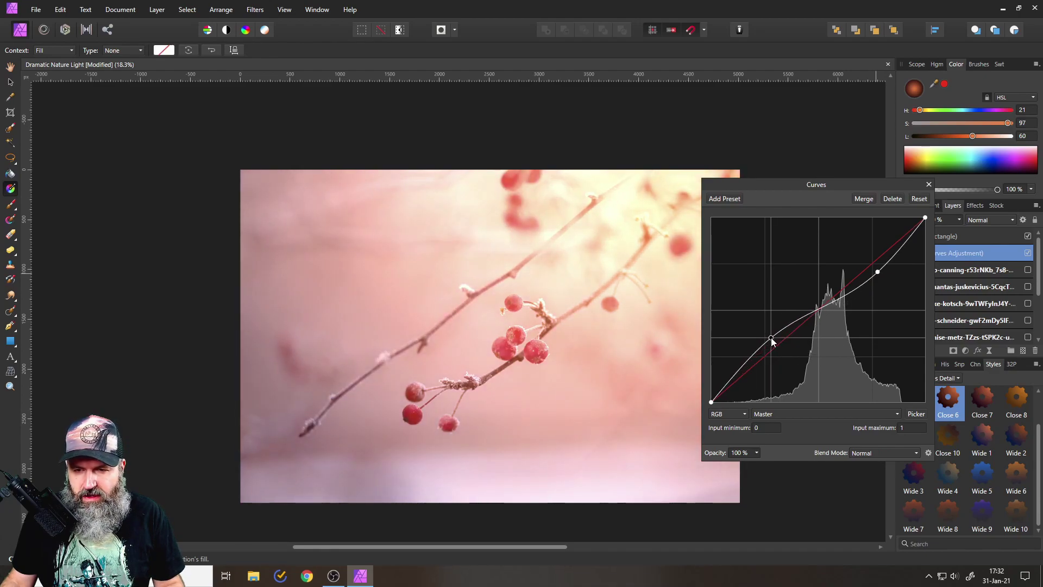
pyautogui.click(919, 199)
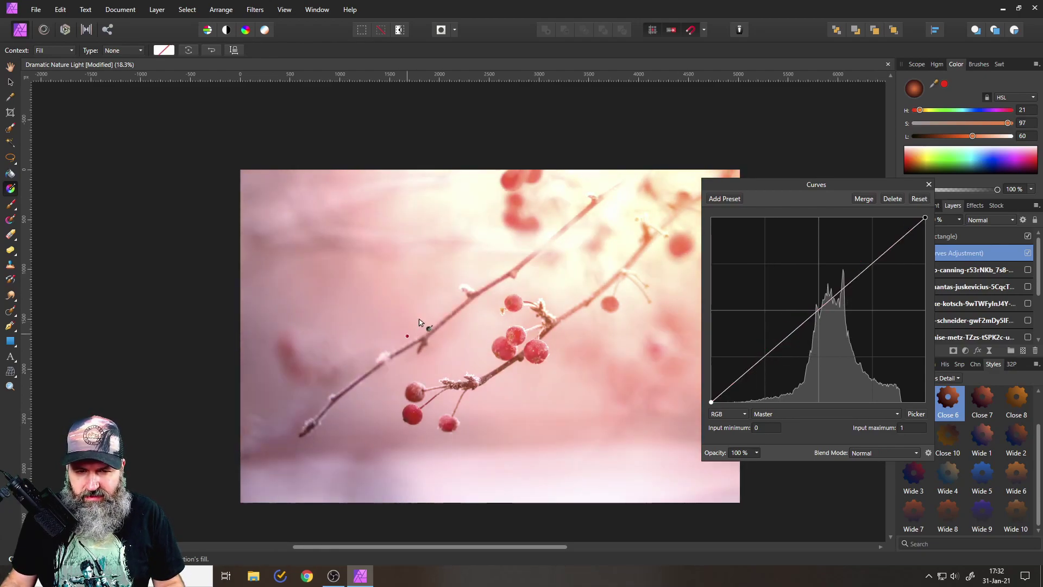
# Darken the photo by pulling a highlight point below the diagonal and moving the curve's black point inward, and close the Curves settings.
pyautogui.moveTo(879, 256); pyautogui.dragTo(885, 275)
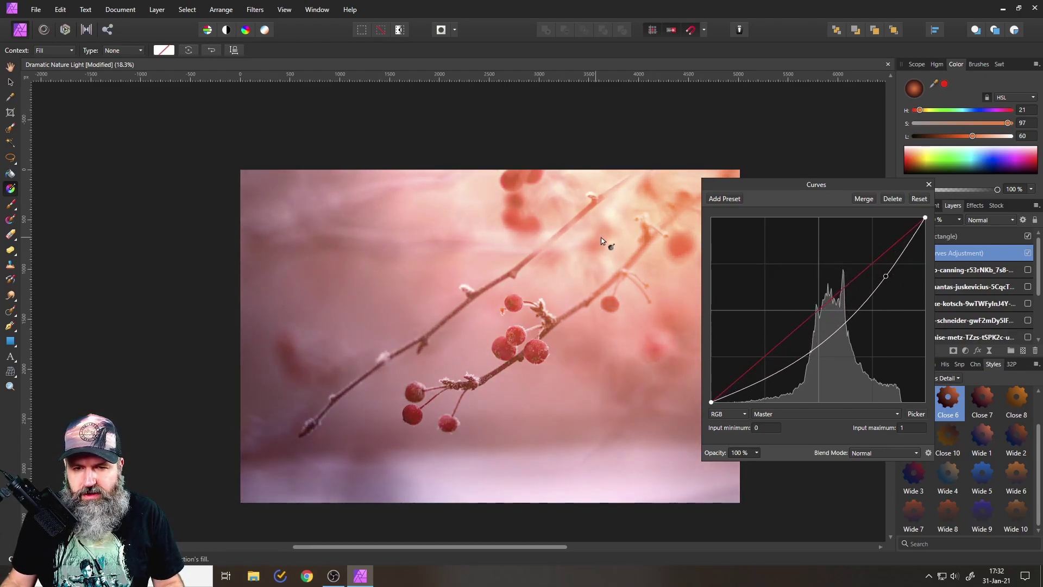
pyautogui.scroll(2, 598, 241)
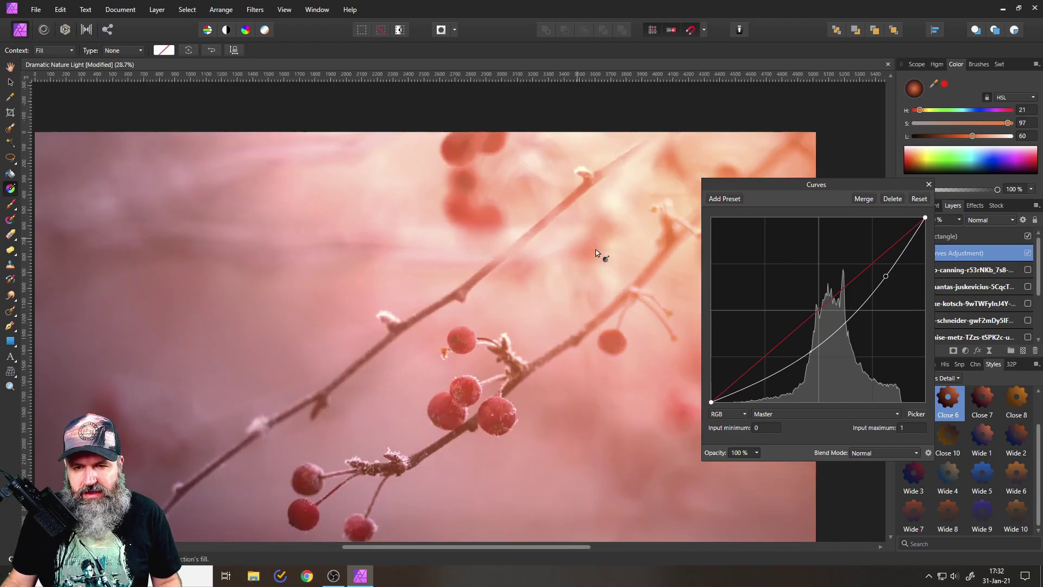
pyautogui.scroll(-2, 591, 251)
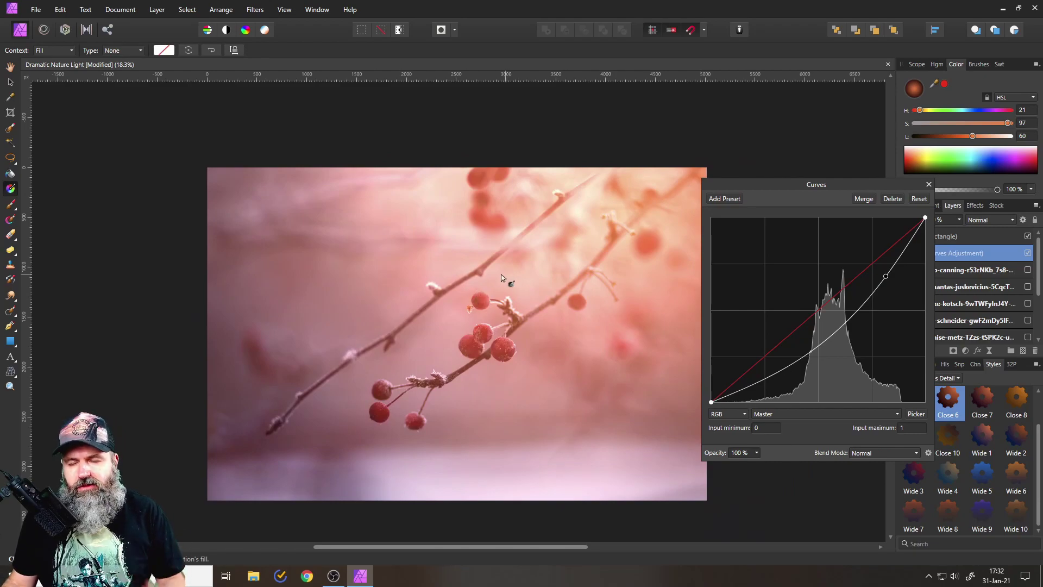
pyautogui.moveTo(711, 402); pyautogui.dragTo(742, 413)
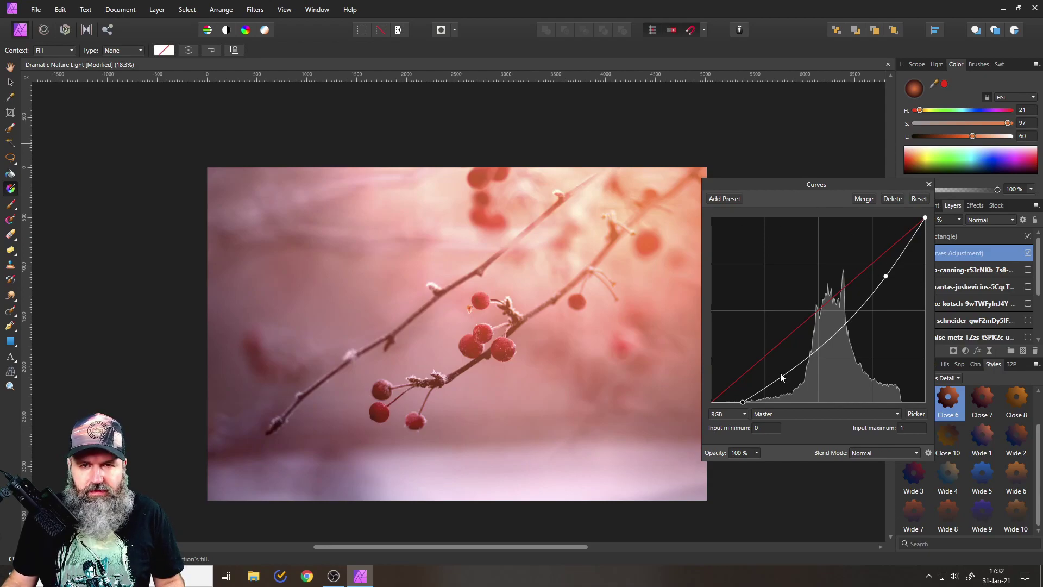
pyautogui.click(929, 184)
# Apply the Close 7 style to the rectangle and review the Curves settings without changing them.
pyautogui.click(913, 238)
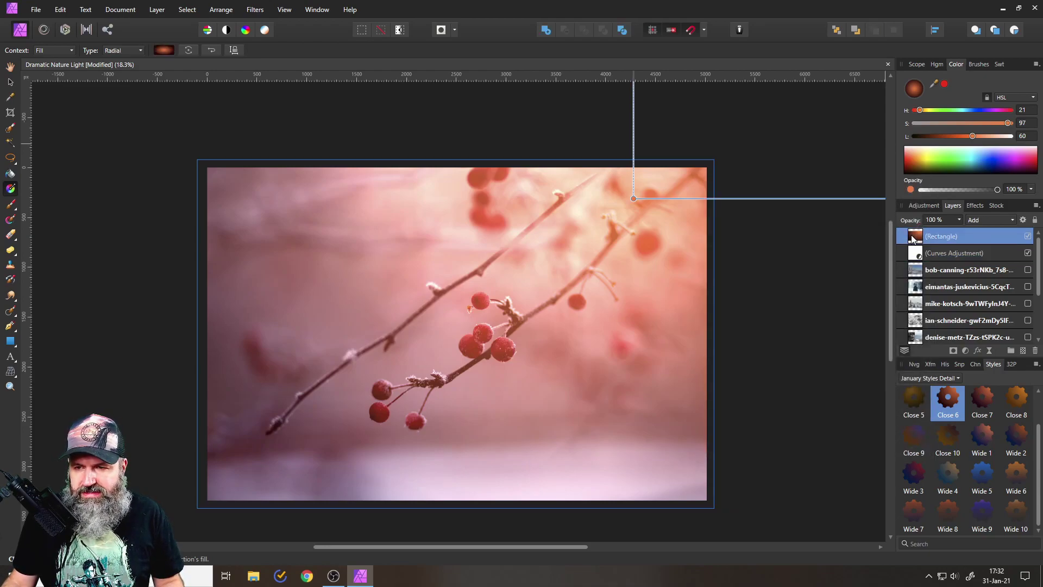
pyautogui.click(981, 397)
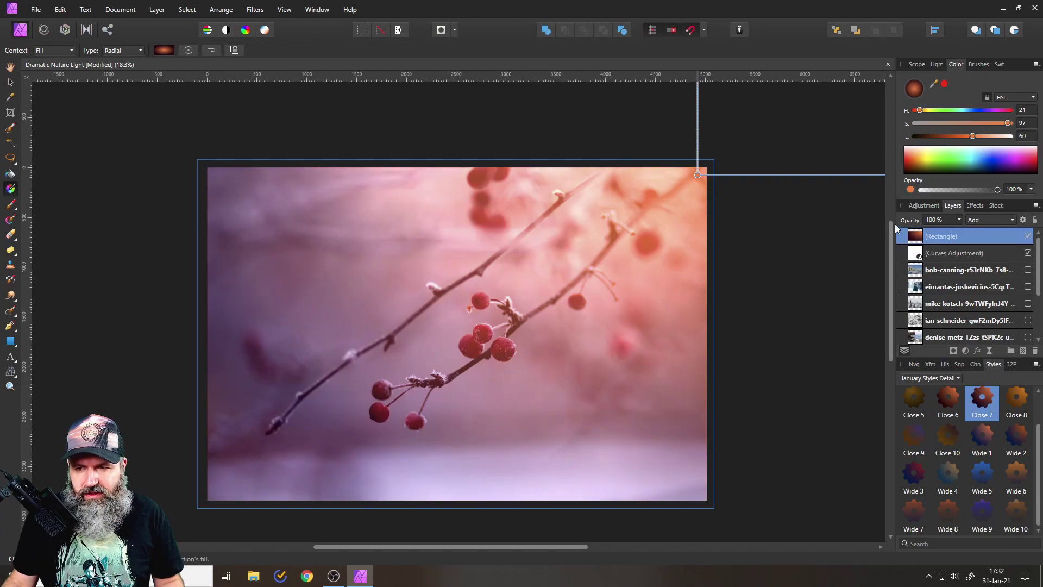
pyautogui.doubleClick(918, 253)
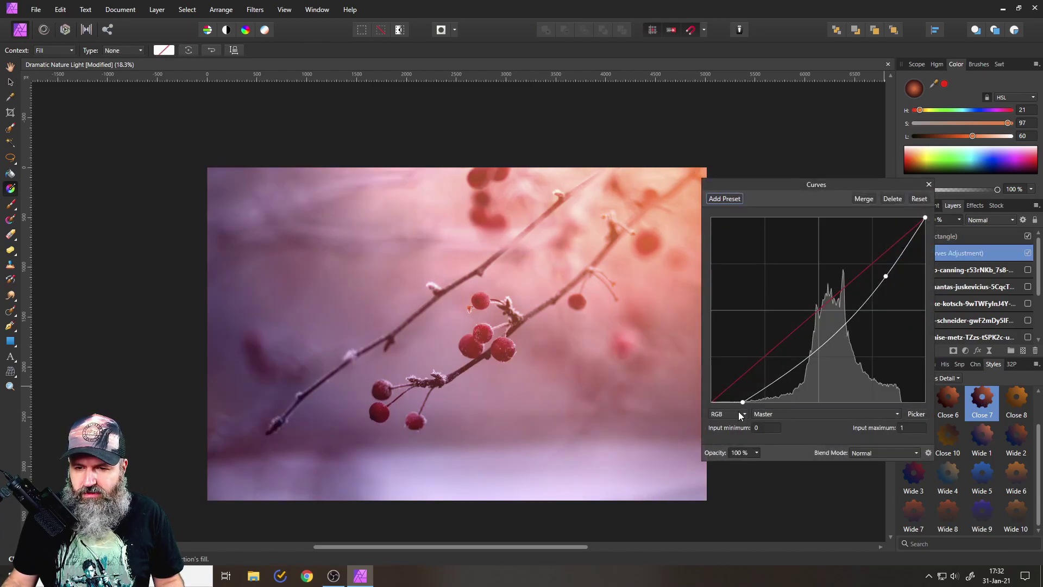
pyautogui.click(929, 184)
# Try the Close 8, Close 10 and Close 9 styles on the rectangle and settle on Wide 3.
pyautogui.click(1014, 402)
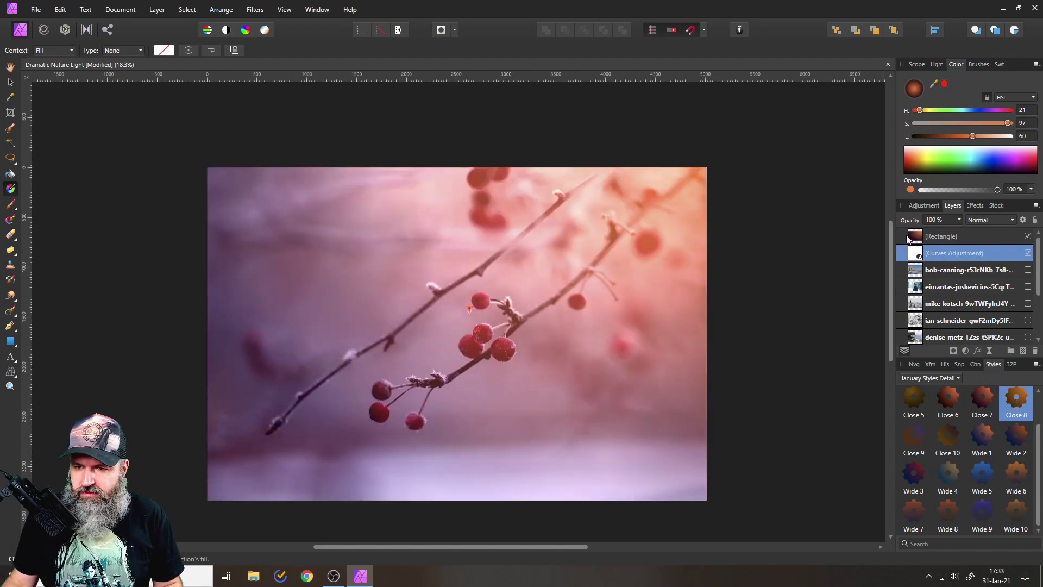
pyautogui.click(914, 237)
pyautogui.click(1016, 408)
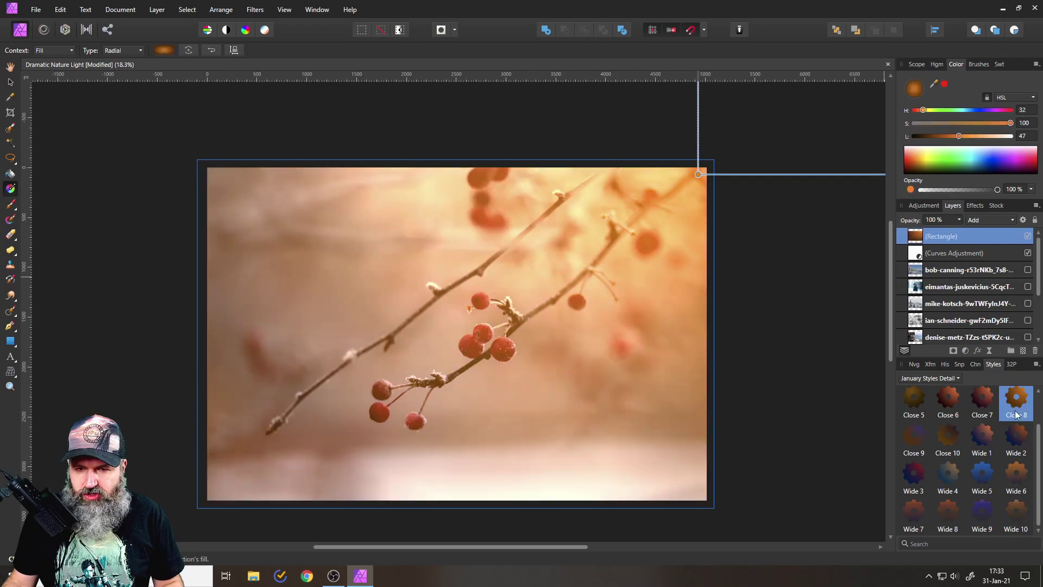
pyautogui.click(989, 444)
pyautogui.click(948, 445)
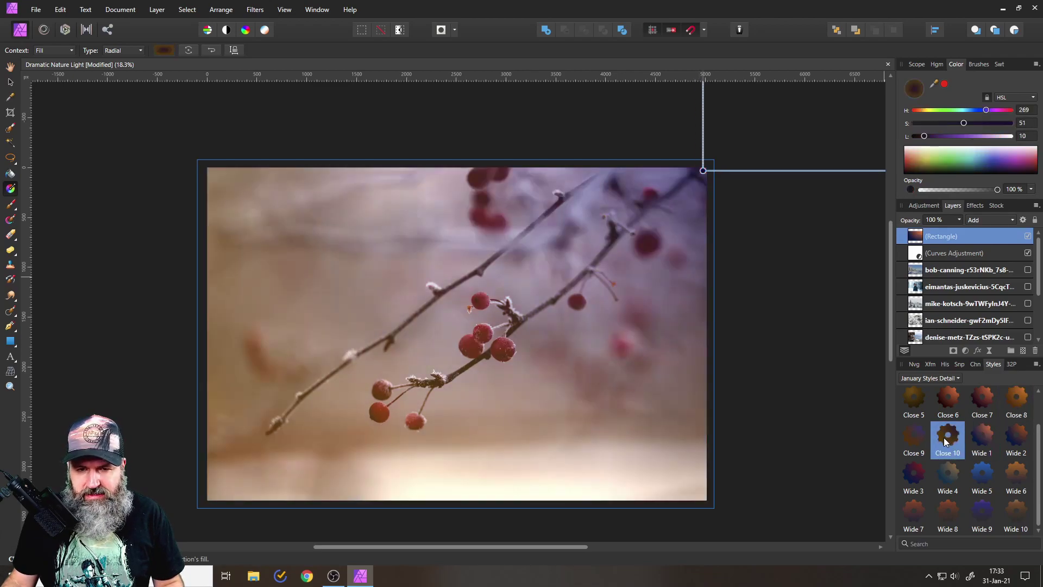
pyautogui.click(909, 439)
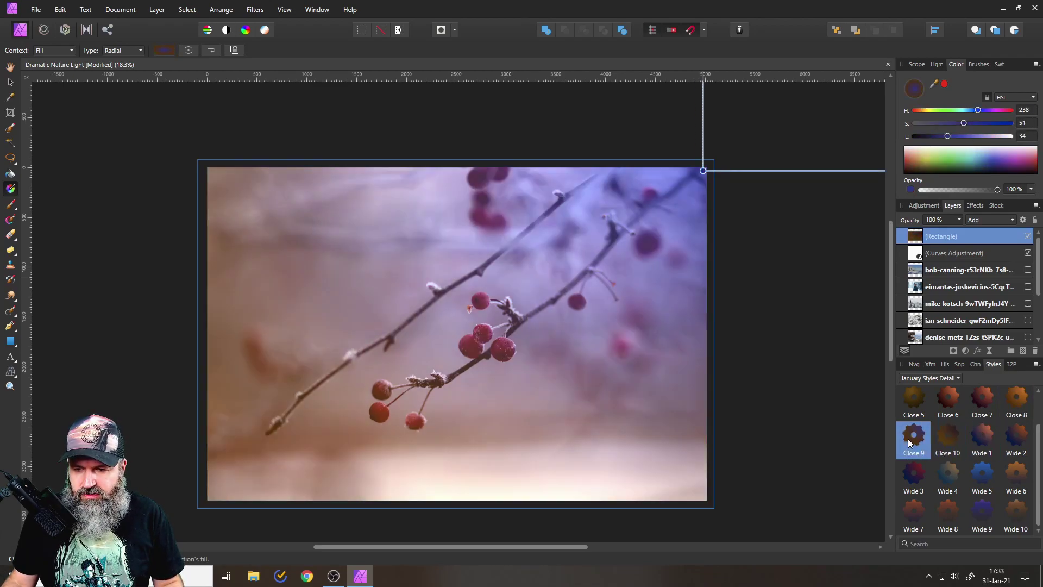
pyautogui.click(913, 474)
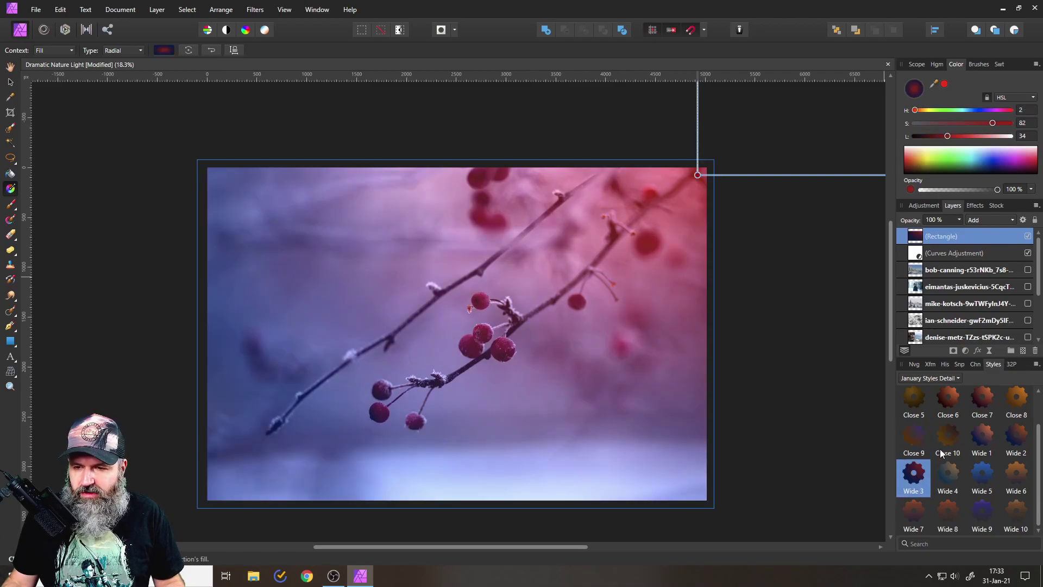
# Compare the photo without Curves, and reset the curve to a gentle S-curve with a slightly lowered shadow point and raised highlight point.
pyautogui.click(1028, 254)
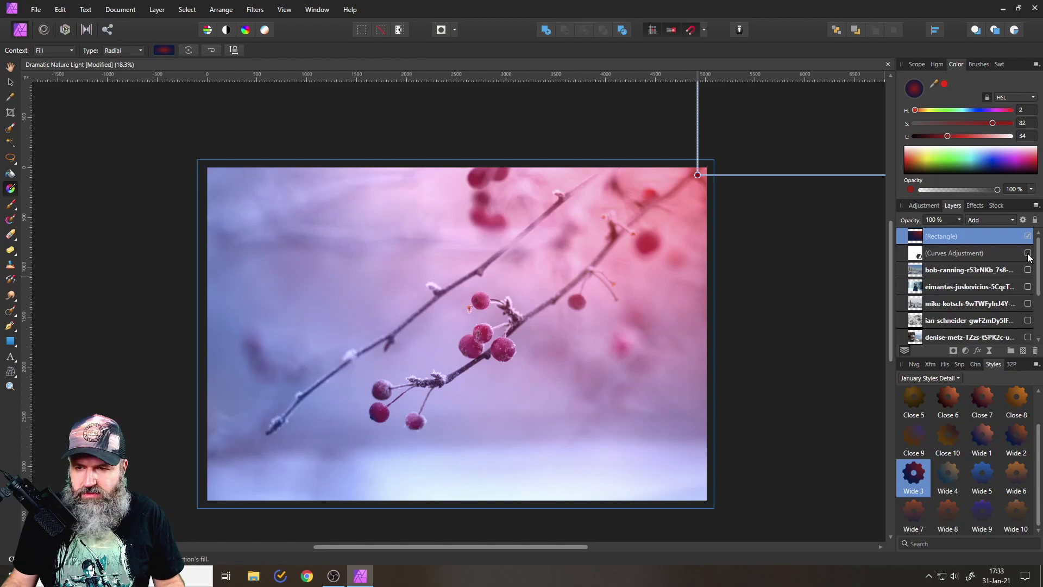
pyautogui.click(1028, 253)
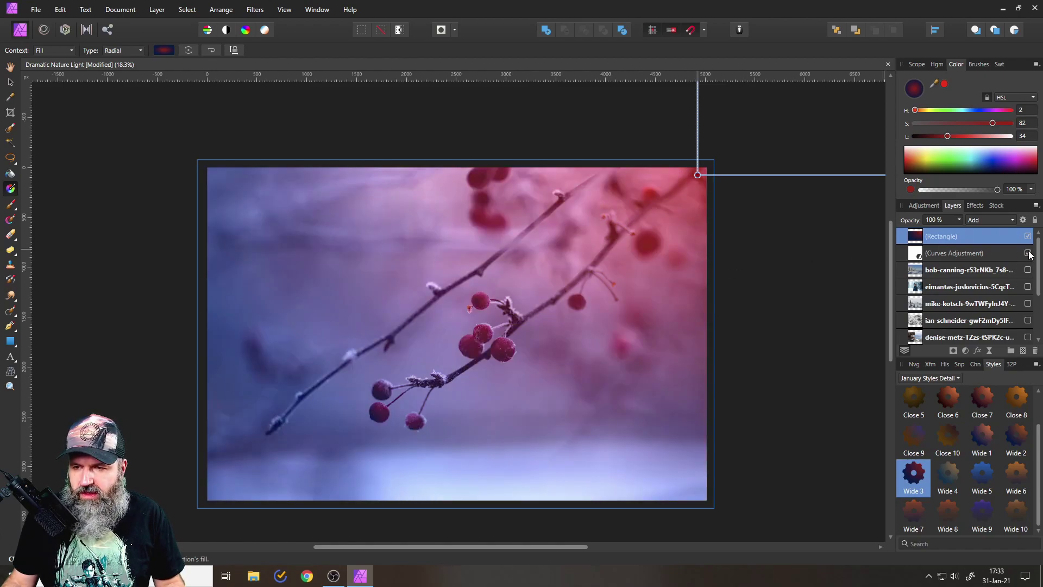
pyautogui.doubleClick(914, 256)
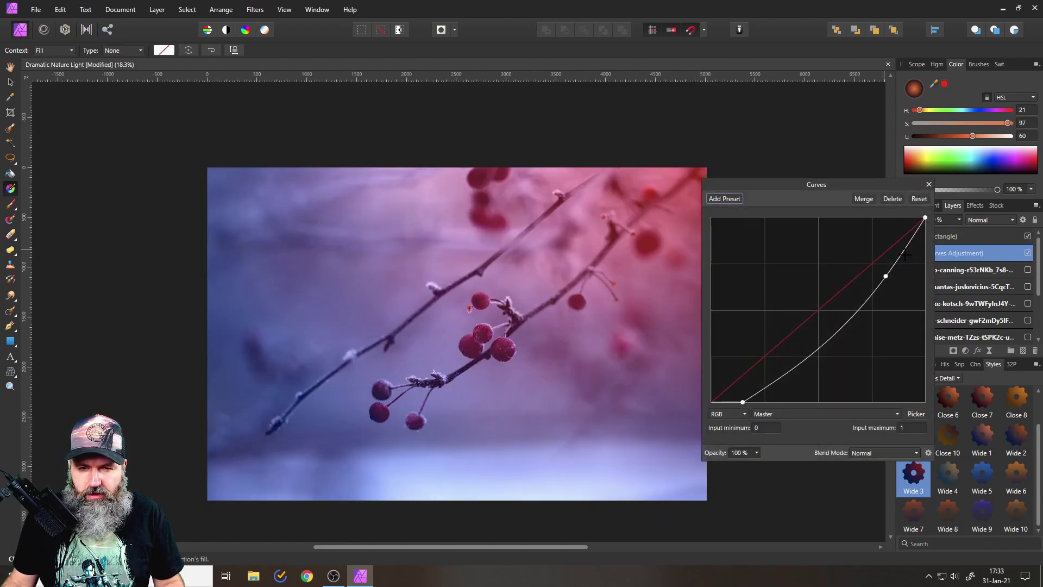
pyautogui.hotkey('ctrl', '+')
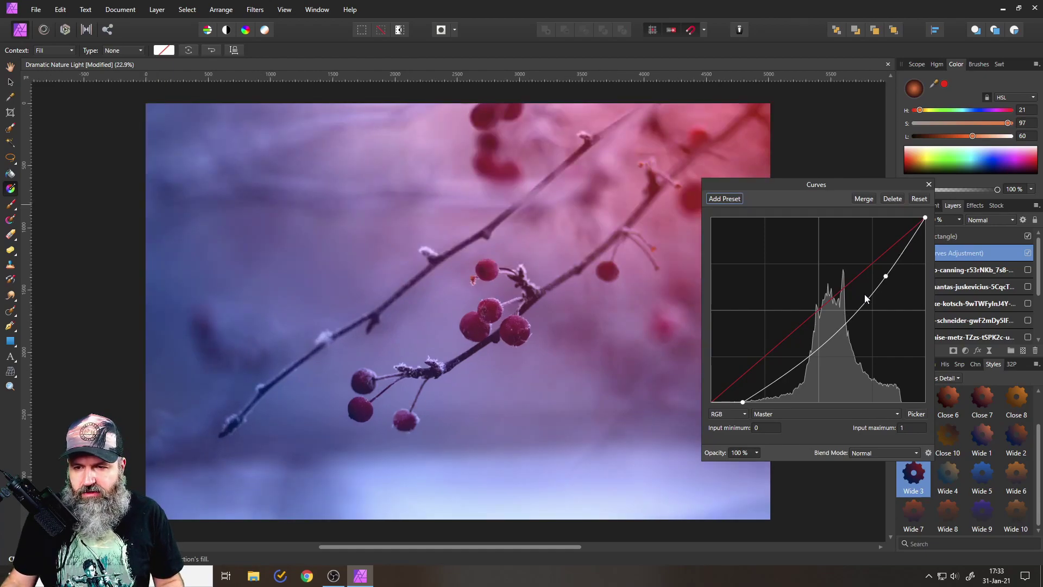
pyautogui.click(919, 199)
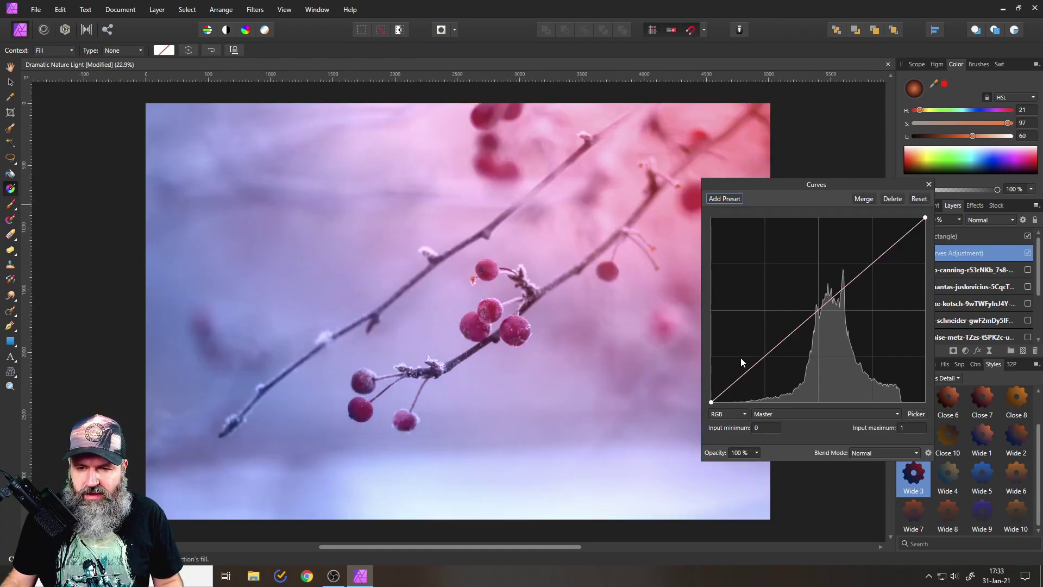
pyautogui.moveTo(750, 370); pyautogui.dragTo(755, 373)
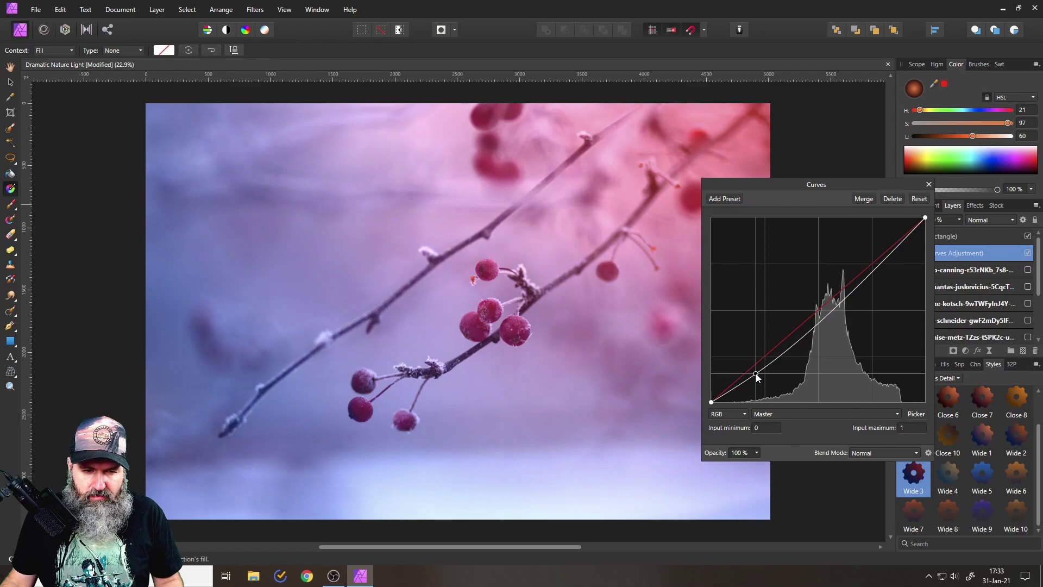
pyautogui.moveTo(872, 273); pyautogui.dragTo(874, 256)
pyautogui.click(928, 184)
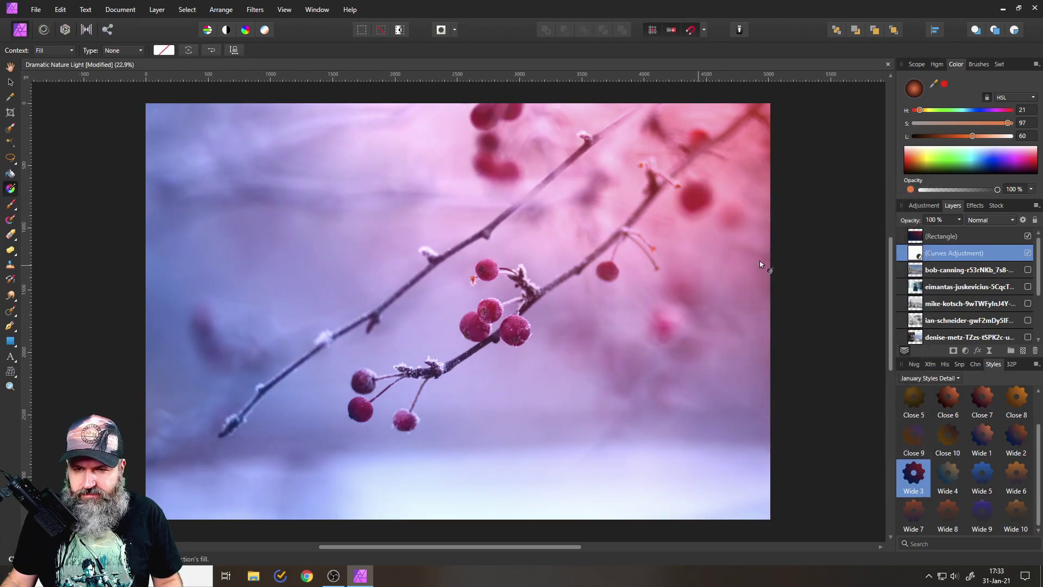
# Spread the covering rectangle's radial gradient much wider, with its centre beyond the photo's upper-right corner.
pyautogui.click(921, 236)
pyautogui.scroll(-3, 668, 289)
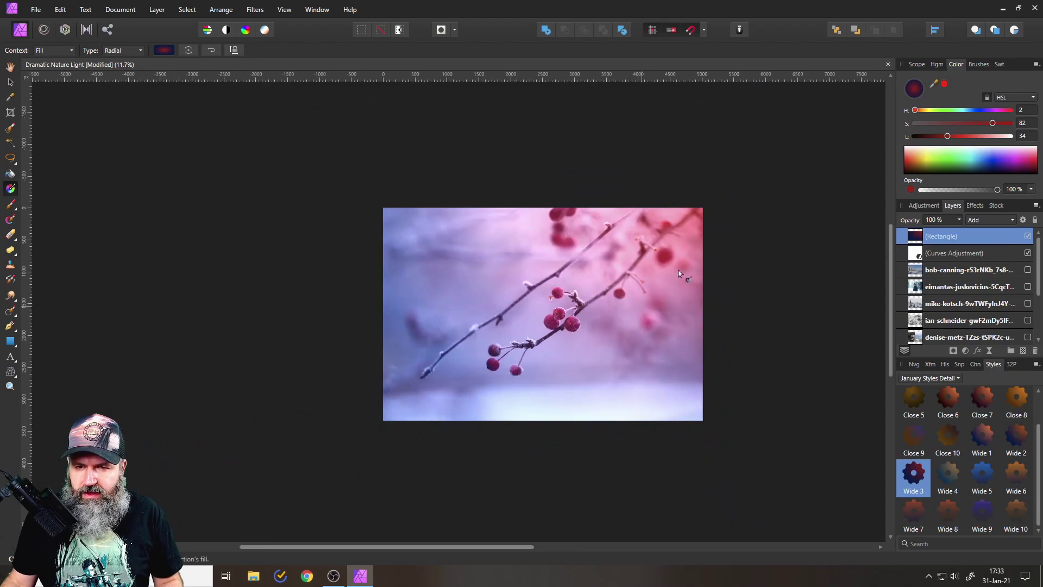
pyautogui.moveTo(585, 293); pyautogui.dragTo(643, 232)
pyautogui.scroll(-5, 636, 305)
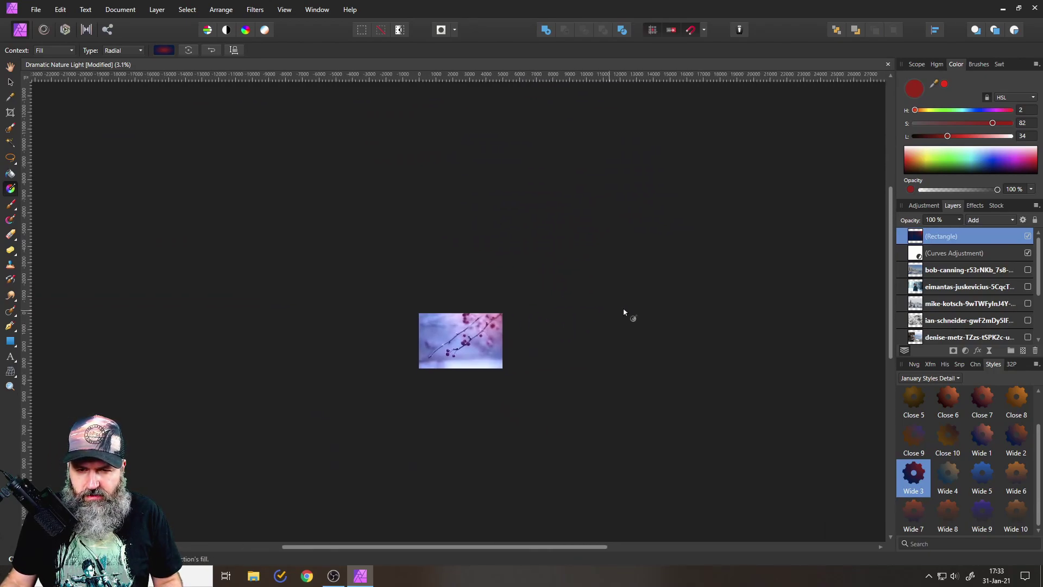
pyautogui.moveTo(605, 297); pyautogui.dragTo(688, 299)
pyautogui.scroll(4, 510, 304)
pyautogui.scroll(3, 510, 308)
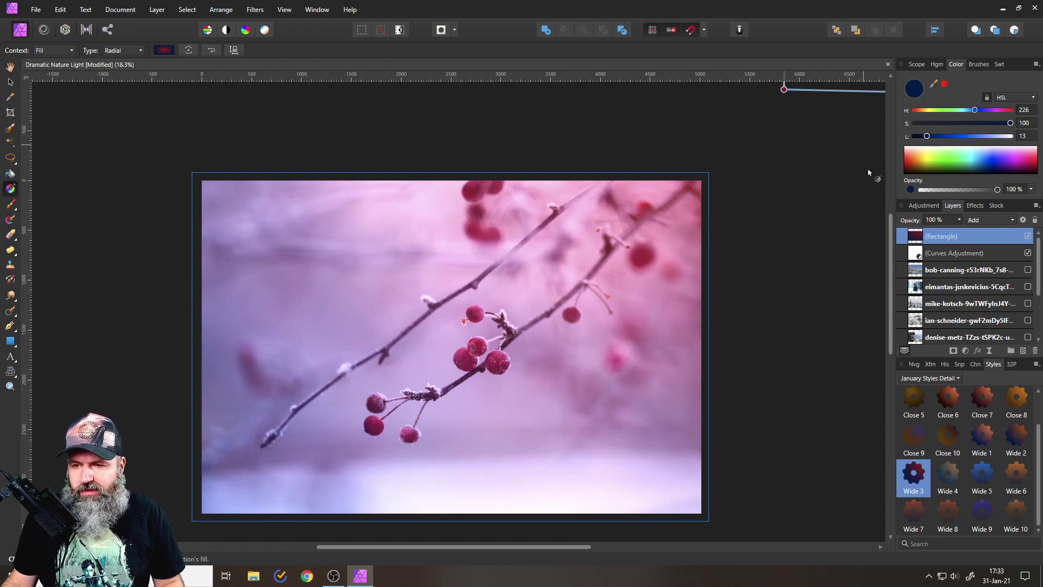
# Lower the gradient rectangle's opacity to 67%.
pyautogui.click(959, 220)
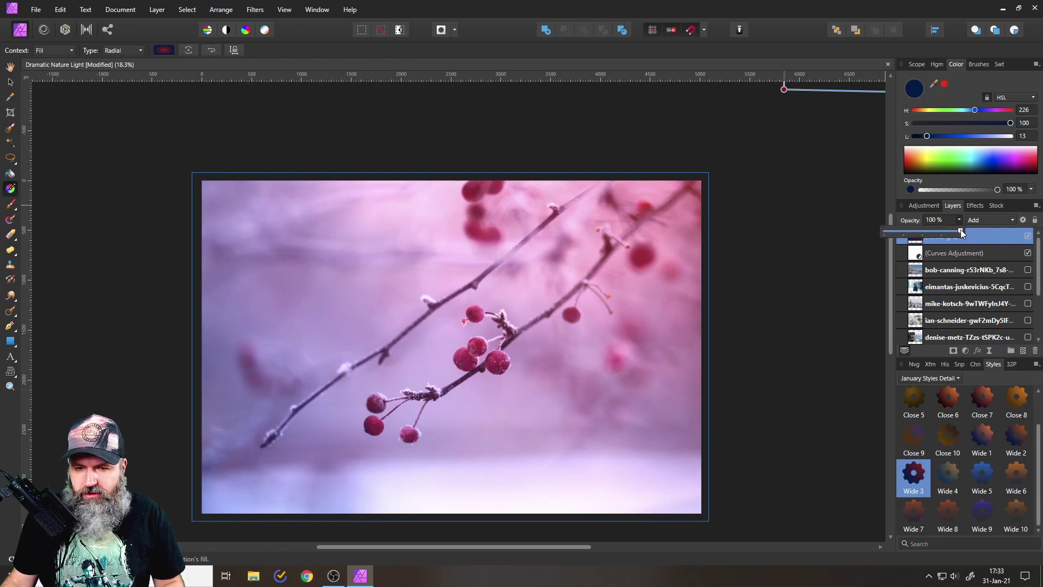
pyautogui.moveTo(963, 233); pyautogui.dragTo(921, 232)
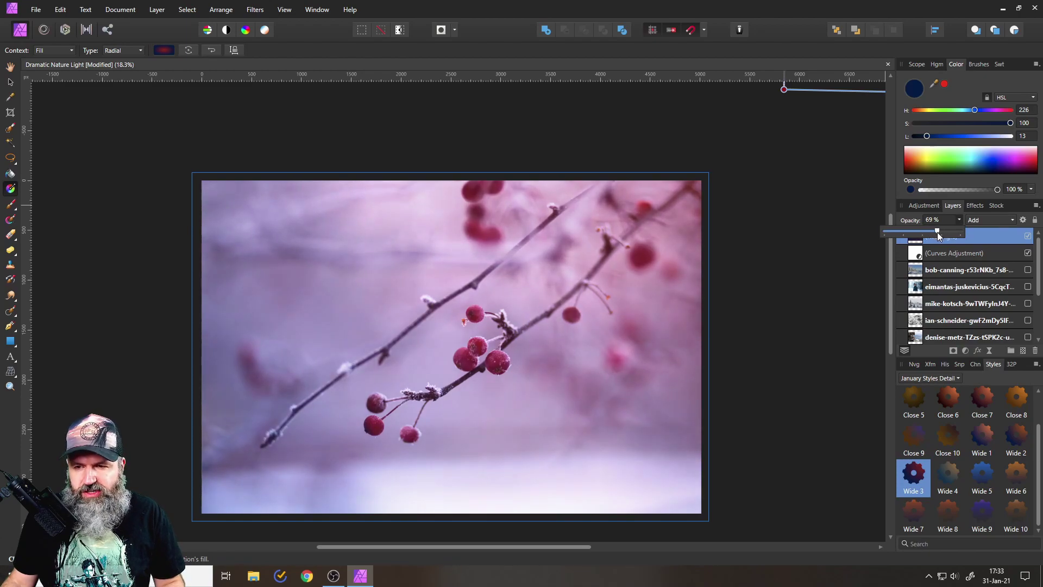
pyautogui.moveTo(928, 233)
pyautogui.mouseDown()
pyautogui.moveTo(880, 234)
pyautogui.moveTo(914, 235)
pyautogui.mouseUp()
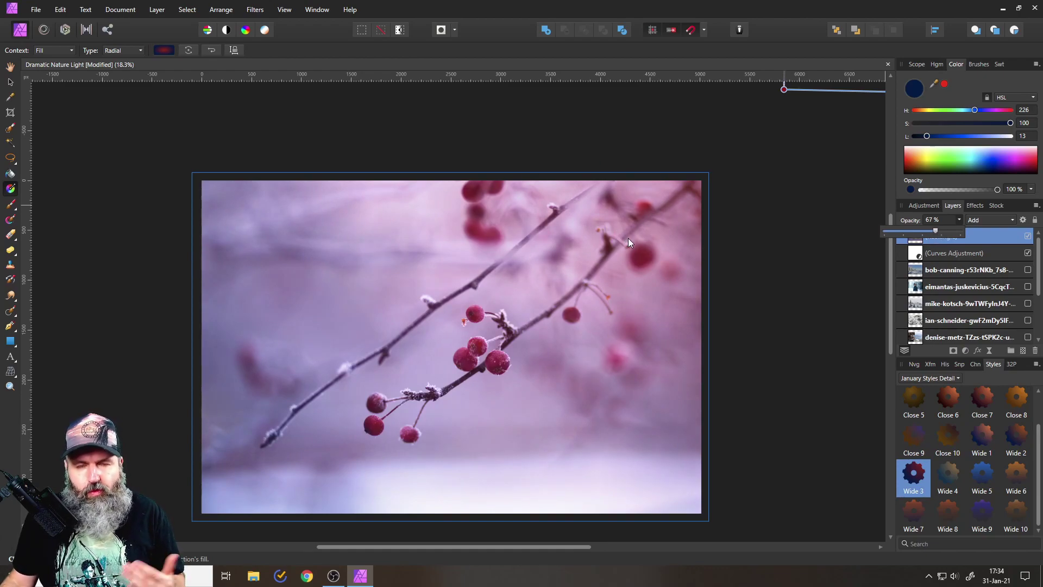
pyautogui.click(960, 219)
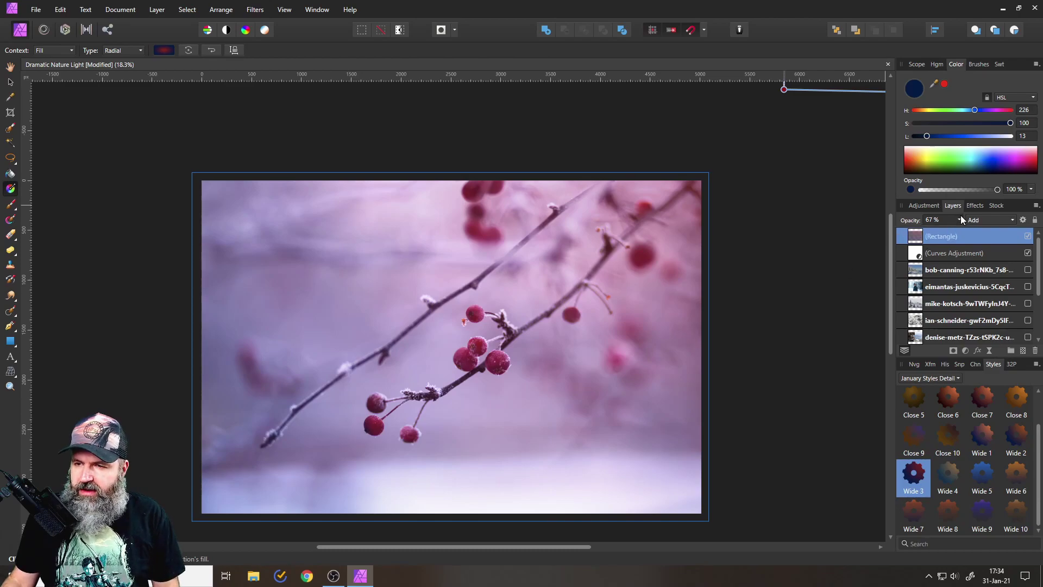
# Delete the gradient rectangle and the Curves adjustment, and show the snowy church photo in place of the berries.
pyautogui.click(1035, 352)
pyautogui.click(1035, 351)
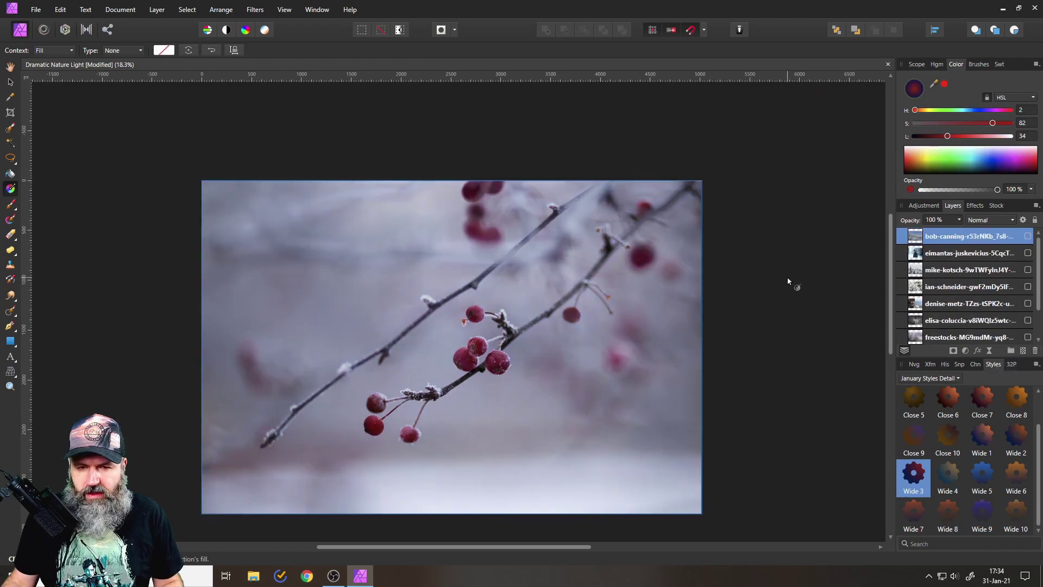
pyautogui.scroll(1, 788, 281)
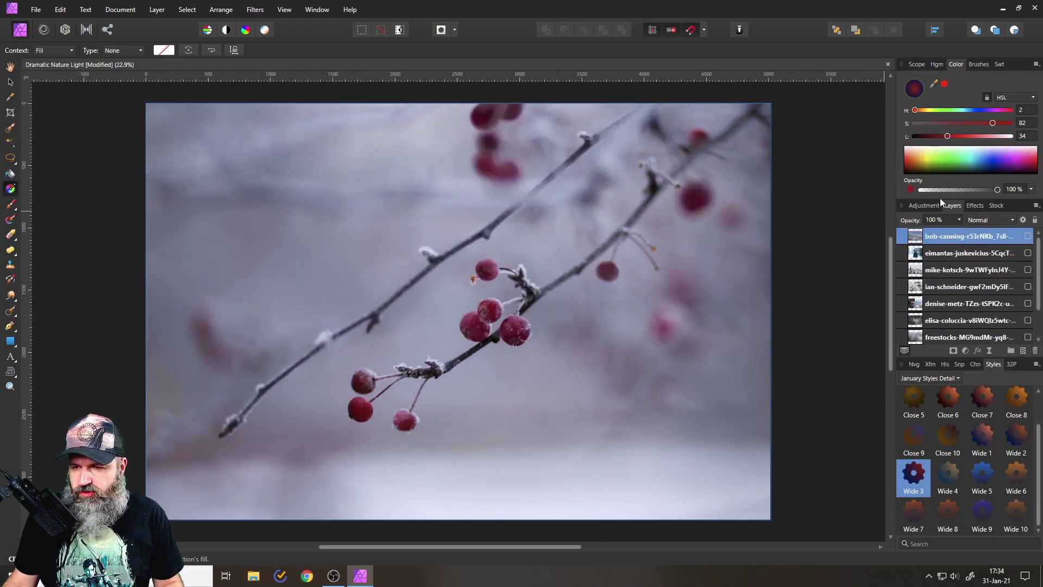
pyautogui.click(1027, 270)
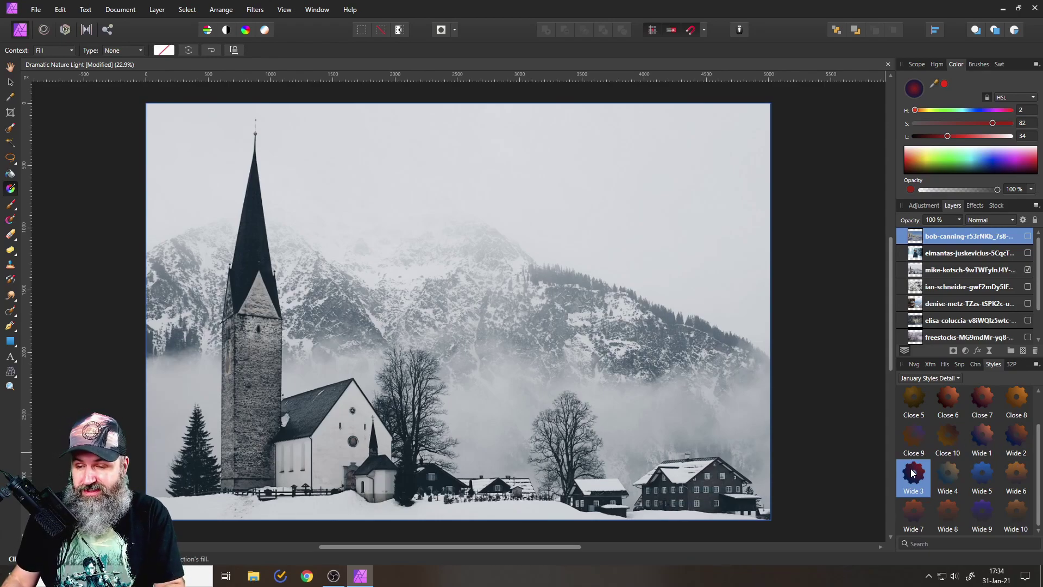
# Draw a rectangle slightly larger than the church photo to cover it and apply the Wide 3 style, leaving its blend options unchanged.
pyautogui.scroll(1, 945, 476)
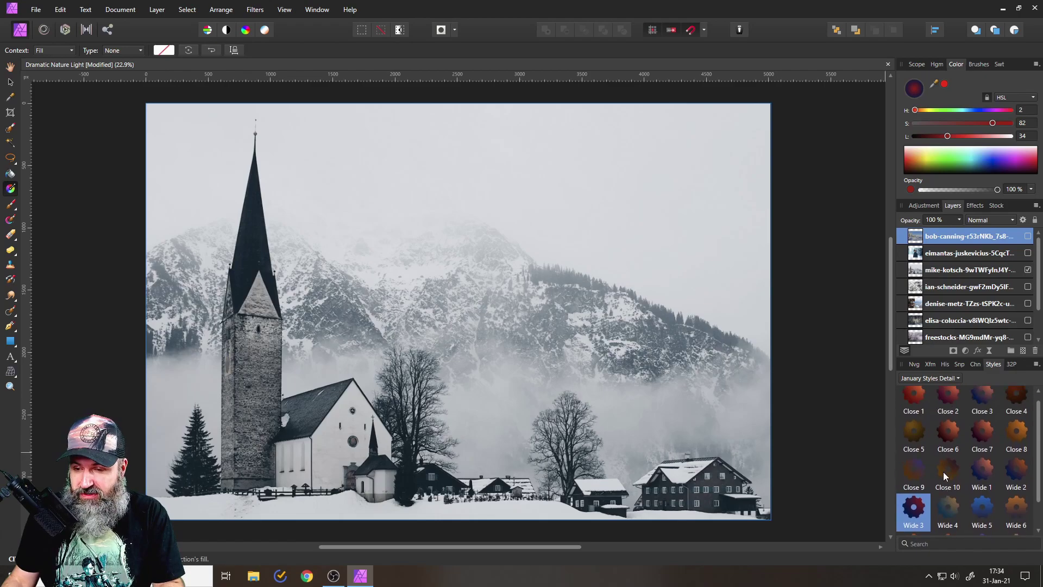
pyautogui.scroll(1, 944, 471)
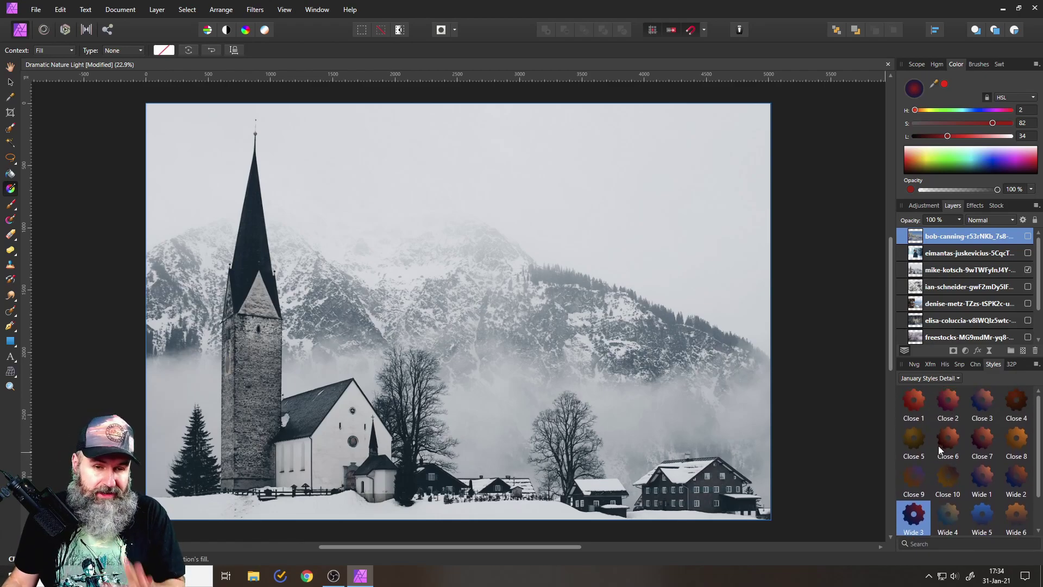
pyautogui.scroll(-1, 938, 442)
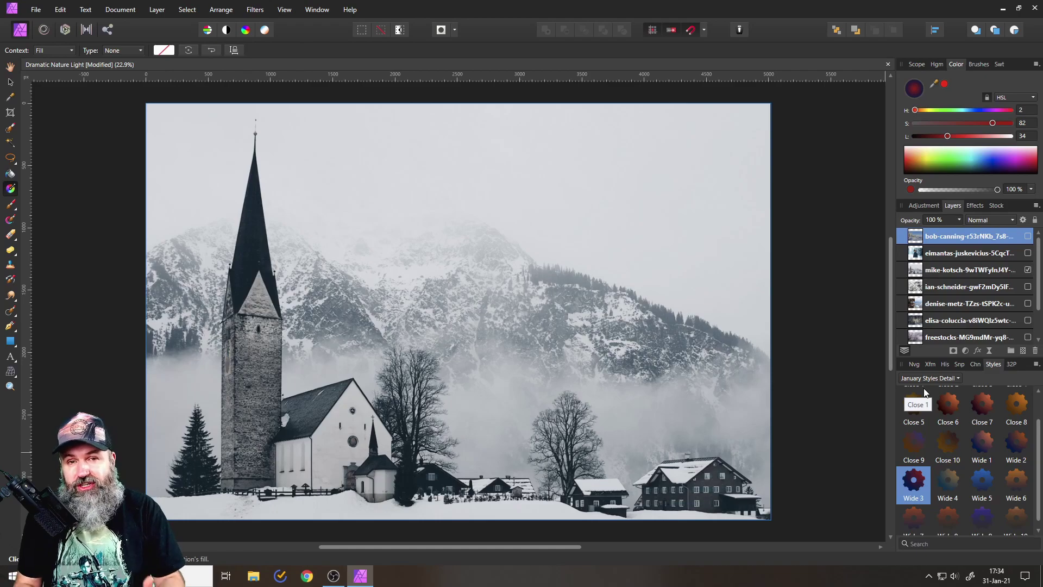
pyautogui.click(11, 341)
pyautogui.moveTo(135, 96); pyautogui.dragTo(784, 529)
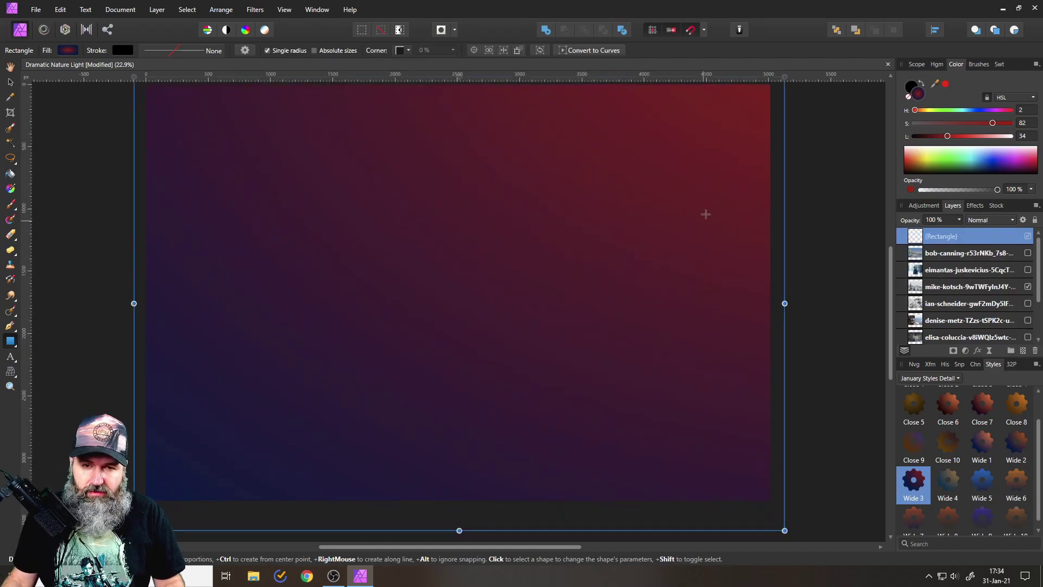
pyautogui.scroll(3, 619, 266)
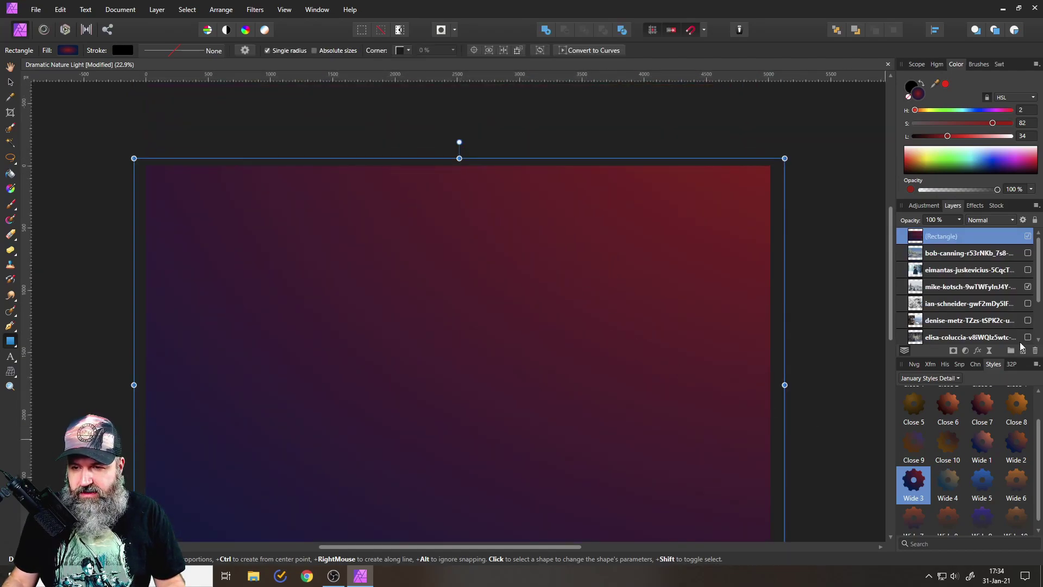
pyautogui.click(917, 480)
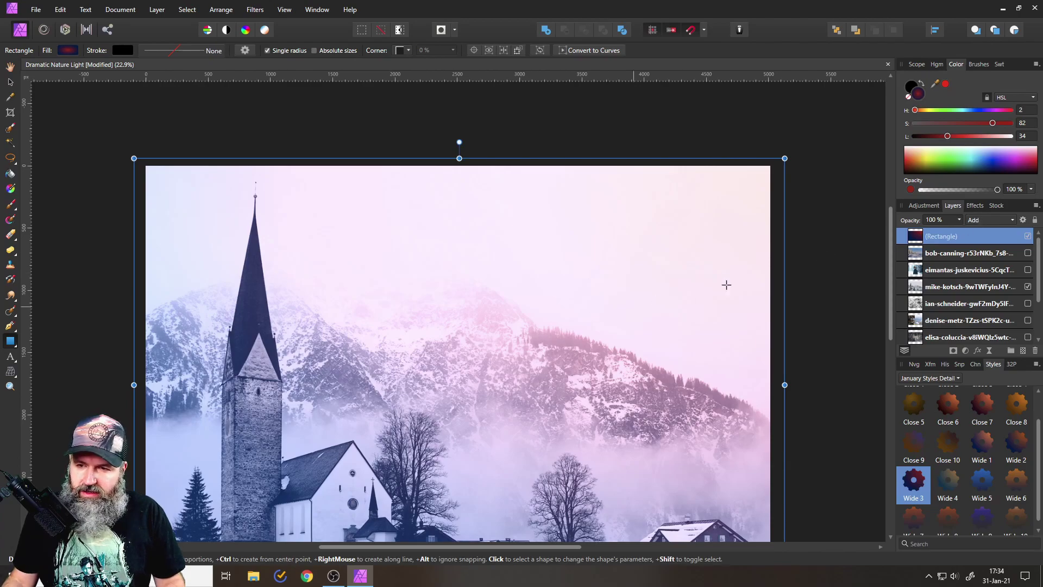
pyautogui.click(1023, 220)
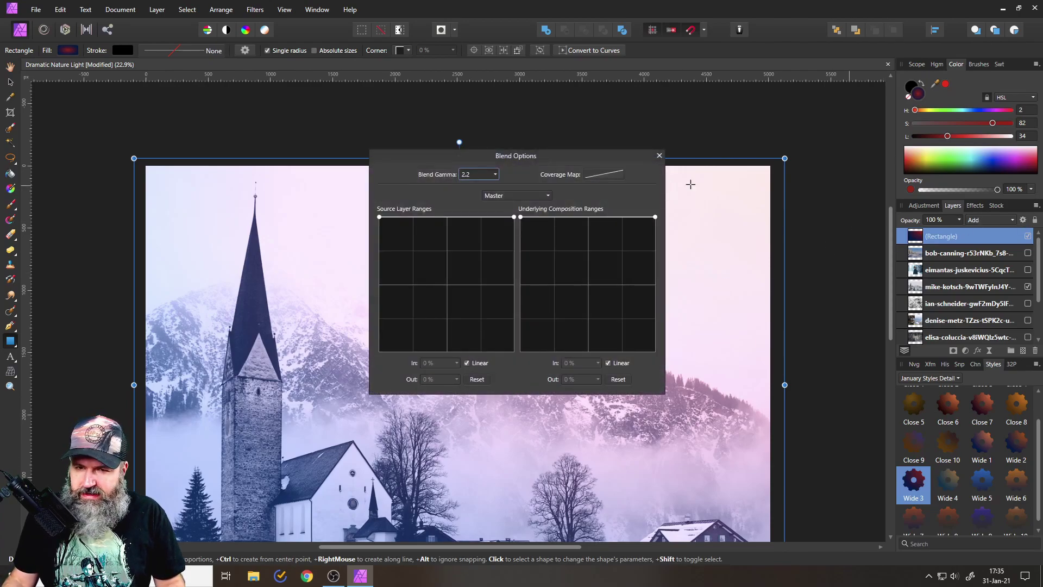
pyautogui.click(660, 156)
# Add a Curves adjustment directly beneath the gradient rectangle, and move its settings clear of the photo's centre.
pyautogui.moveTo(628, 270); pyautogui.dragTo(670, 200)
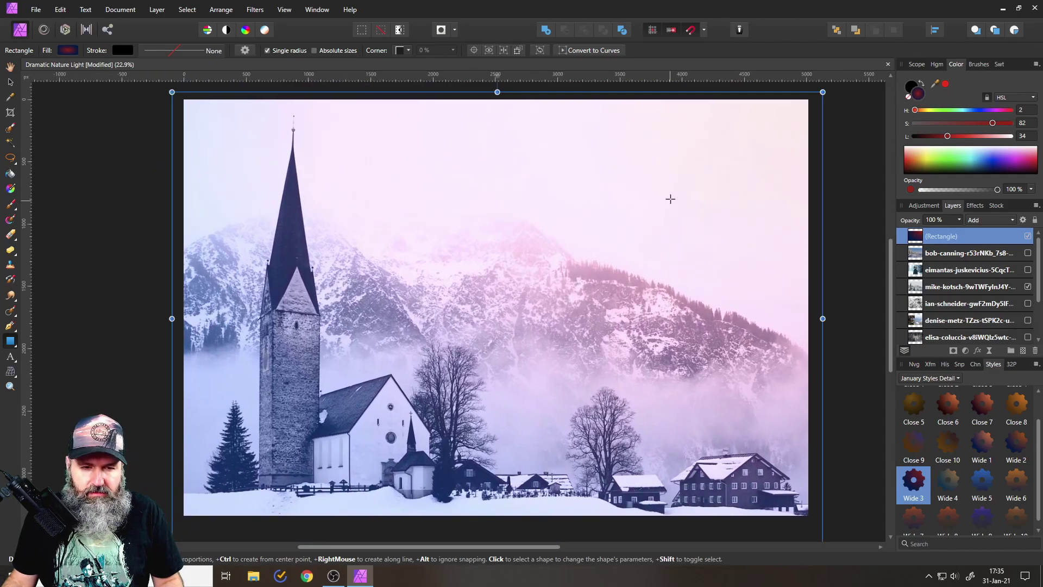
pyautogui.click(921, 253)
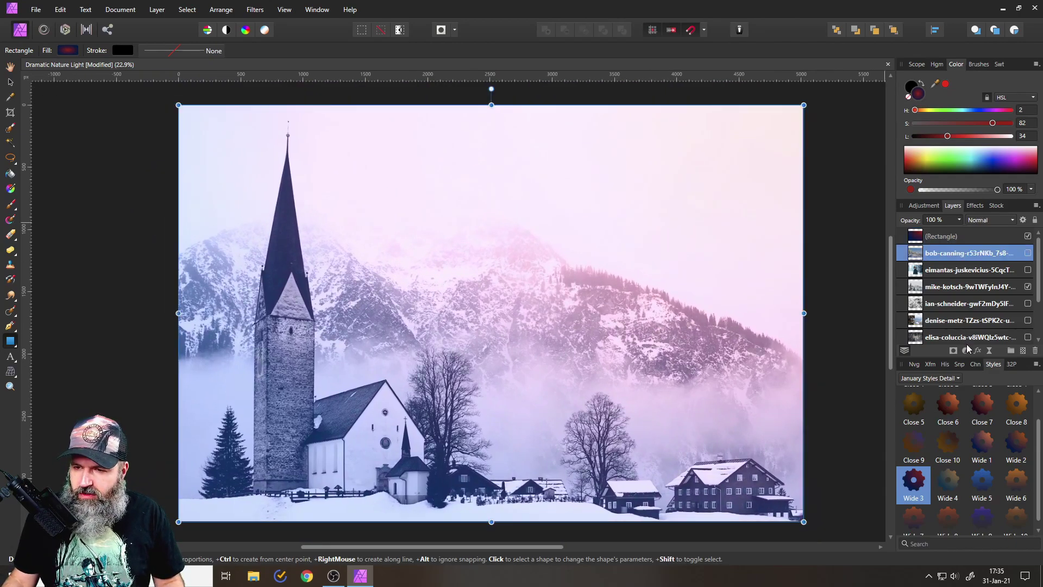
pyautogui.click(966, 351)
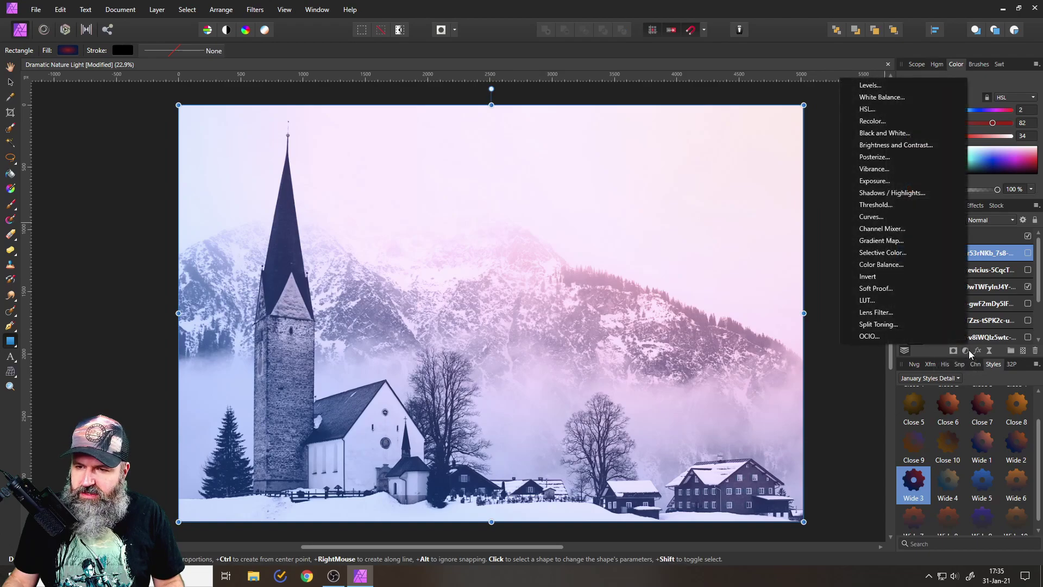
pyautogui.click(890, 216)
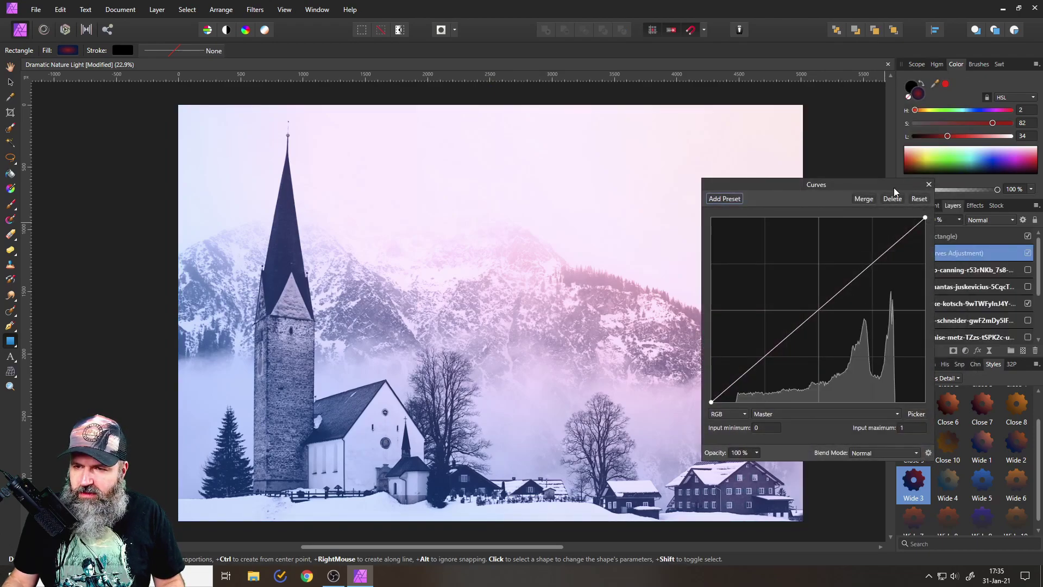
pyautogui.scroll(-3, 958, 300)
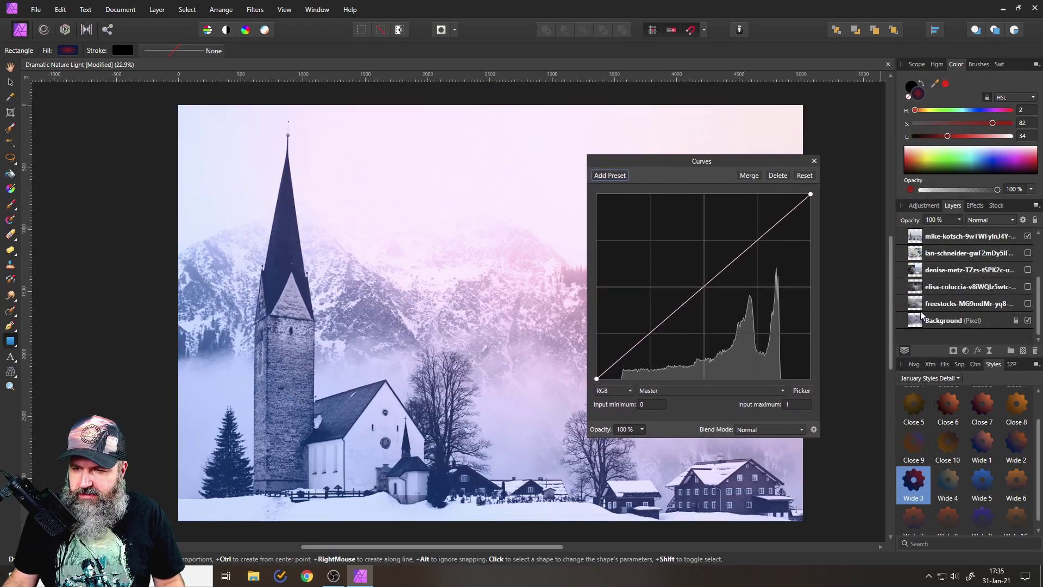
pyautogui.scroll(3, 936, 298)
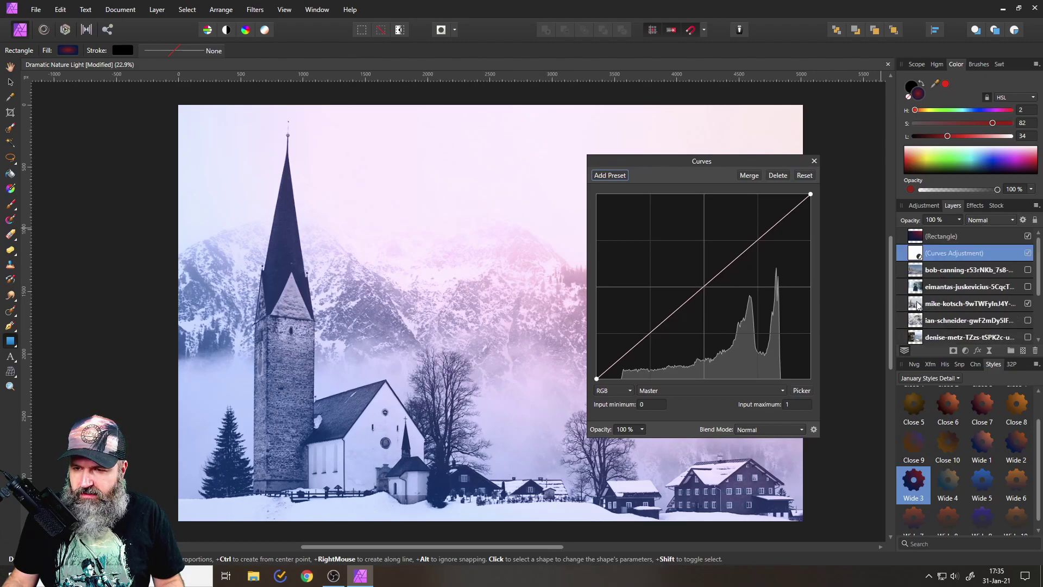
pyautogui.moveTo(721, 160); pyautogui.dragTo(867, 83)
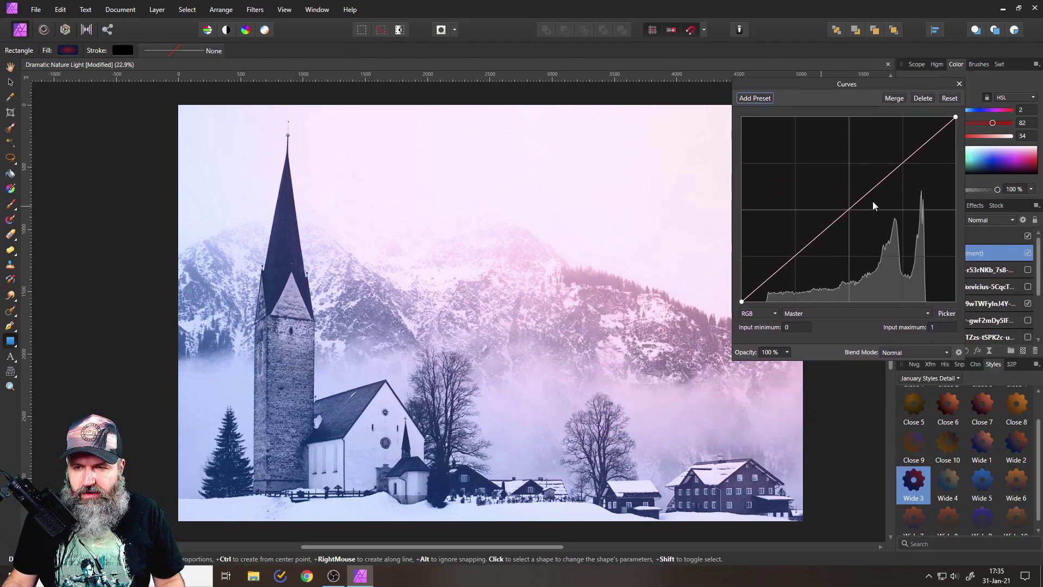
# Darken the church photo by pulling the curve's midtones below the diagonal and moving the black point inward.
pyautogui.moveTo(867, 194); pyautogui.dragTo(884, 229)
pyautogui.moveTo(675, 226); pyautogui.dragTo(648, 229)
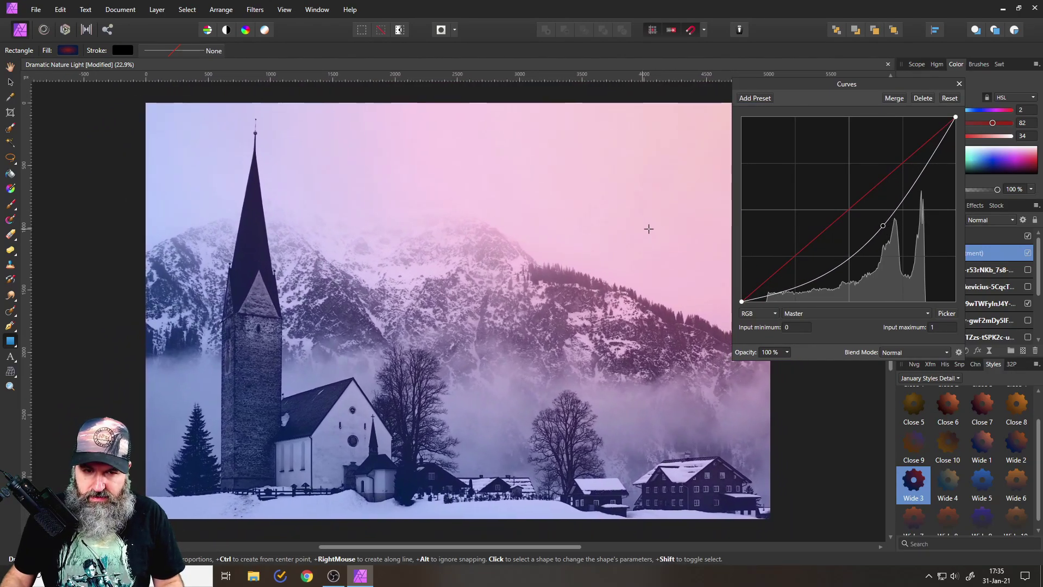
pyautogui.moveTo(790, 86); pyautogui.dragTo(822, 53)
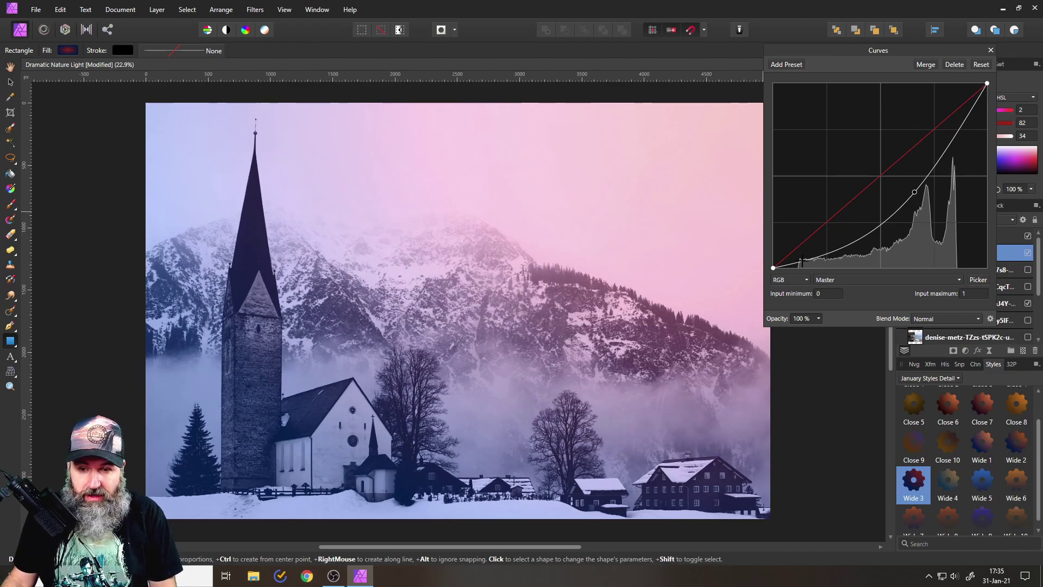
pyautogui.moveTo(772, 268); pyautogui.dragTo(800, 282)
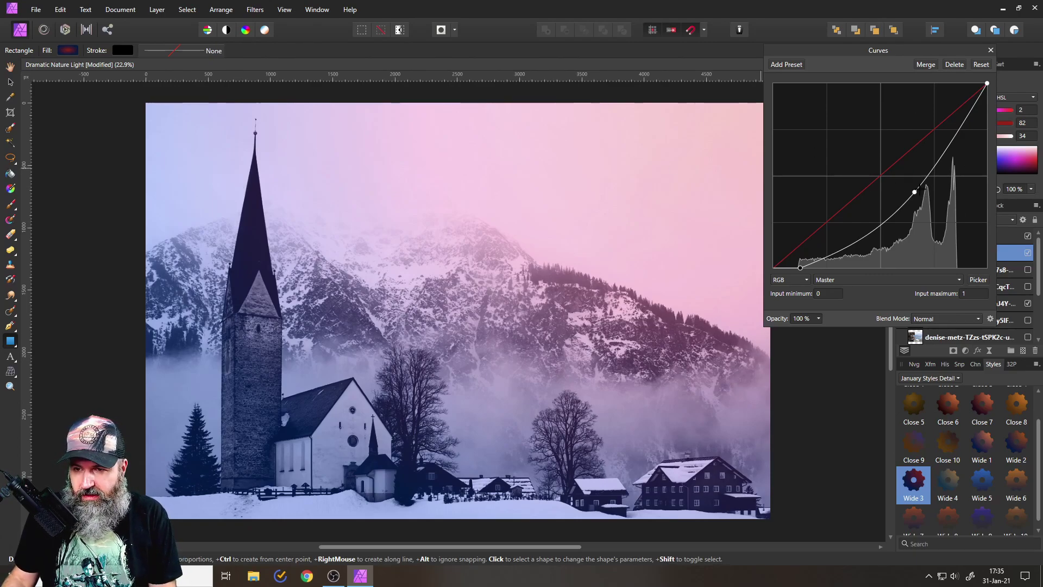
# Shift the curve's lowered point into the highlights, add a raised point in the darker tones, slightly lift the highlight point, and close Curves.
pyautogui.moveTo(914, 192); pyautogui.dragTo(949, 154)
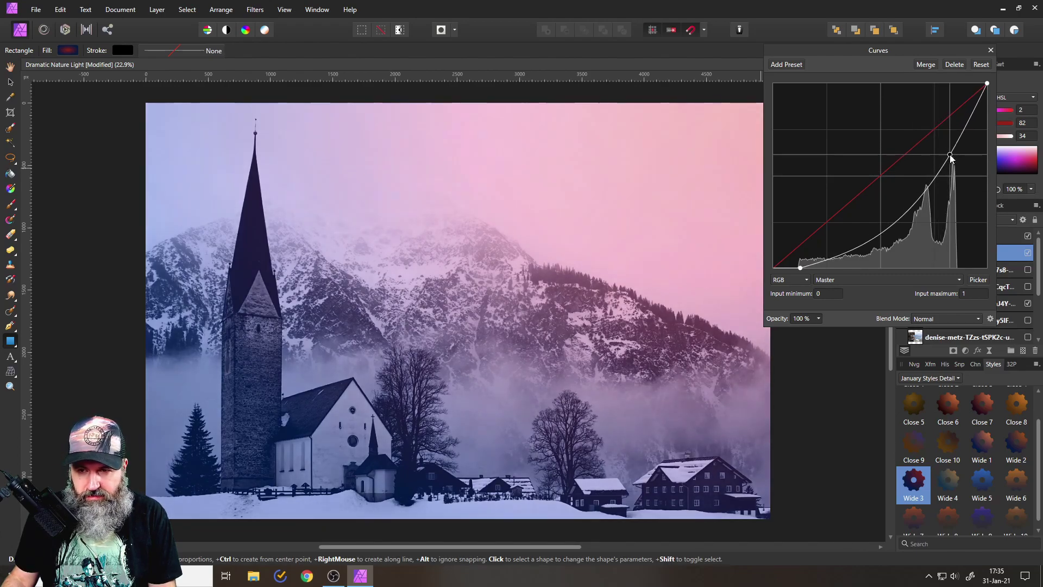
pyautogui.moveTo(874, 238); pyautogui.dragTo(858, 207)
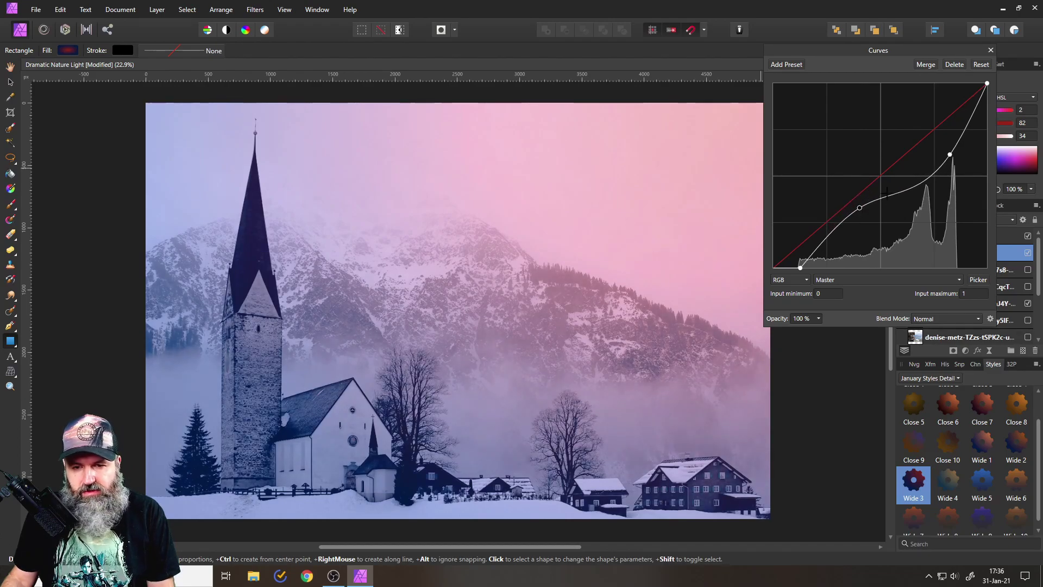
pyautogui.click(950, 157)
pyautogui.hotkey('ctrl', 'z')
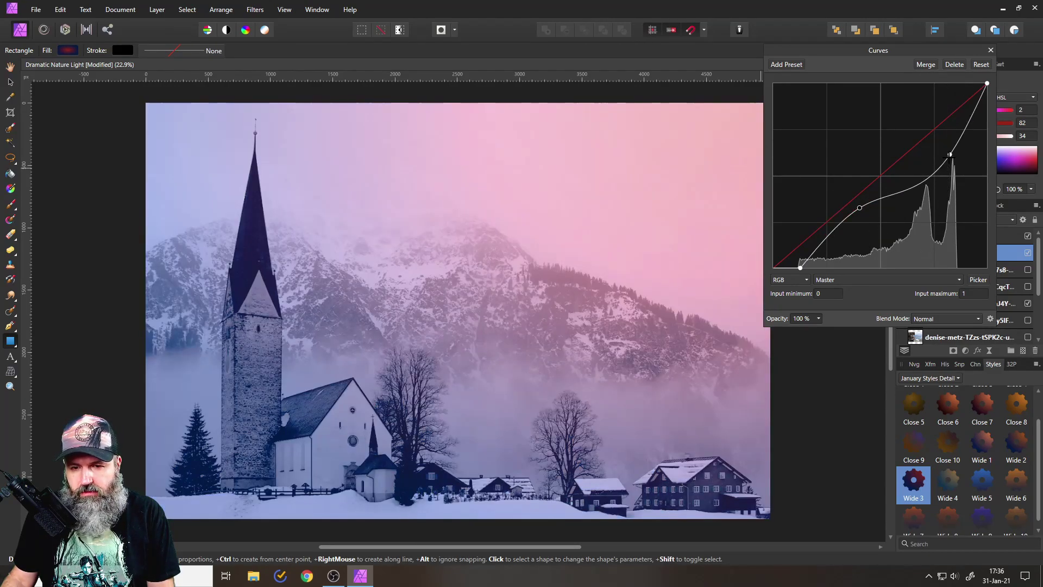
pyautogui.moveTo(949, 154); pyautogui.dragTo(948, 146)
pyautogui.click(990, 50)
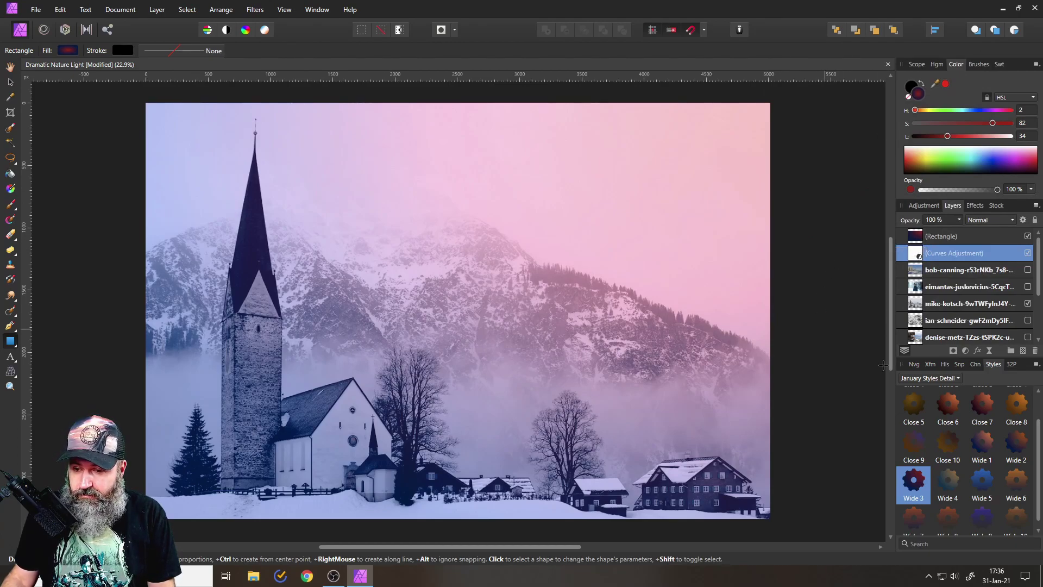
# Apply the Wide 4 style to the rectangle over the church photo.
pyautogui.click(919, 237)
pyautogui.scroll(-1, 983, 478)
pyautogui.click(960, 477)
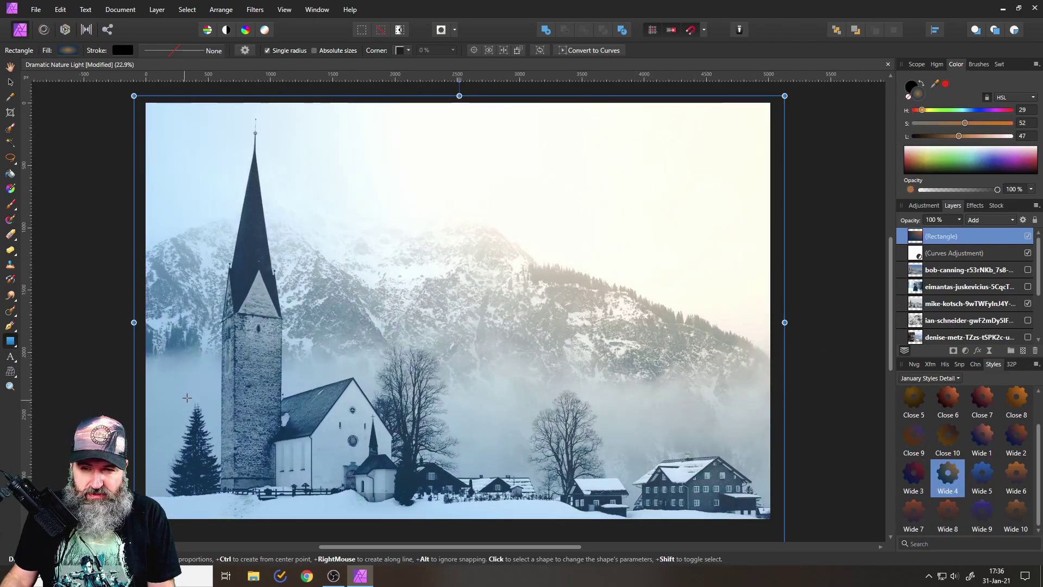
# Reopen the Curves adjustment and lower both the highlight point and the darker-tone point to deepen the photo.
pyautogui.doubleClick(938, 259)
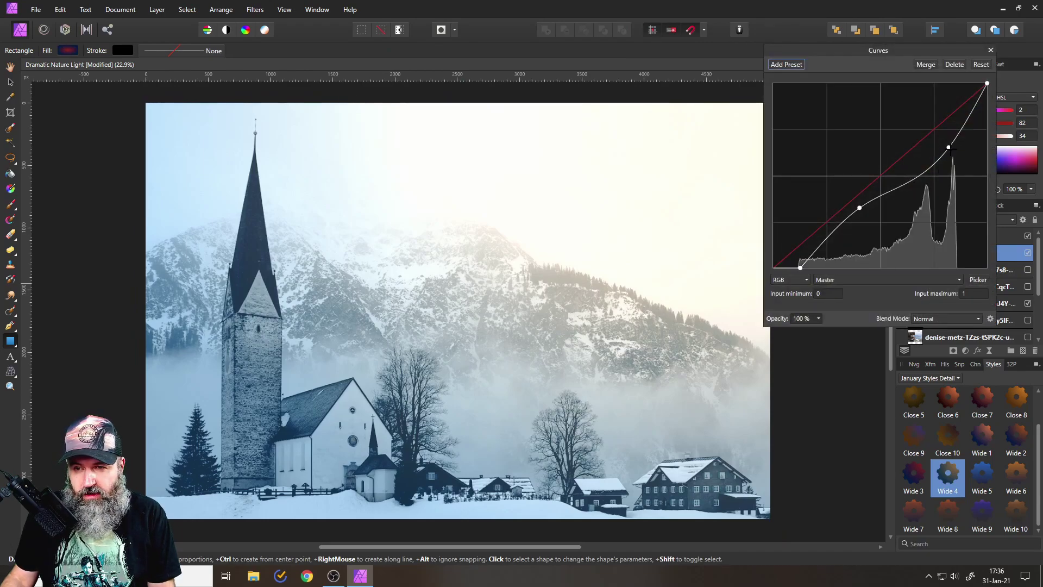
pyautogui.moveTo(948, 147); pyautogui.dragTo(959, 162)
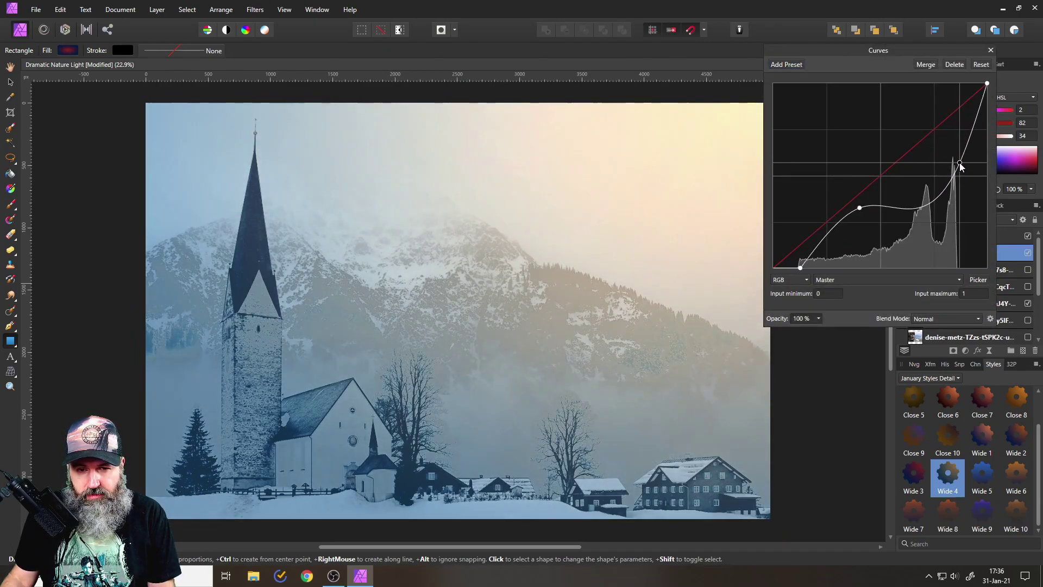
pyautogui.moveTo(859, 207); pyautogui.dragTo(864, 246)
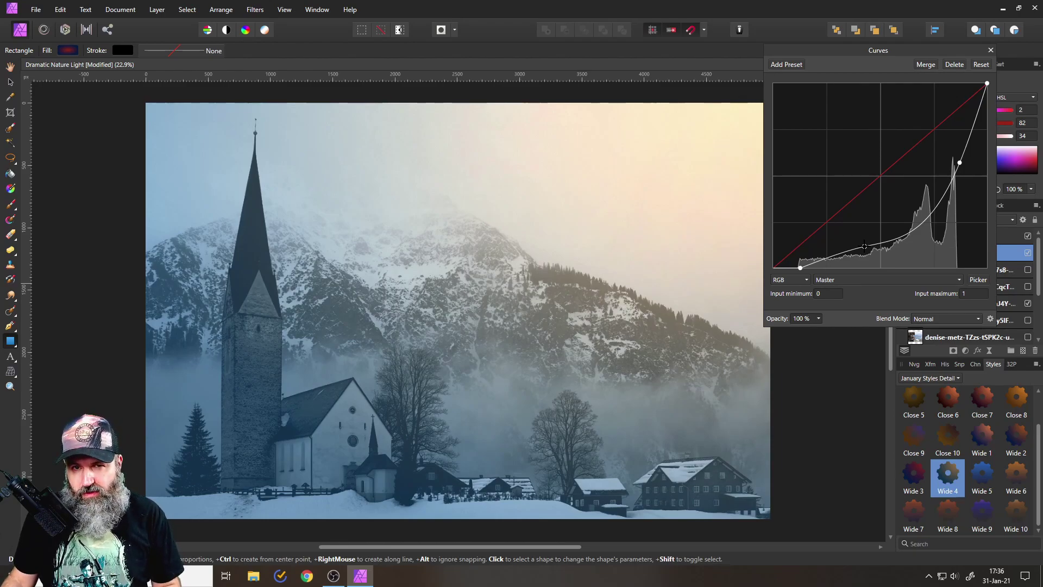
# Close the Curves settings and add a Vibrance adjustment above the rectangle over the church photo.
pyautogui.click(990, 50)
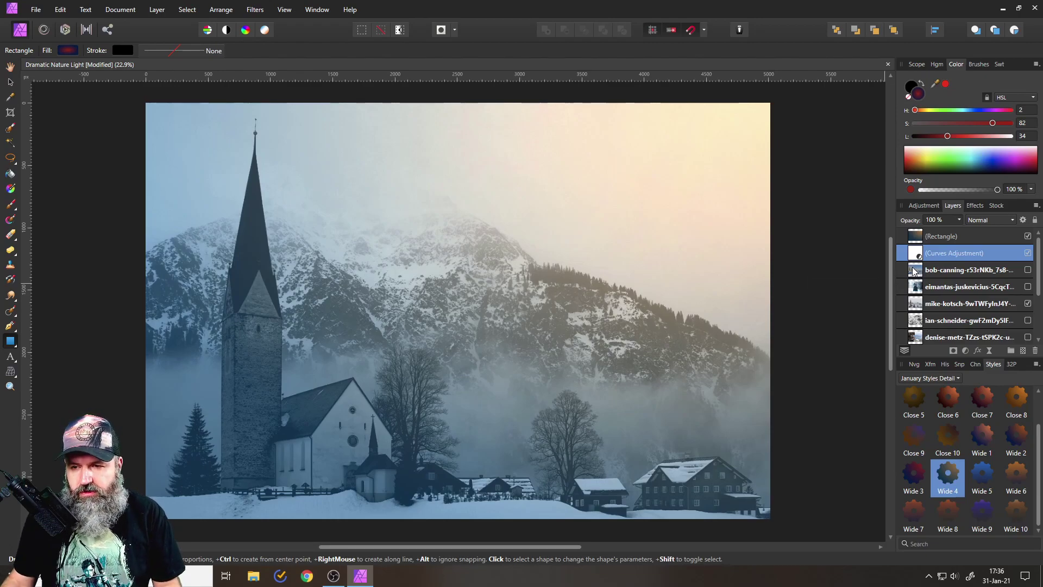
pyautogui.click(917, 239)
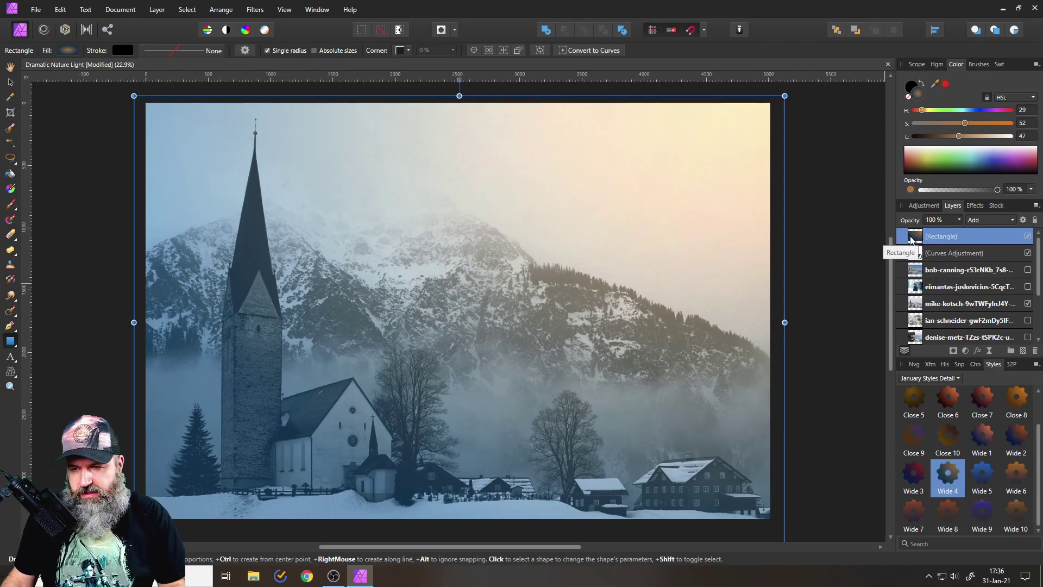
pyautogui.click(966, 350)
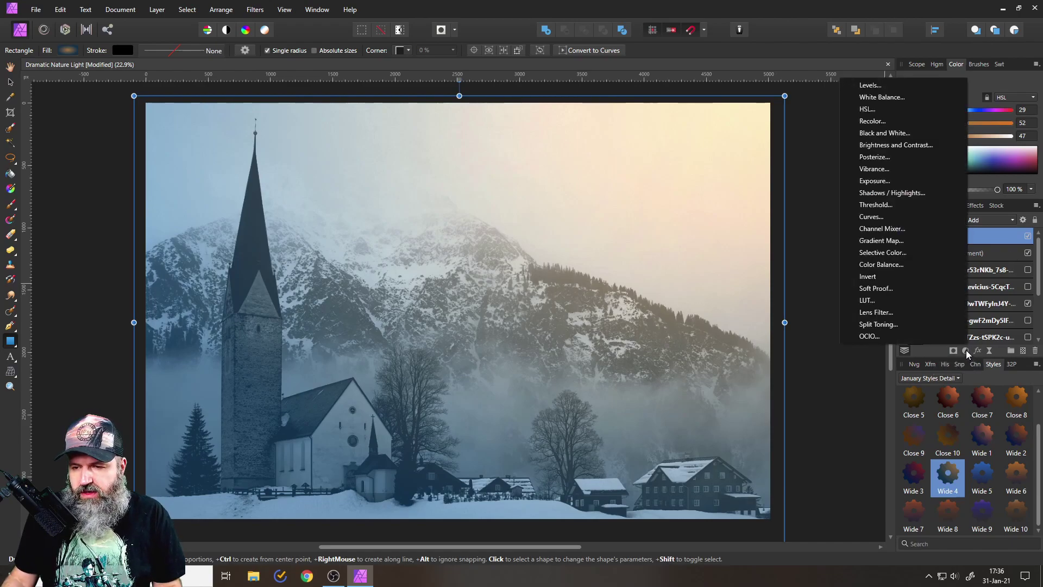
pyautogui.click(873, 168)
pyautogui.moveTo(904, 228); pyautogui.dragTo(778, 323)
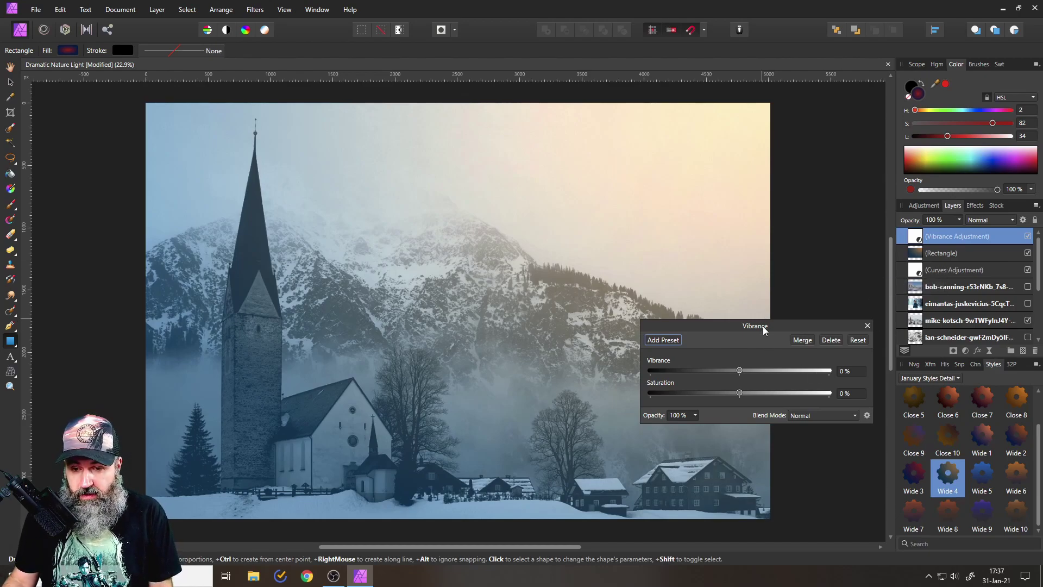
# Set Vibrance to -21% and Saturation to 43%, and compare the photo with the adjustment off and on.
pyautogui.moveTo(763, 326); pyautogui.dragTo(750, 259)
pyautogui.moveTo(727, 325); pyautogui.dragTo(761, 322)
pyautogui.moveTo(726, 258); pyautogui.dragTo(731, 340)
pyautogui.moveTo(742, 387); pyautogui.dragTo(725, 386)
pyautogui.moveTo(778, 411); pyautogui.dragTo(786, 407)
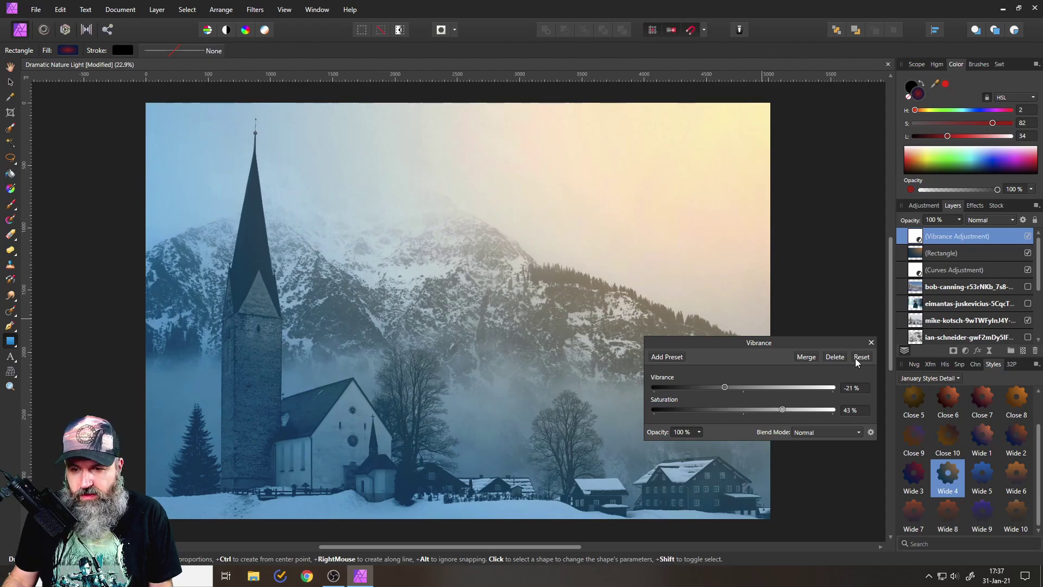
pyautogui.click(871, 342)
pyautogui.click(1027, 236)
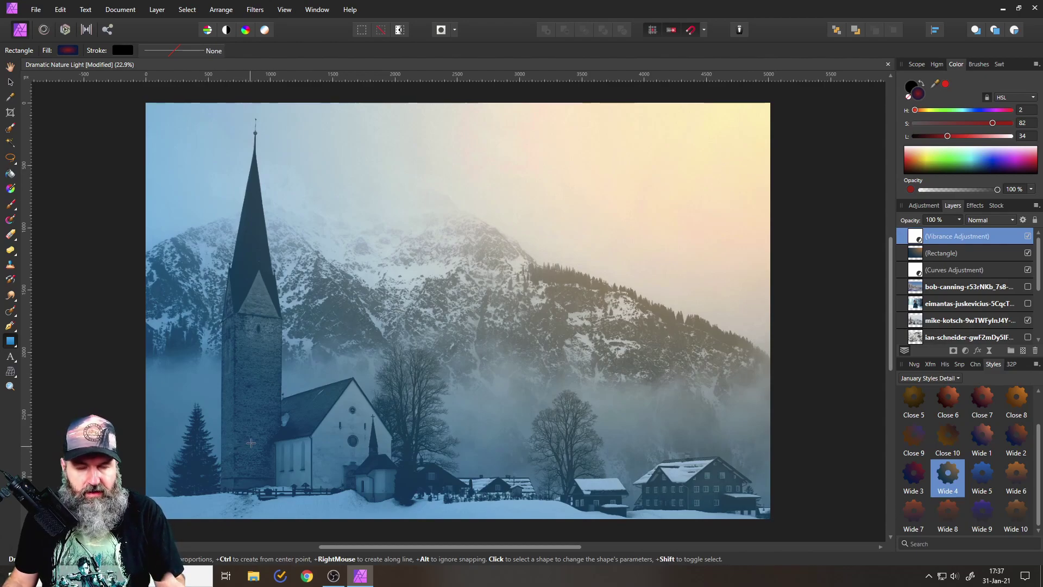
pyautogui.click(1028, 237)
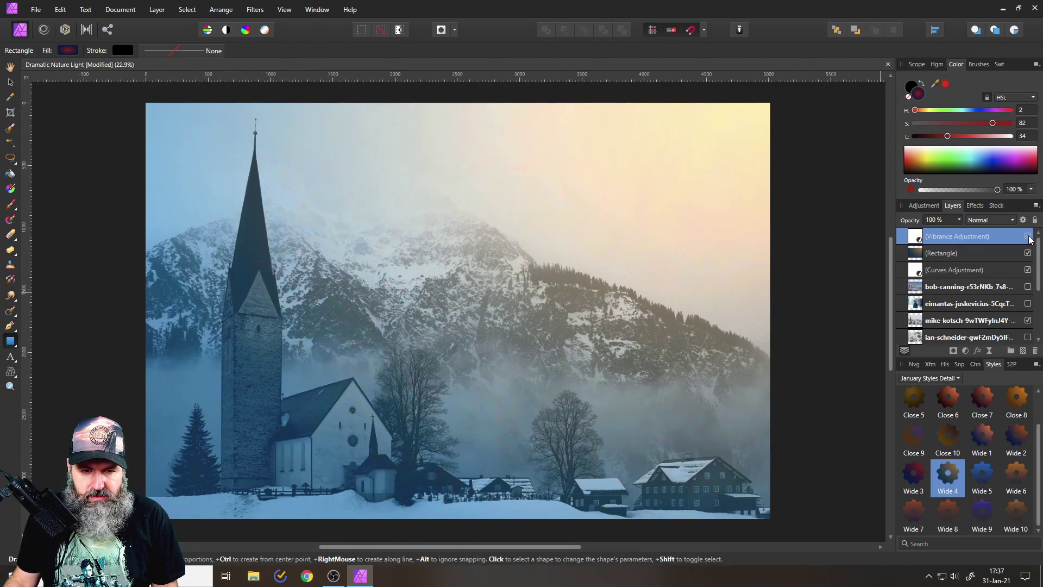
# Add a Color Balance adjustment above the Vibrance layer and shift the midtones' Cyan/Red balance to 60%.
pyautogui.click(966, 350)
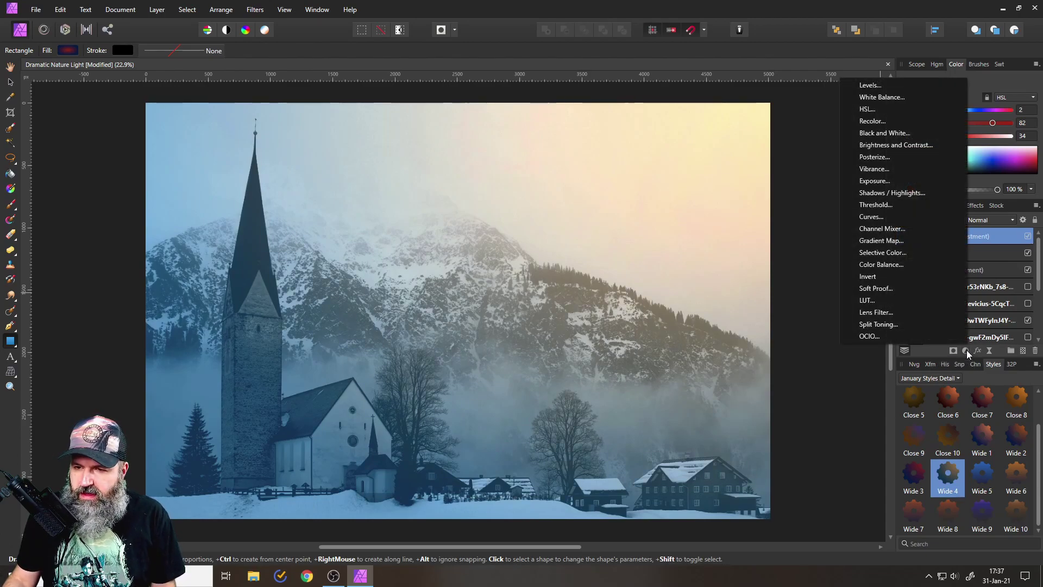
pyautogui.click(870, 266)
pyautogui.moveTo(771, 275); pyautogui.dragTo(799, 283)
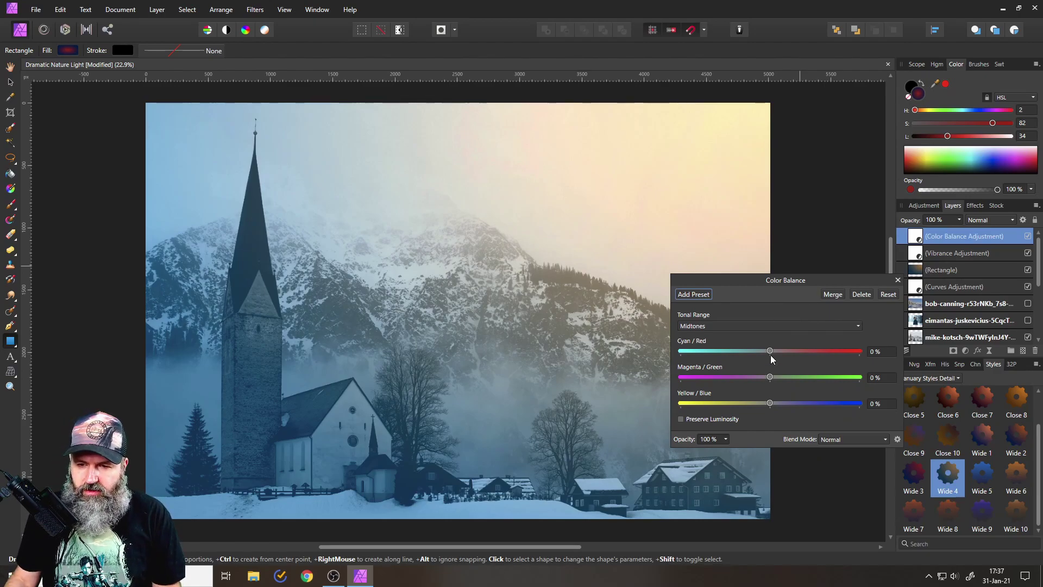
pyautogui.moveTo(769, 350); pyautogui.dragTo(722, 350)
pyautogui.moveTo(812, 355)
pyautogui.mouseDown()
pyautogui.moveTo(828, 355)
pyautogui.moveTo(714, 353)
pyautogui.moveTo(823, 353)
pyautogui.mouseUp()
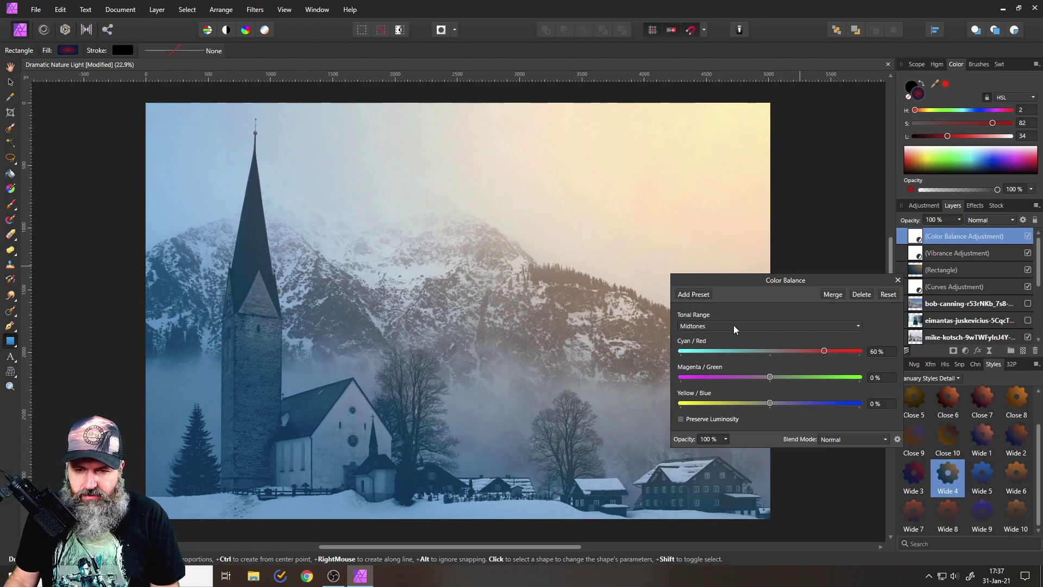
# Compare cyan and red shifts in the midtones and settle the Cyan/Red balance at 67%.
pyautogui.moveTo(729, 279); pyautogui.dragTo(797, 277)
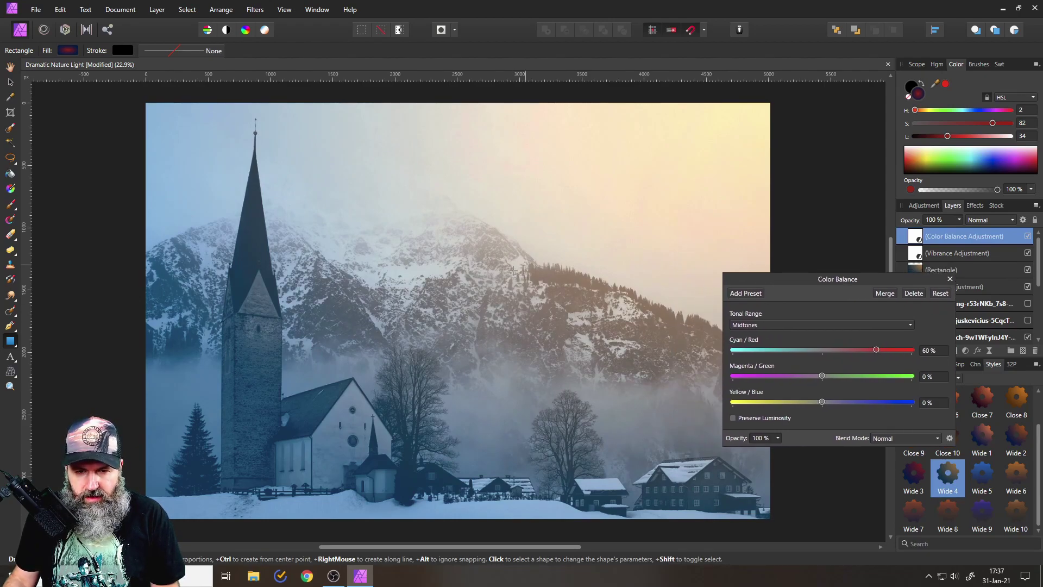
pyautogui.moveTo(875, 350); pyautogui.dragTo(773, 351)
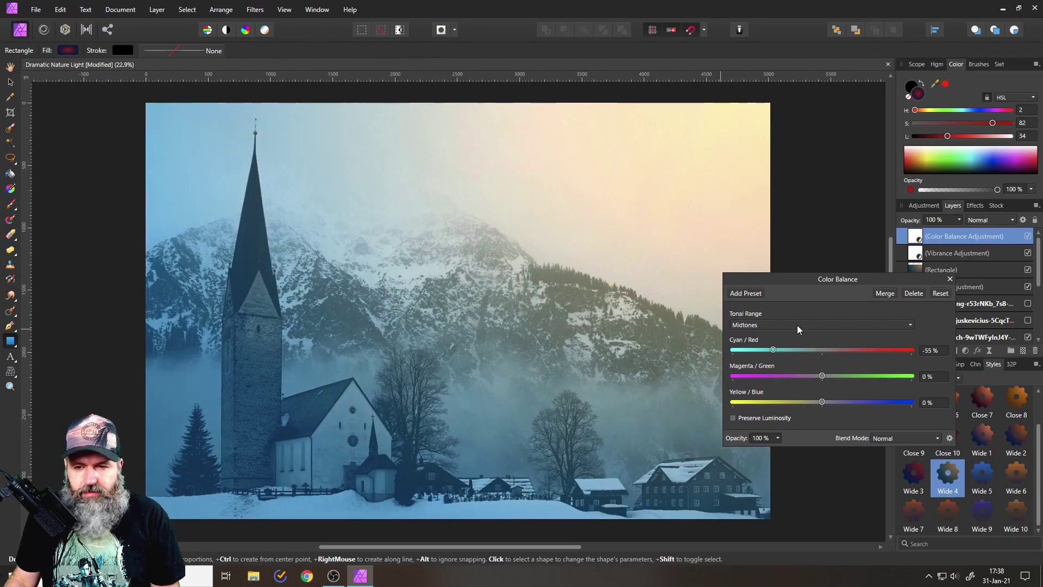
pyautogui.moveTo(777, 349); pyautogui.dragTo(872, 350)
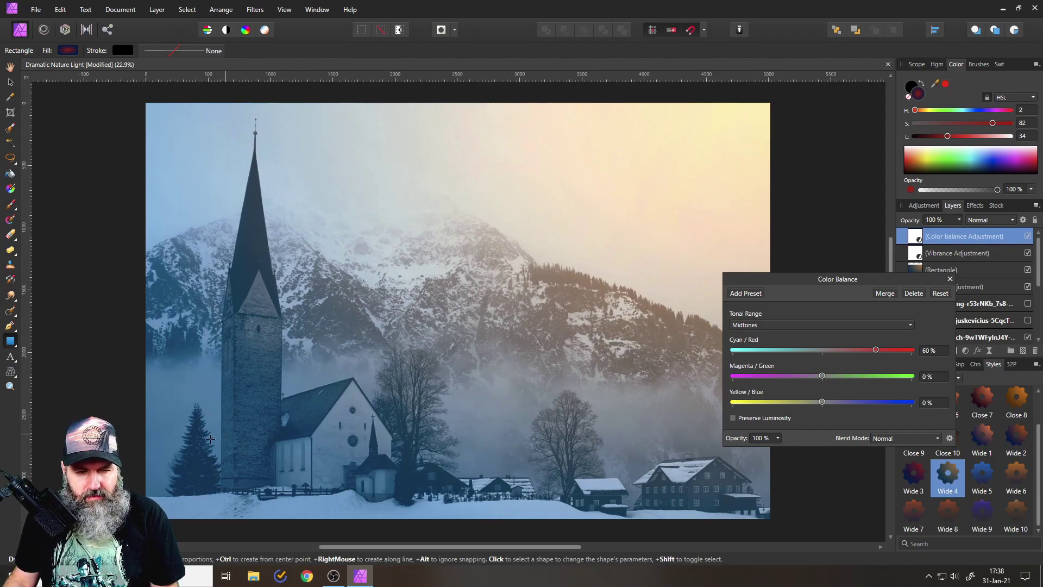
pyautogui.moveTo(875, 349); pyautogui.dragTo(762, 348)
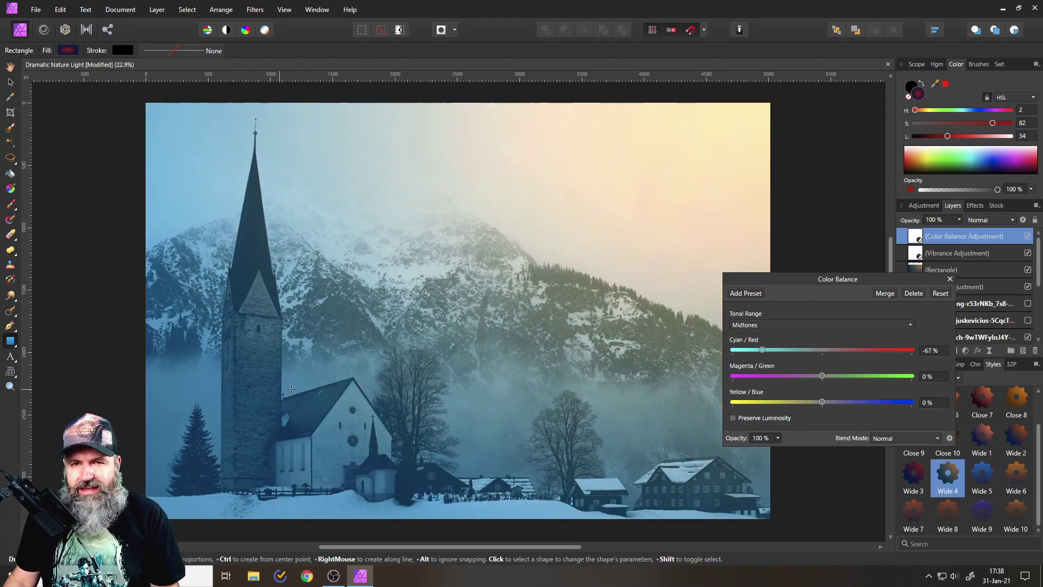
pyautogui.moveTo(761, 348); pyautogui.dragTo(881, 349)
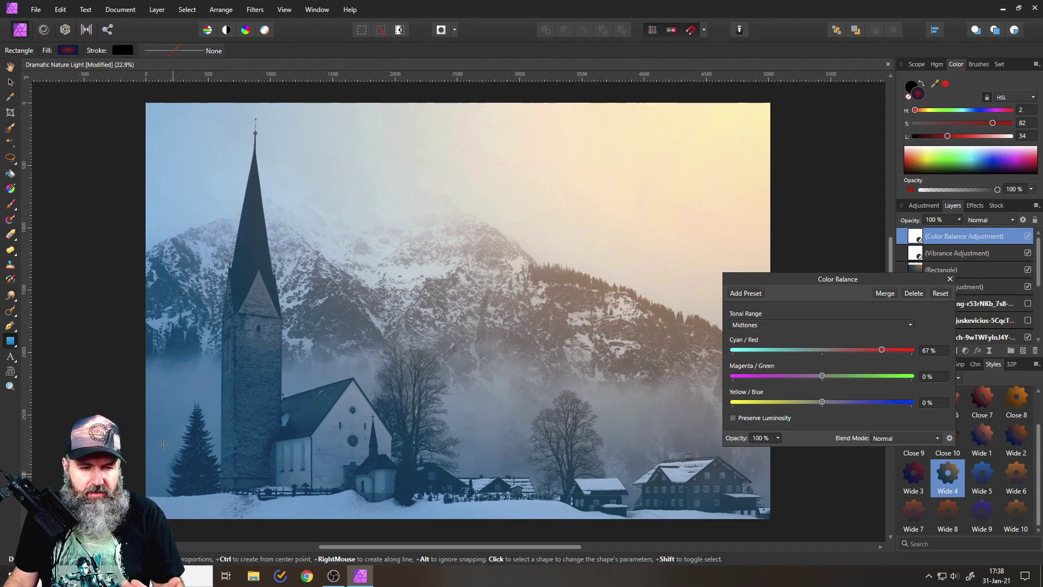
# Set the midtones' Magenta/Green balance to -31% and Yellow/Blue to -17%, and close Color Balance.
pyautogui.moveTo(822, 375)
pyautogui.mouseDown()
pyautogui.moveTo(768, 377)
pyautogui.moveTo(873, 377)
pyautogui.moveTo(840, 376)
pyautogui.mouseUp()
pyautogui.click(859, 376)
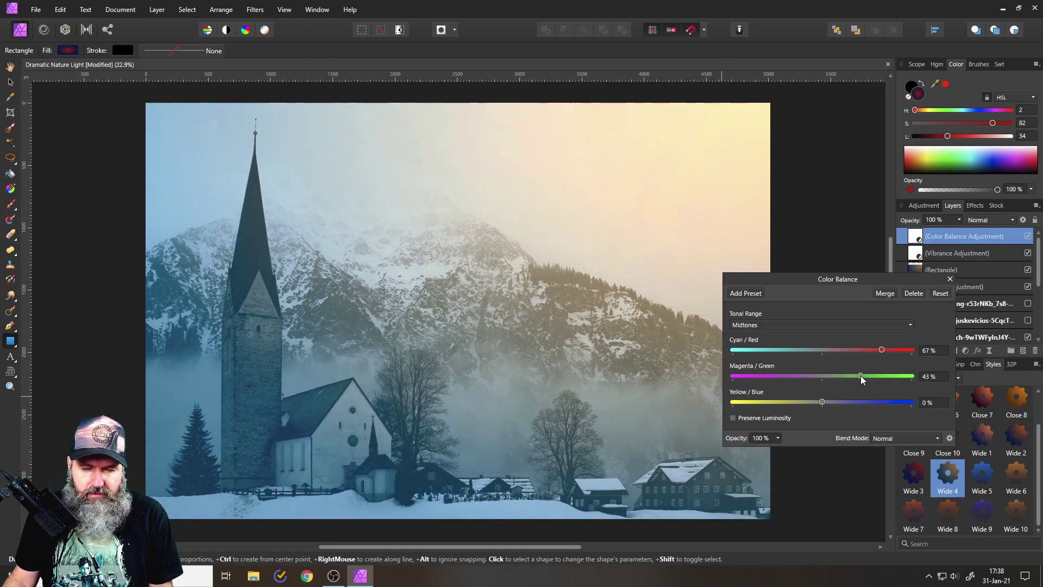
pyautogui.moveTo(862, 374); pyautogui.dragTo(766, 401)
pyautogui.moveTo(847, 400); pyautogui.dragTo(807, 399)
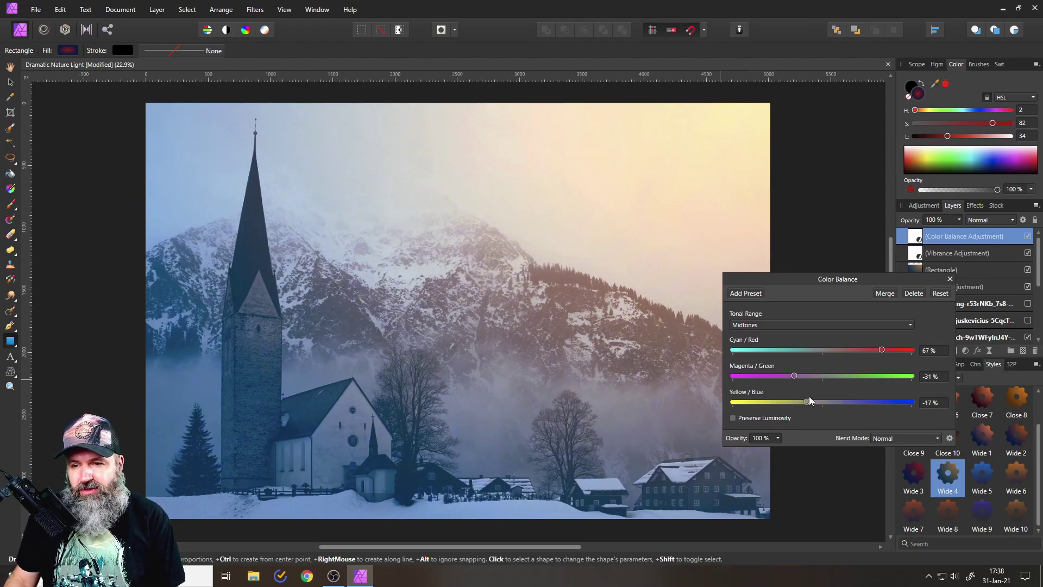
pyautogui.click(949, 279)
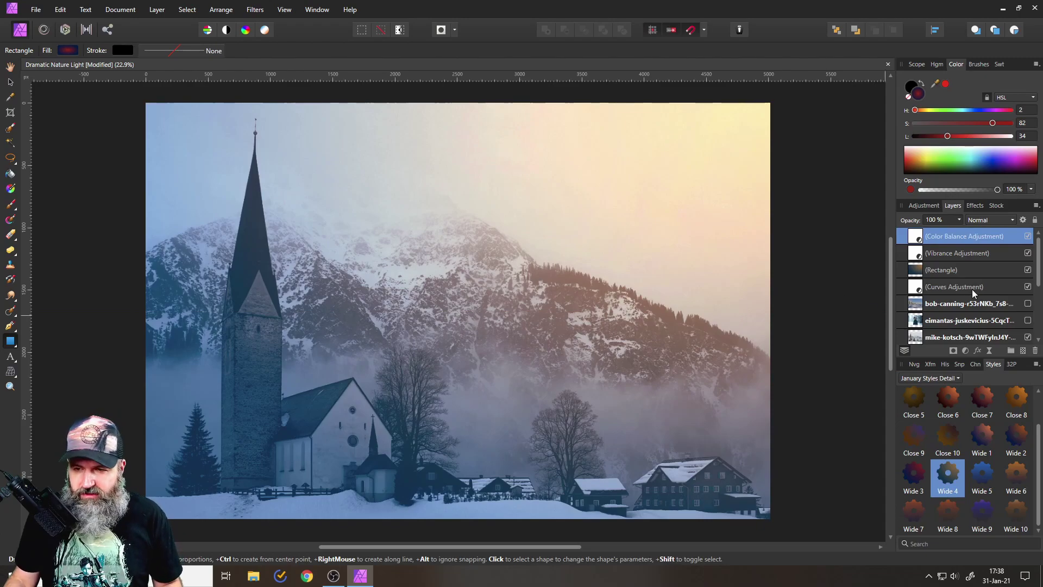
# Compare the church photo with the Color Balance, Vibrance, Rectangle and Curves layers all hidden and shown.
pyautogui.keyDown('shift'); pyautogui.click(989, 285); pyautogui.keyUp('shift')
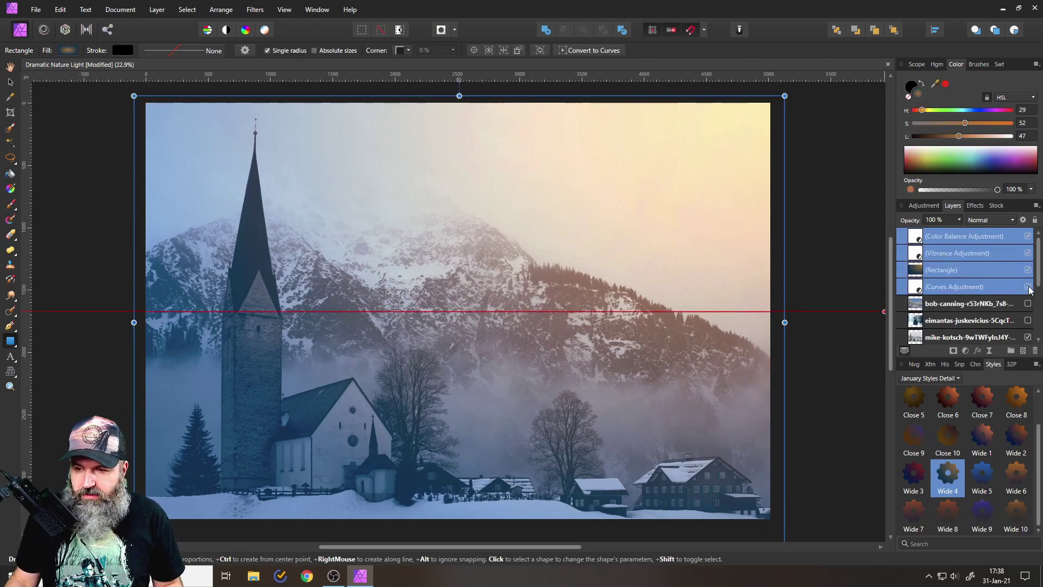
pyautogui.click(1028, 287)
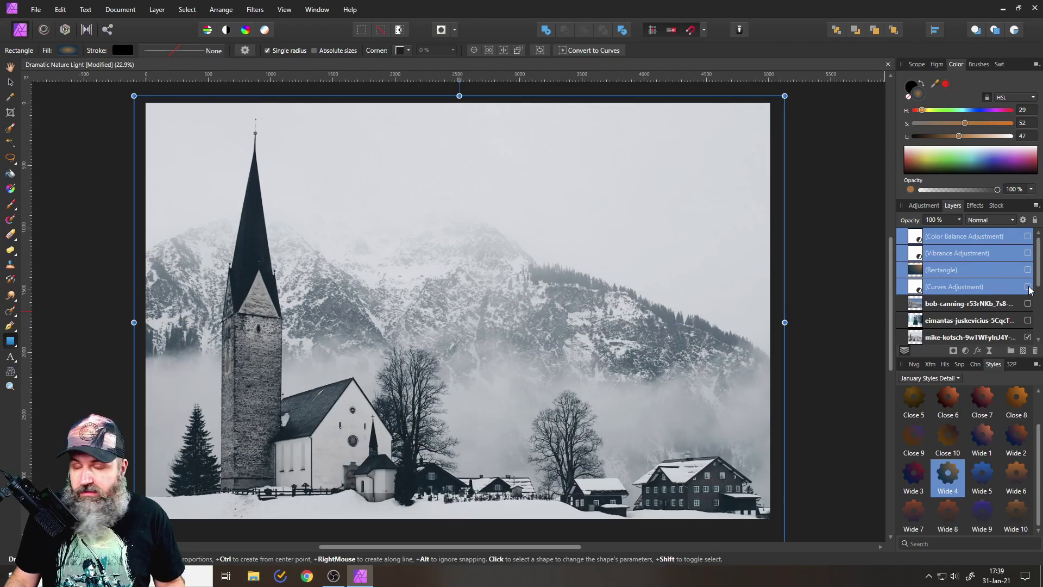
pyautogui.click(1028, 287)
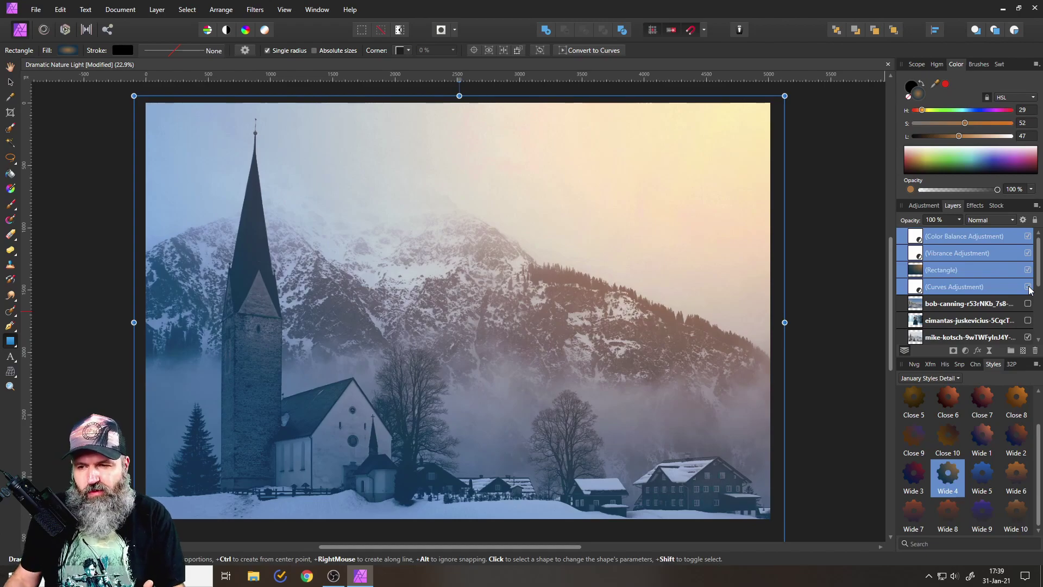
# Hide the four effect layers and the church photo, and show the photo of snowy fir trees with a cabin.
pyautogui.click(1027, 287)
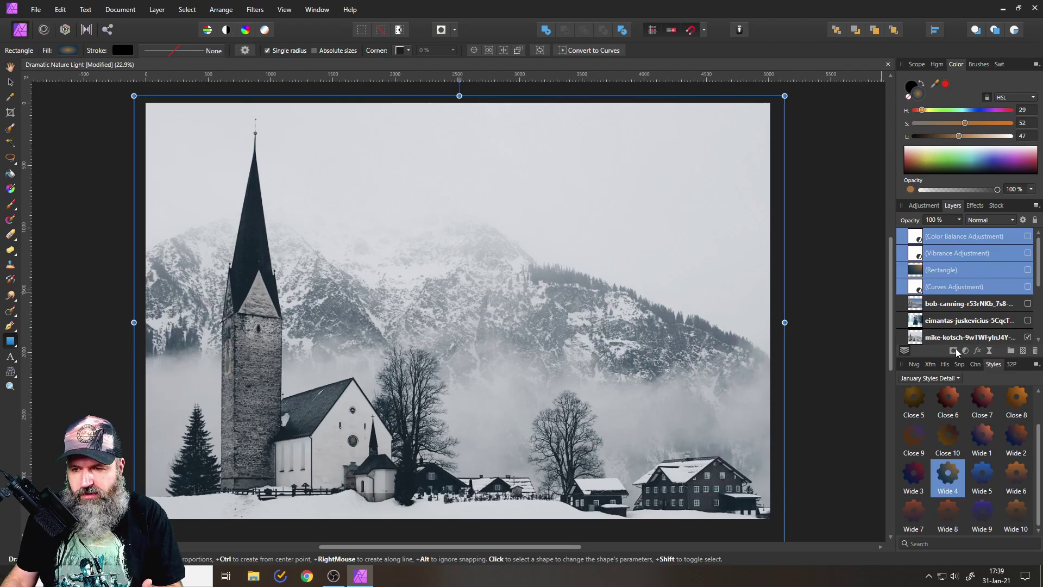
pyautogui.scroll(-3, 979, 324)
pyautogui.click(1028, 236)
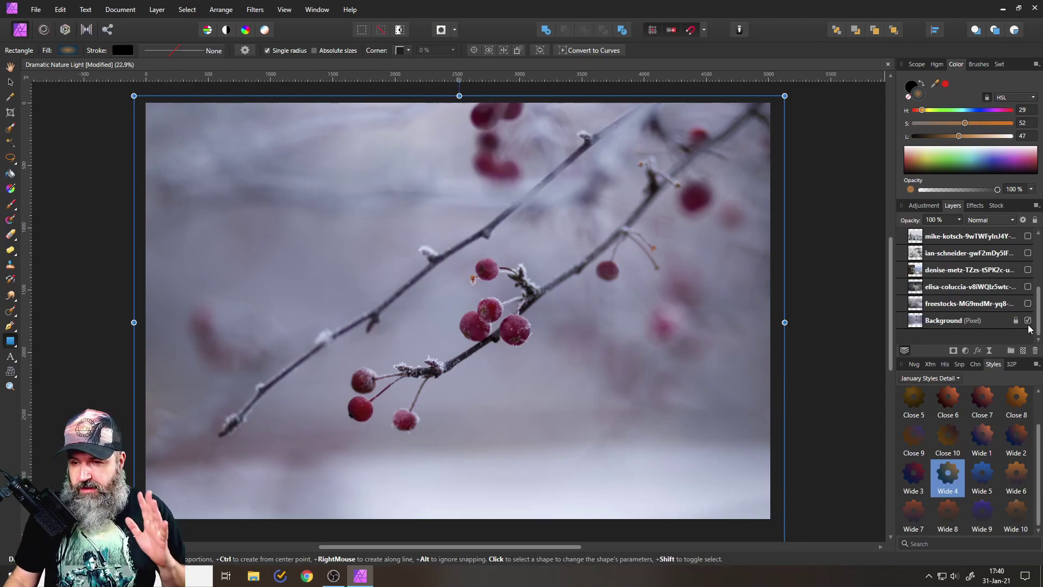
pyautogui.scroll(3, 976, 278)
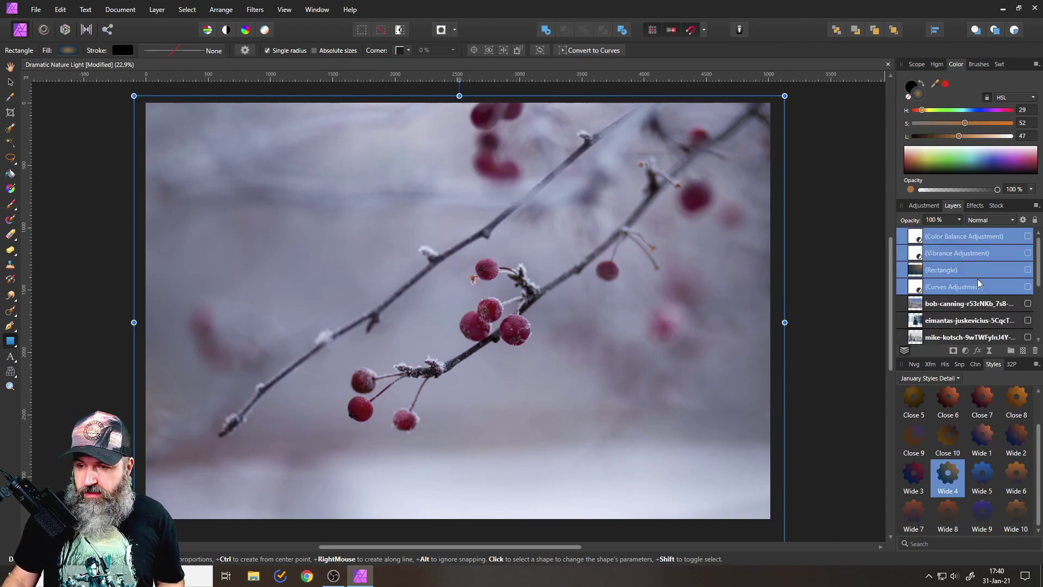
pyautogui.click(1027, 303)
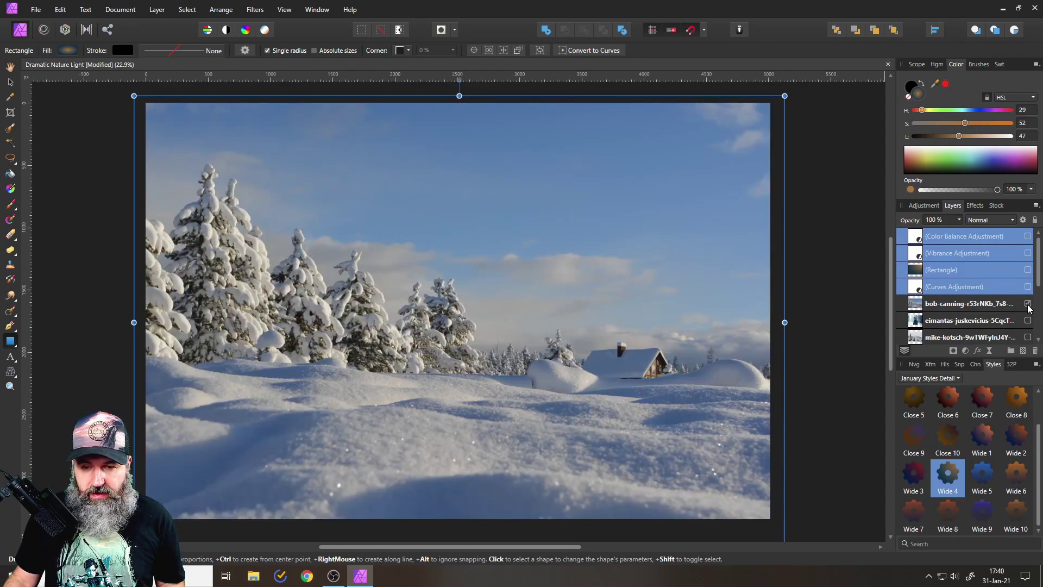
# Delete the Color Balance, Vibrance, Rectangle and Curves layers above the snowy trees photo.
pyautogui.click(916, 307)
pyautogui.click(949, 287)
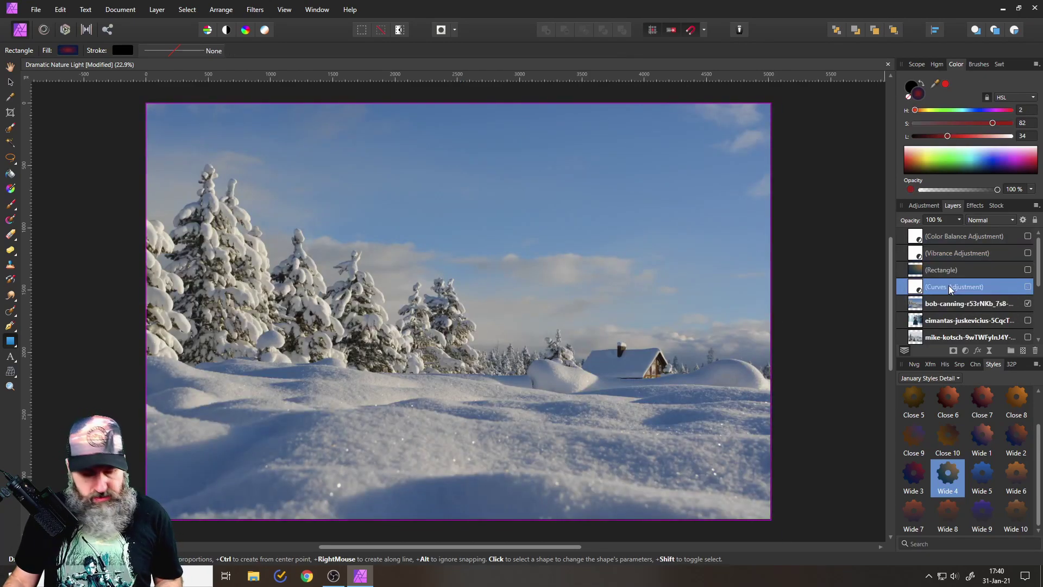
pyautogui.keyDown('shift'); pyautogui.click(928, 239); pyautogui.keyUp('shift')
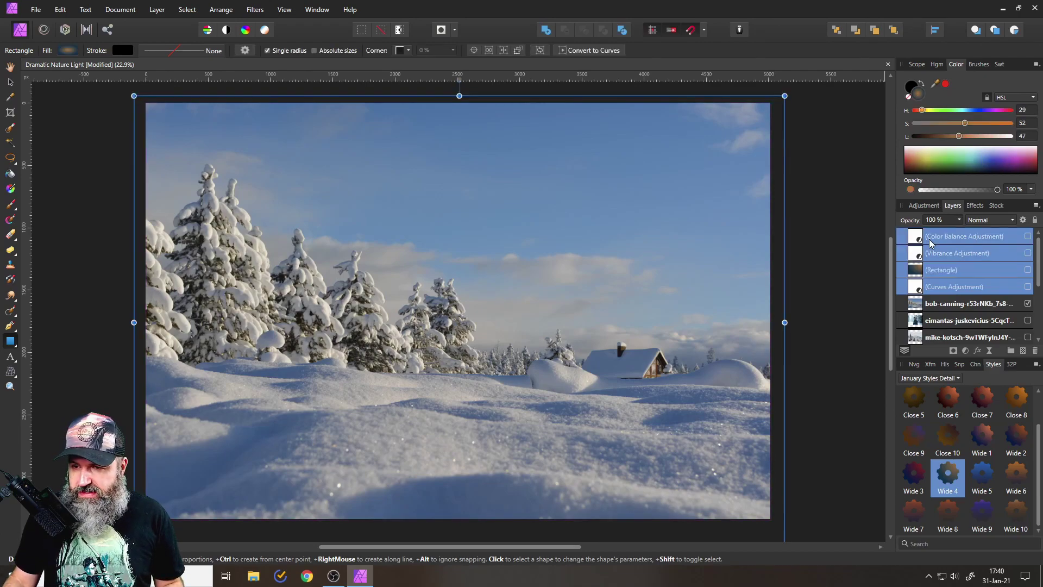
pyautogui.click(1035, 352)
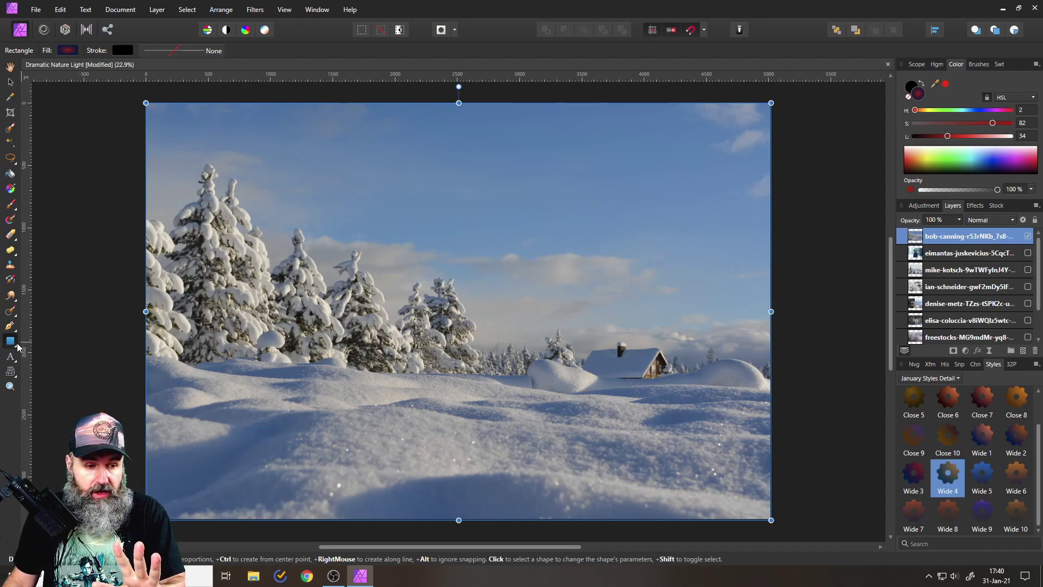
# Draw a rectangle covering the whole snowy trees photo and fill it with a grayness of 50.
pyautogui.moveTo(133, 95); pyautogui.dragTo(784, 517)
pyautogui.click(66, 51)
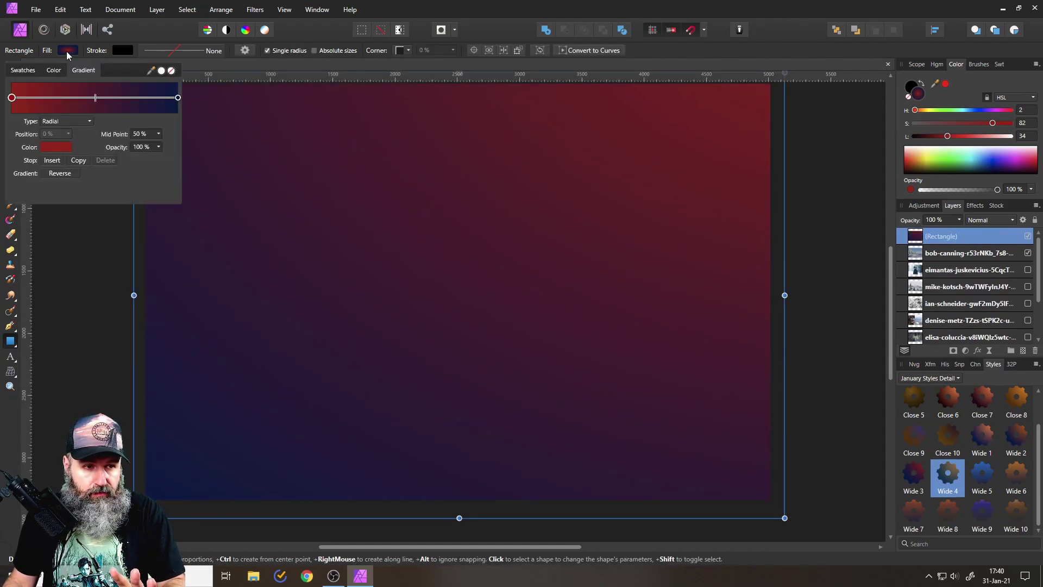
pyautogui.click(51, 72)
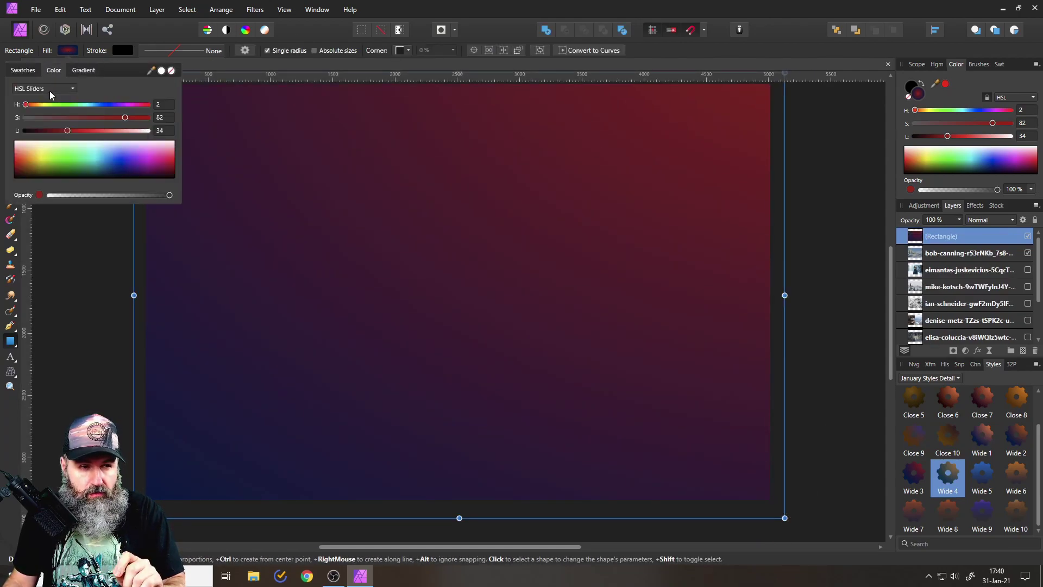
pyautogui.click(47, 88)
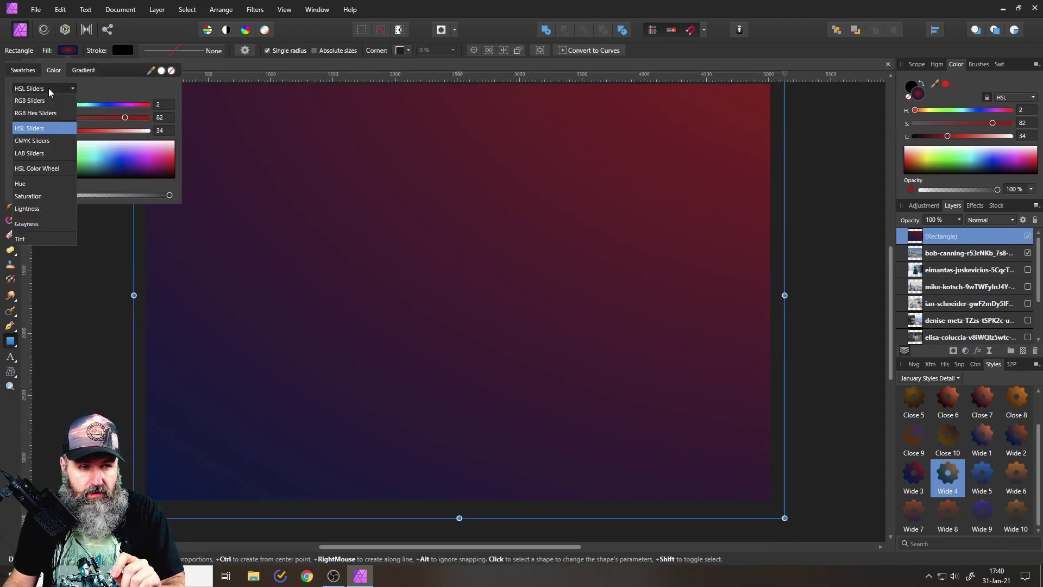
pyautogui.click(37, 224)
pyautogui.click(166, 104)
pyautogui.write('50')
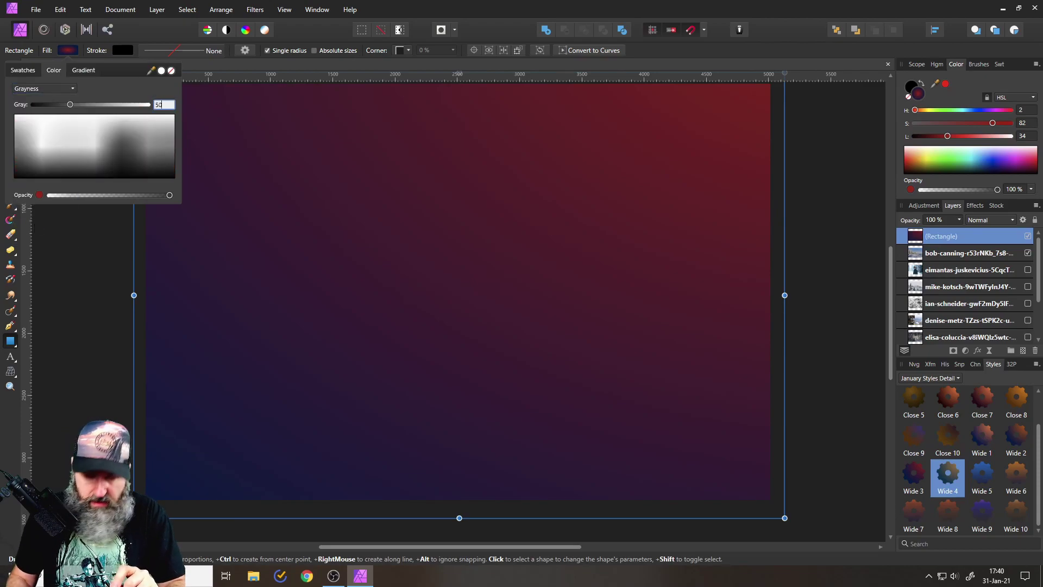
pyautogui.press('Return')
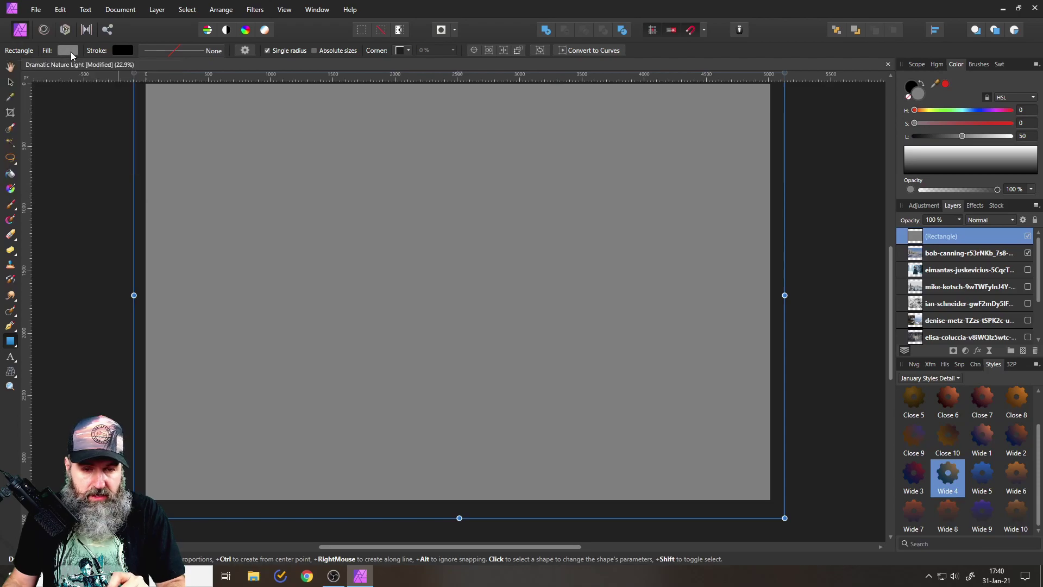
# Change the blend mode of the gray rectangle over the snowy trees photo to Luminosity.
pyautogui.scroll(2, 164, 240)
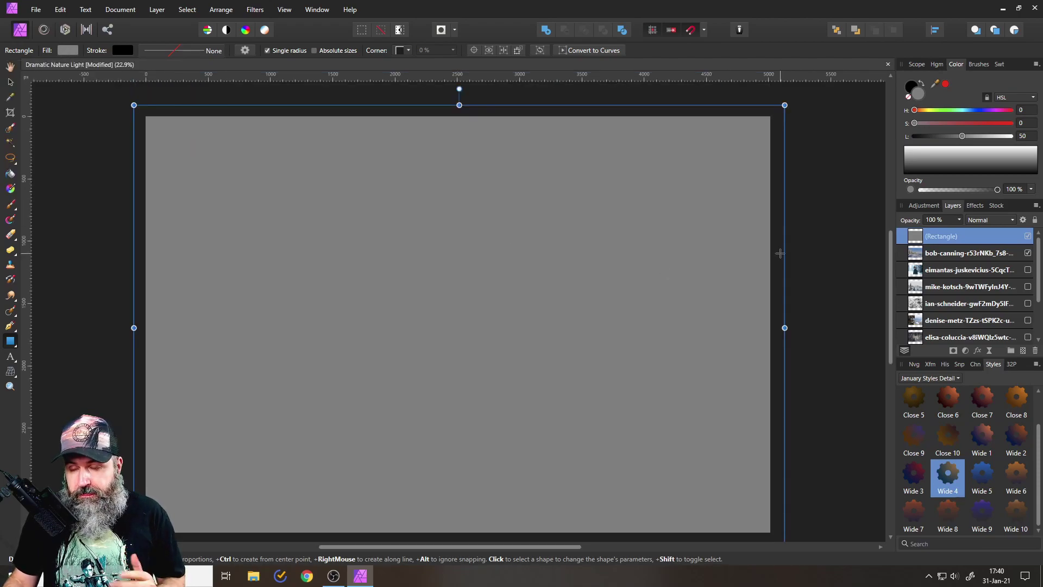
pyautogui.click(988, 223)
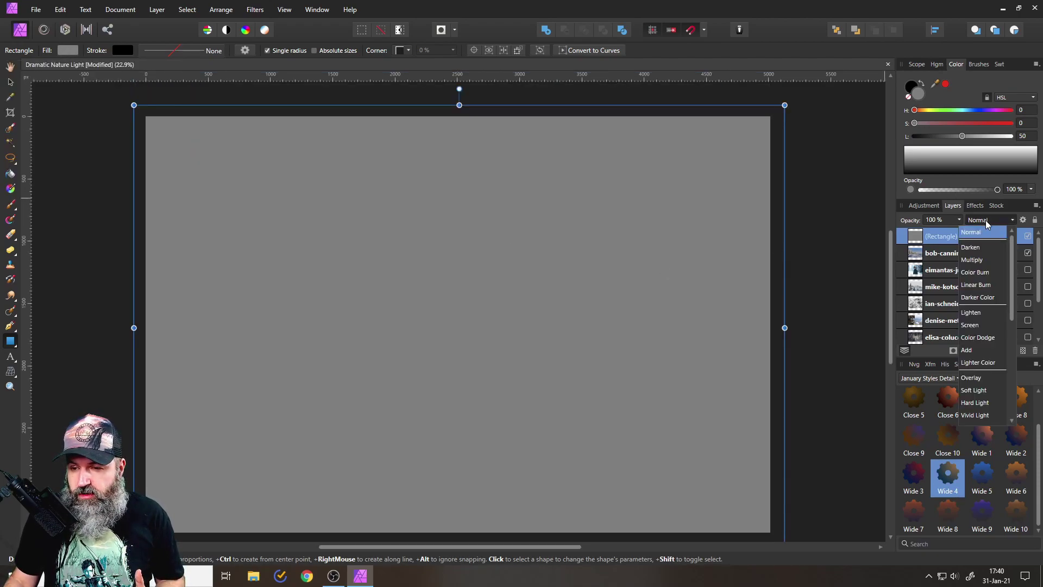
pyautogui.scroll(-3, 983, 326)
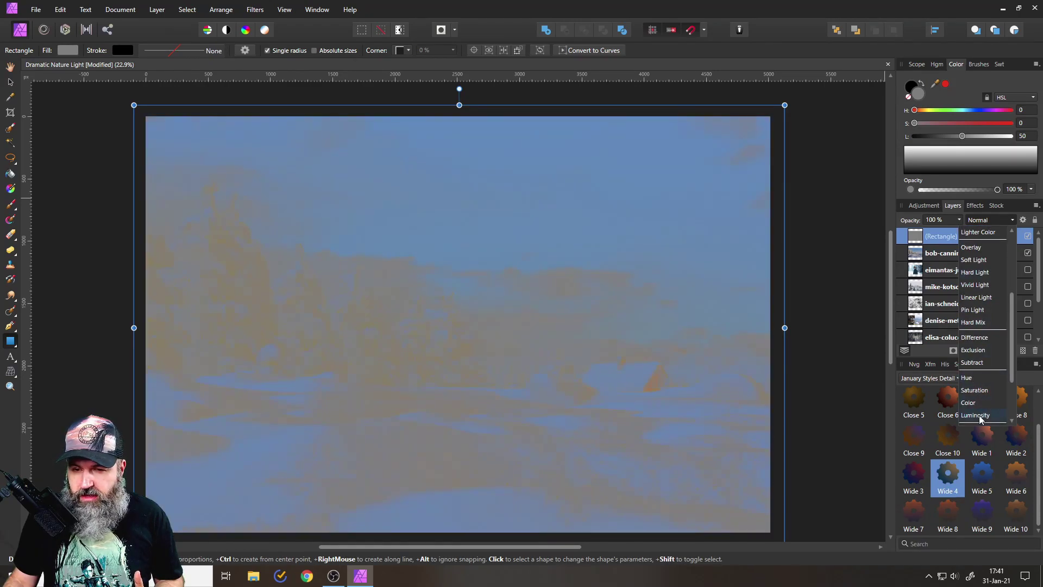
pyautogui.click(979, 415)
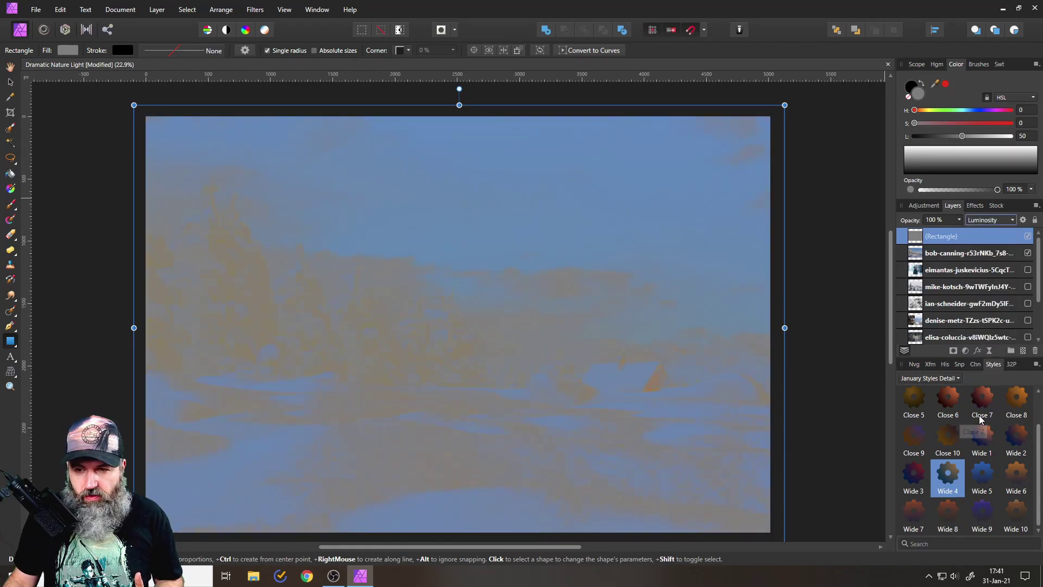
# Add a Vibrance adjustment between the gray rectangle and the snowy trees photo, with Saturation at 100%.
pyautogui.click(934, 253)
pyautogui.click(965, 350)
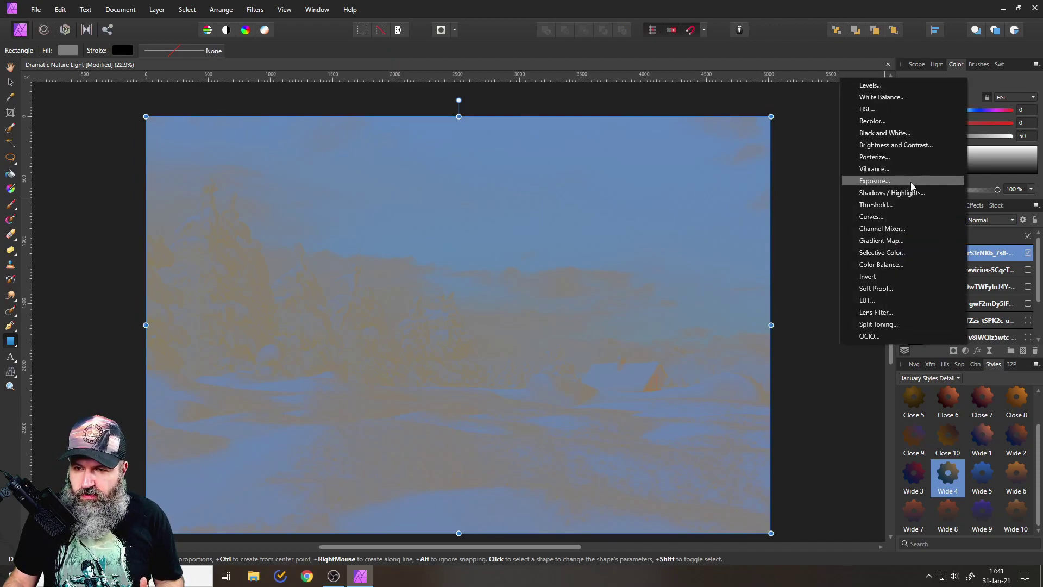
pyautogui.click(897, 169)
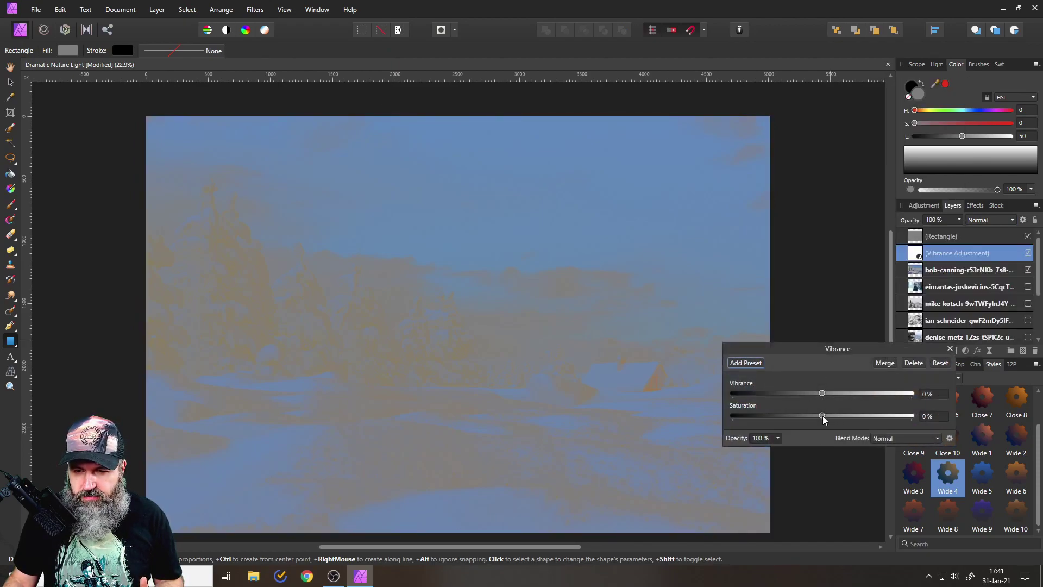
pyautogui.moveTo(822, 415); pyautogui.dragTo(918, 420)
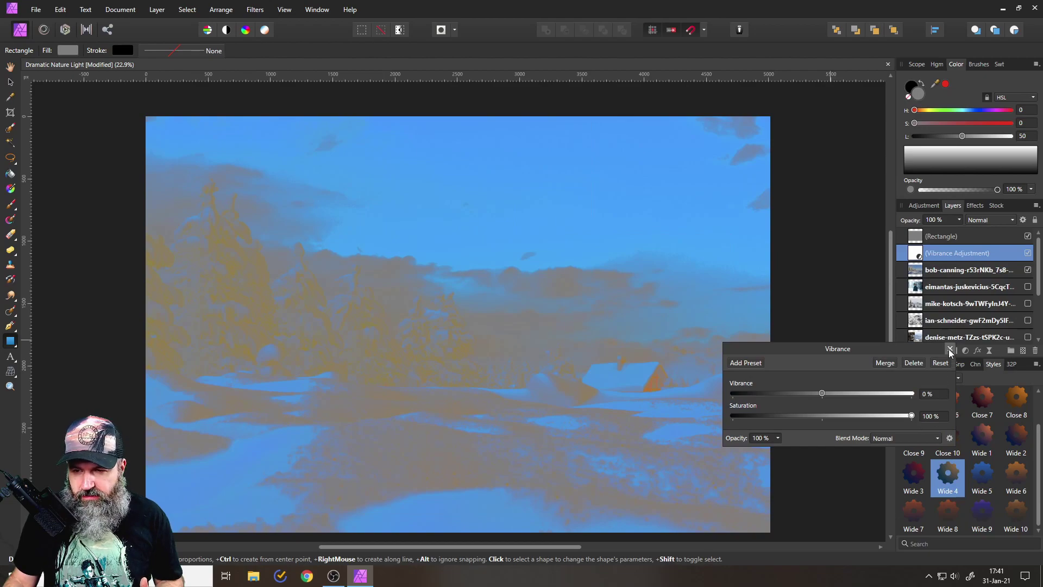
pyautogui.click(949, 348)
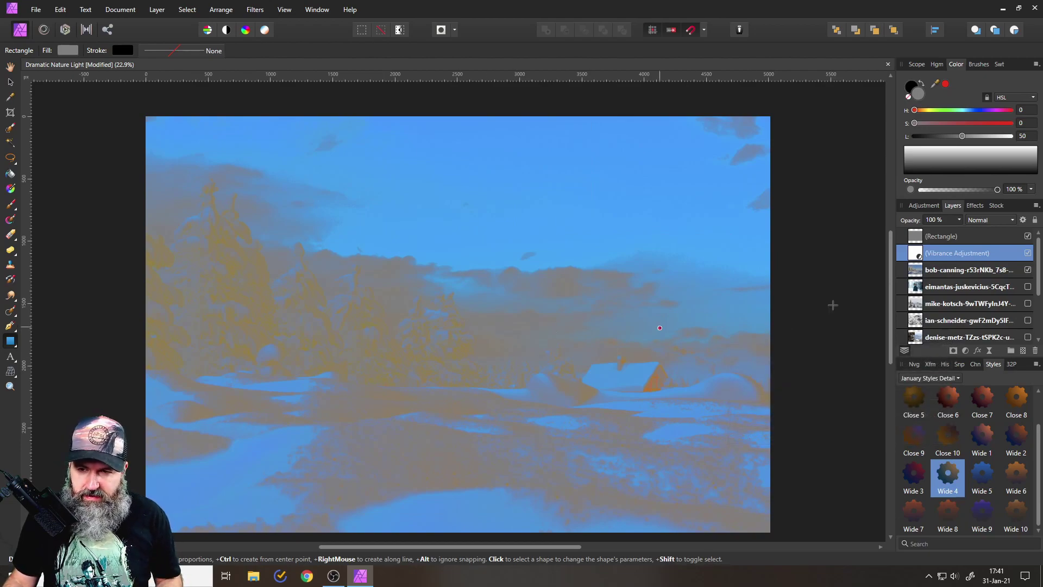
# Examine the colours in the snowy trees up close, comparing them with the Rectangle and Vibrance layers hidden and shown.
pyautogui.scroll(5, 393, 354)
pyautogui.scroll(-2, 393, 353)
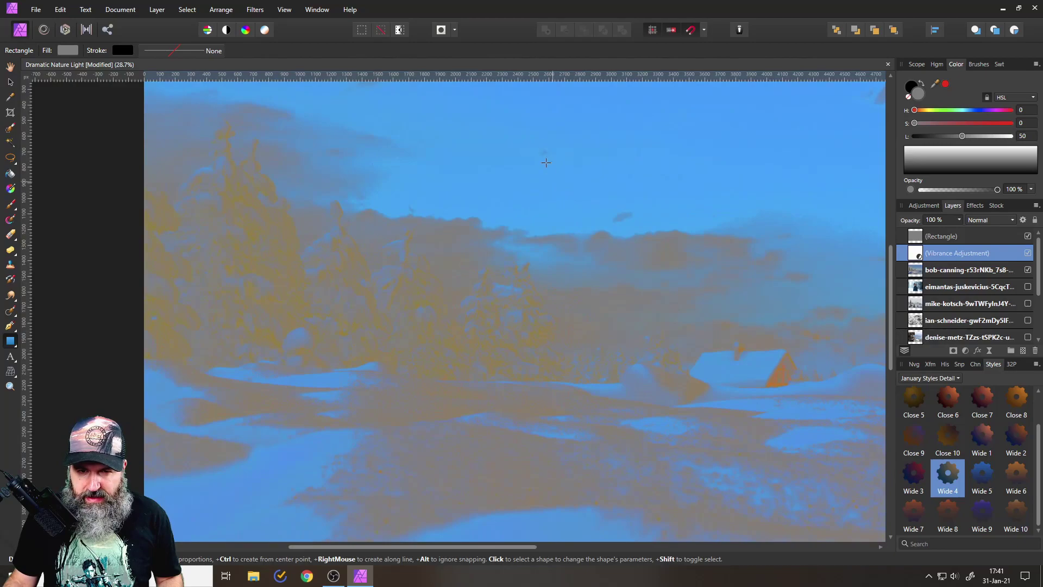
pyautogui.scroll(2, 495, 321)
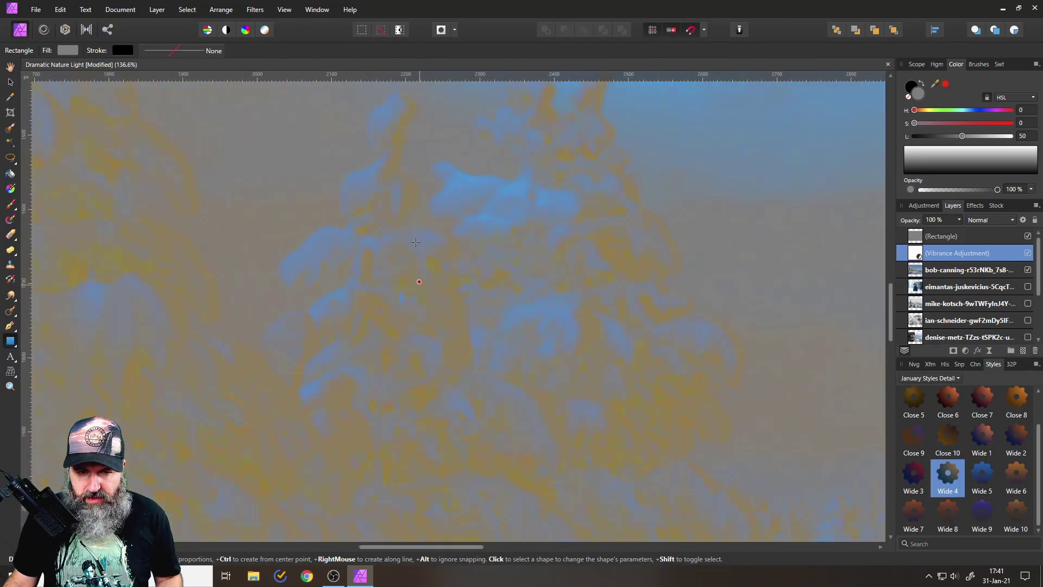
pyautogui.scroll(-1, 618, 370)
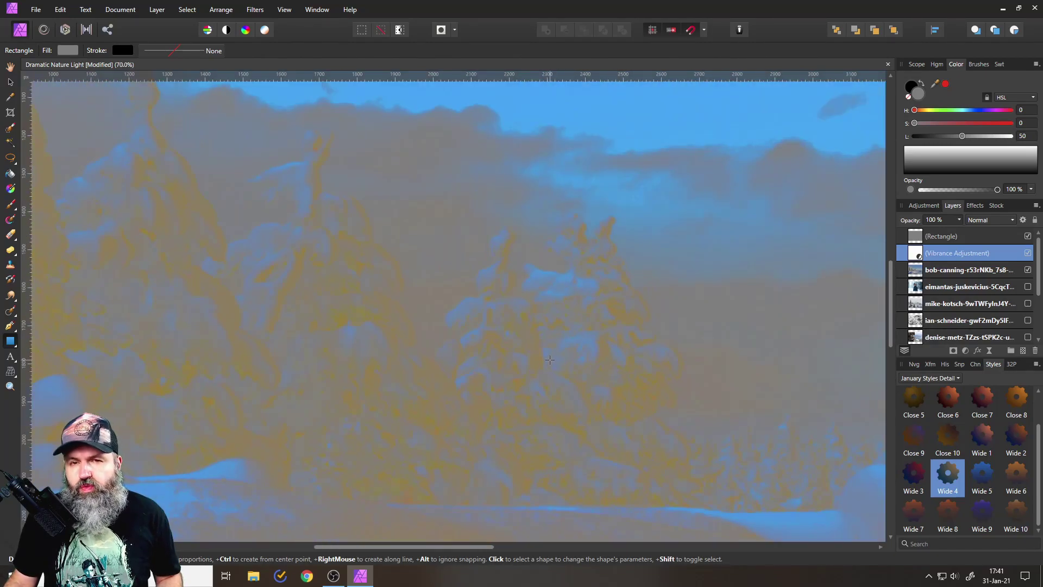
pyautogui.scroll(2, 497, 338)
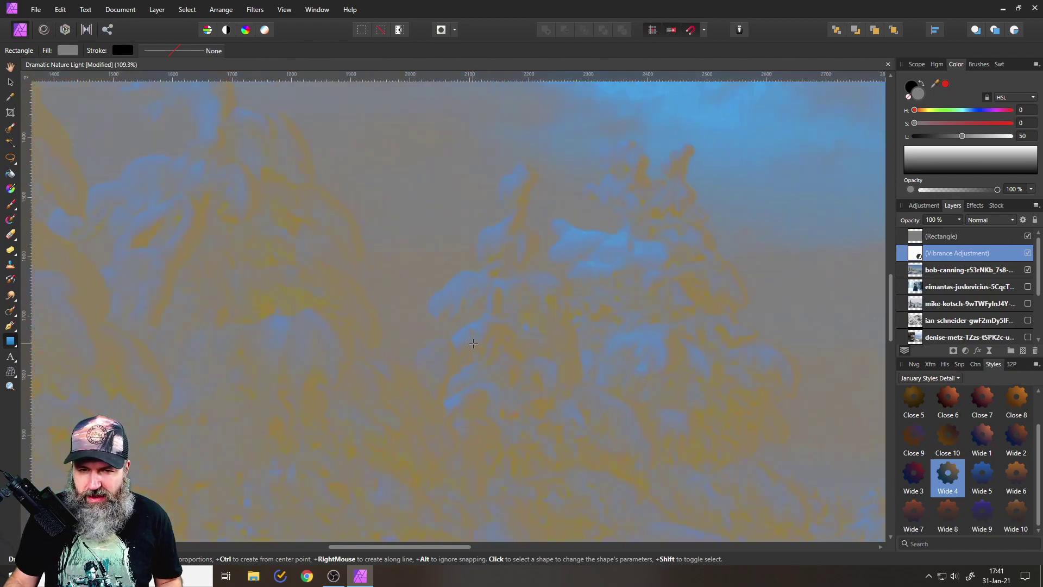
pyautogui.keyDown('shift'); pyautogui.click(972, 239); pyautogui.keyUp('shift')
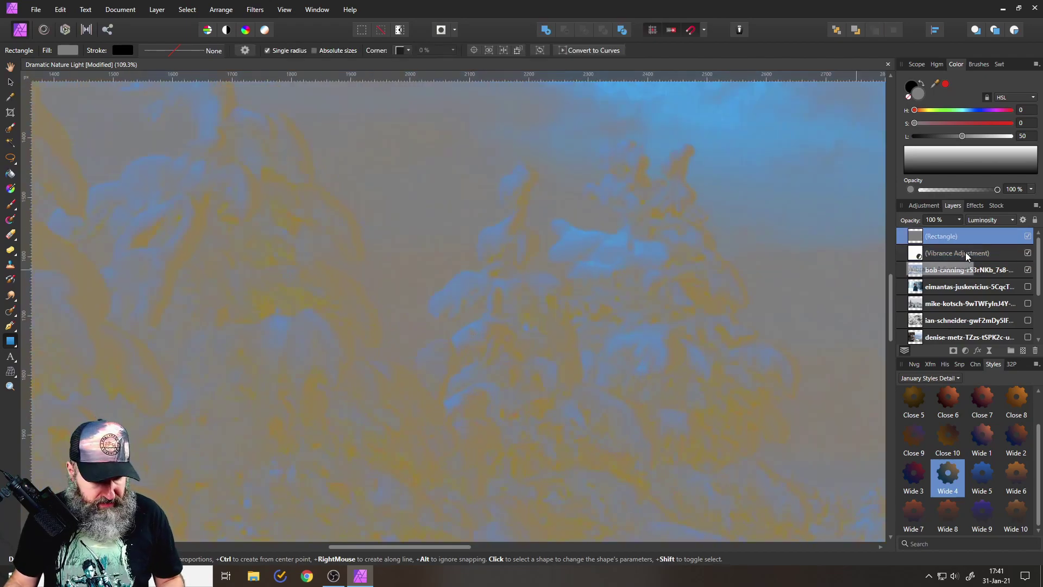
pyautogui.click(1026, 254)
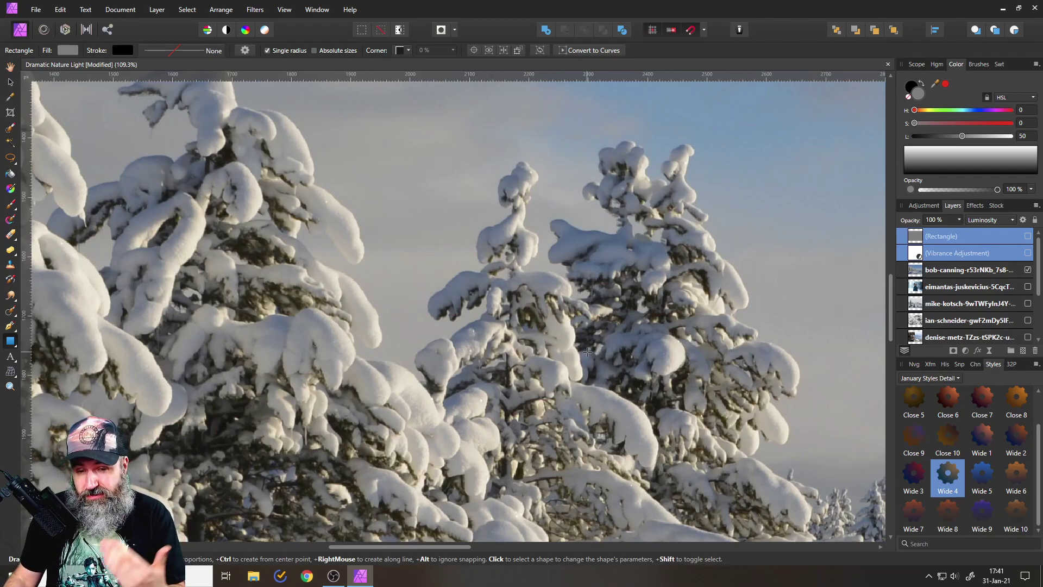
pyautogui.click(1027, 253)
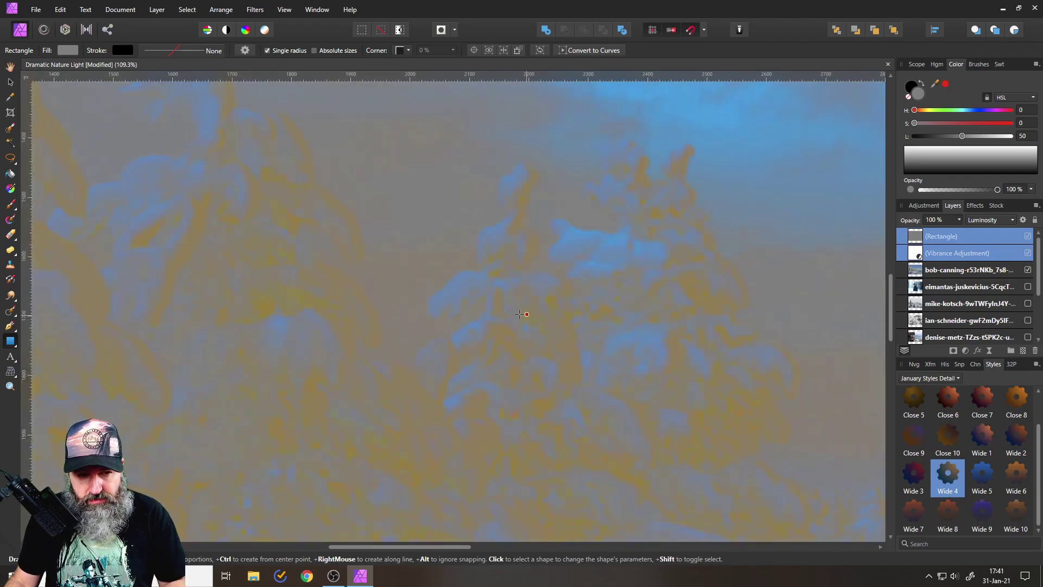
pyautogui.scroll(5, 289, 305)
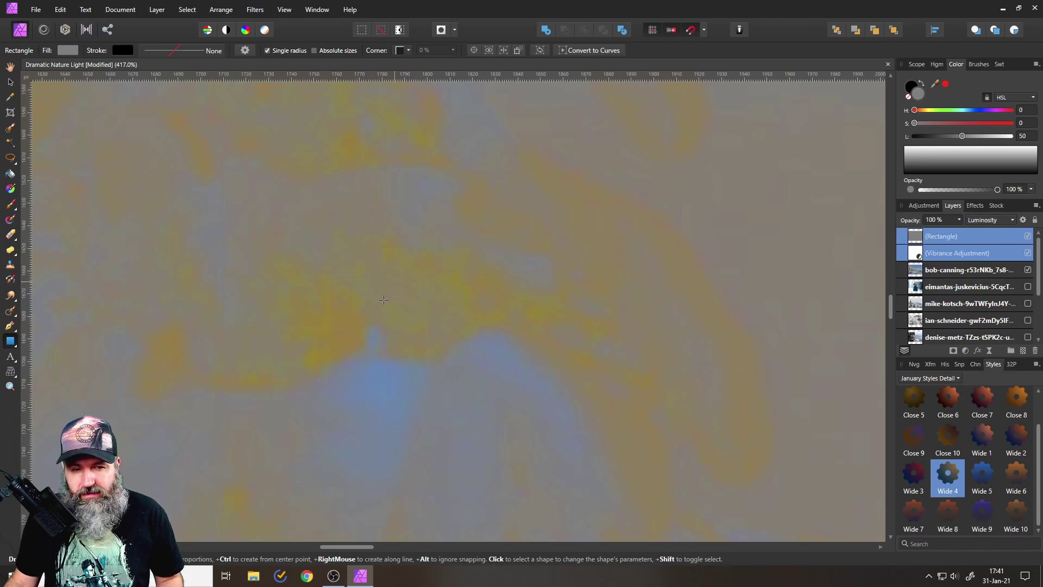
pyautogui.scroll(-10, 403, 293)
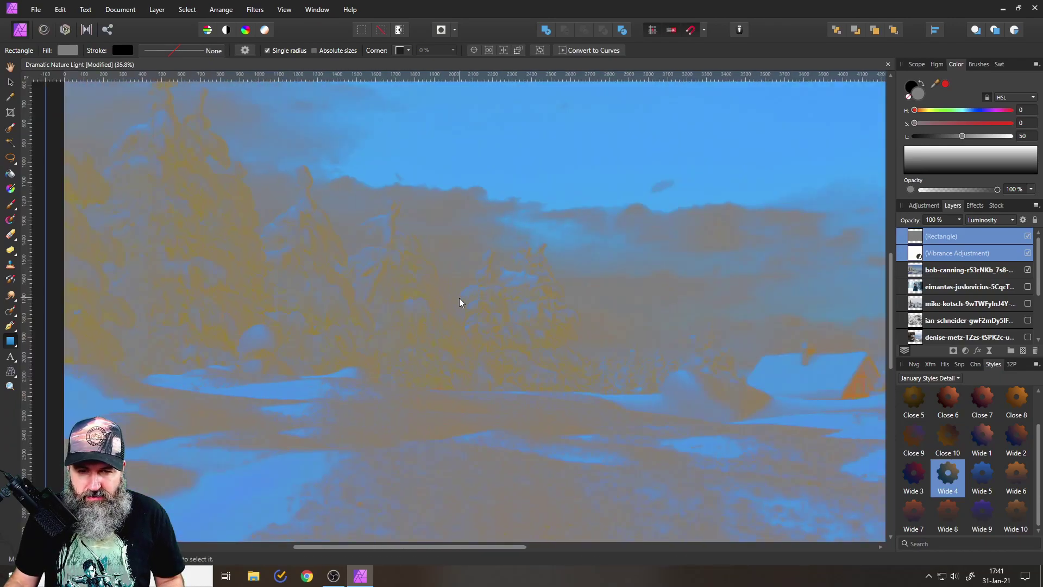
pyautogui.scroll(2, 478, 302)
pyautogui.scroll(-2, 464, 305)
pyautogui.moveTo(465, 305); pyautogui.dragTo(430, 314)
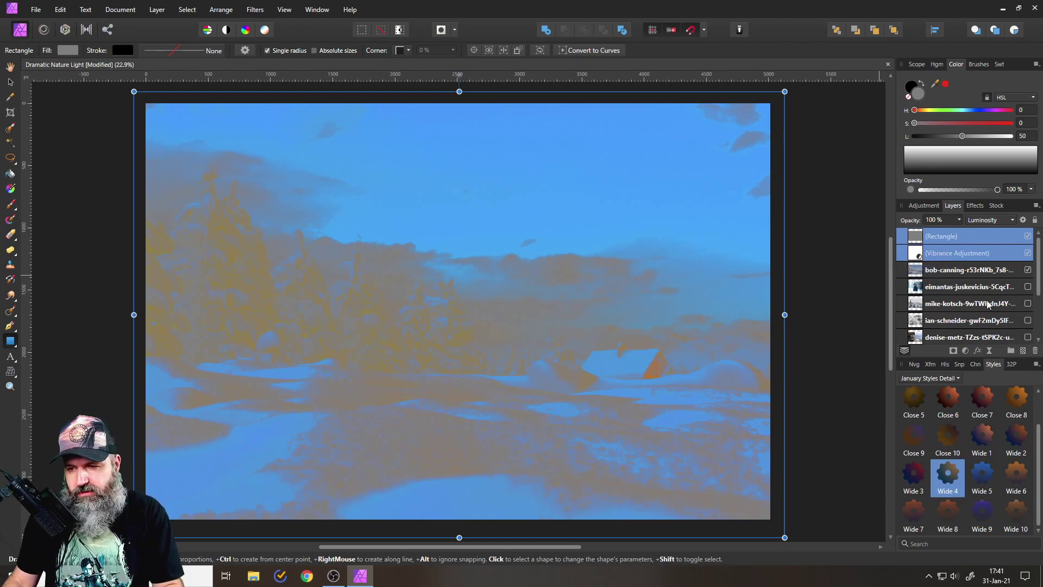
# Delete the gray Rectangle and the Vibrance adjustment above the snowy trees photo.
pyautogui.click(1034, 352)
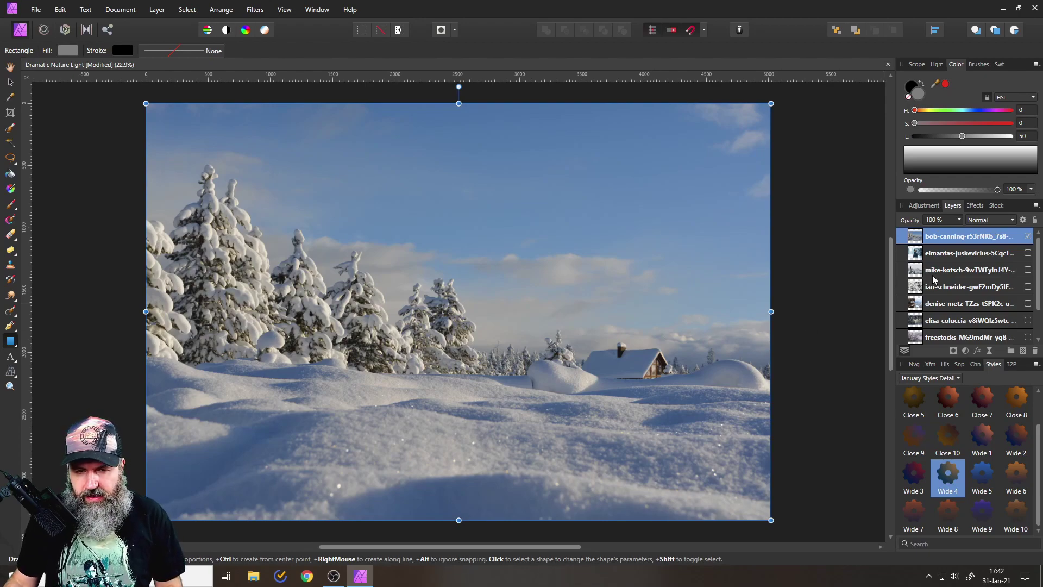
pyautogui.scroll(1, 497, 323)
pyautogui.scroll(-1, 494, 324)
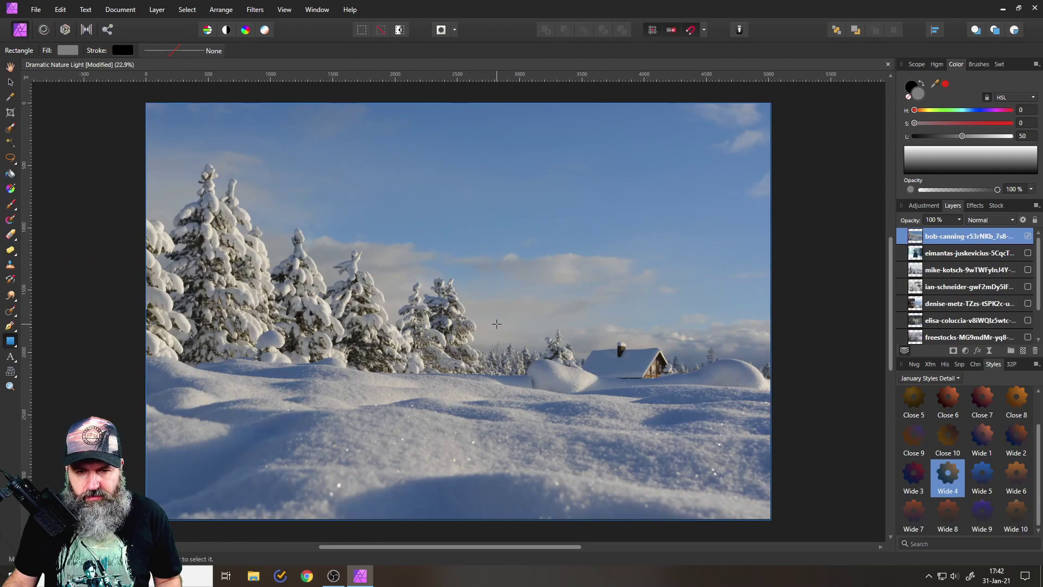
# Add a Curves adjustment that lifts the upper tones, anchors the shadows with a second point and moves the white point inward.
pyautogui.click(966, 351)
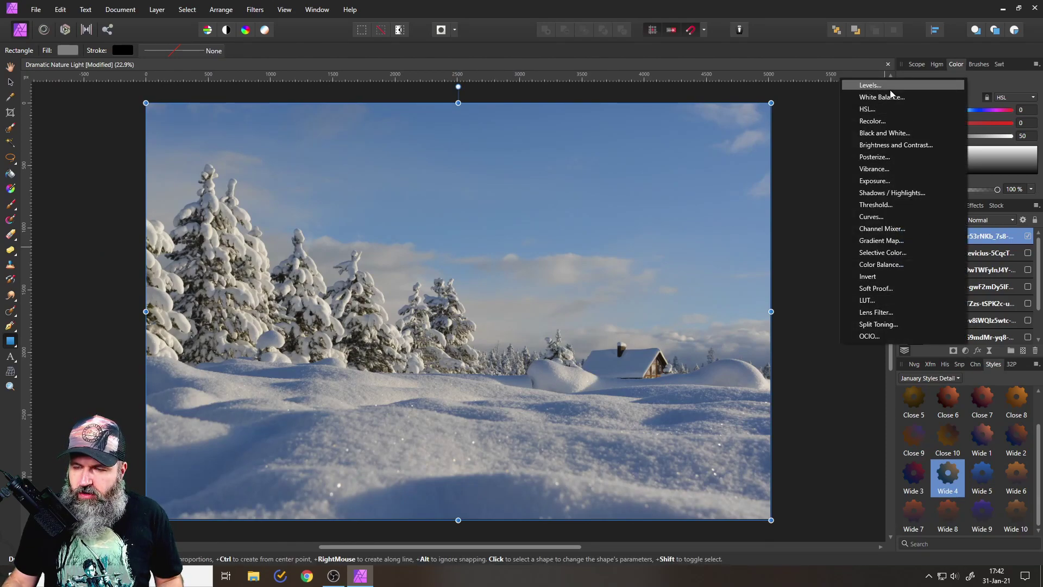
pyautogui.click(870, 216)
pyautogui.moveTo(892, 249); pyautogui.dragTo(884, 234)
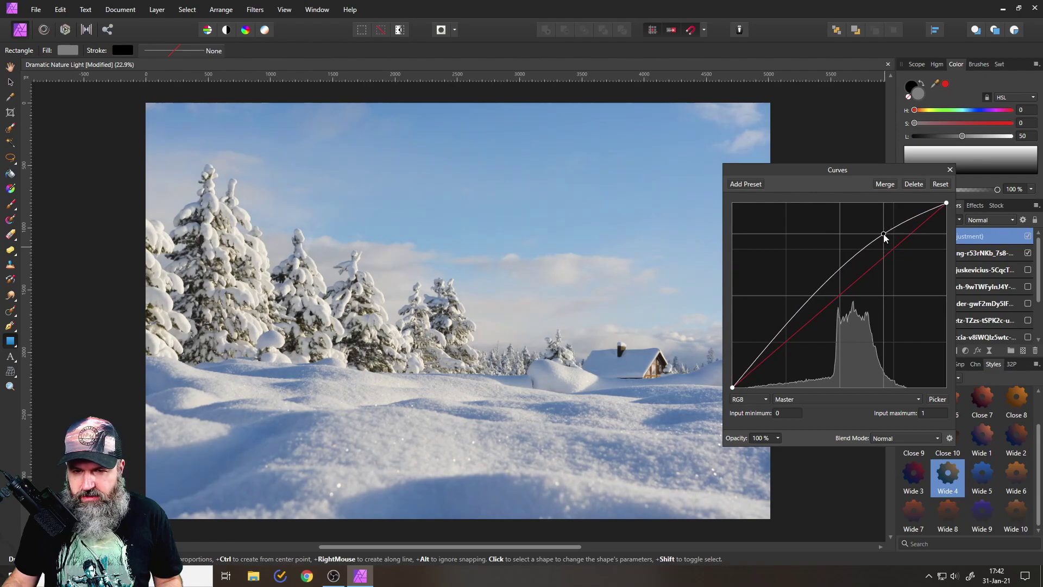
pyautogui.moveTo(807, 321); pyautogui.dragTo(804, 319)
pyautogui.moveTo(945, 203); pyautogui.dragTo(920, 204)
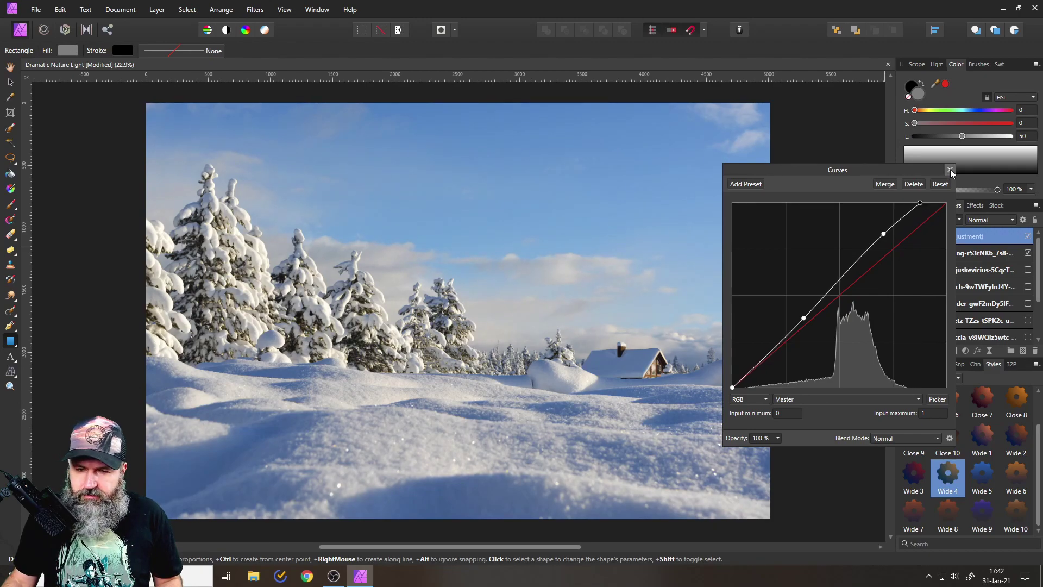
pyautogui.click(950, 170)
# Compare the snowy trees photo with the Curves adjustment hidden and shown.
pyautogui.click(1027, 237)
pyautogui.click(1027, 237)
pyautogui.click(1027, 237)
pyautogui.click(1028, 237)
pyautogui.click(1028, 237)
pyautogui.click(1028, 237)
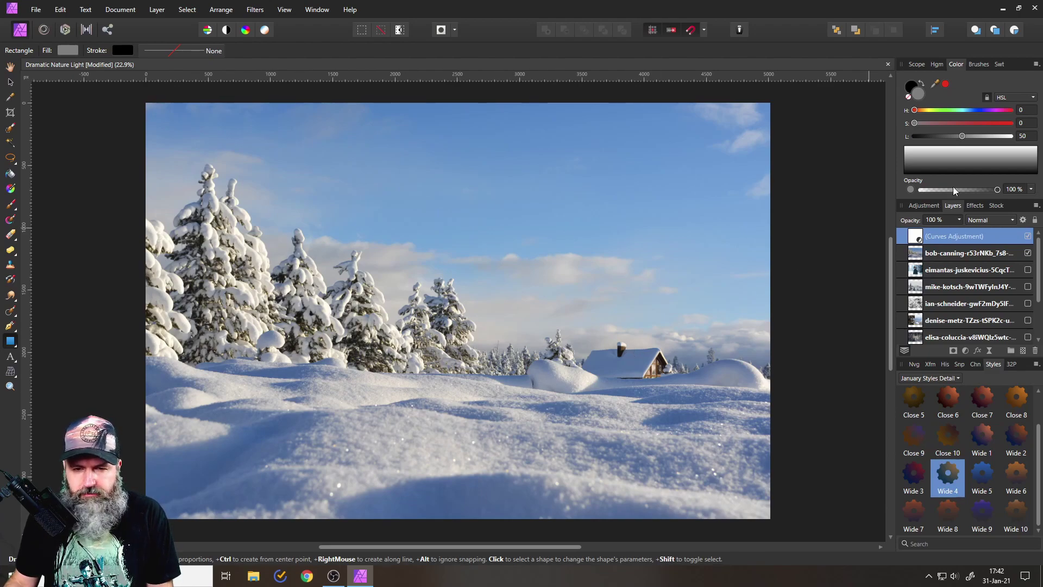
# Add a live Clarity filter and move it out of the Curves adjustment to the top of the layer stack.
pyautogui.click(989, 350)
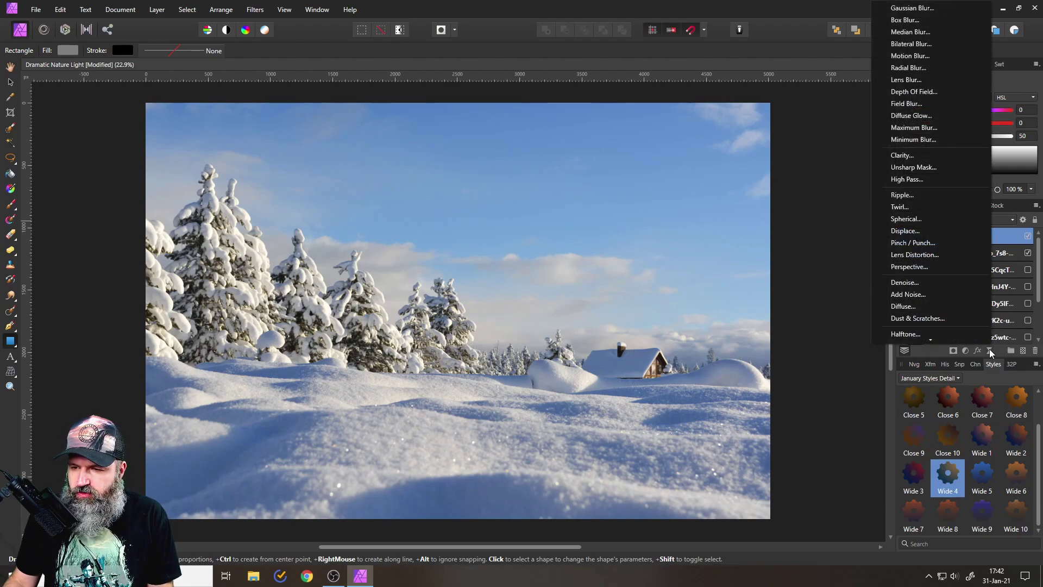
pyautogui.click(913, 160)
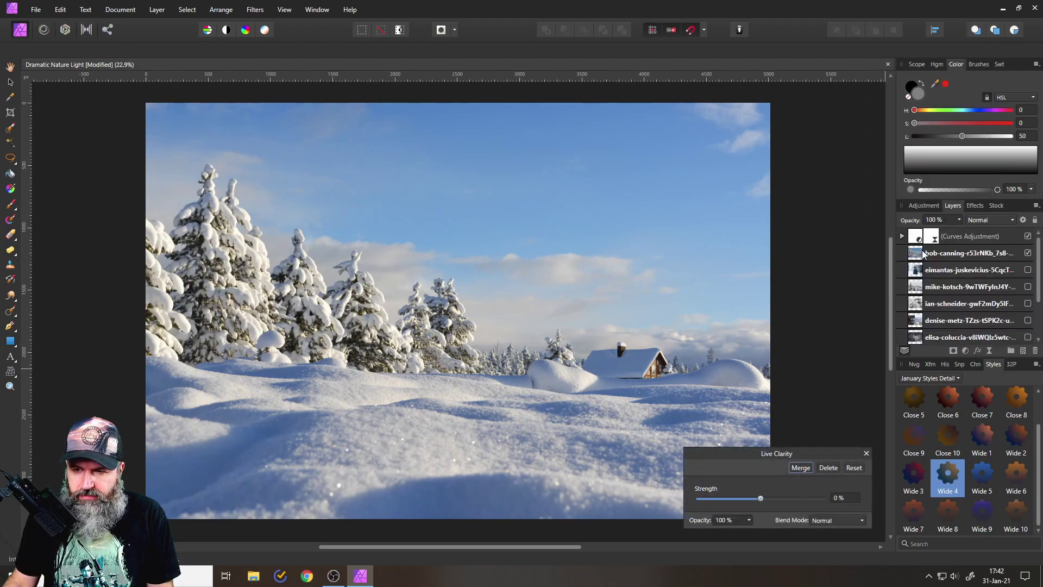
pyautogui.click(902, 235)
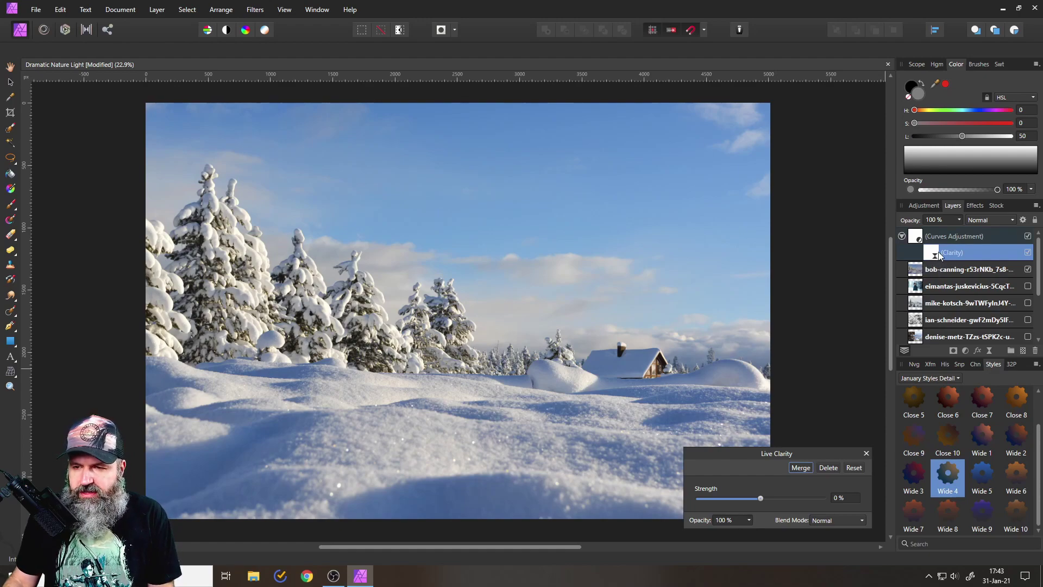
pyautogui.moveTo(933, 255); pyautogui.dragTo(924, 225)
# Set the Clarity filter's strength to 45% and close its settings.
pyautogui.click(785, 496)
pyautogui.moveTo(784, 500)
pyautogui.mouseDown()
pyautogui.moveTo(750, 497)
pyautogui.moveTo(780, 497)
pyautogui.mouseUp()
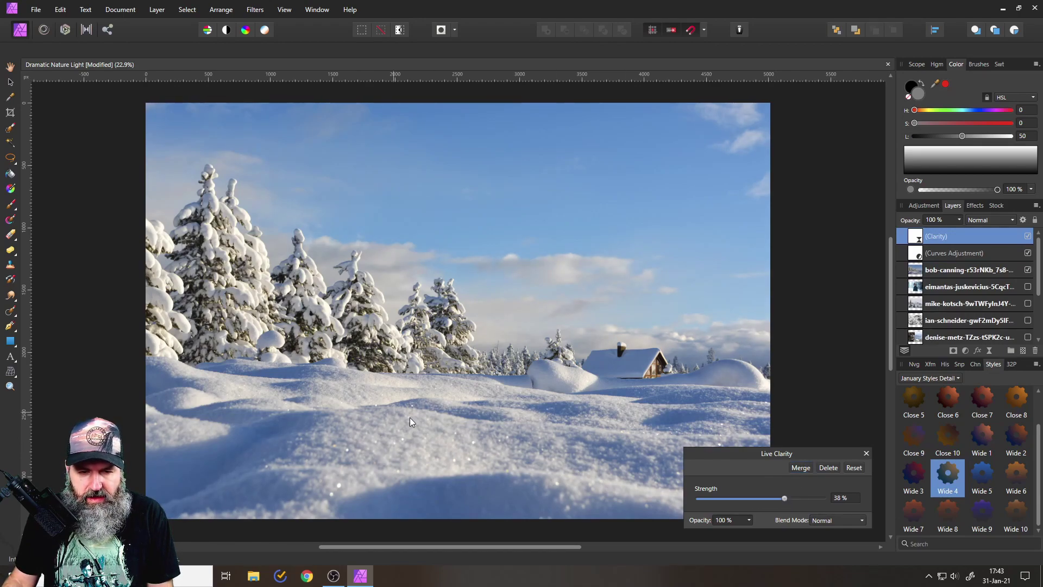
pyautogui.moveTo(783, 498)
pyautogui.mouseDown()
pyautogui.moveTo(751, 497)
pyautogui.moveTo(783, 500)
pyautogui.mouseUp()
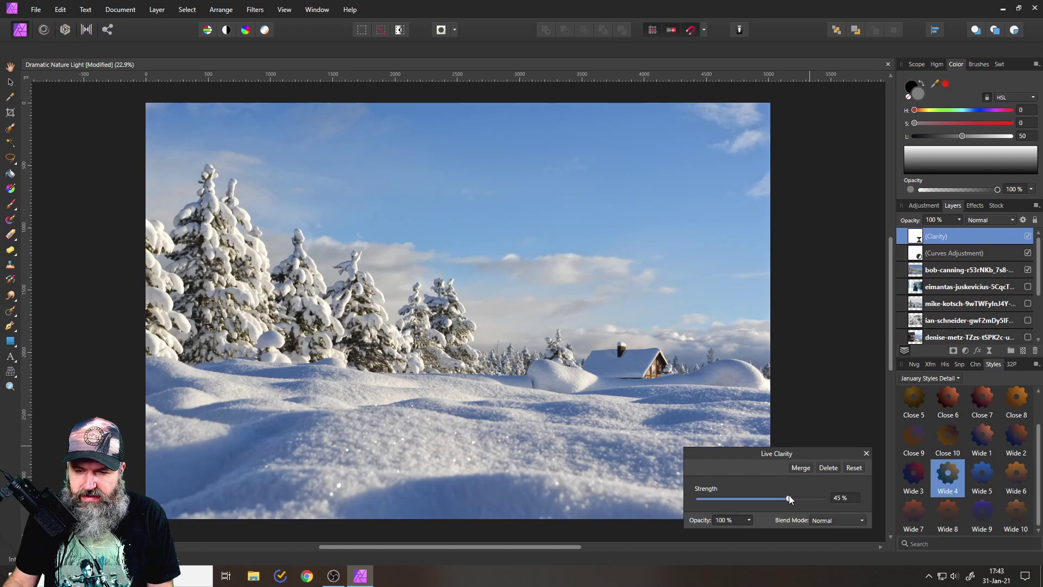
pyautogui.click(865, 453)
pyautogui.press('m')
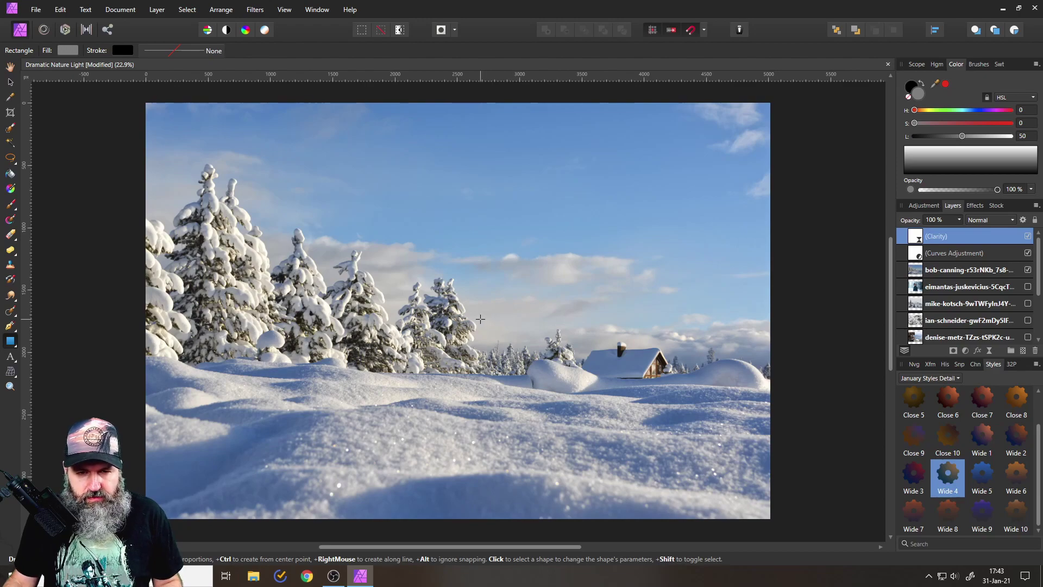
# Add a Selective Color adjustment and set its Cyans to Cyan 43%, Magenta 39% and Yellow -40%.
pyautogui.click(966, 351)
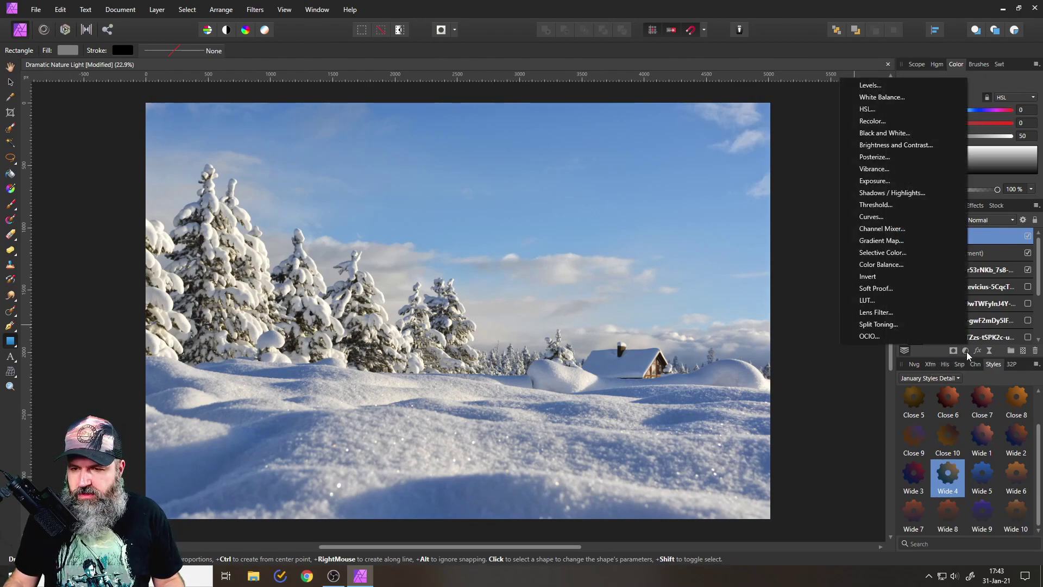
pyautogui.click(897, 256)
pyautogui.moveTo(805, 265); pyautogui.dragTo(773, 286)
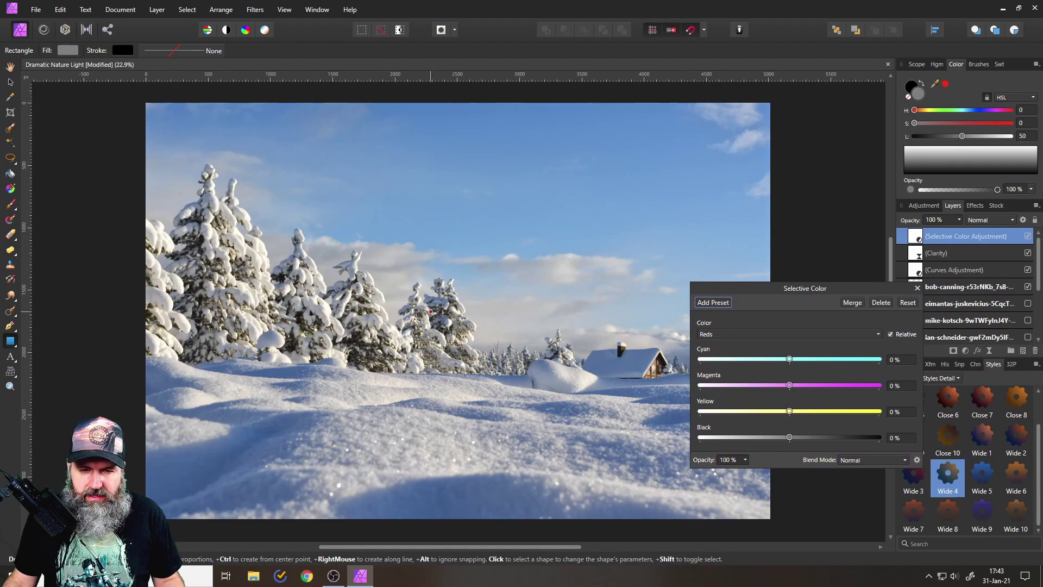
pyautogui.click(717, 334)
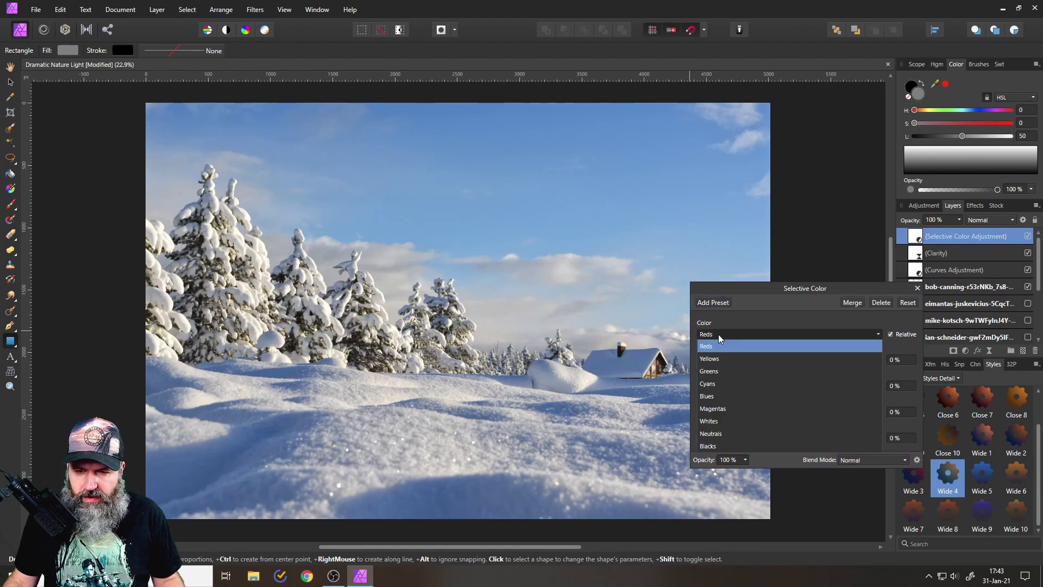
pyautogui.click(715, 384)
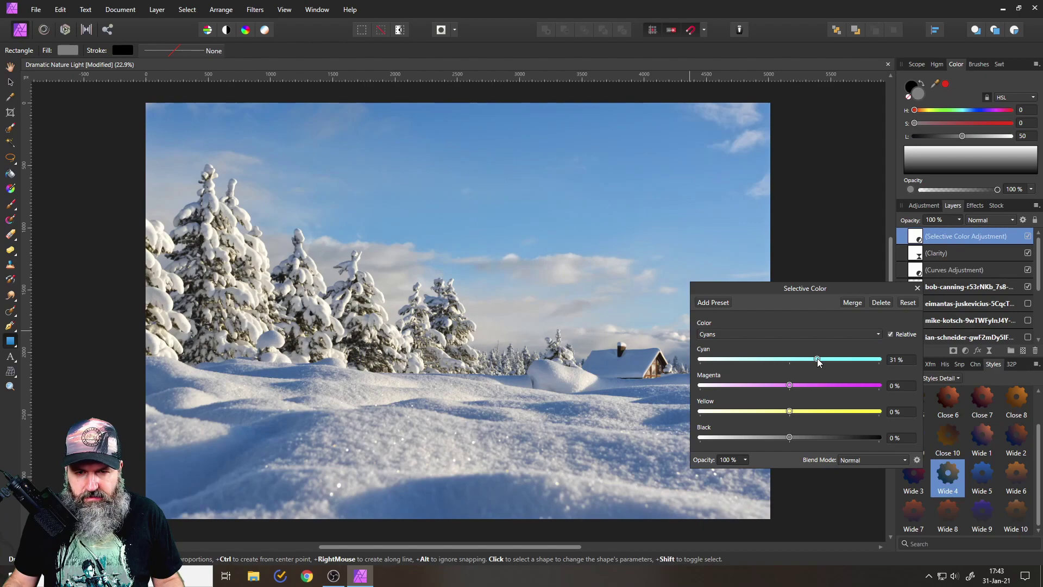
pyautogui.moveTo(789, 384); pyautogui.dragTo(824, 387)
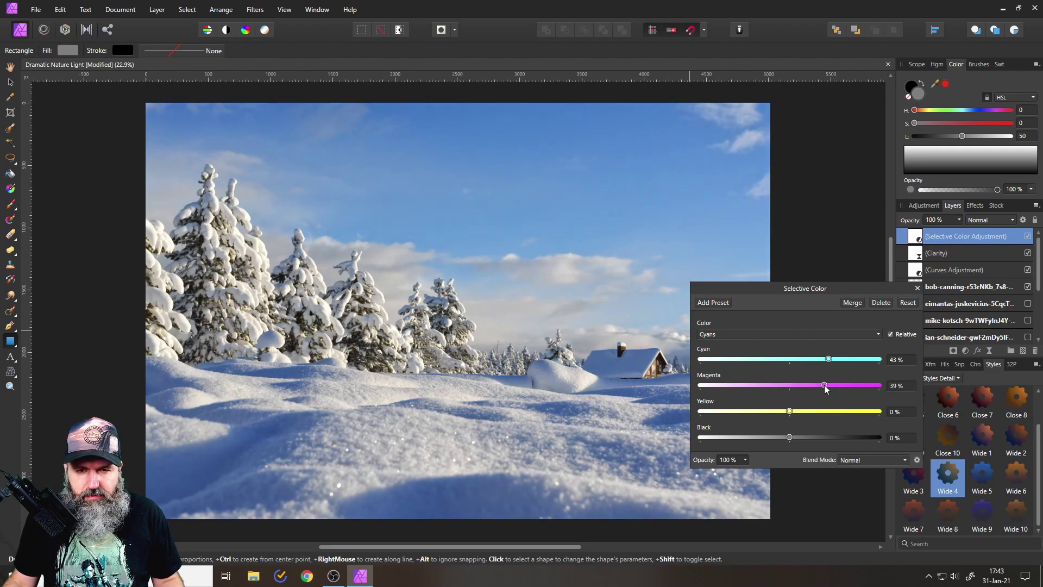
pyautogui.moveTo(791, 411); pyautogui.dragTo(745, 411)
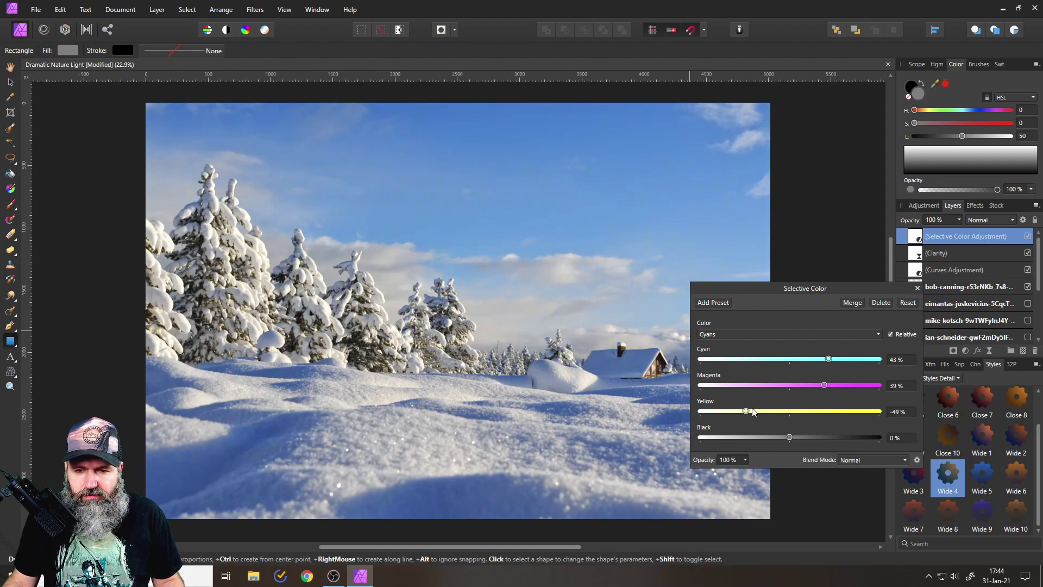
# Set the Blues in the Selective Color adjustment to Cyan 17%, Magenta 5% and Yellow -22%.
pyautogui.click(744, 334)
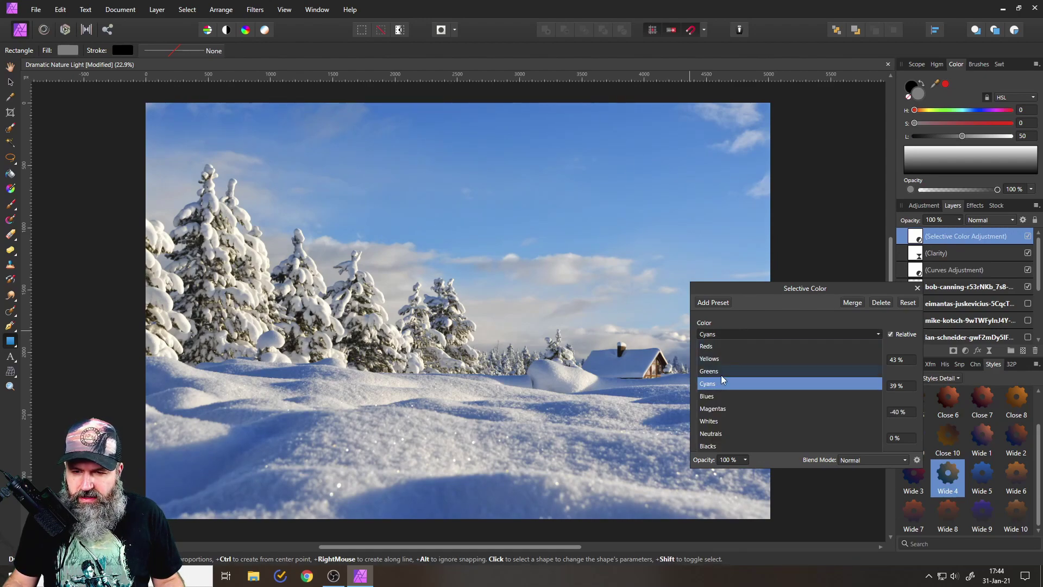
pyautogui.click(716, 397)
pyautogui.moveTo(791, 359); pyautogui.dragTo(820, 359)
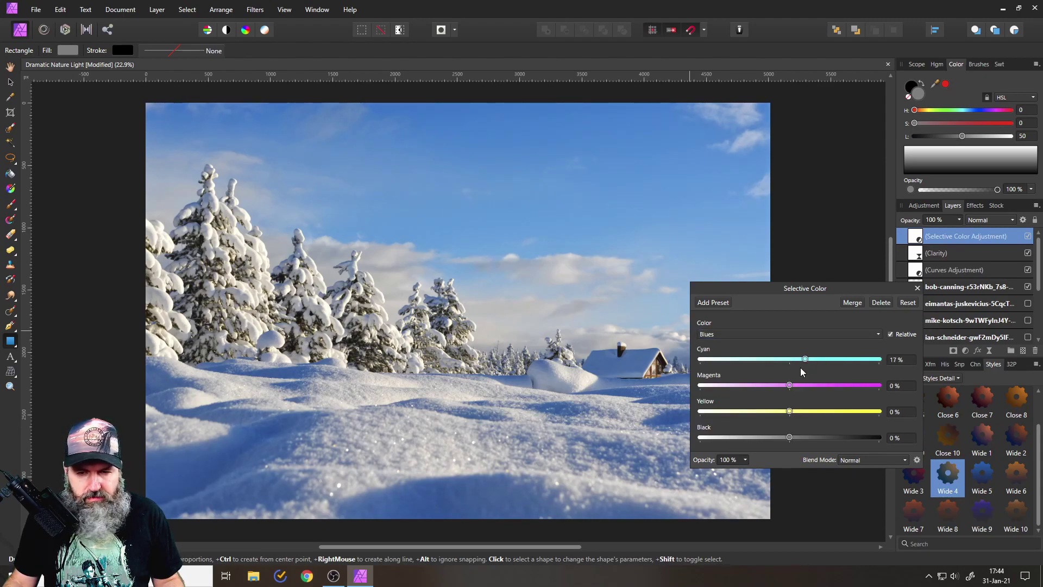
pyautogui.moveTo(790, 385)
pyautogui.mouseDown()
pyautogui.moveTo(806, 386)
pyautogui.moveTo(776, 385)
pyautogui.mouseUp()
pyautogui.click(790, 384)
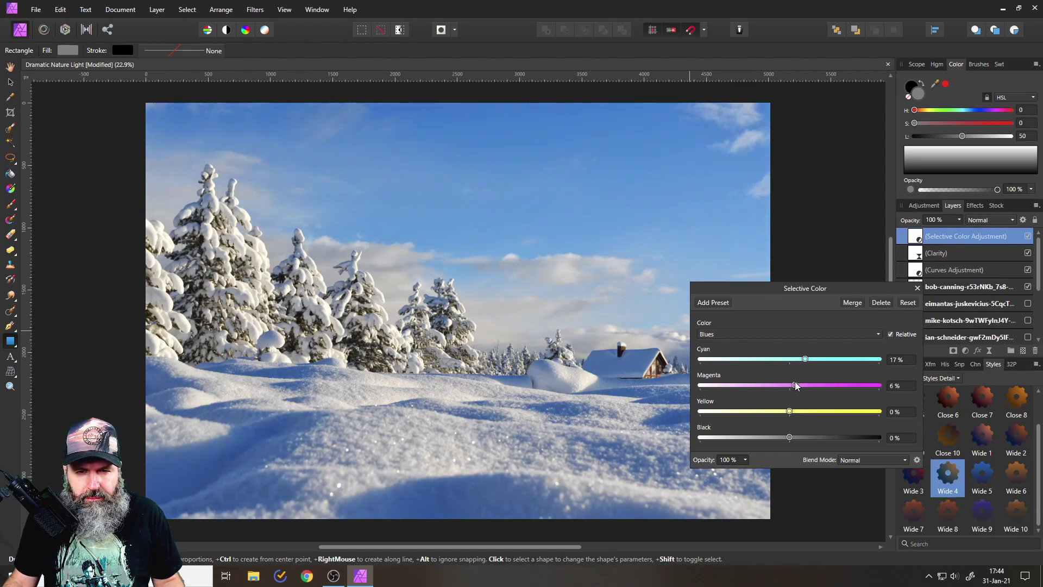
pyautogui.moveTo(793, 385); pyautogui.dragTo(775, 406)
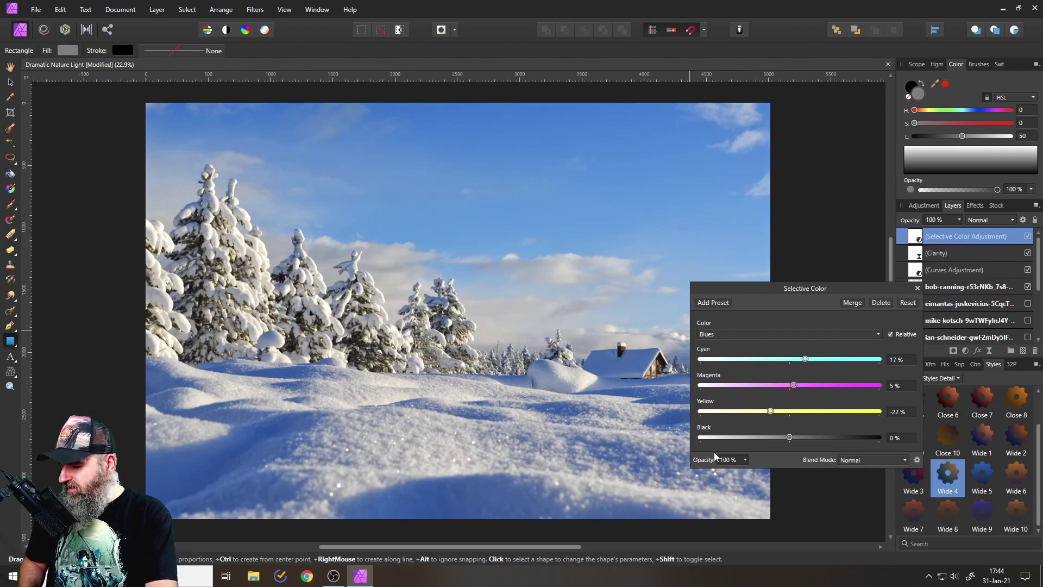
# Set the Yellows in the Selective Color adjustment to Cyan -54%, Magenta 9% and Yellow 29%.
pyautogui.click(724, 334)
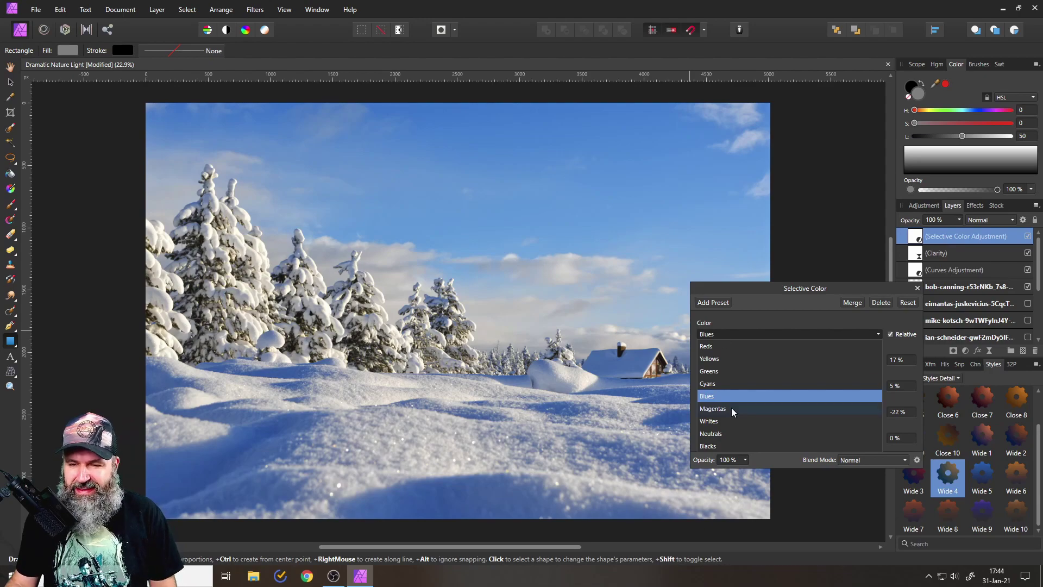
pyautogui.click(723, 360)
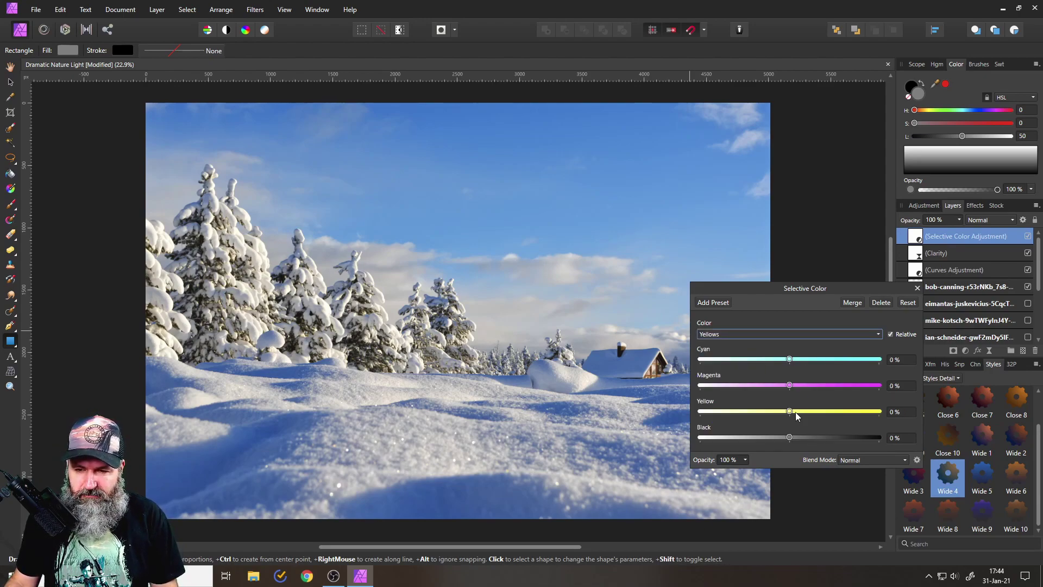
pyautogui.moveTo(788, 412); pyautogui.dragTo(741, 360)
pyautogui.moveTo(796, 385); pyautogui.dragTo(797, 385)
# Set the Whites in the Selective Color adjustment to Cyan -17% and Yellow -17%.
pyautogui.click(761, 334)
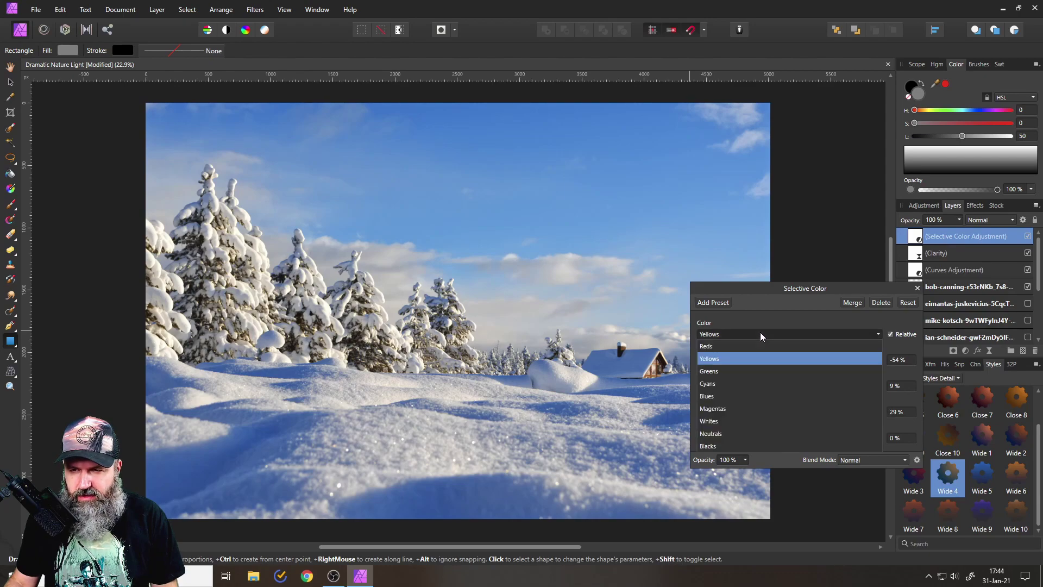
pyautogui.click(719, 422)
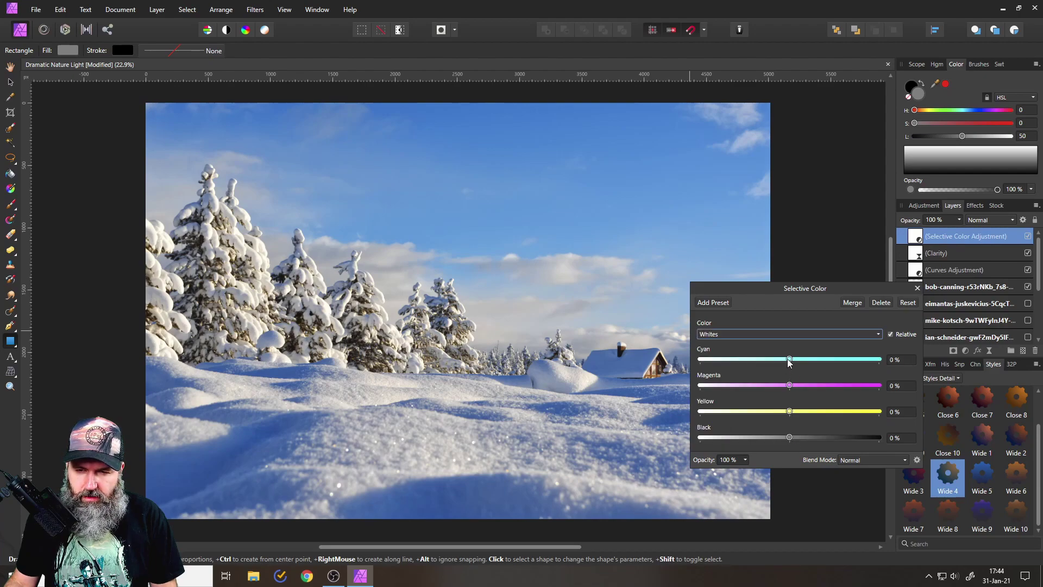
pyautogui.scroll(6, 778, 359)
pyautogui.moveTo(777, 357)
pyautogui.mouseDown()
pyautogui.moveTo(766, 355)
pyautogui.moveTo(786, 357)
pyautogui.moveTo(775, 360)
pyautogui.mouseUp()
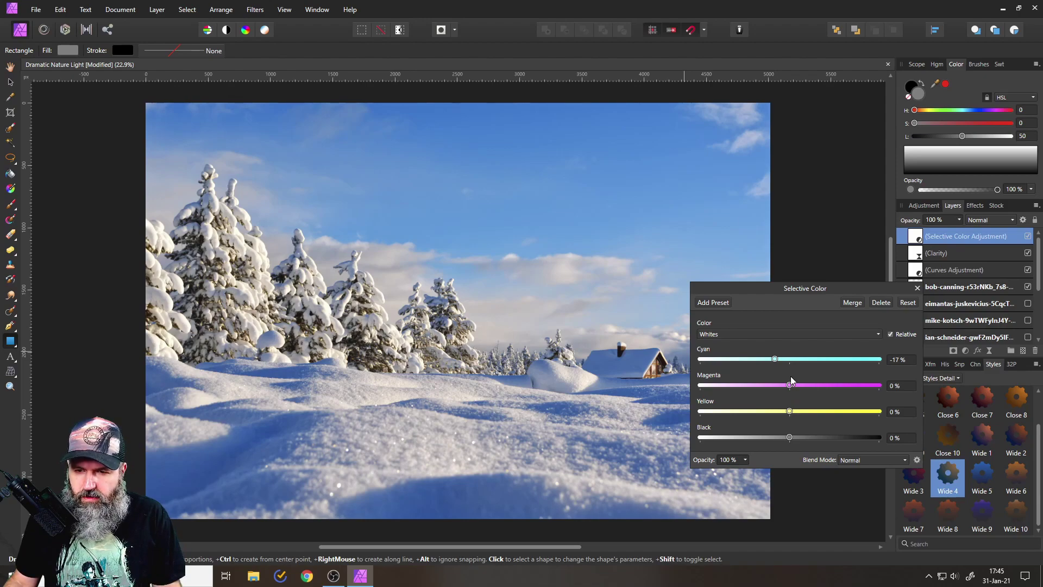
pyautogui.moveTo(790, 411)
pyautogui.mouseDown()
pyautogui.moveTo(773, 412)
pyautogui.moveTo(800, 412)
pyautogui.moveTo(770, 412)
pyautogui.mouseUp()
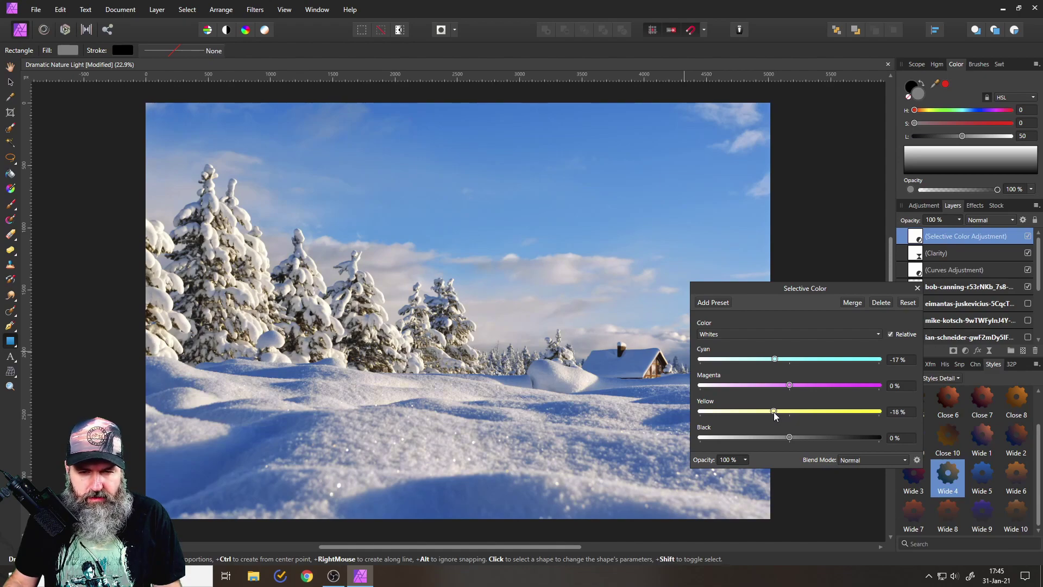
pyautogui.moveTo(774, 412); pyautogui.dragTo(775, 412)
# For the Neutrals, try Cyan and Magenta shifts, reset both to 0%, and set Black to 4%.
pyautogui.click(766, 334)
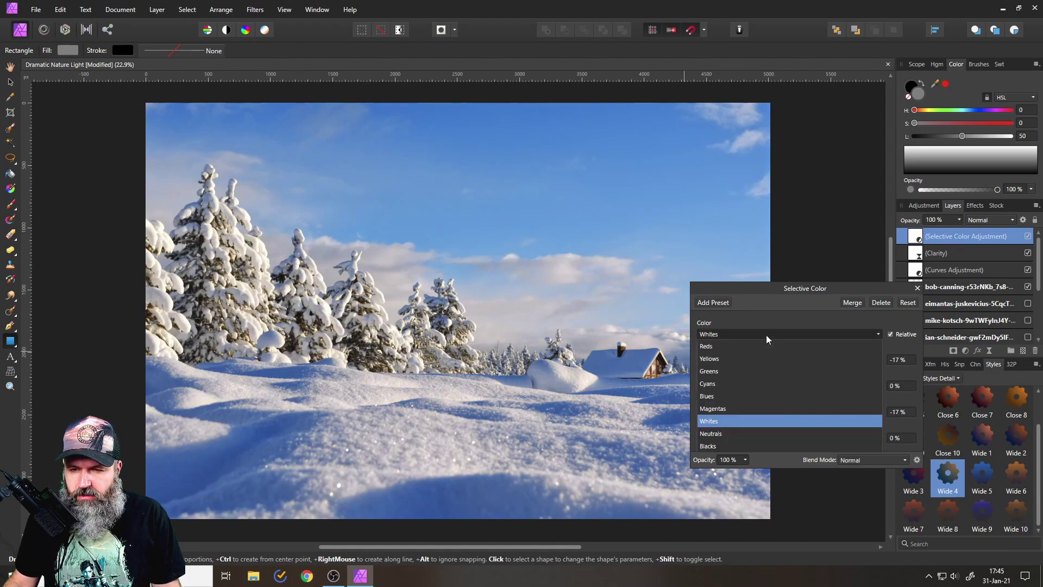
pyautogui.click(726, 433)
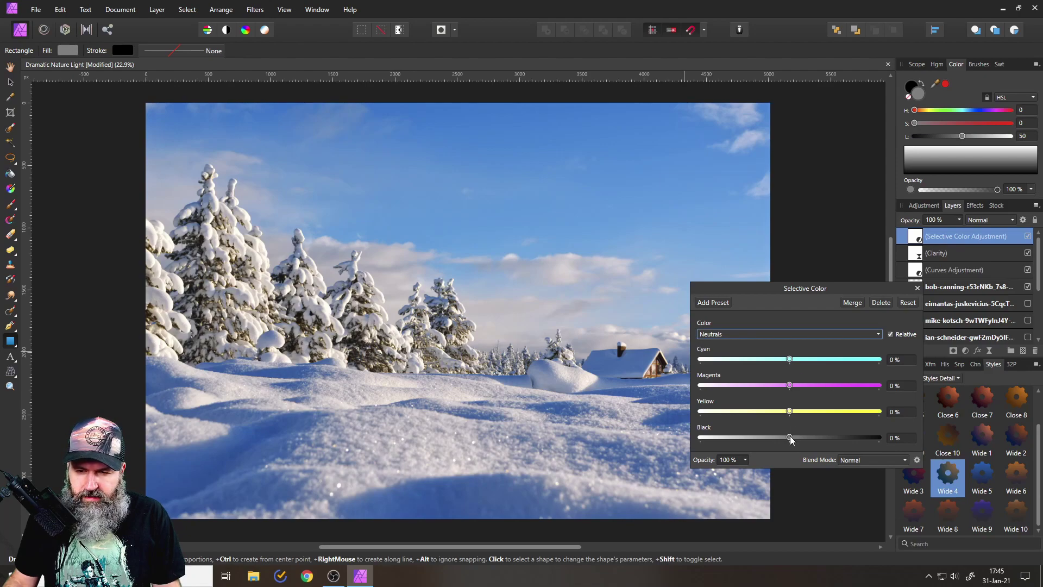
pyautogui.moveTo(791, 362); pyautogui.dragTo(772, 385)
pyautogui.doubleClick(802, 359)
pyautogui.doubleClick(797, 387)
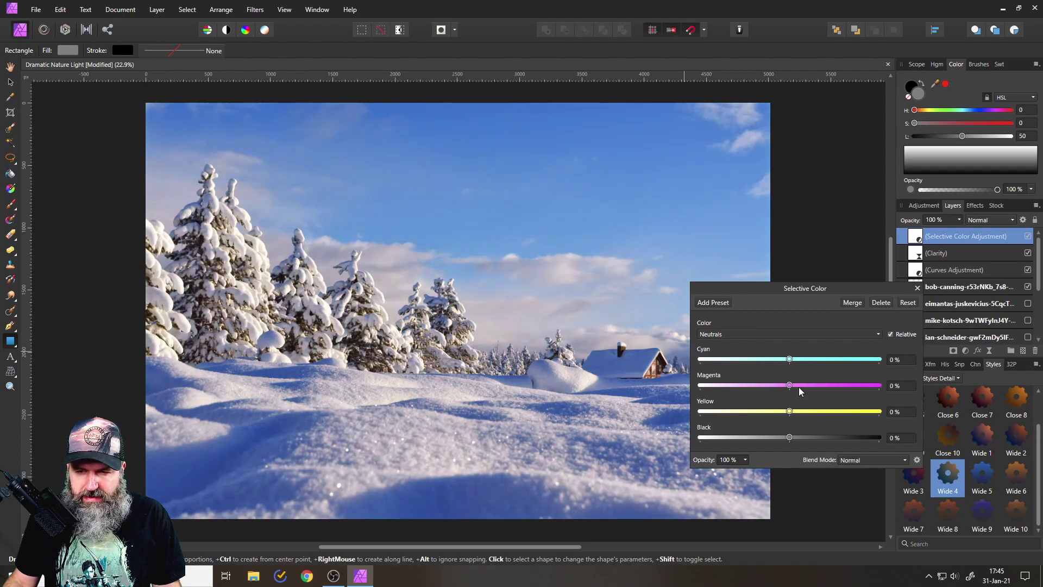
pyautogui.moveTo(789, 441)
pyautogui.mouseDown()
pyautogui.moveTo(781, 436)
pyautogui.moveTo(793, 439)
pyautogui.mouseUp()
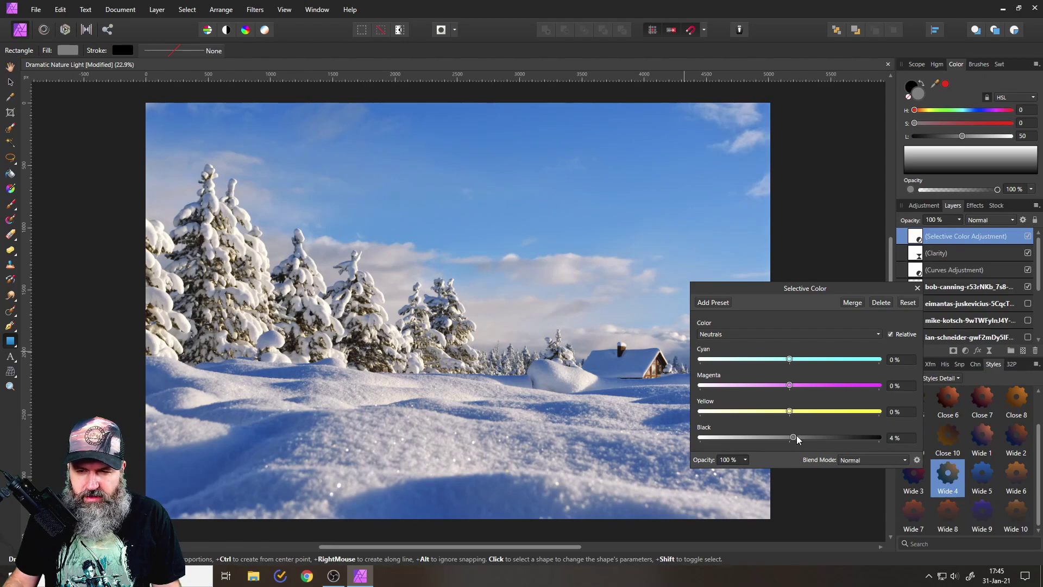
# Set the Blacks' Black value to 5%, judging it on the tree shadows, and close the Selective Color settings.
pyautogui.click(774, 335)
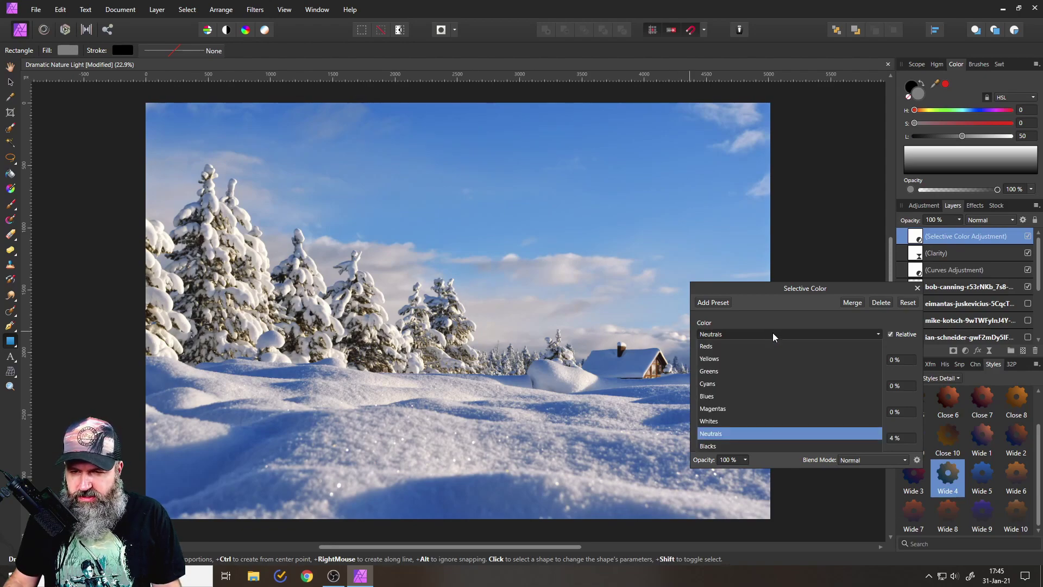
pyautogui.click(723, 448)
pyautogui.moveTo(803, 435)
pyautogui.mouseDown()
pyautogui.moveTo(778, 439)
pyautogui.moveTo(792, 441)
pyautogui.mouseUp()
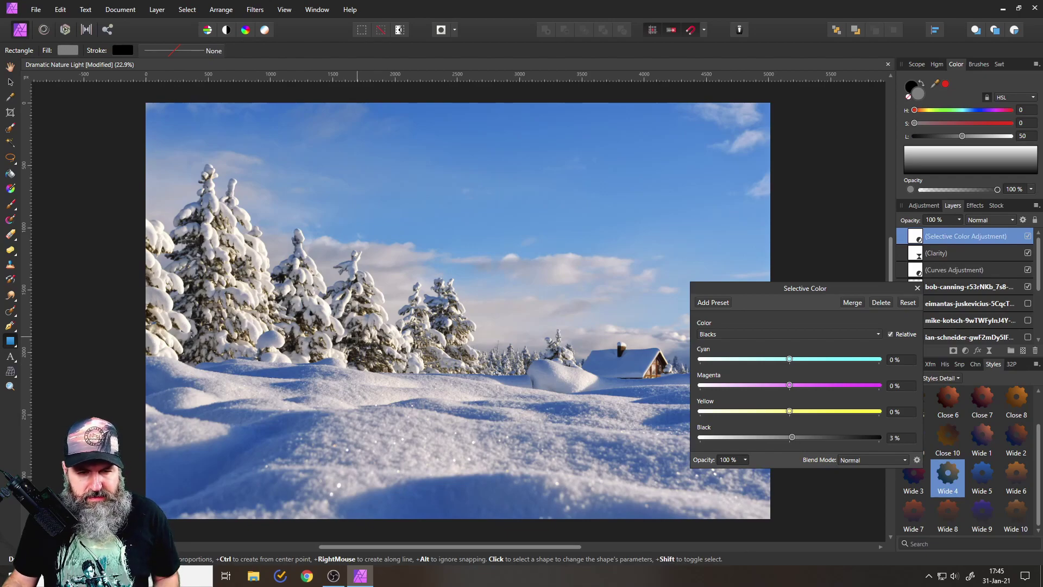
pyautogui.scroll(5, 359, 337)
pyautogui.scroll(-2, 357, 345)
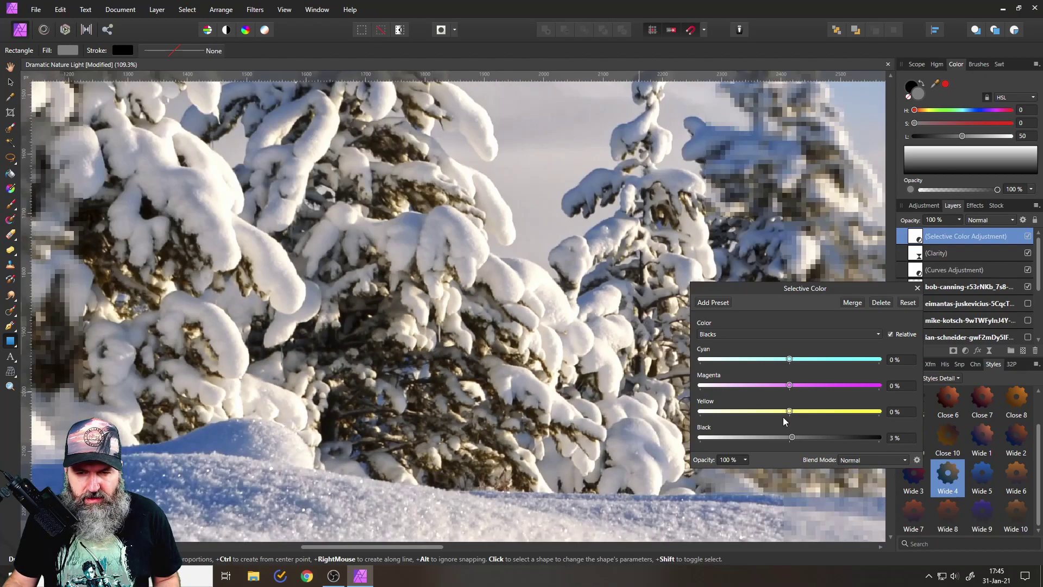
pyautogui.moveTo(791, 438); pyautogui.dragTo(765, 438)
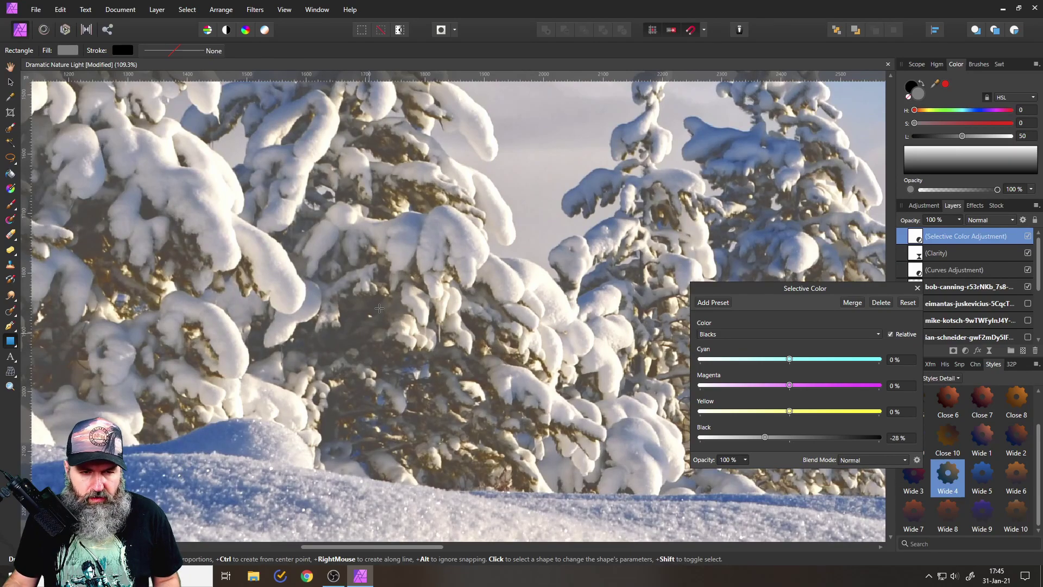
pyautogui.click(792, 437)
pyautogui.moveTo(793, 442); pyautogui.dragTo(794, 442)
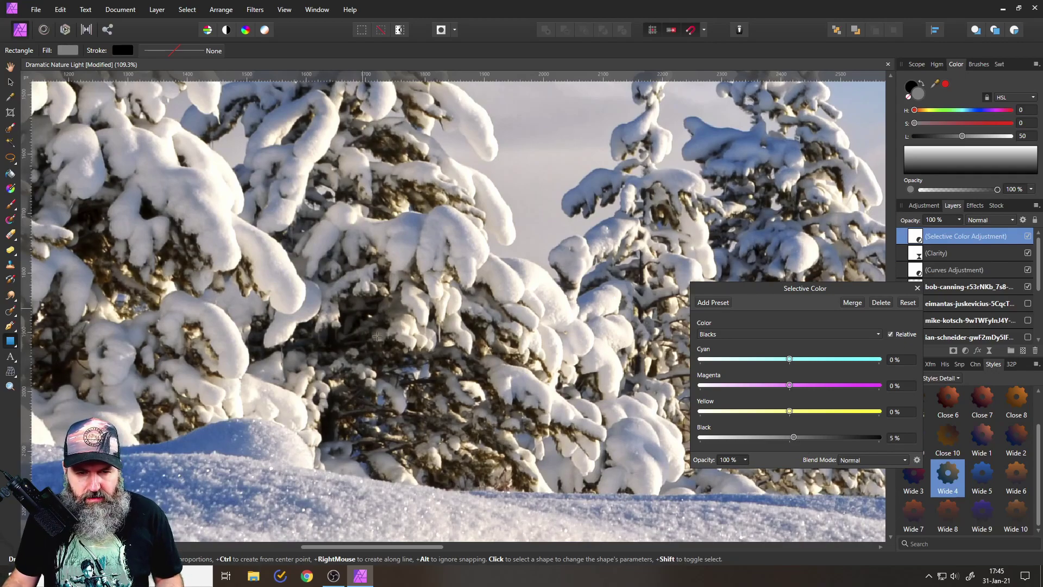
pyautogui.hotkey('ctrl', '0')
pyautogui.scroll(-2, 489, 365)
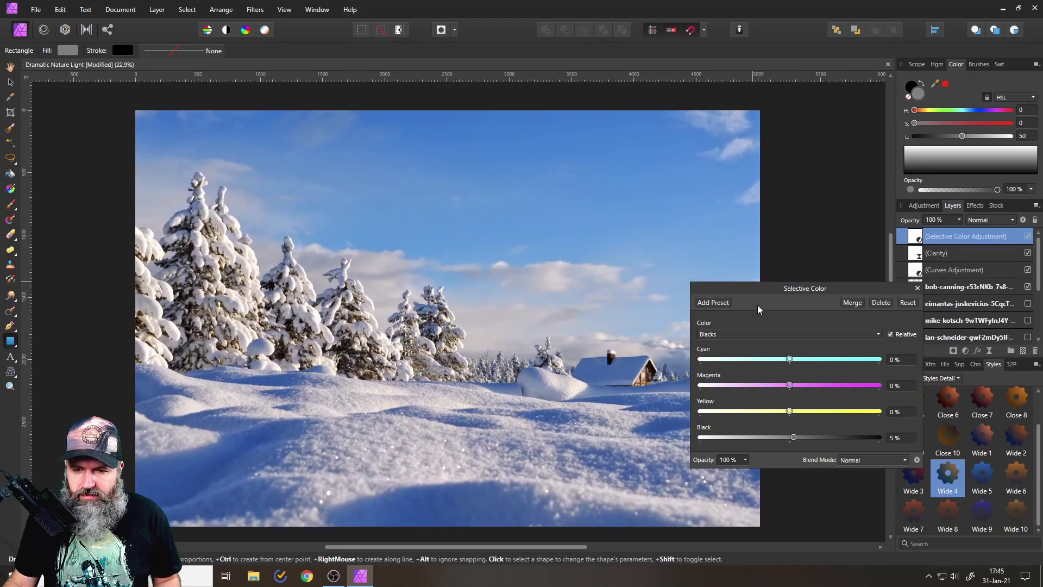
pyautogui.click(917, 287)
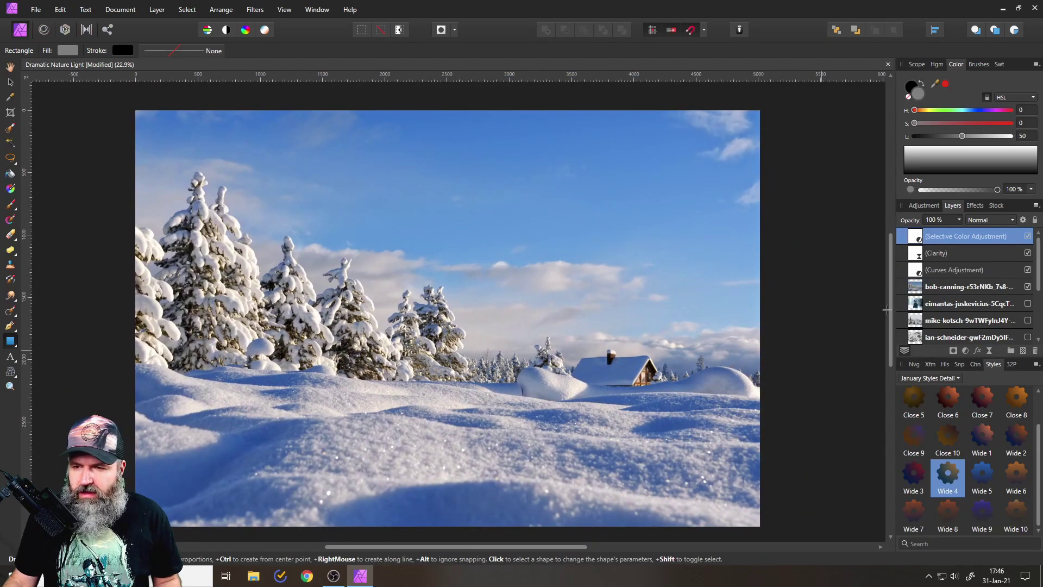
# Add a live Vignette filter and move it out of the Selective Color adjustment to the top of the layer stack.
pyautogui.click(989, 351)
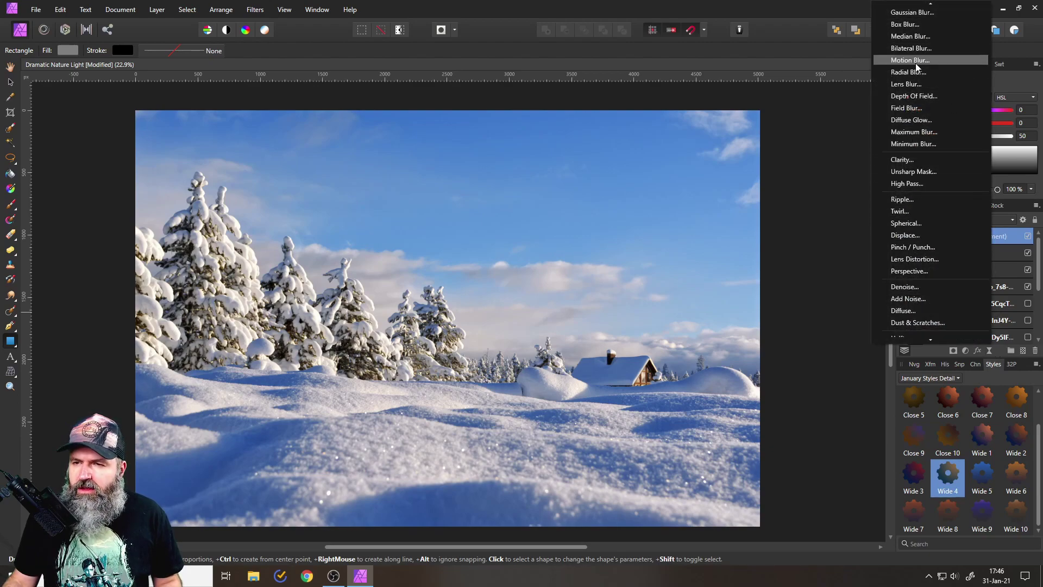
pyautogui.scroll(-2, 926, 293)
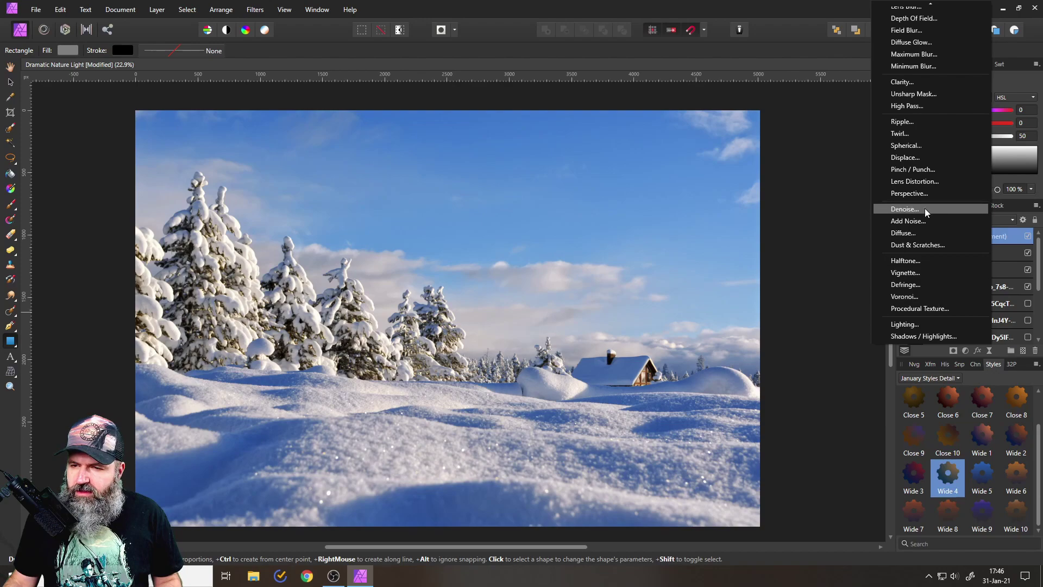
pyautogui.click(916, 272)
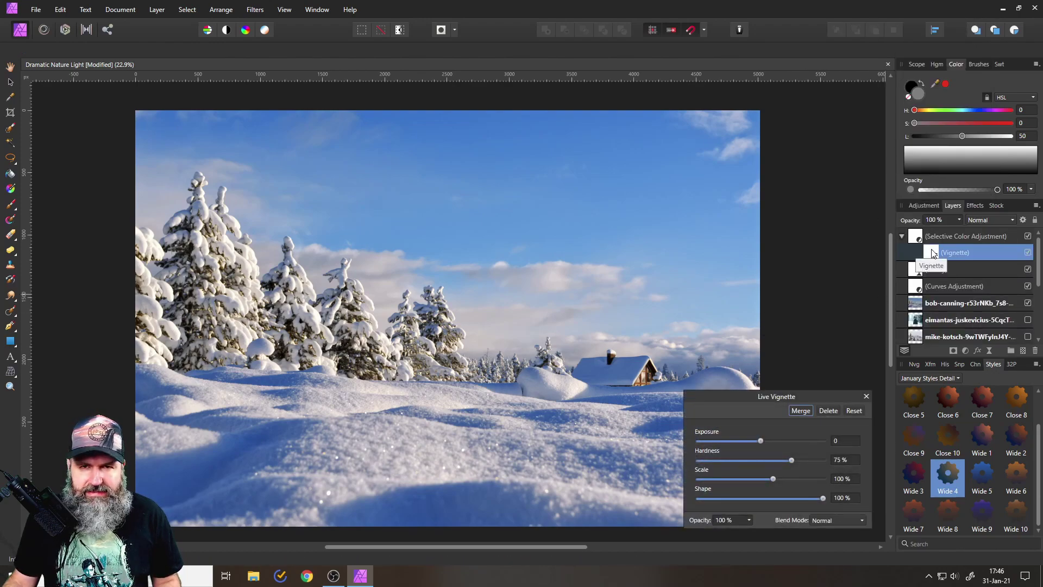
pyautogui.moveTo(934, 255); pyautogui.dragTo(926, 233)
# Set the vignette's Exposure to about -1.77, Hardness to 21% and Scale to 200%, and close its settings.
pyautogui.moveTo(760, 441); pyautogui.dragTo(711, 459)
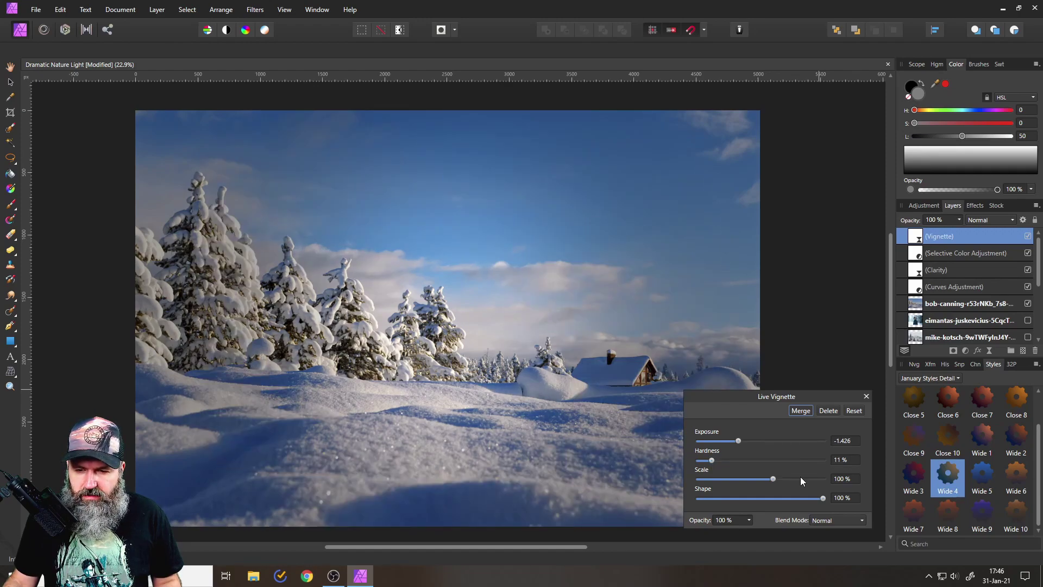
pyautogui.click(801, 478)
pyautogui.moveTo(799, 482)
pyautogui.mouseDown()
pyautogui.moveTo(785, 479)
pyautogui.moveTo(797, 479)
pyautogui.mouseUp()
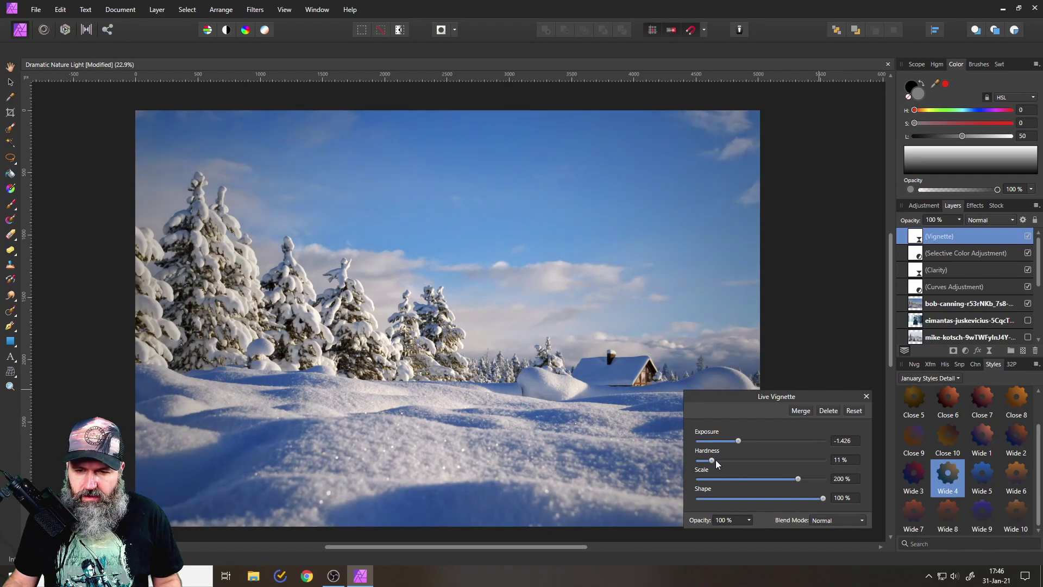
pyautogui.moveTo(716, 460); pyautogui.dragTo(735, 440)
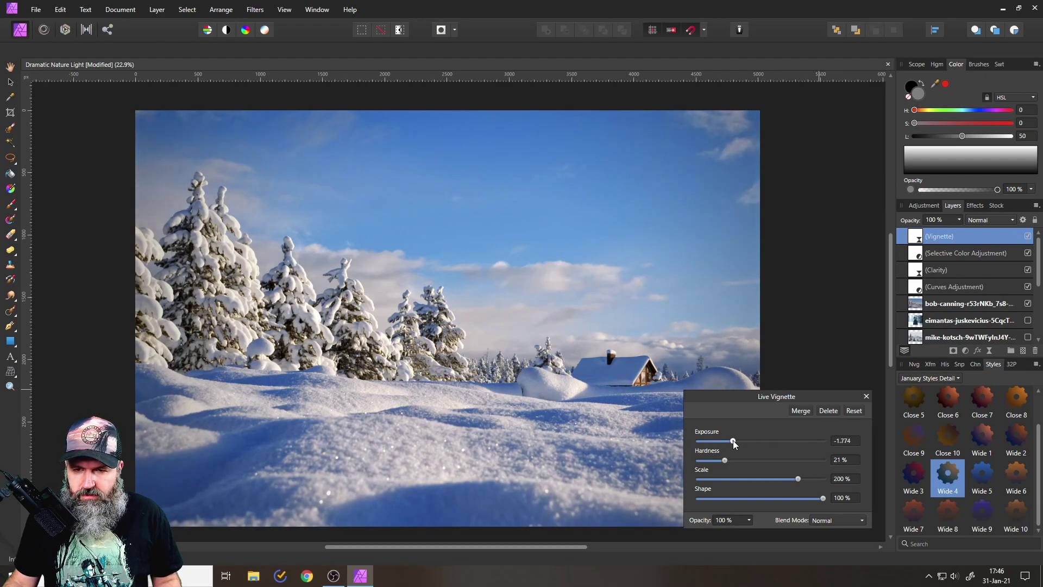
pyautogui.click(867, 396)
pyautogui.press('m')
pyautogui.scroll(-1, 687, 296)
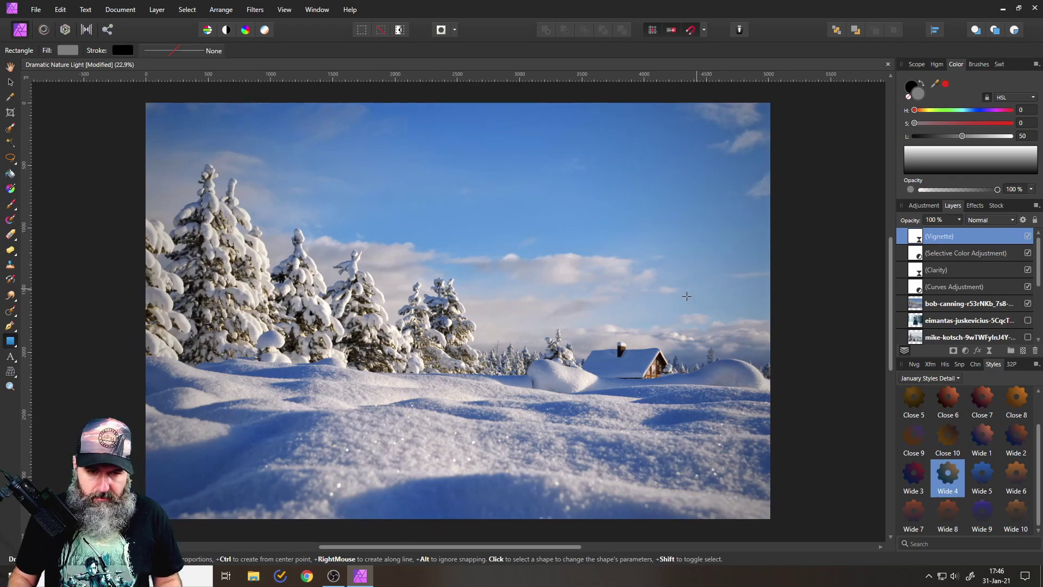
# Duplicate the snowy trees photo layer and move the copy above the Vignette to the top of the layer stack.
pyautogui.click(916, 305)
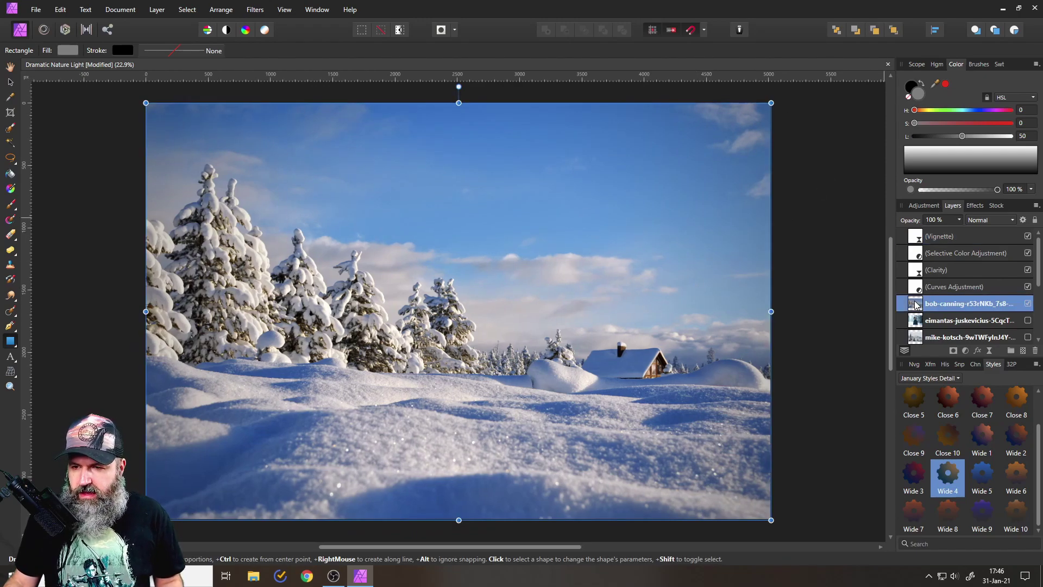
pyautogui.rightClick(917, 305)
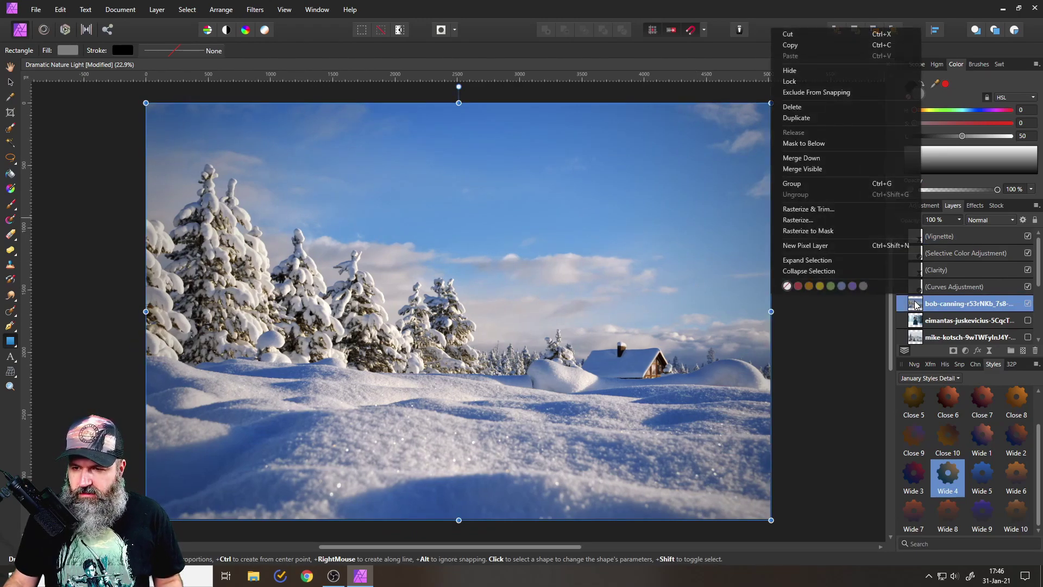
pyautogui.click(806, 118)
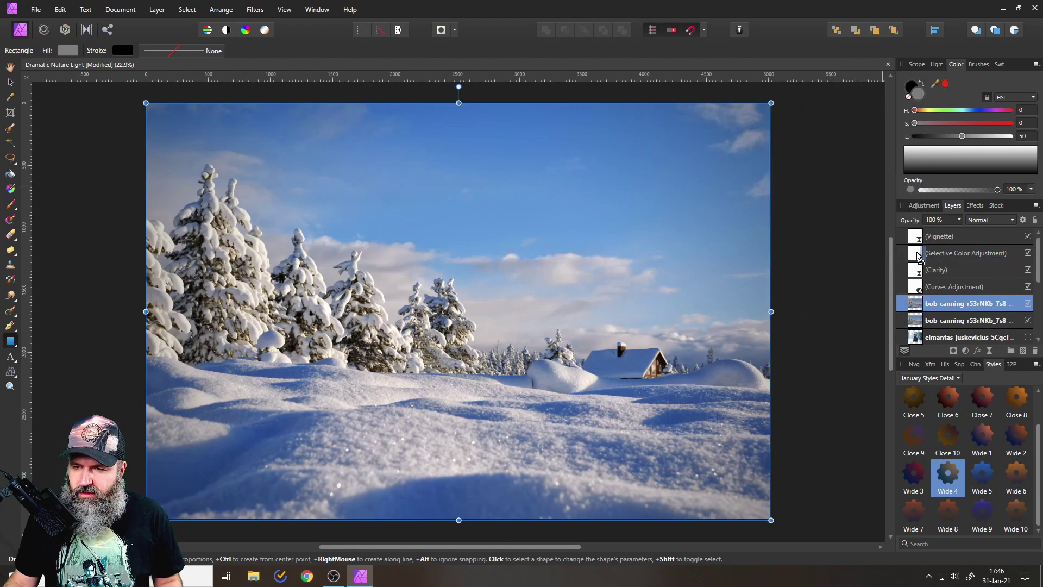
pyautogui.moveTo(918, 228); pyautogui.dragTo(918, 229)
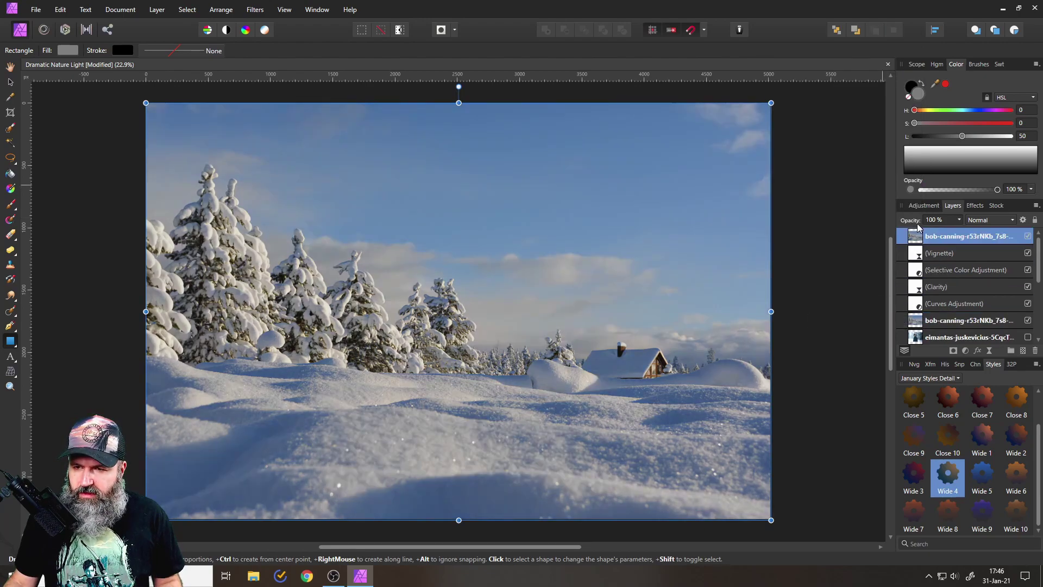
# Toggle the visibility of the duplicate photo layer to compare the original with the edited image.
pyautogui.click(1029, 236)
pyautogui.click(1029, 237)
pyautogui.click(1028, 236)
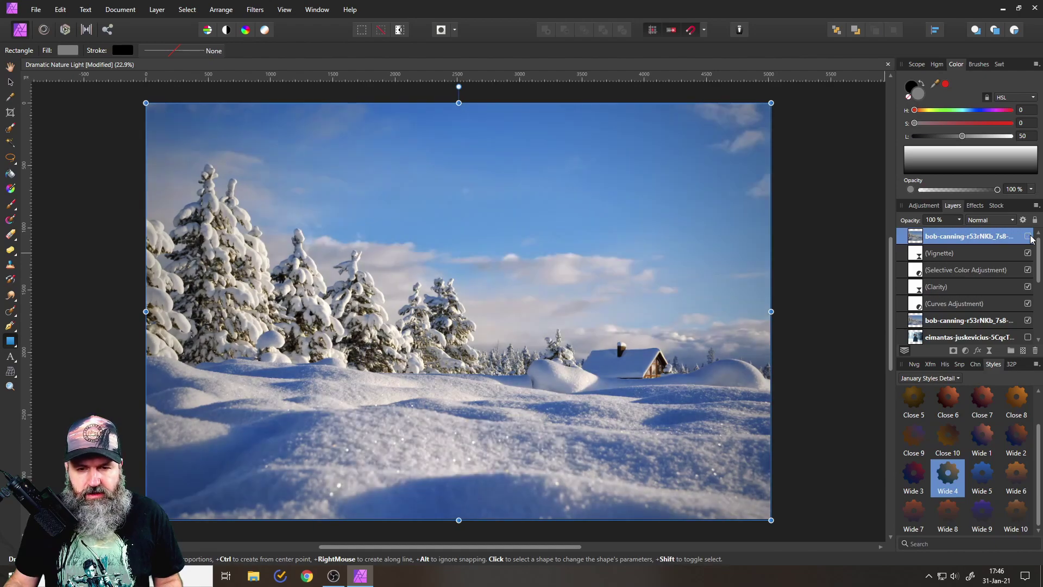
pyautogui.click(1029, 237)
pyautogui.click(1028, 237)
pyautogui.click(1029, 237)
pyautogui.click(1028, 237)
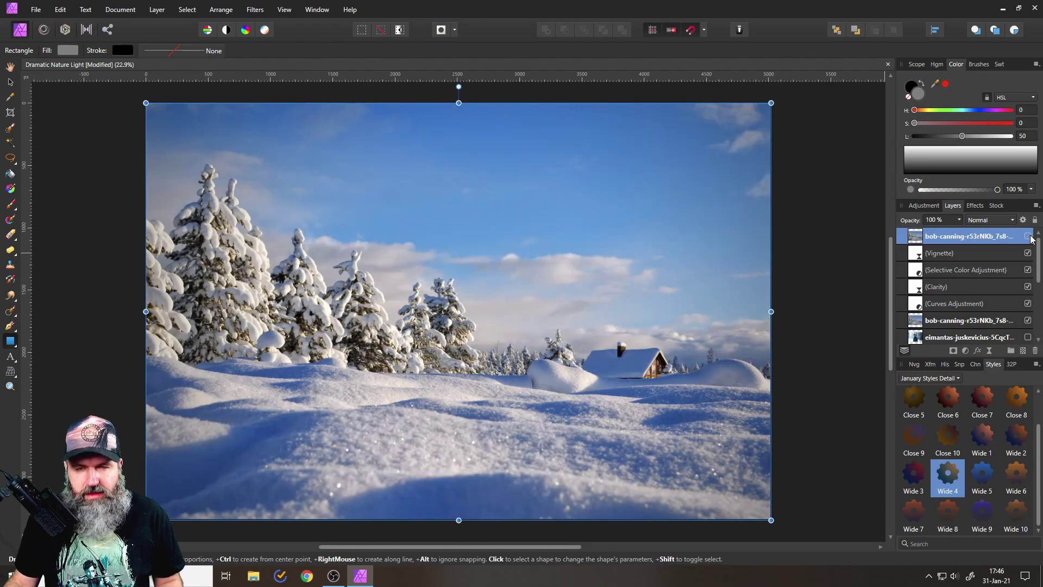
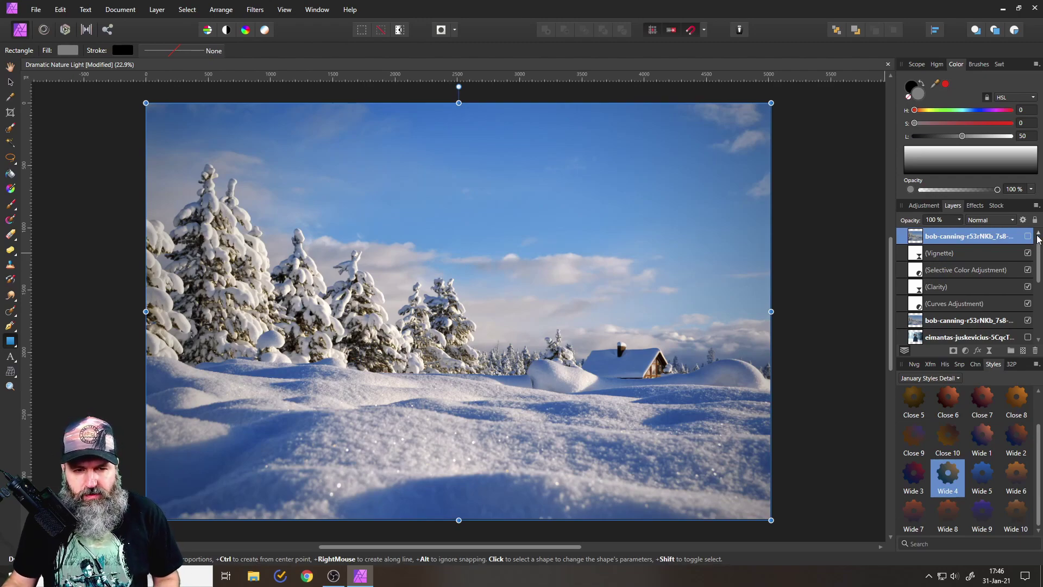
# Delete the duplicate photo layer together with the Vignette, Selective Color, Clarity and Curves layers.
pyautogui.click(946, 303)
pyautogui.click(950, 239)
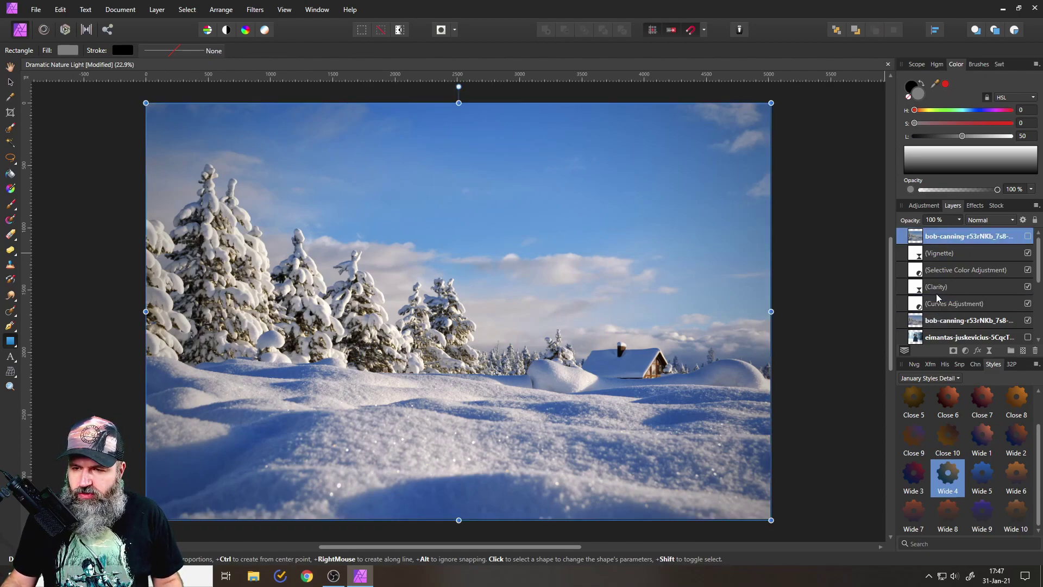
pyautogui.keyDown('shift'); pyautogui.click(939, 303); pyautogui.keyUp('shift')
pyautogui.click(1036, 352)
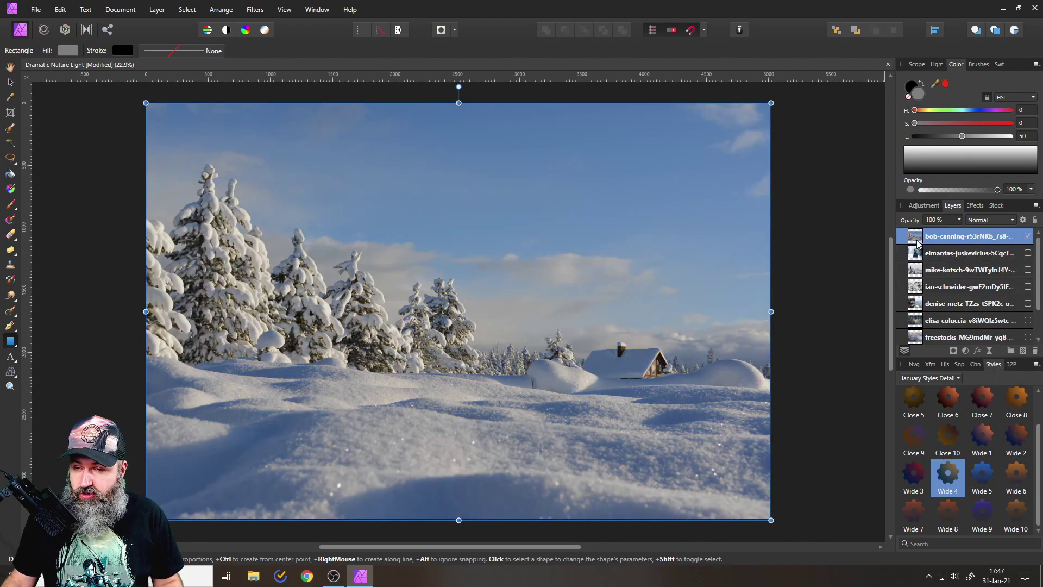
# Add an Exposure adjustment above the photo, set its Exposure to 0.8, and close its settings.
pyautogui.click(965, 351)
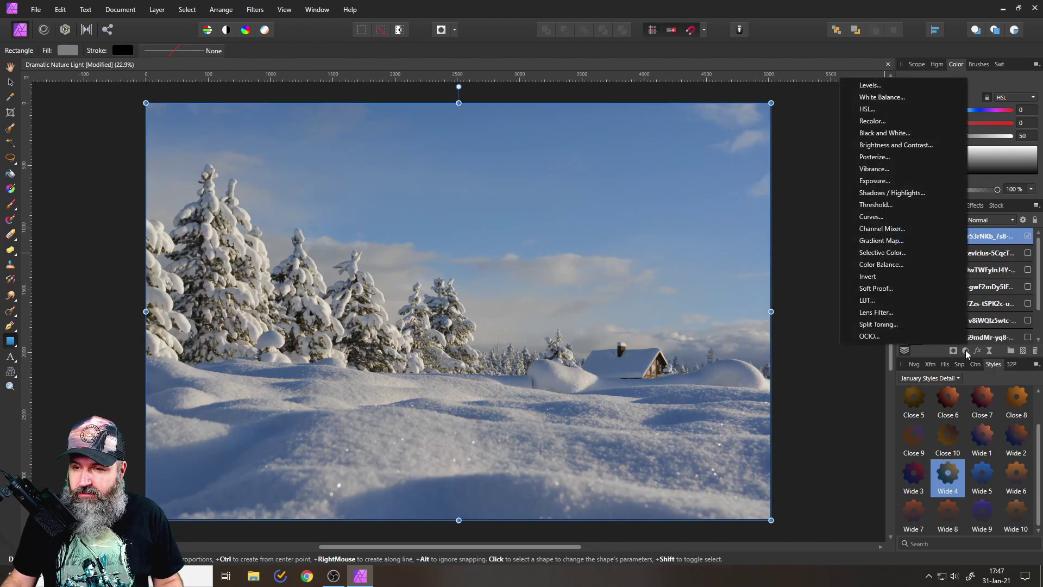
pyautogui.click(880, 183)
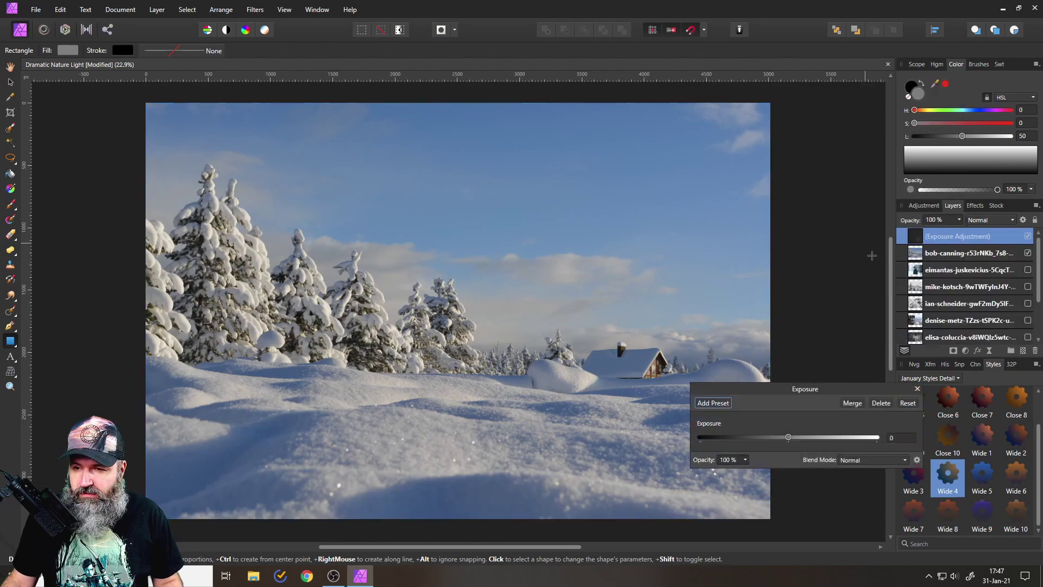
pyautogui.moveTo(790, 436)
pyautogui.mouseDown()
pyautogui.moveTo(803, 437)
pyautogui.moveTo(792, 439)
pyautogui.mouseUp()
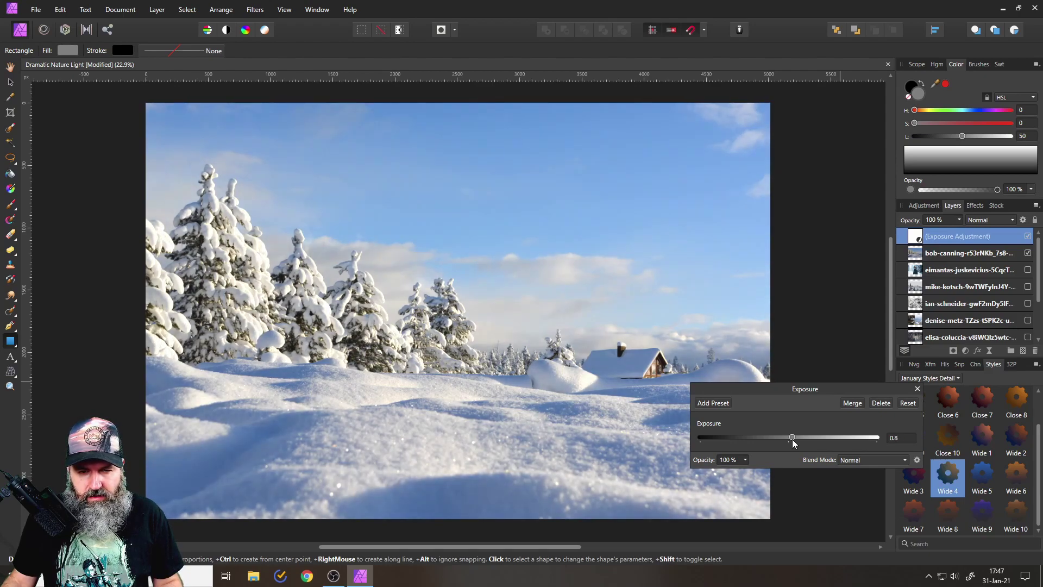
pyautogui.click(916, 390)
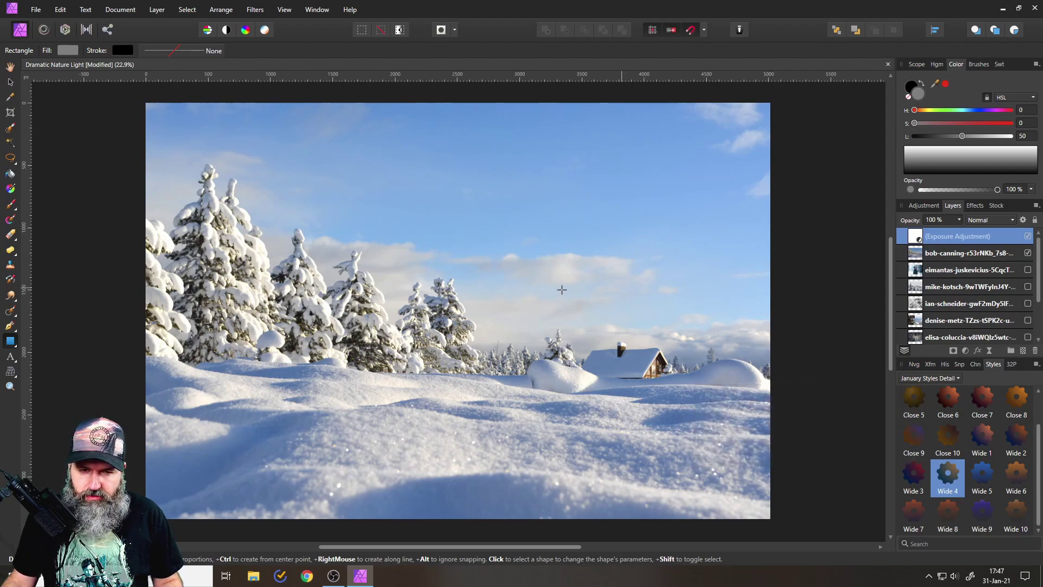
# Add an HSL adjustment and retarget its cyan range by sampling the blue of the sky.
pyautogui.click(965, 351)
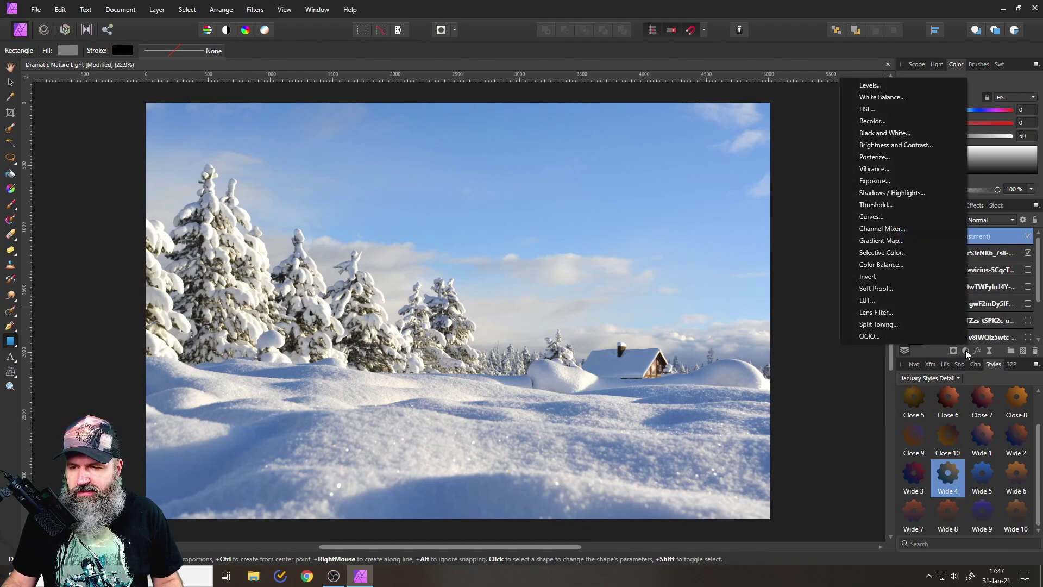
pyautogui.click(867, 109)
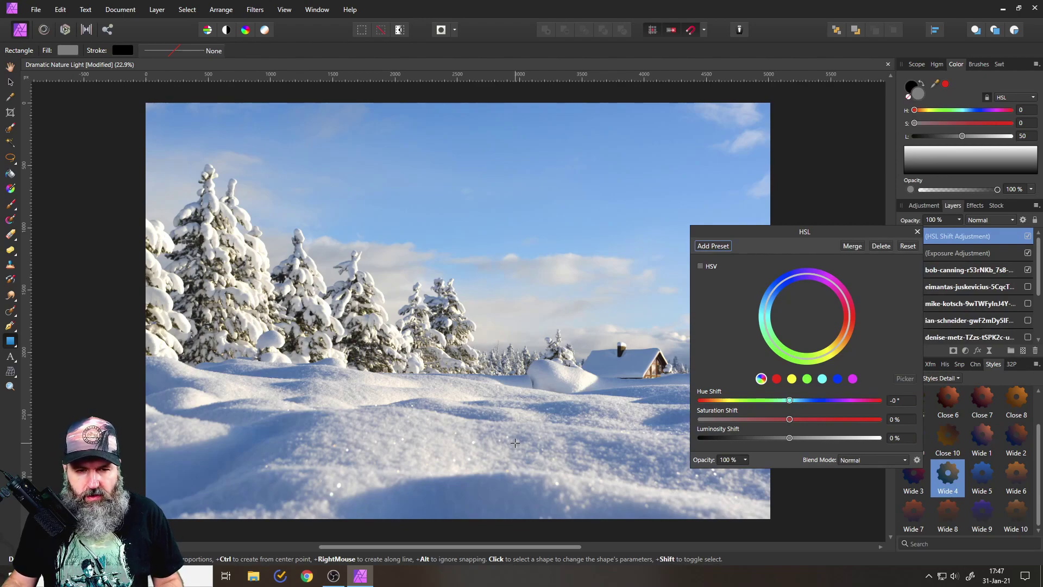
pyautogui.click(823, 379)
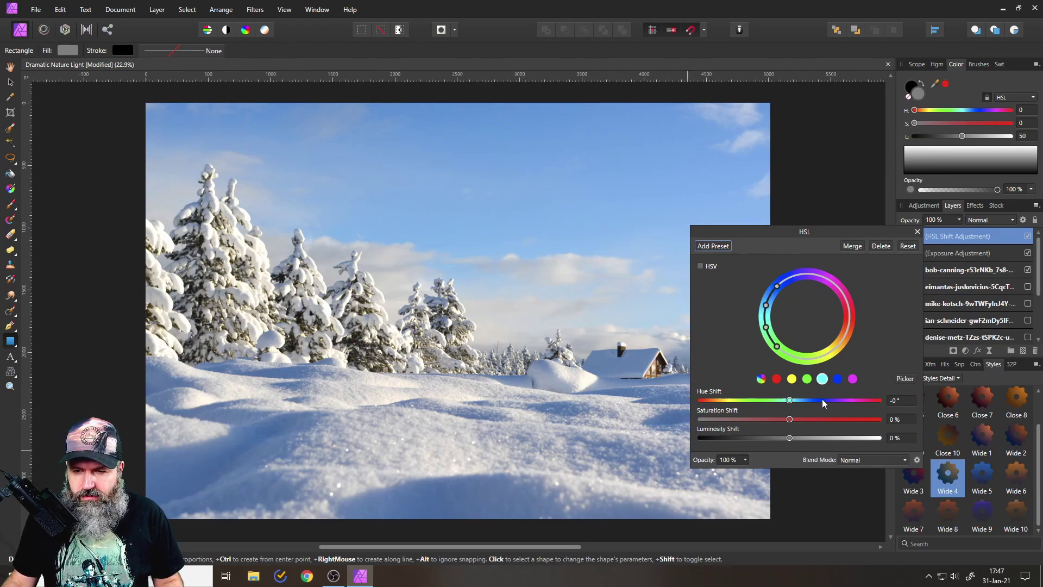
pyautogui.click(903, 378)
pyautogui.click(532, 194)
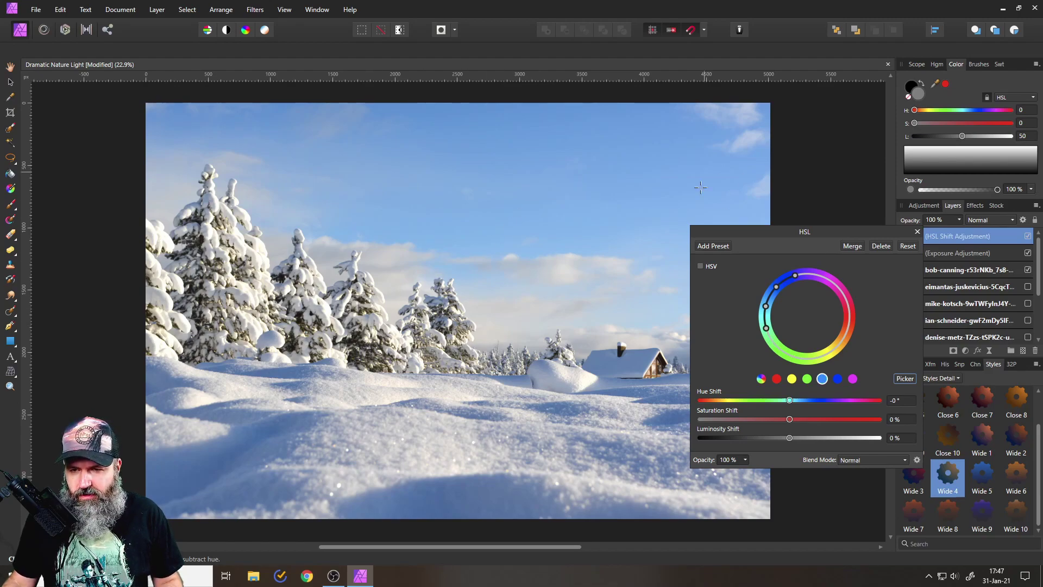
# Set the sampled blue range's Hue Shift to 32.3°, Saturation Shift to -22% and Luminosity Shift to -2%, and close the settings.
pyautogui.moveTo(769, 232); pyautogui.dragTo(815, 210)
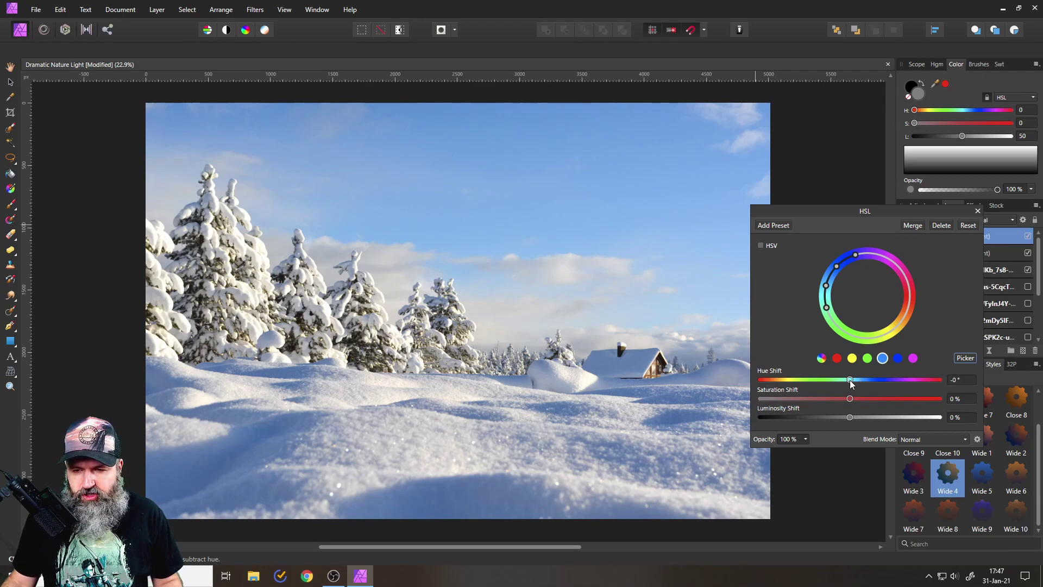
pyautogui.moveTo(851, 380); pyautogui.dragTo(823, 398)
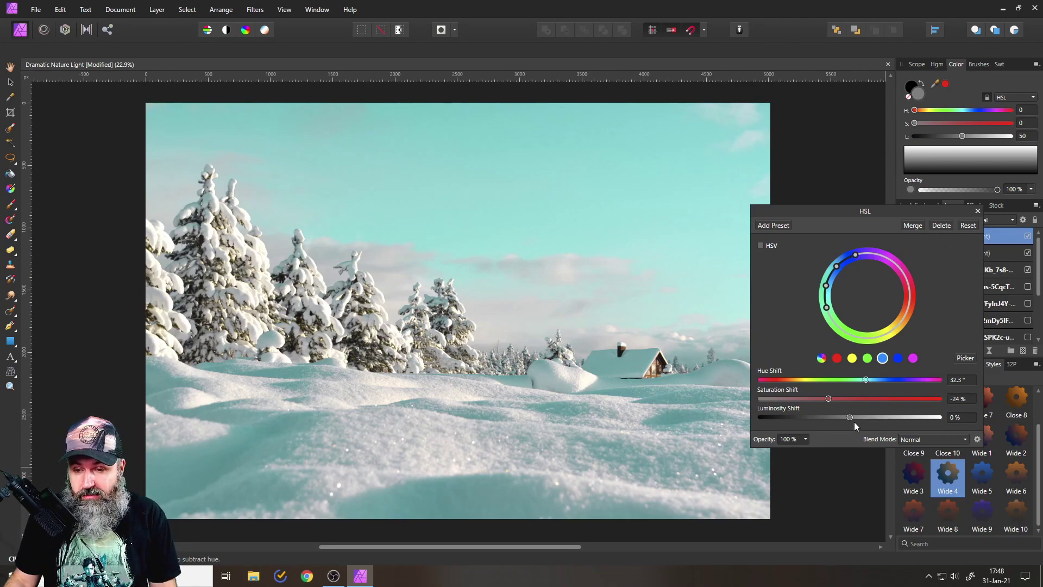
pyautogui.moveTo(849, 421); pyautogui.dragTo(842, 418)
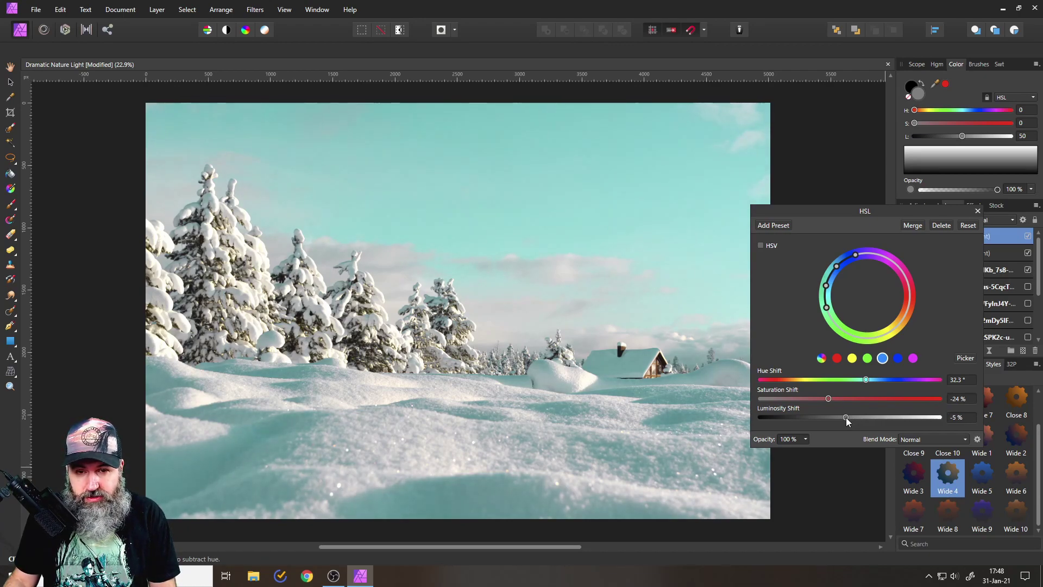
pyautogui.moveTo(830, 397)
pyautogui.mouseDown()
pyautogui.moveTo(895, 402)
pyautogui.moveTo(833, 398)
pyautogui.mouseUp()
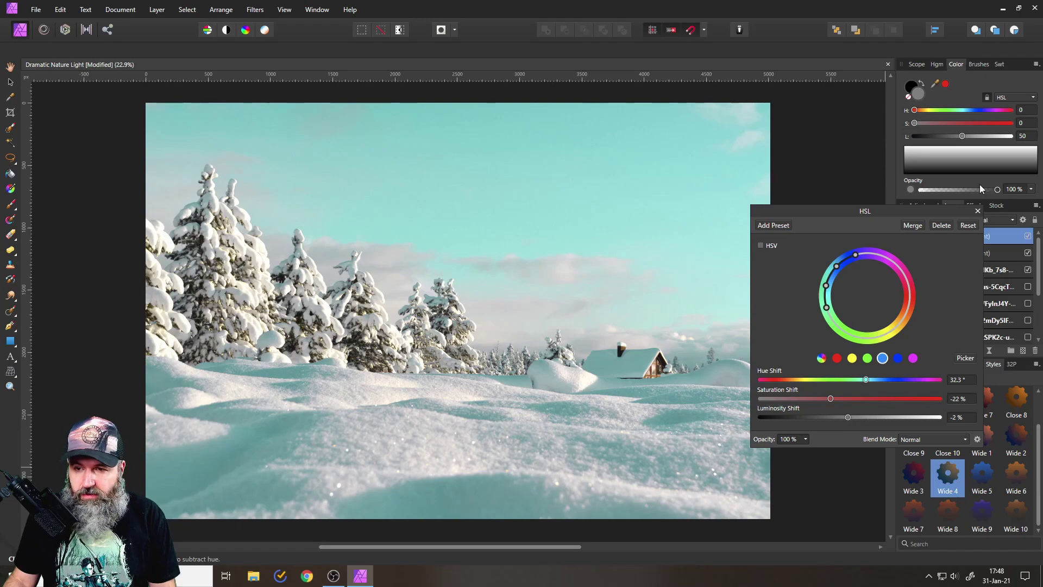
pyautogui.click(977, 211)
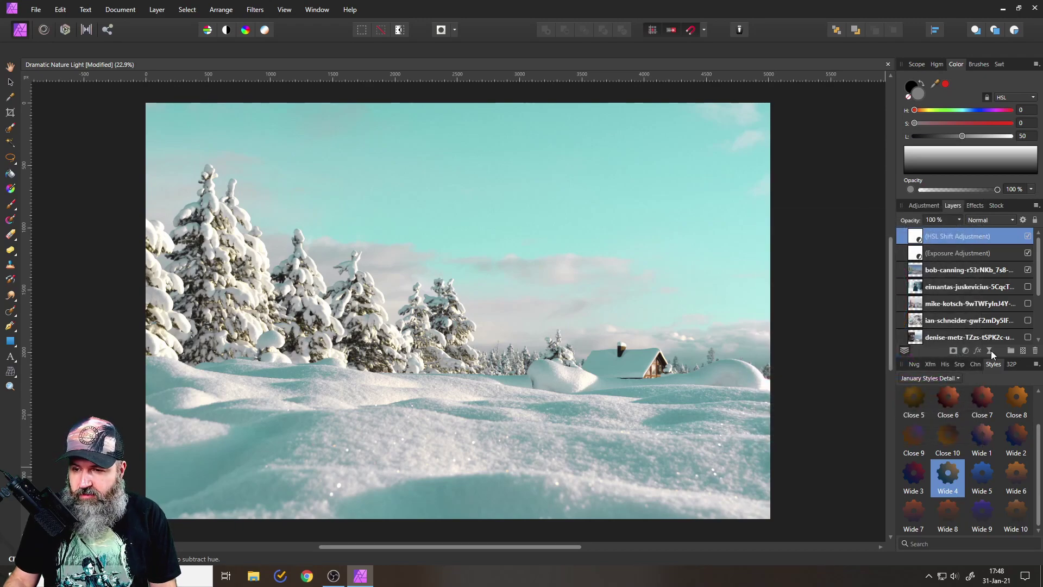
# Add a live Clarity filter at about 60% Strength and move it out of the HSL adjustment to the top of the stack.
pyautogui.click(989, 351)
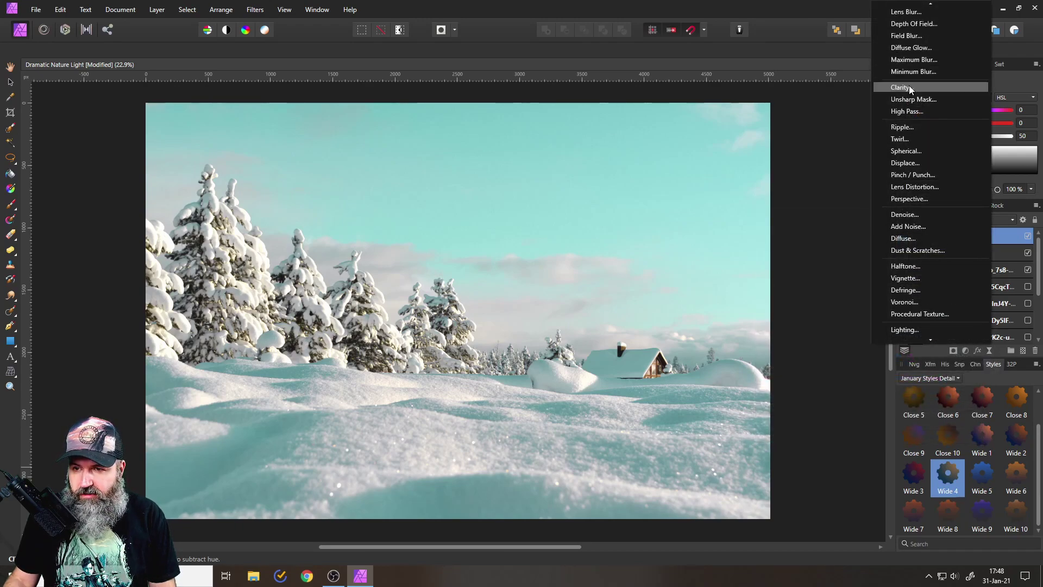
pyautogui.click(911, 88)
pyautogui.moveTo(761, 497); pyautogui.dragTo(797, 496)
pyautogui.click(903, 236)
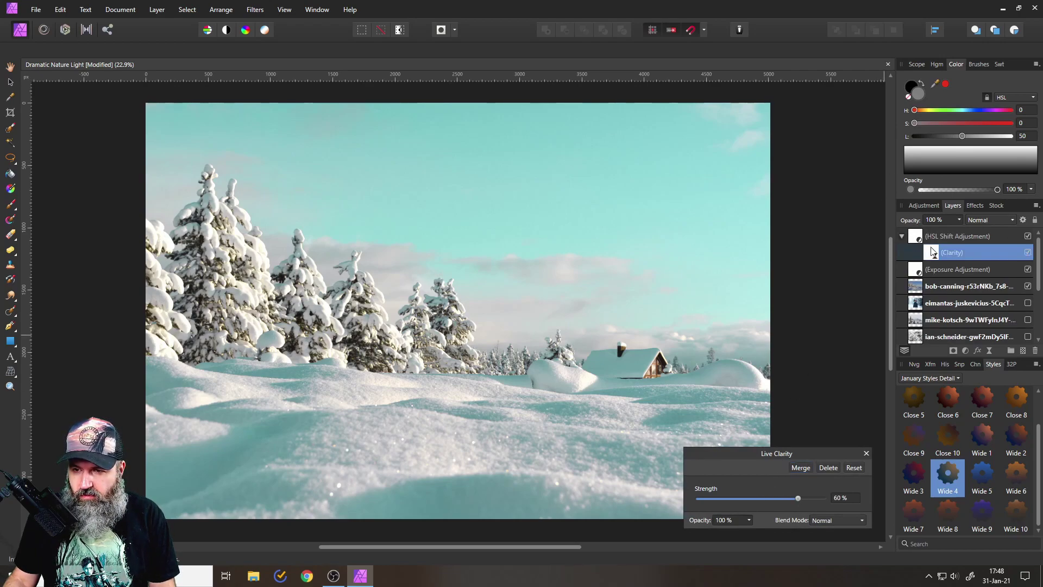
pyautogui.moveTo(933, 255); pyautogui.dragTo(926, 231)
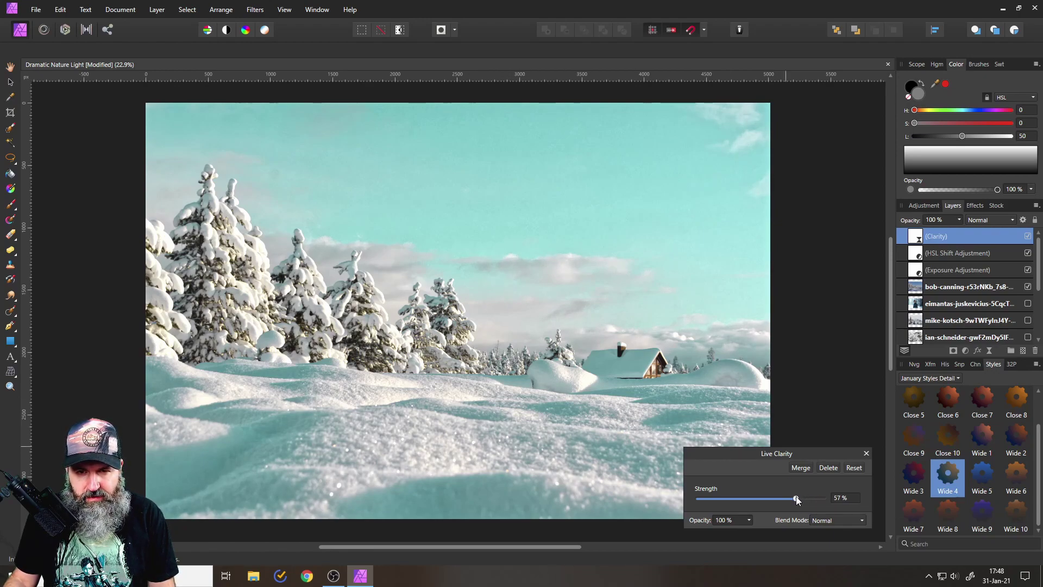
# Try Clarity Strength values of 67% and 43%, judging the noise in the sky up close.
pyautogui.moveTo(803, 497)
pyautogui.mouseDown()
pyautogui.moveTo(770, 497)
pyautogui.moveTo(803, 497)
pyautogui.mouseUp()
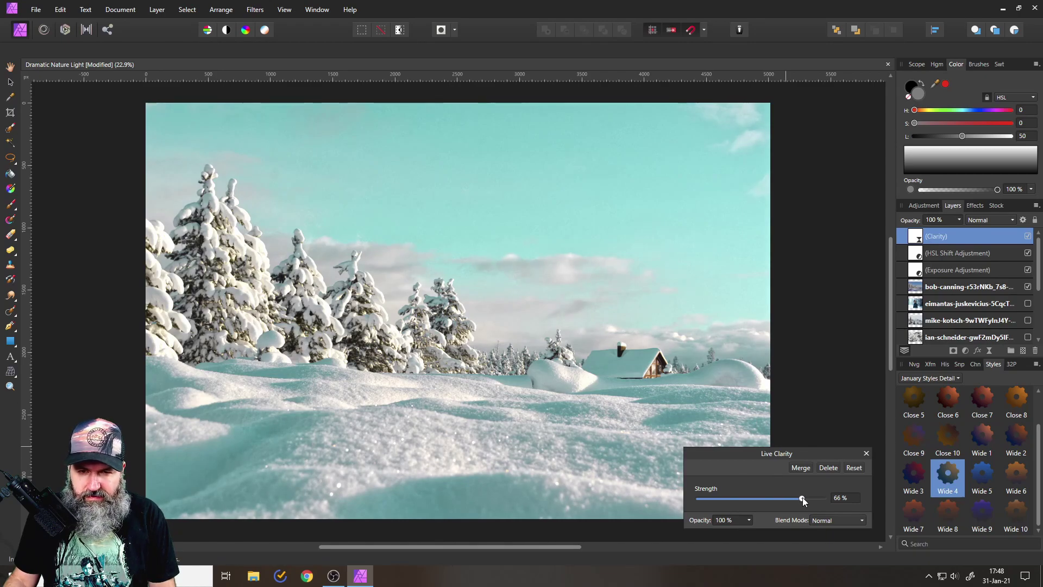
pyautogui.scroll(3, 552, 169)
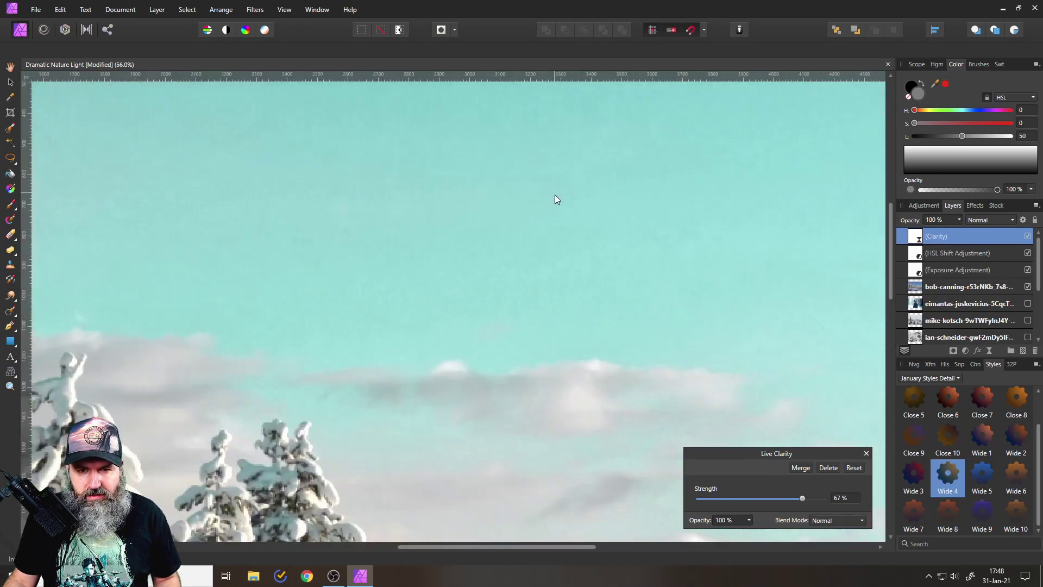
pyautogui.scroll(3, 539, 357)
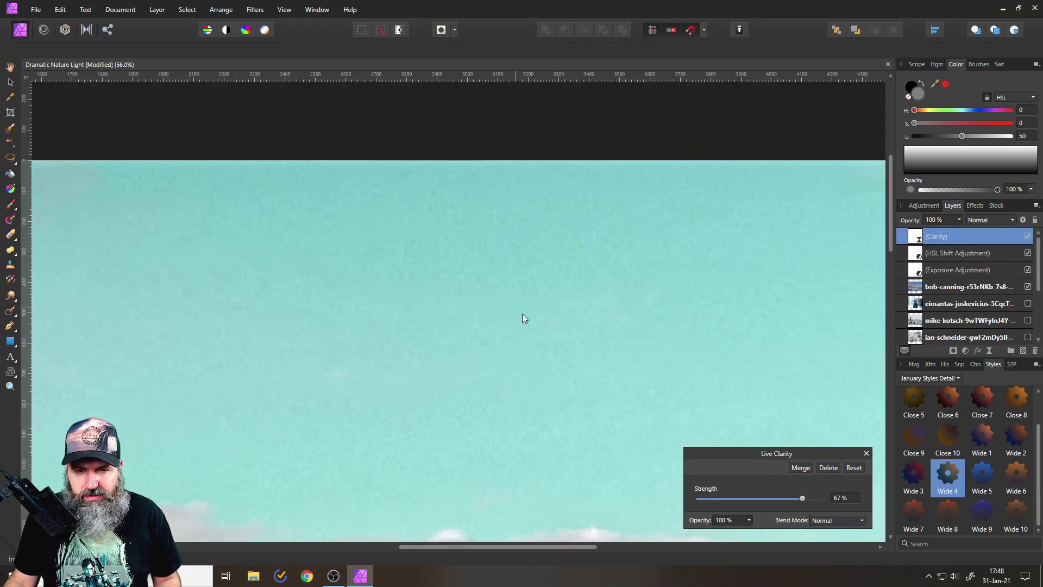
pyautogui.moveTo(805, 500)
pyautogui.mouseDown()
pyautogui.moveTo(740, 496)
pyautogui.moveTo(788, 501)
pyautogui.mouseUp()
pyautogui.moveTo(800, 449); pyautogui.dragTo(795, 388)
pyautogui.scroll(-4, 558, 391)
pyautogui.scroll(3, 586, 317)
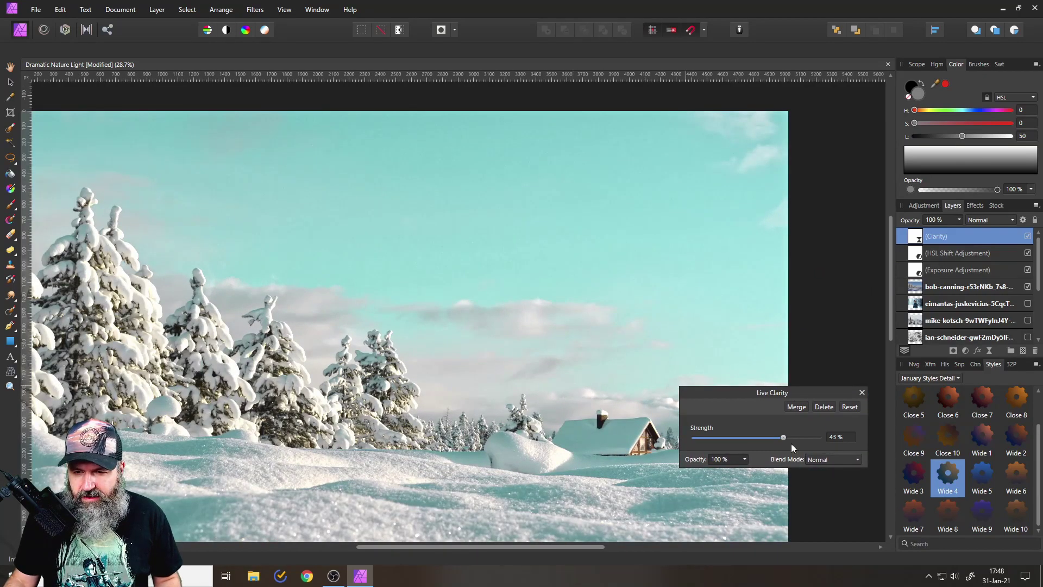
# Set the Clarity Strength to 100%, close its settings, and invert the filter's mask to black.
pyautogui.moveTo(783, 437); pyautogui.dragTo(824, 439)
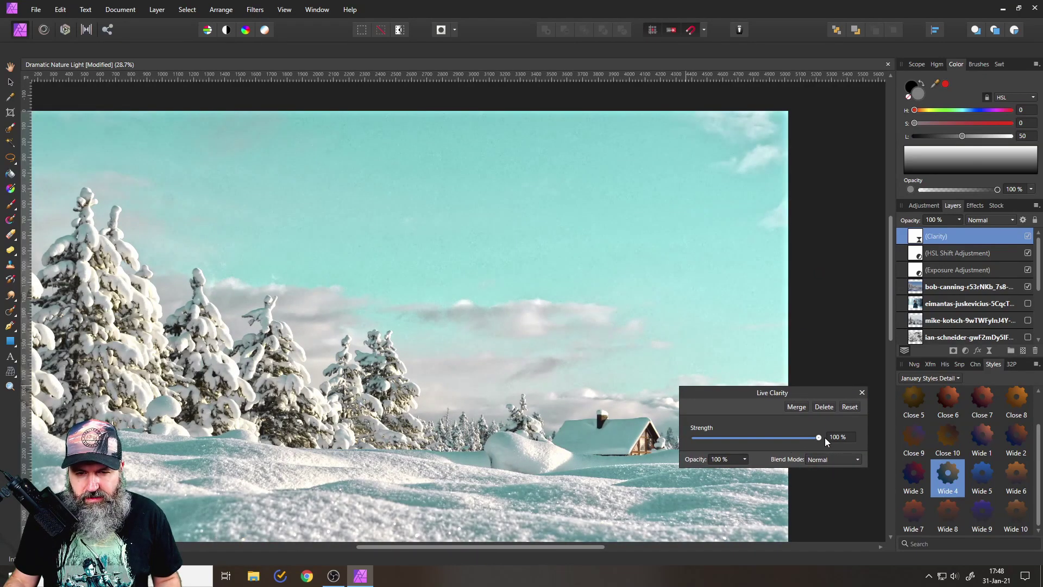
pyautogui.click(862, 392)
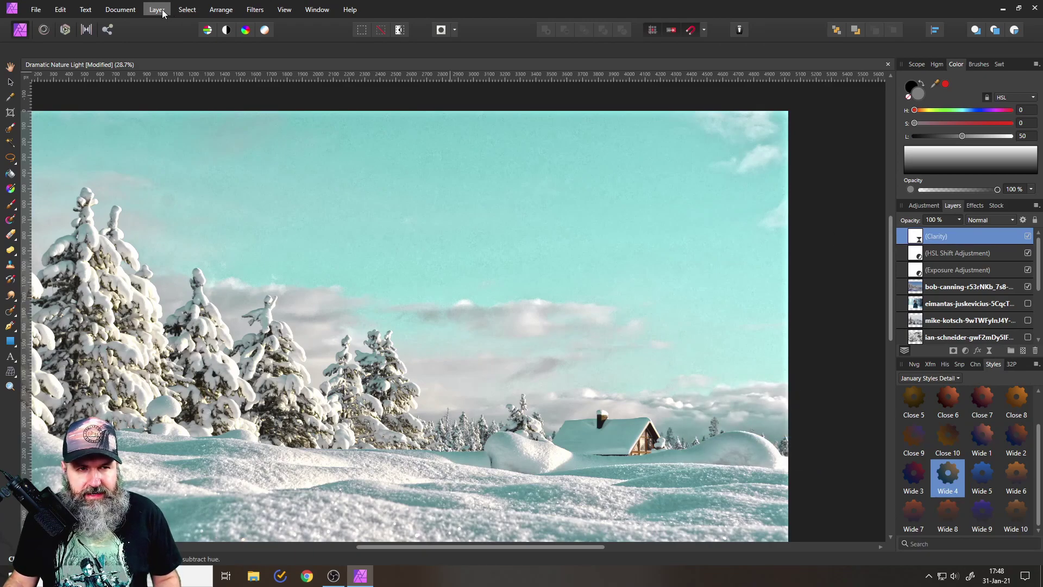
pyautogui.click(156, 9)
pyautogui.click(132, 34)
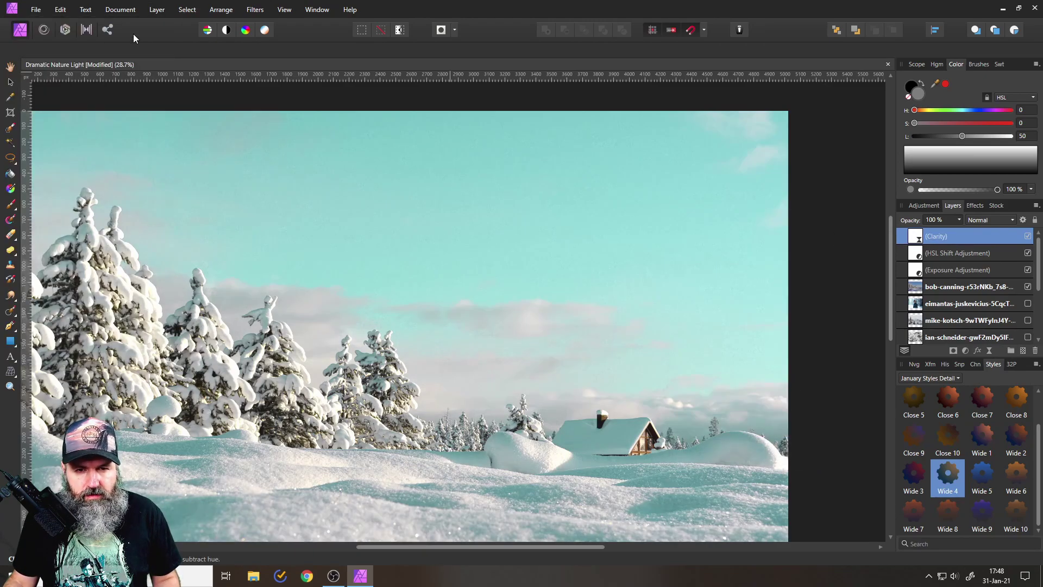
# Activate the Paint Brush, set its Width to 451 px, and choose white (FFFFFF) as the paint colour.
pyautogui.click(9, 204)
pyautogui.click(63, 50)
pyautogui.moveTo(64, 60); pyautogui.dragTo(58, 60)
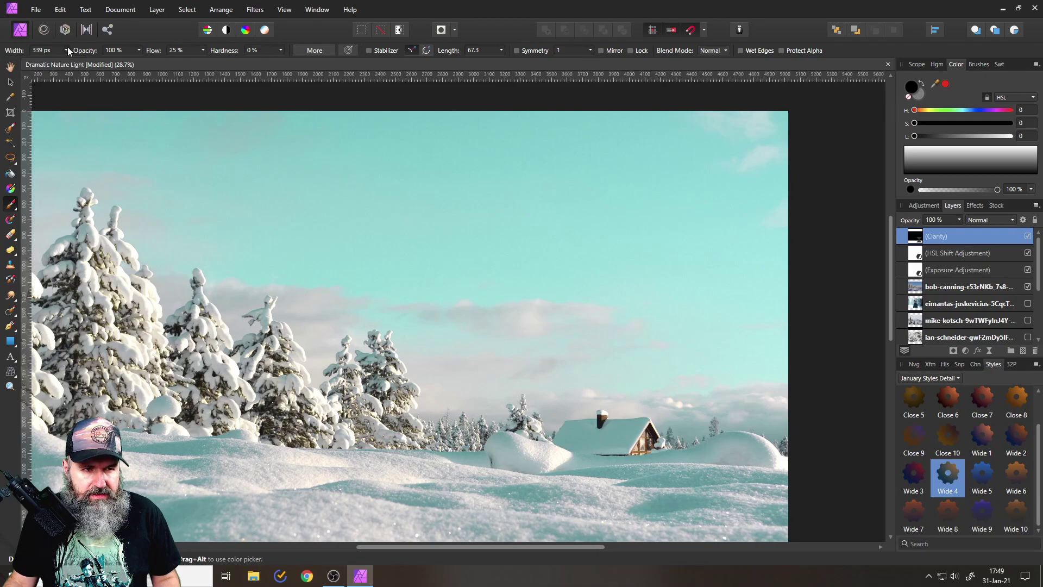
pyautogui.click(66, 50)
pyautogui.moveTo(66, 60); pyautogui.dragTo(74, 60)
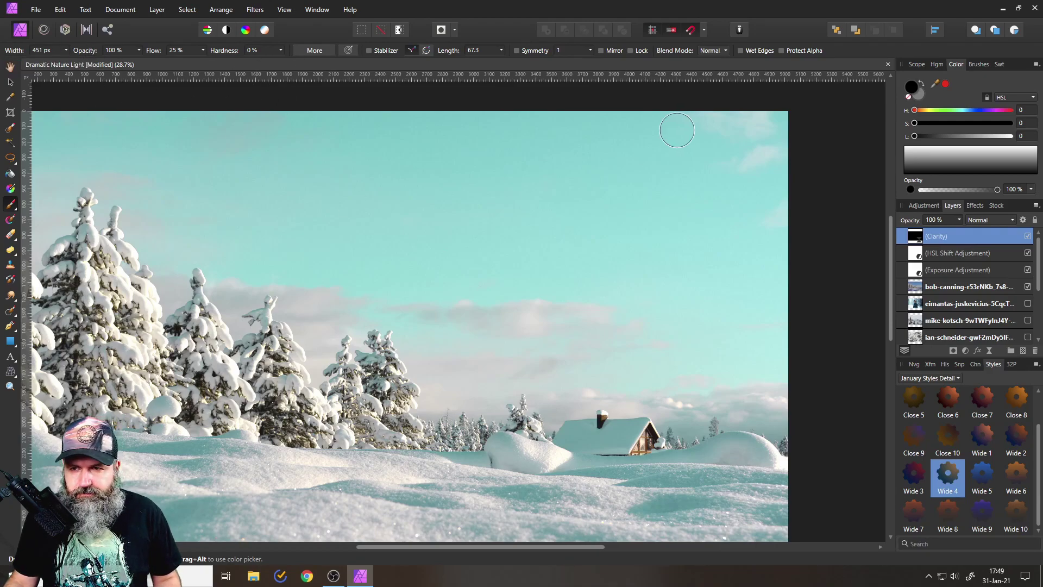
pyautogui.doubleClick(918, 94)
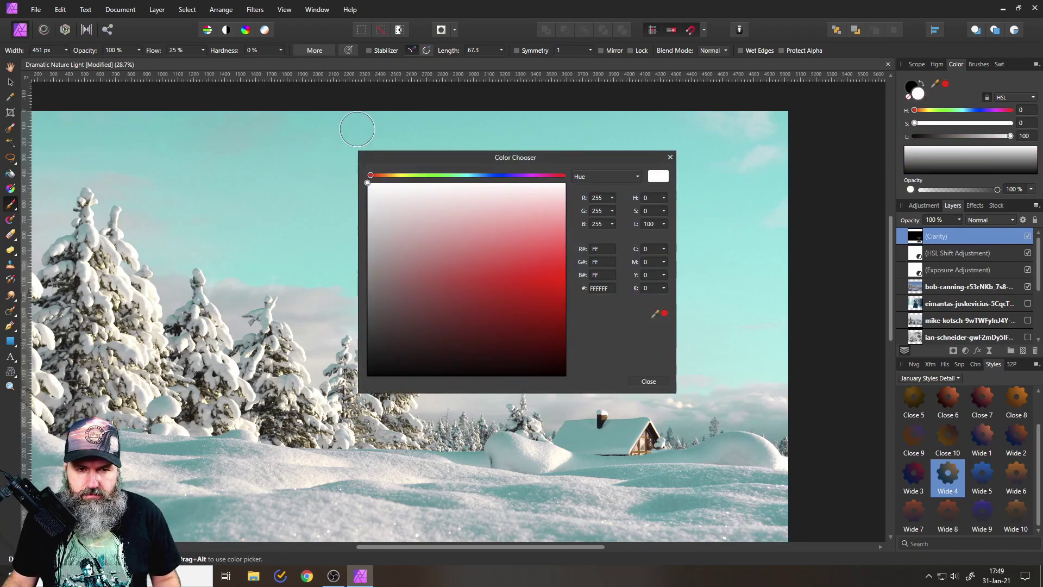
# Close the colour chooser and paint white on the Clarity mask over the clouds above the trees.
pyautogui.click(670, 156)
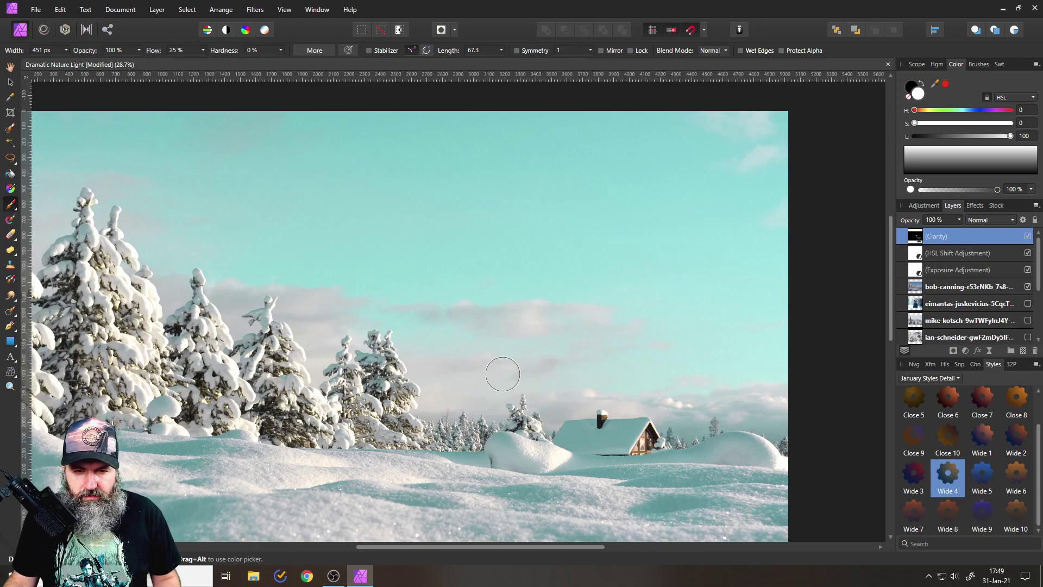
pyautogui.moveTo(454, 365)
pyautogui.mouseDown()
pyautogui.moveTo(509, 343)
pyautogui.moveTo(527, 318)
pyautogui.moveTo(557, 315)
pyautogui.moveTo(514, 321)
pyautogui.moveTo(592, 325)
pyautogui.mouseUp()
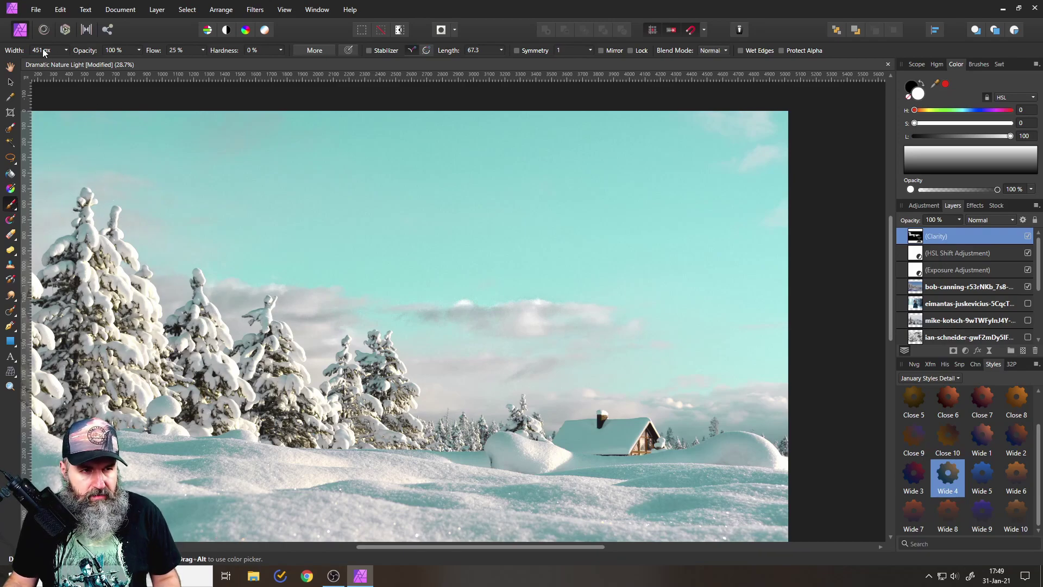
# Set the brush Width to 1235 px and paint the Clarity effect into the snowy ground, checking the coverage across the photo.
pyautogui.click(66, 51)
pyautogui.moveTo(76, 62); pyautogui.dragTo(75, 60)
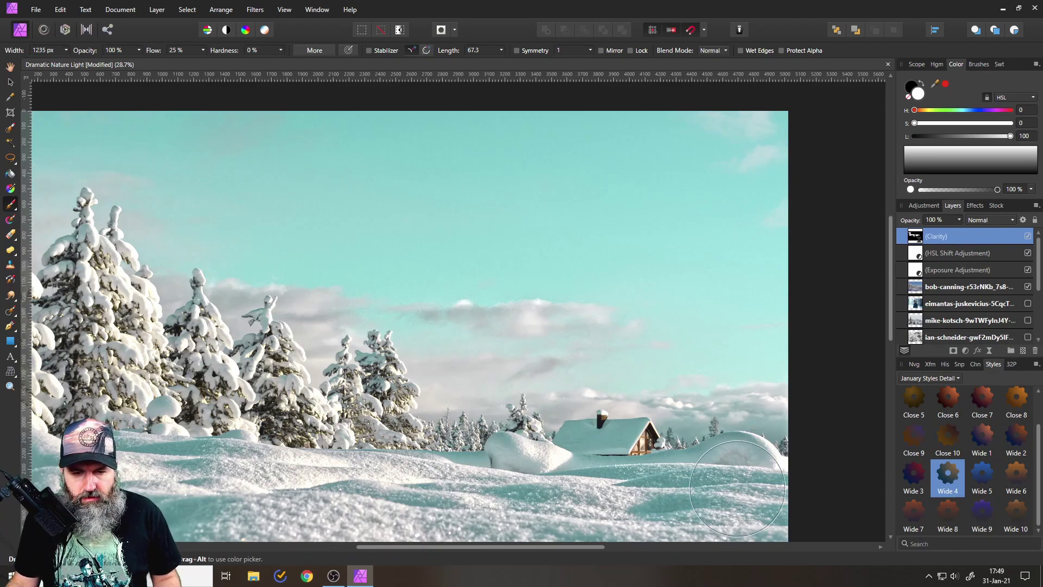
pyautogui.scroll(-3, 543, 435)
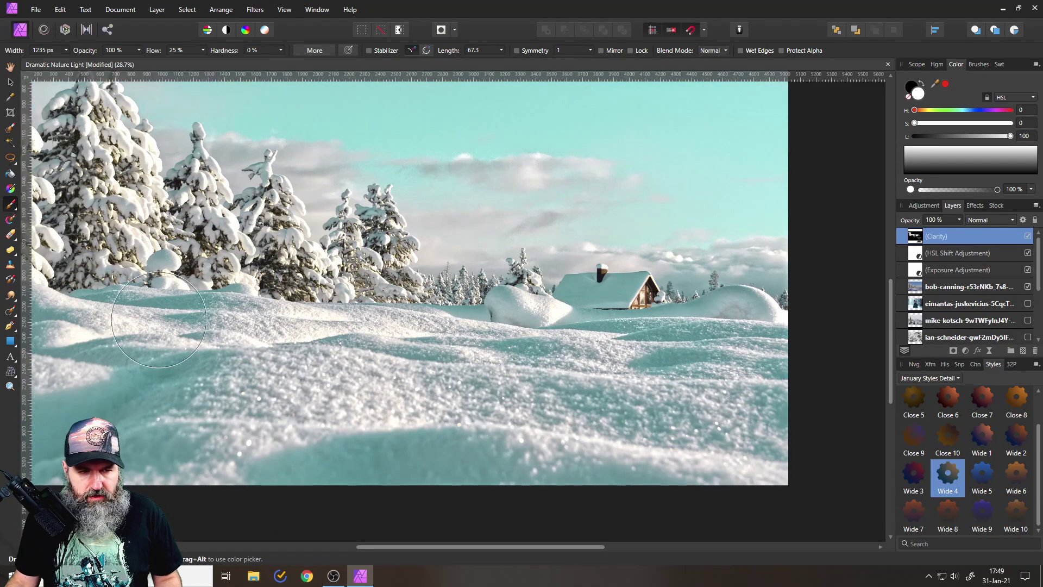
pyautogui.scroll(-2, 516, 402)
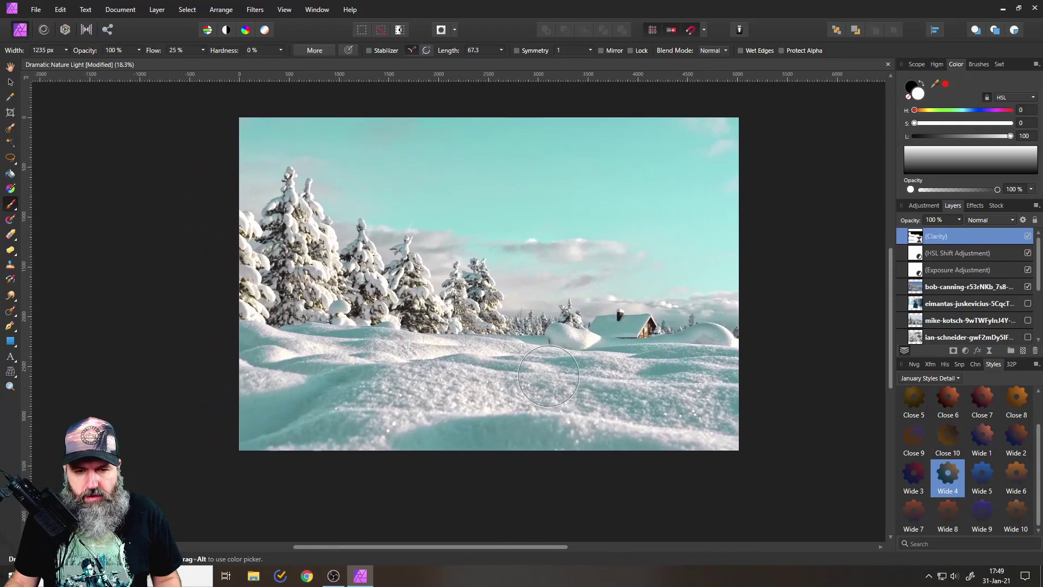
pyautogui.scroll(2, 553, 376)
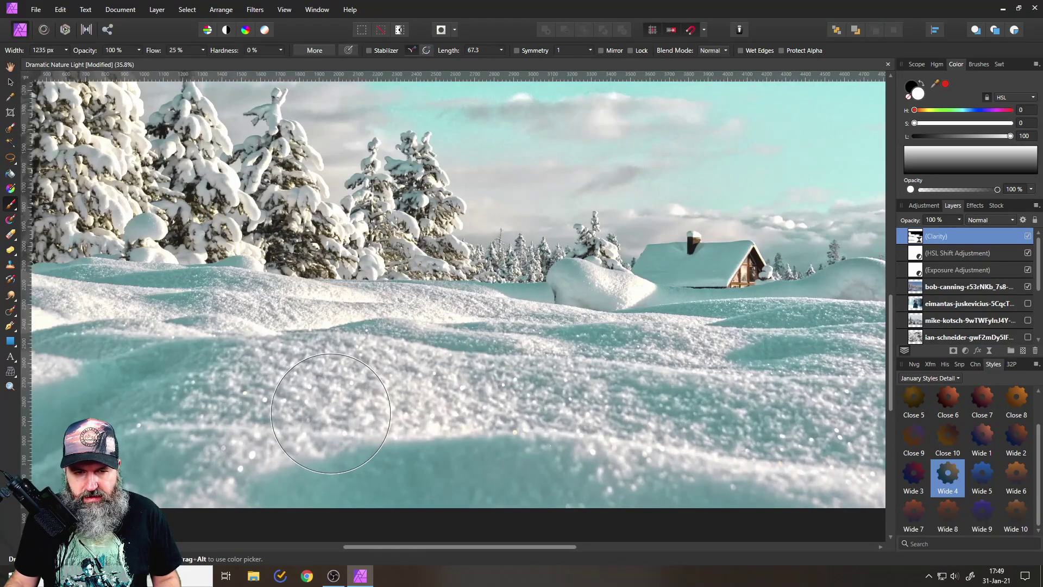
pyautogui.scroll(-2, 331, 413)
pyautogui.scroll(1, 476, 446)
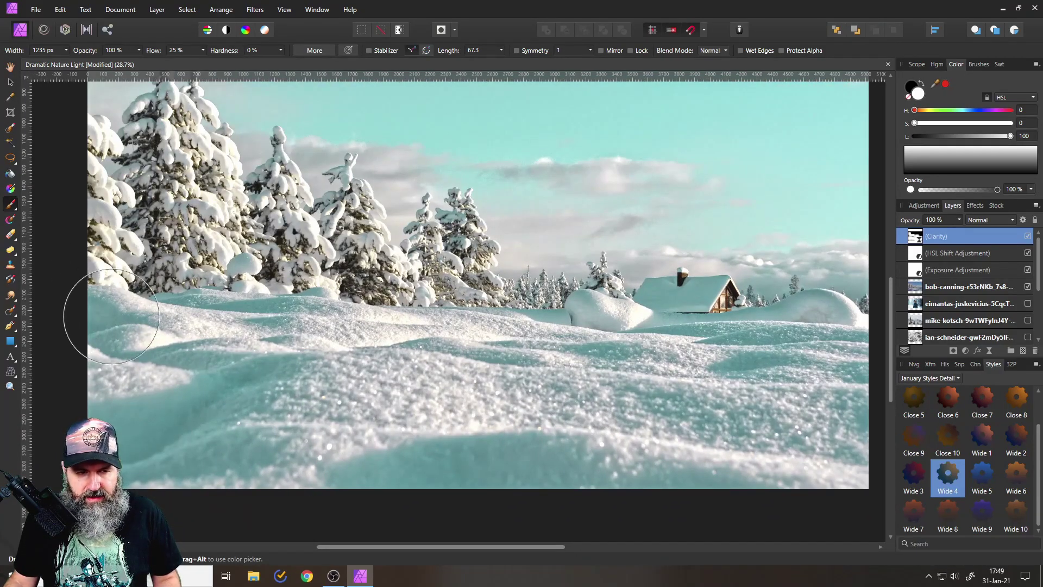
pyautogui.hscroll(3, 326, 439)
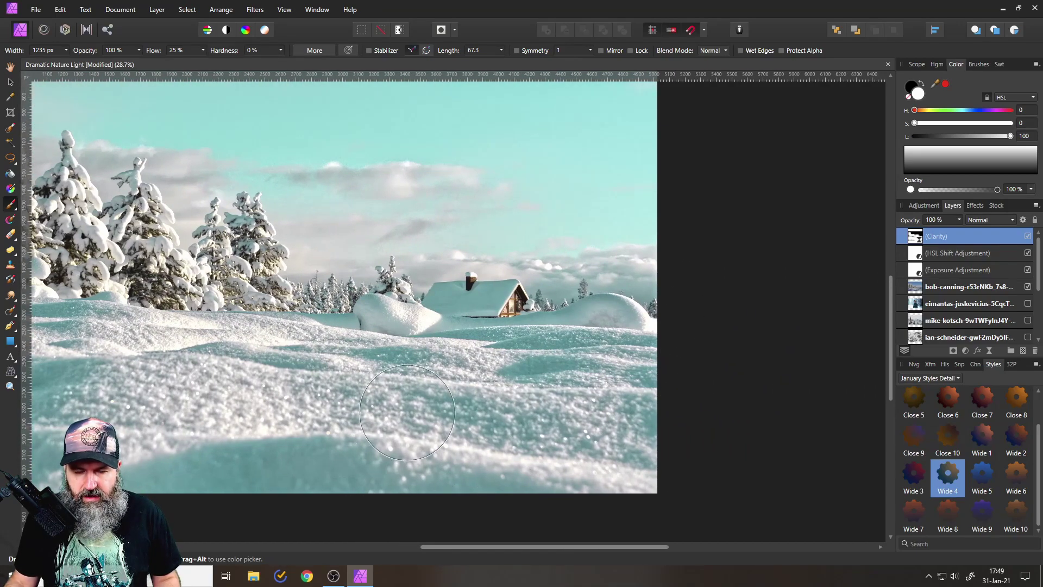
pyautogui.hscroll(-3, 407, 416)
pyautogui.scroll(-1, 406, 416)
# Switch the paint colour to black, set the brush Width to 2180 px, and soften the Clarity mask over the foreground snow.
pyautogui.click(911, 88)
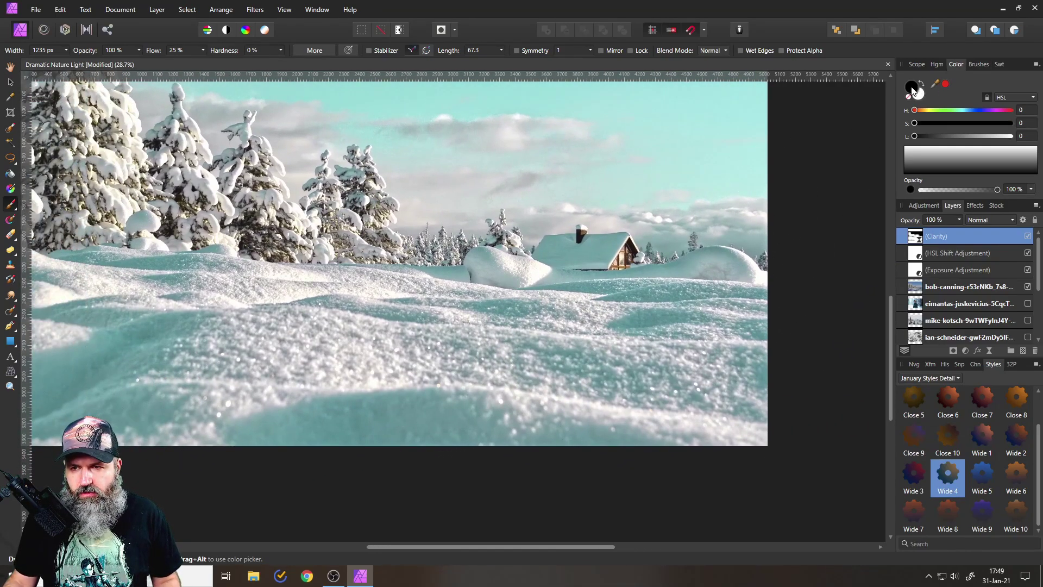
pyautogui.click(66, 50)
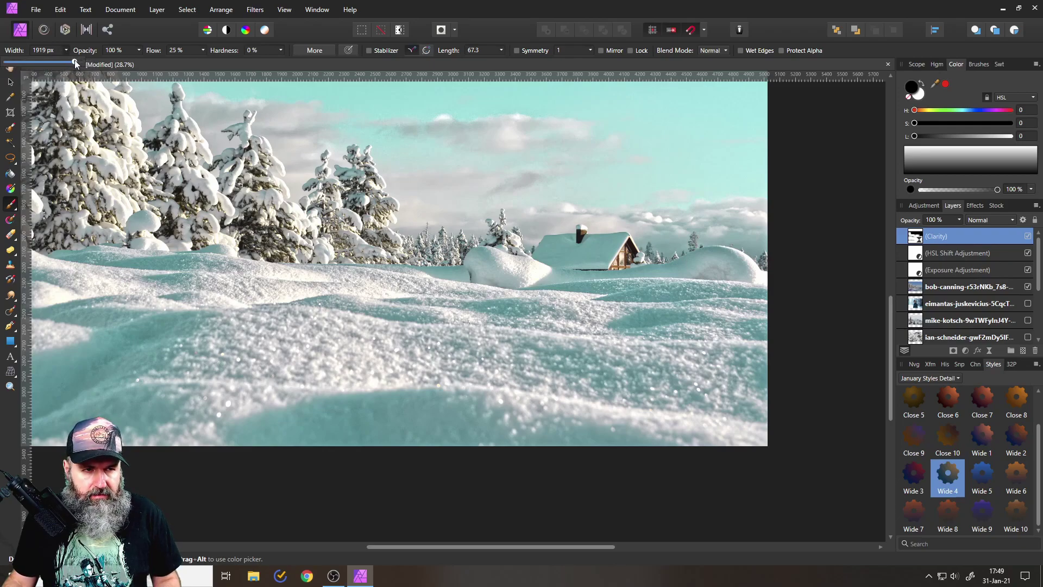
pyautogui.moveTo(75, 60); pyautogui.dragTo(82, 60)
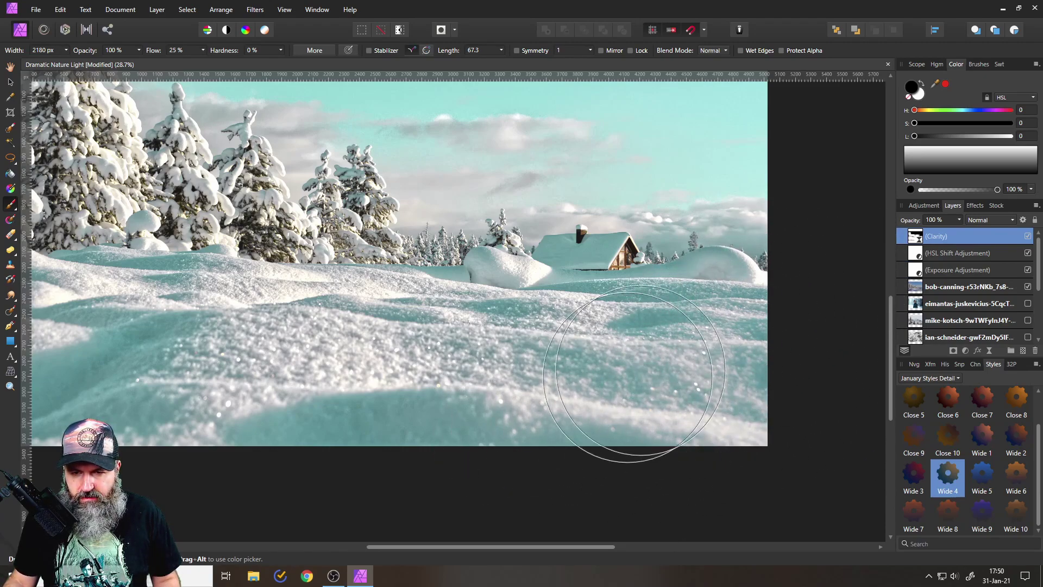
pyautogui.hscroll(-5, 361, 412)
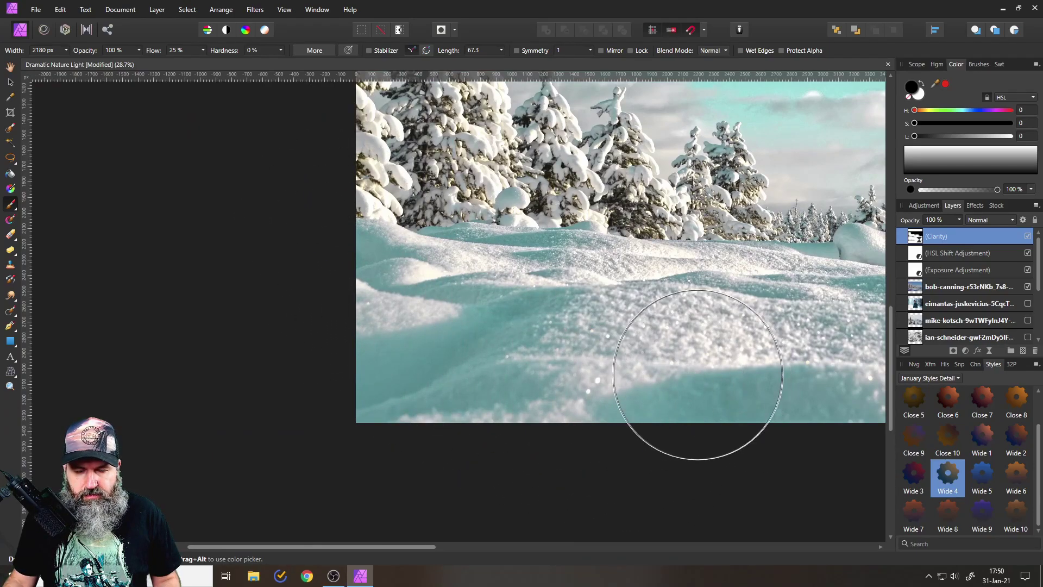
pyautogui.hscroll(5, 270, 352)
pyautogui.hscroll(-1, 152, 337)
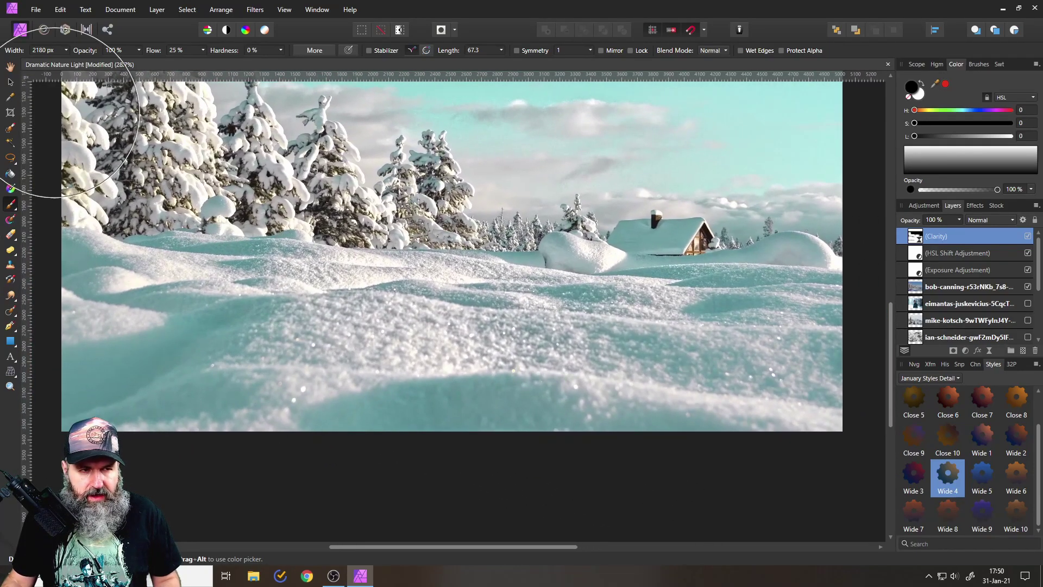
pyautogui.click(10, 82)
pyautogui.scroll(2, 437, 369)
pyautogui.scroll(-1, 435, 360)
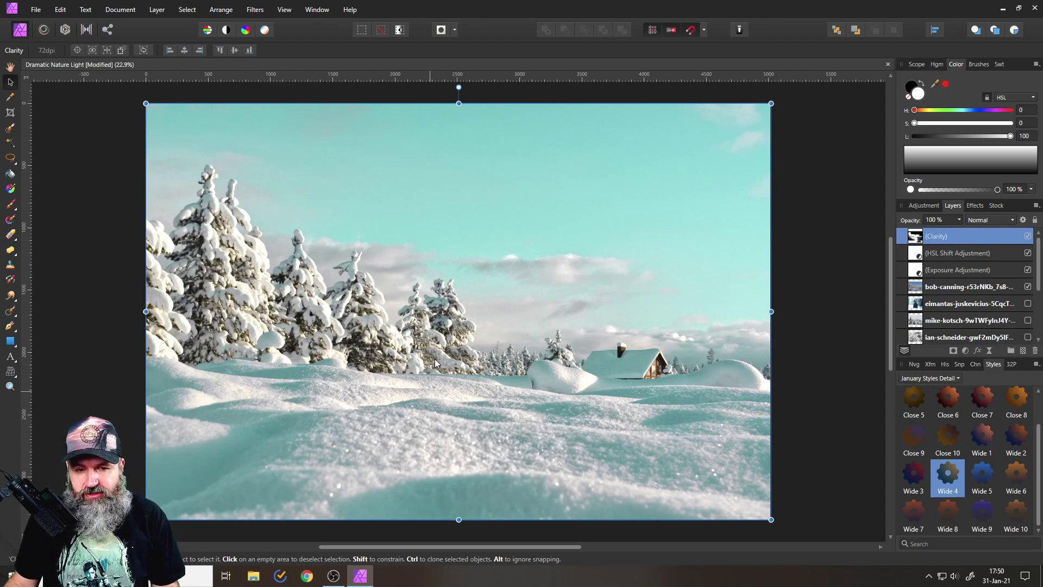
# Duplicate the original snowy trees photo layer, move the copy to the top of the stack, and toggle its visibility for a before/after comparison.
pyautogui.click(945, 287)
pyautogui.rightClick(945, 287)
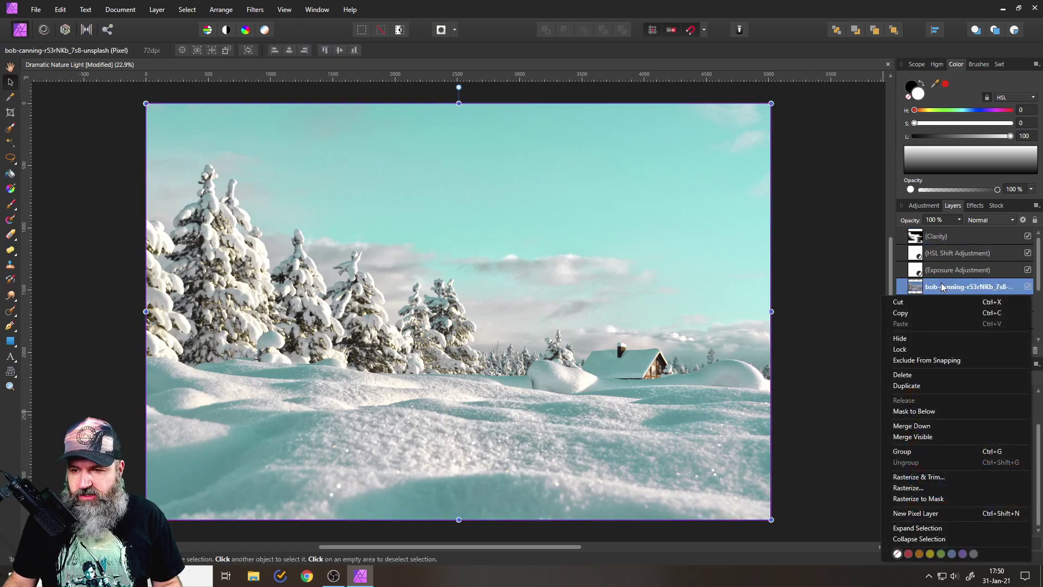
pyautogui.click(910, 385)
pyautogui.moveTo(917, 287); pyautogui.dragTo(924, 233)
pyautogui.click(1028, 237)
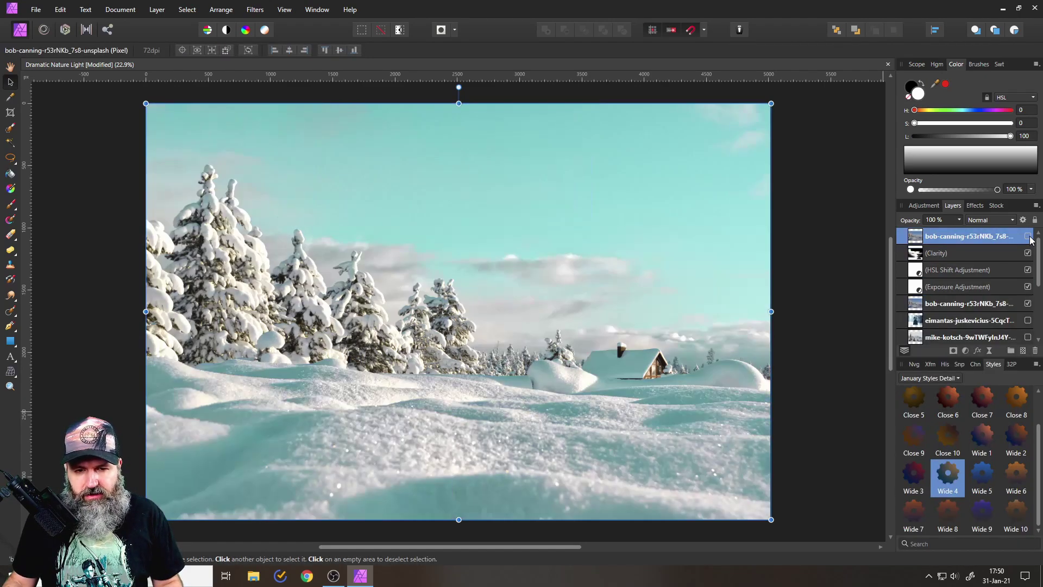
pyautogui.click(1028, 236)
pyautogui.click(1030, 238)
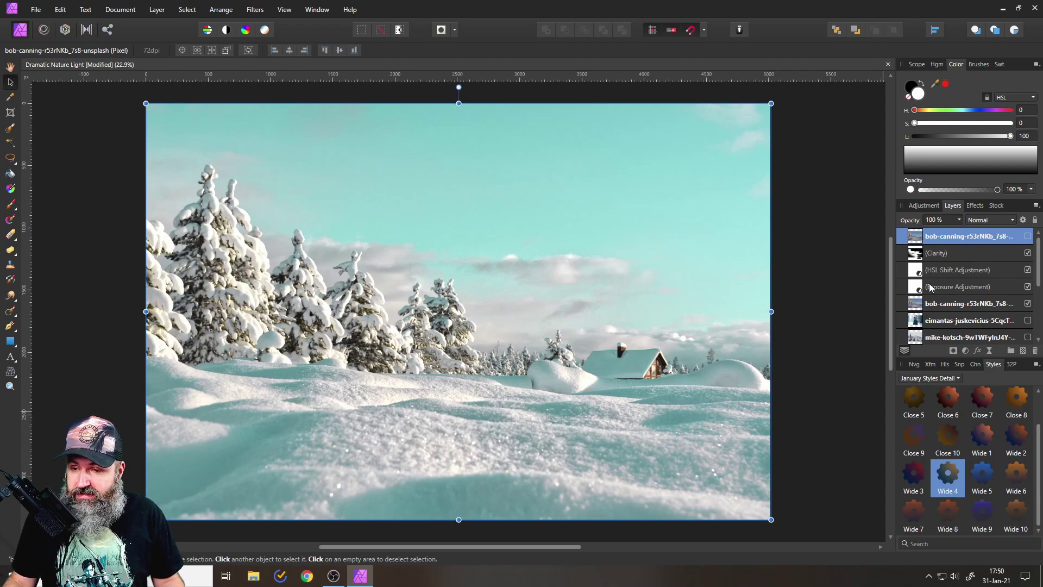
# Select both snowy trees photo layers with the Clarity, HSL and Exposure layers between them, and delete all five.
pyautogui.scroll(-1, 960, 328)
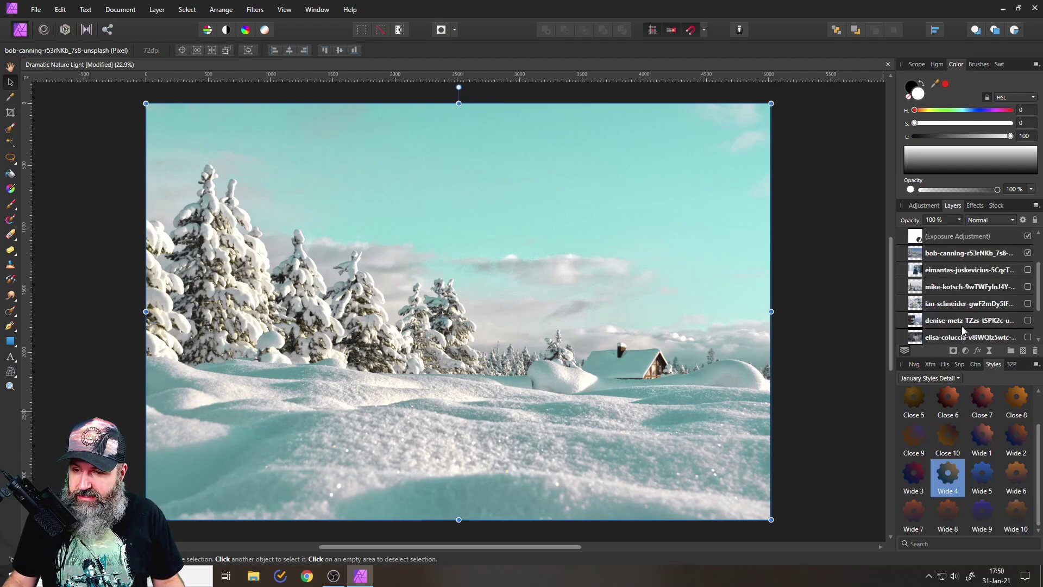
pyautogui.scroll(-1, 962, 322)
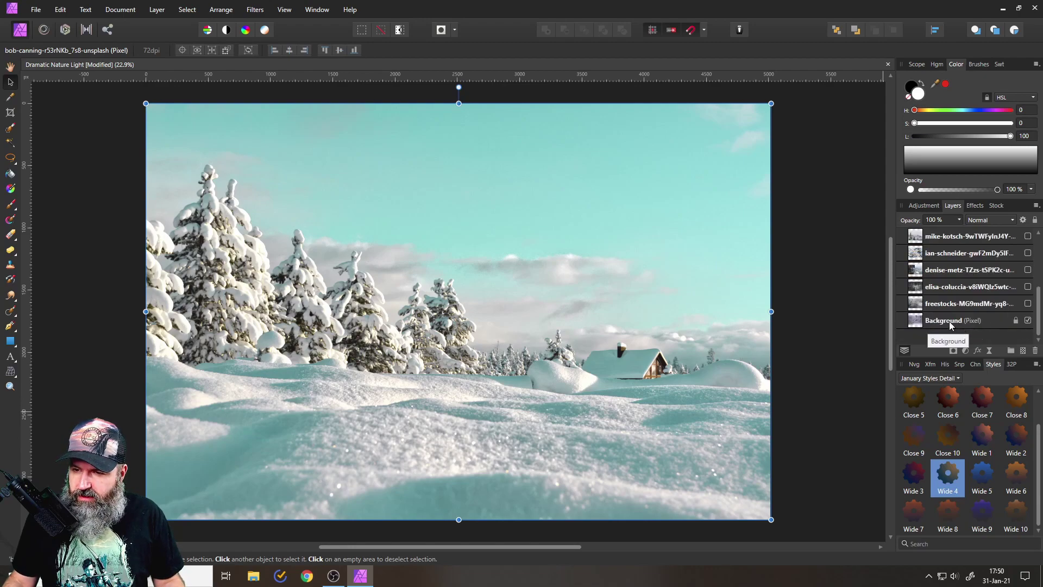
pyautogui.scroll(2, 949, 321)
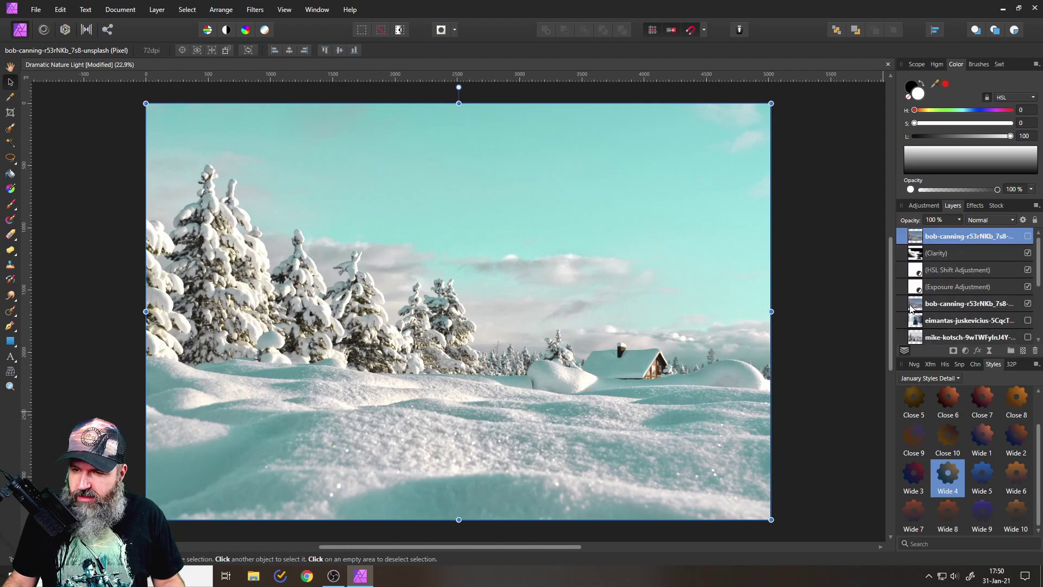
pyautogui.click(943, 287)
pyautogui.click(941, 304)
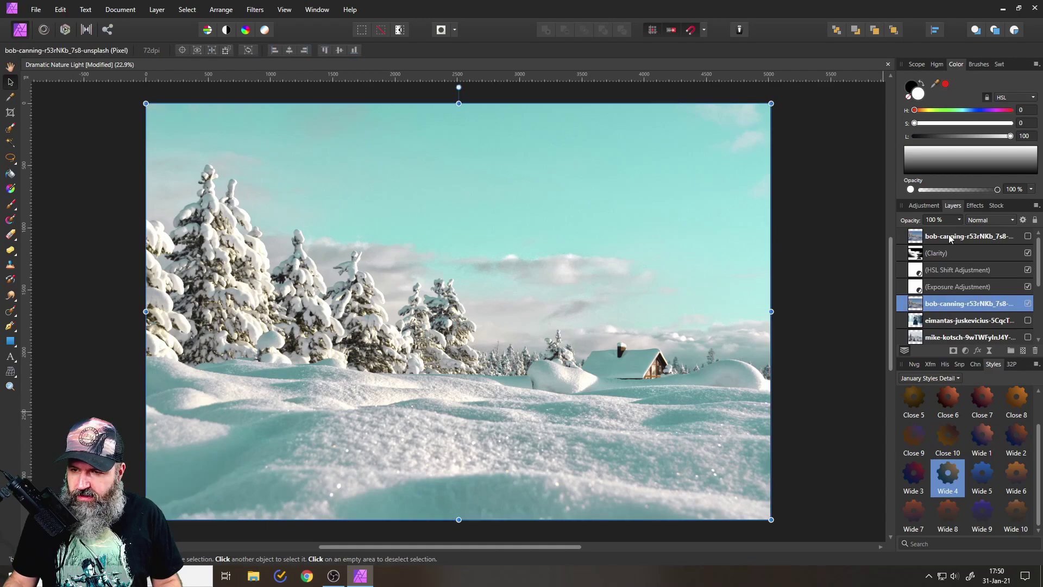
pyautogui.keyDown('shift'); pyautogui.click(945, 239); pyautogui.keyUp('shift')
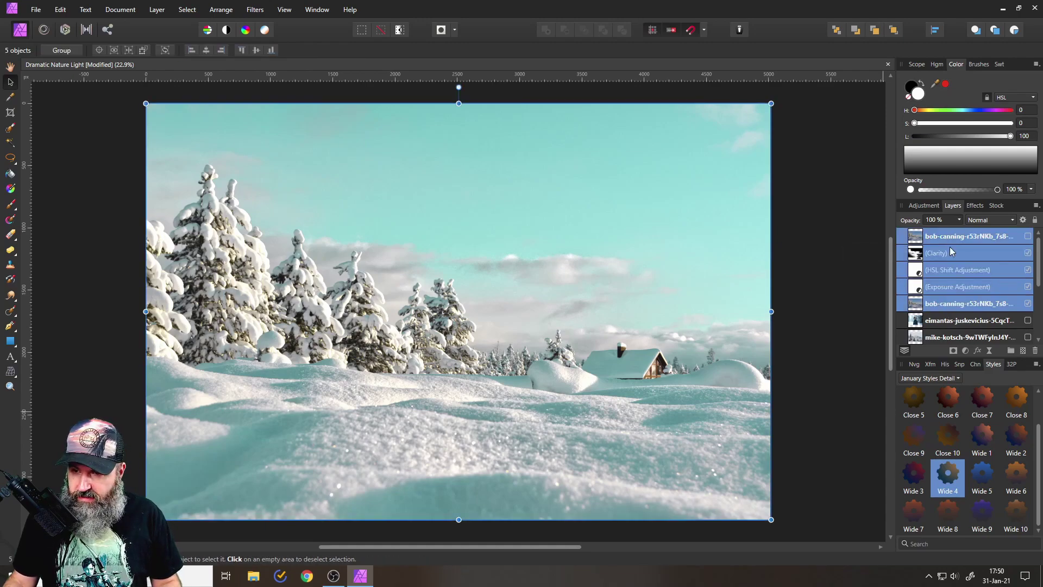
pyautogui.click(1035, 350)
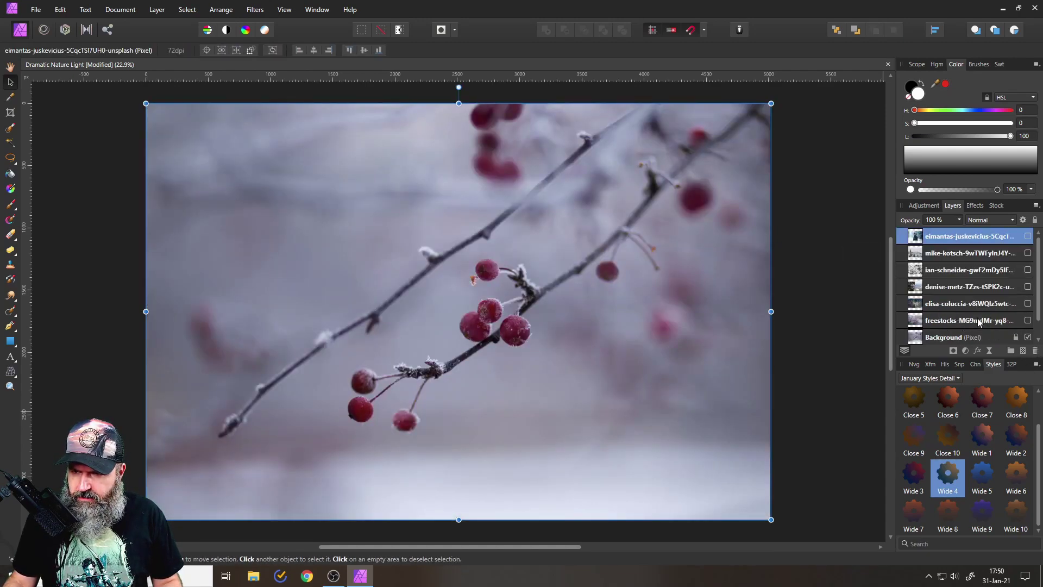
# Open the Unsplash photo of the snowy forest with orange-brown needles from the Downloads folder as a new document.
pyautogui.click(38, 11)
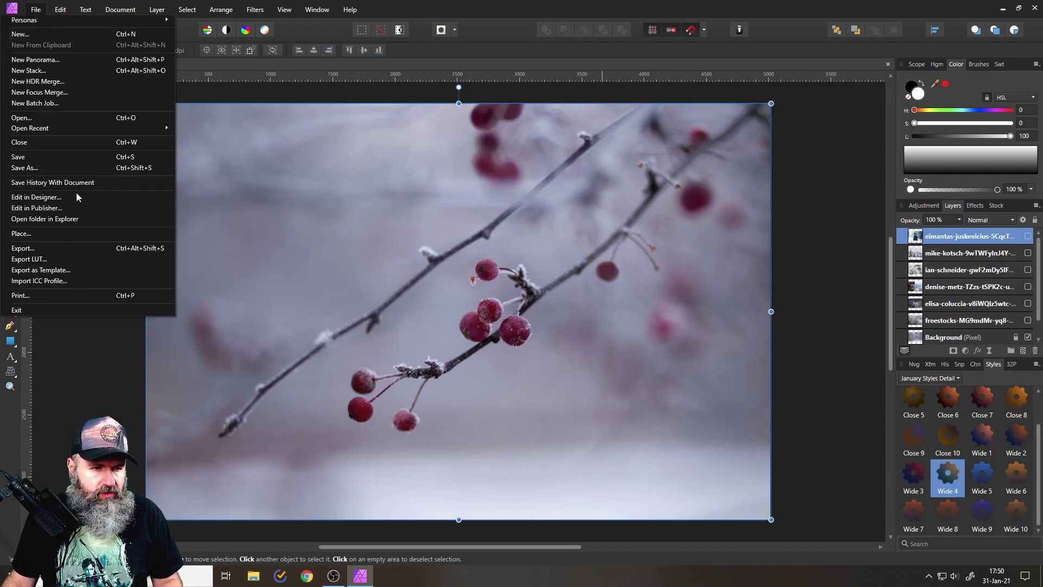
pyautogui.click(29, 116)
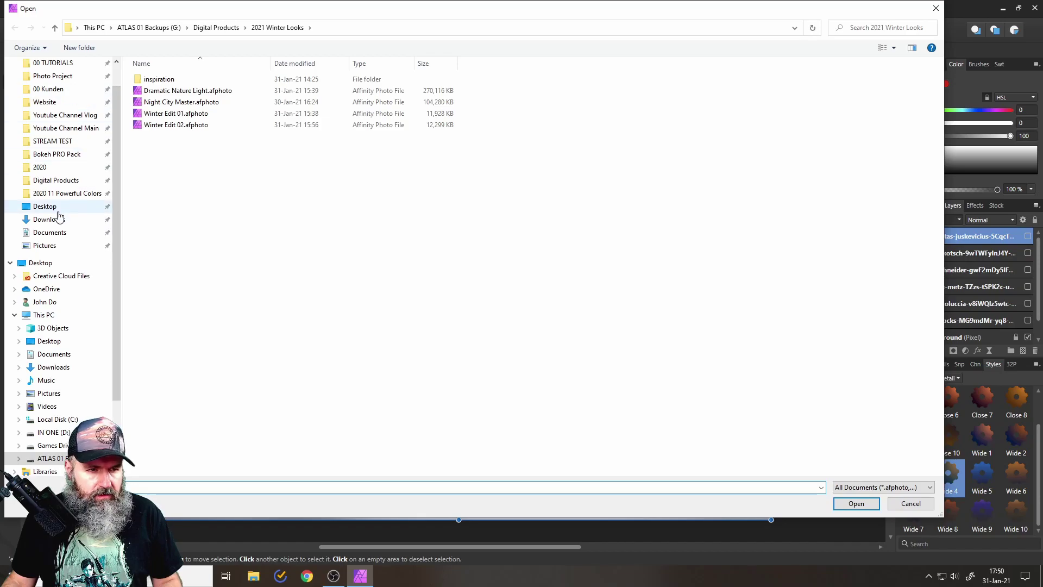
pyautogui.click(58, 216)
pyautogui.scroll(-10, 402, 364)
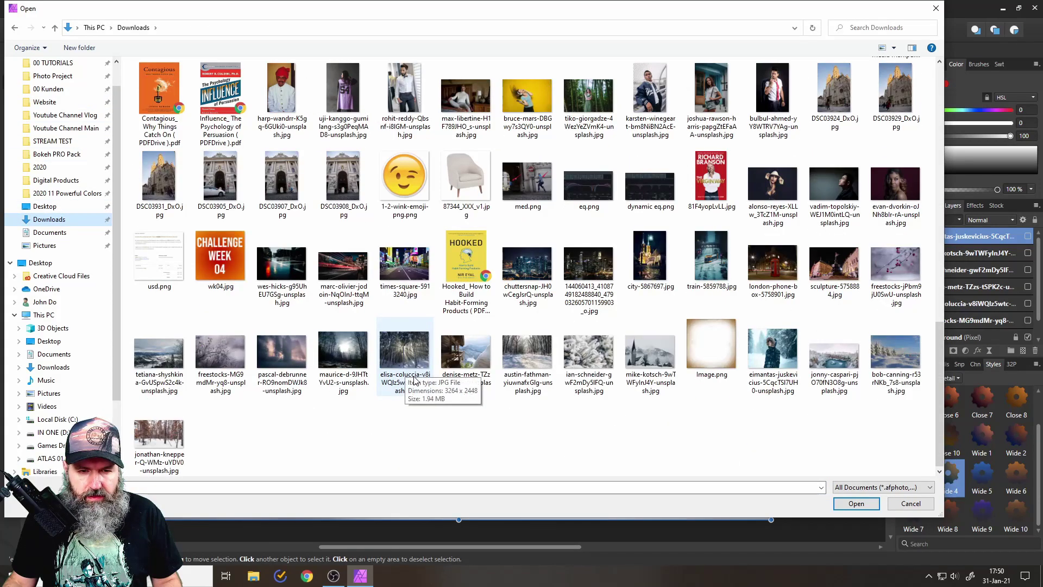
pyautogui.doubleClick(170, 443)
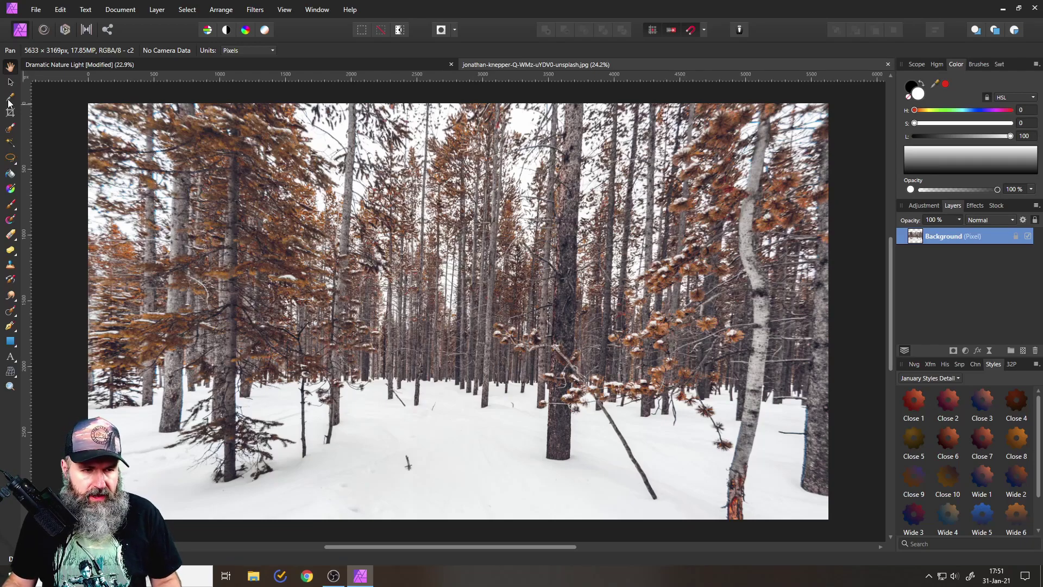
# Draw a rectangle covering the whole forest photo and apply the Close 3 style from January Styles Detail.
pyautogui.click(10, 340)
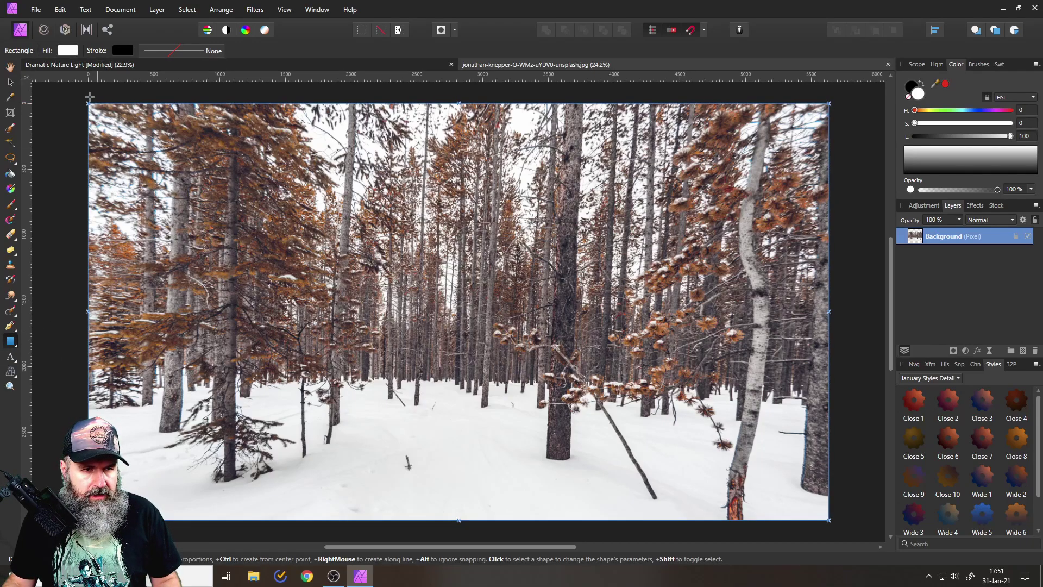
pyautogui.moveTo(82, 96); pyautogui.dragTo(830, 515)
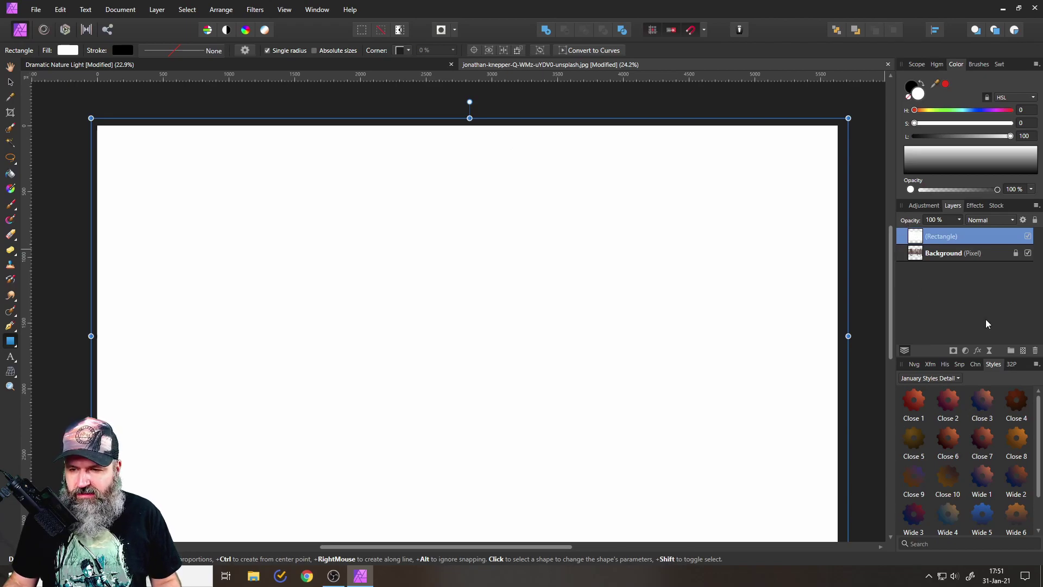
pyautogui.click(982, 402)
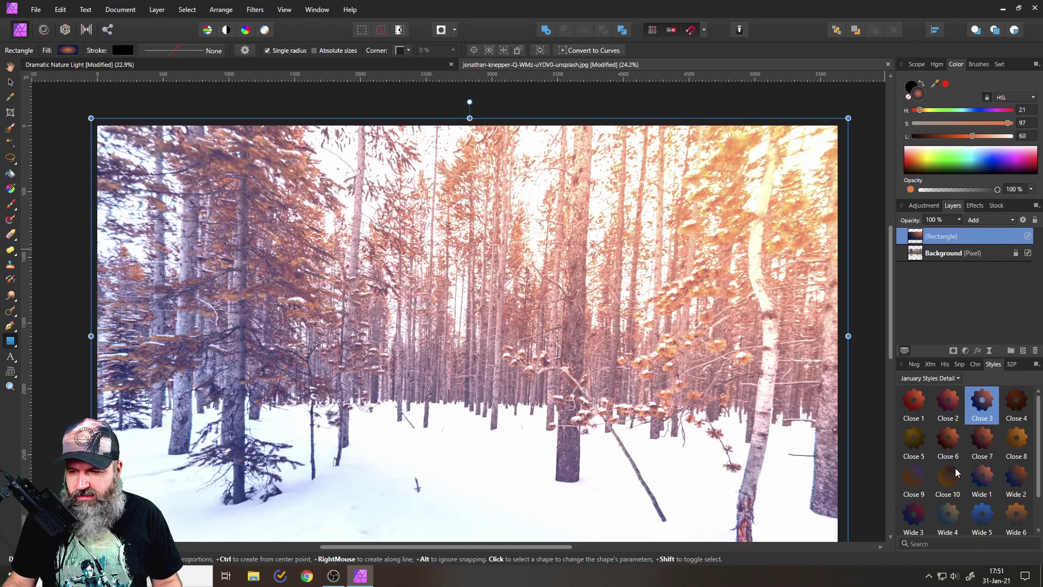
# Reposition the rectangle's radial gradient so its centre sits above the photo's top middle and the orange glow falls from there.
pyautogui.click(10, 190)
pyautogui.moveTo(824, 120); pyautogui.dragTo(477, 116)
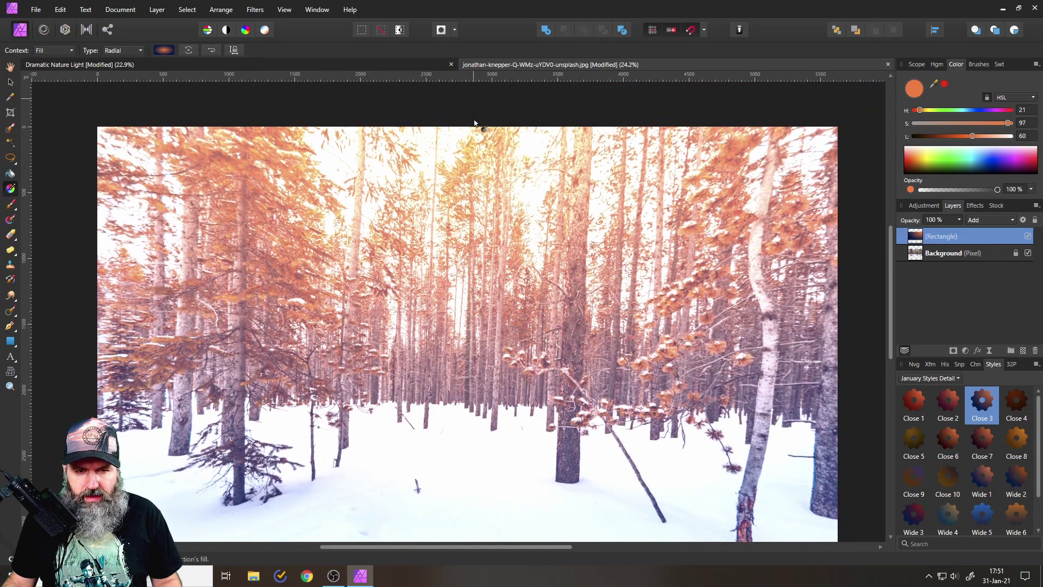
pyautogui.scroll(-4, 470, 217)
pyautogui.moveTo(470, 218); pyautogui.dragTo(452, 289)
pyautogui.moveTo(450, 253); pyautogui.dragTo(450, 189)
pyautogui.scroll(4, 461, 253)
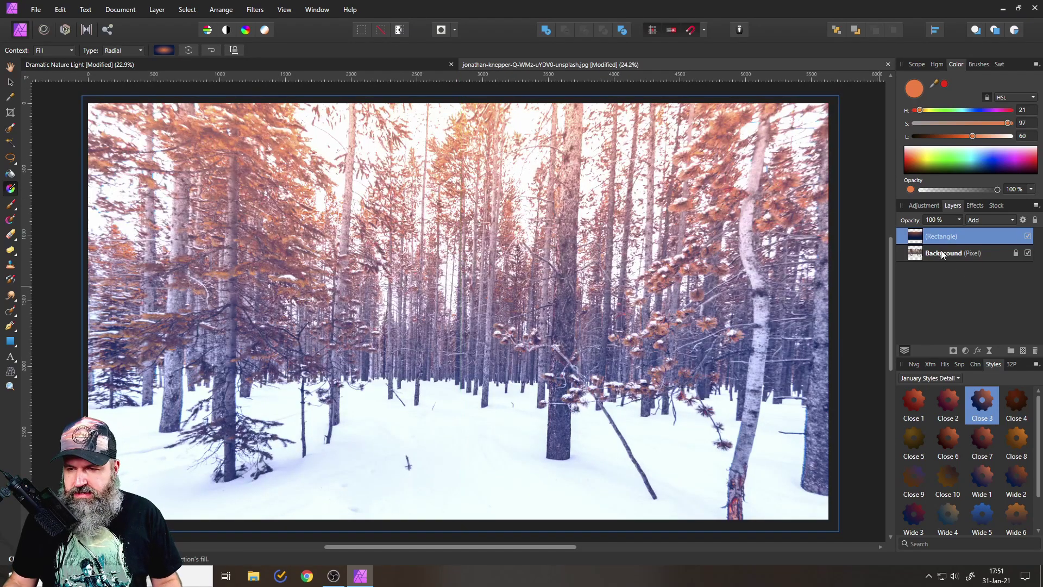
# Add a Curves adjustment above the Background layer and pull the master curve's midpoint down to darken the forest.
pyautogui.click(919, 255)
pyautogui.click(964, 351)
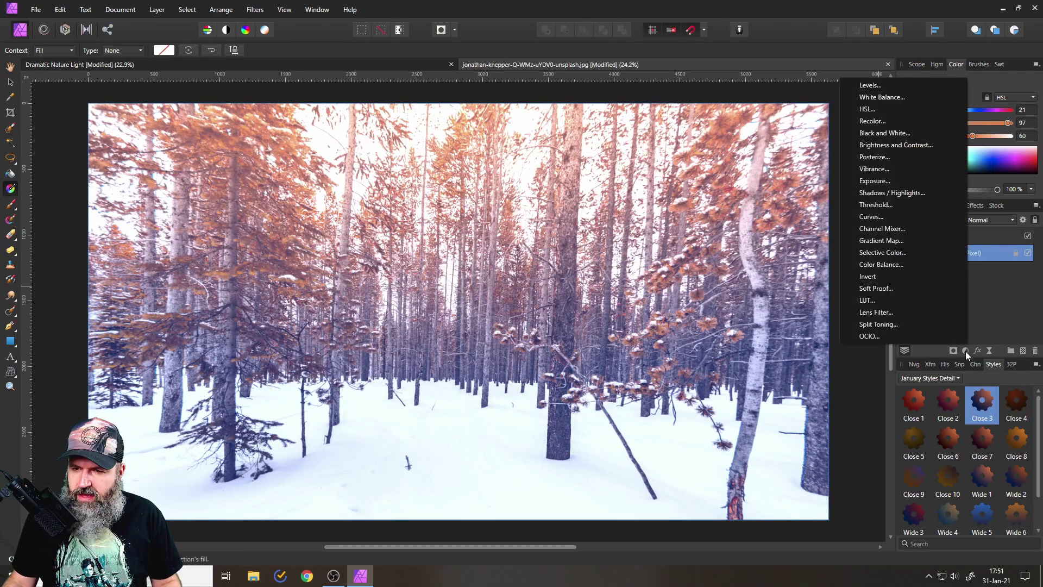
pyautogui.click(880, 217)
pyautogui.moveTo(900, 170); pyautogui.dragTo(772, 140)
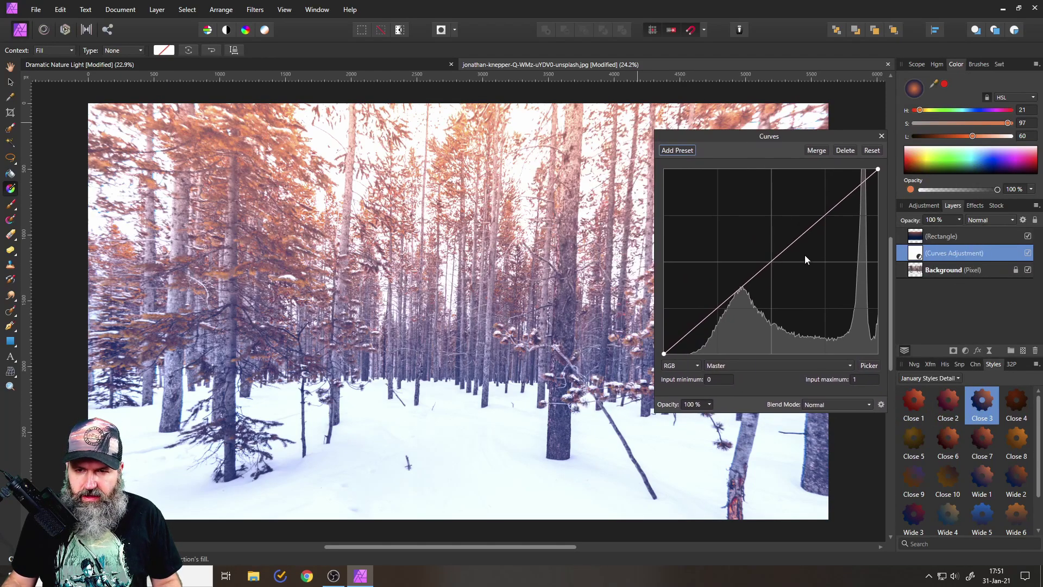
pyautogui.moveTo(785, 252)
pyautogui.mouseDown()
pyautogui.moveTo(804, 265)
pyautogui.moveTo(819, 251)
pyautogui.moveTo(797, 265)
pyautogui.mouseUp()
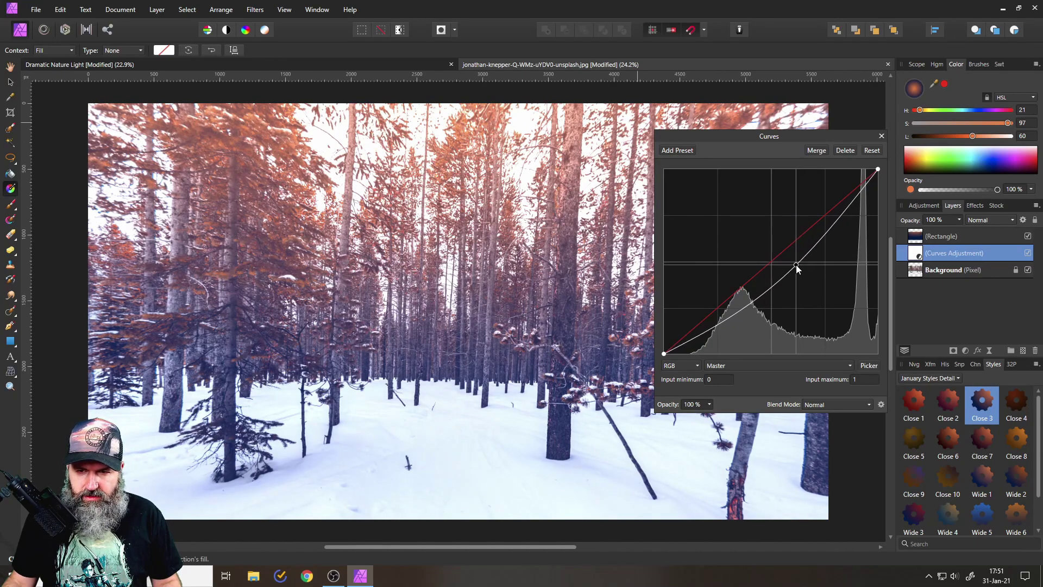
# Close the Curves adjustment and examine the trunks, snow-covered needles and colour transition in the forest up close.
pyautogui.click(881, 136)
pyautogui.scroll(3, 570, 326)
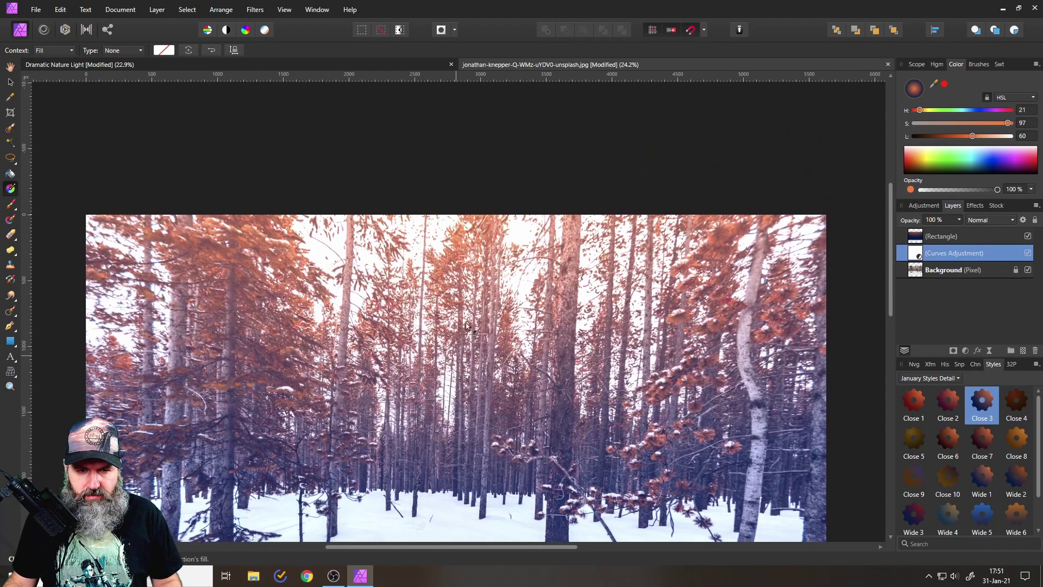
pyautogui.scroll(-1, 521, 299)
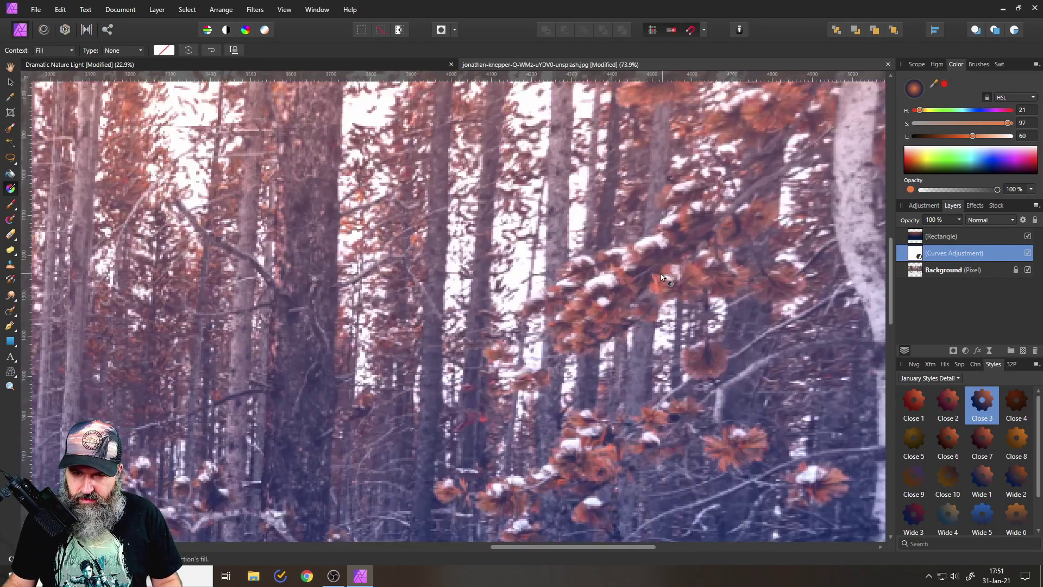
pyautogui.scroll(5, 583, 278)
pyautogui.scroll(-5, 405, 258)
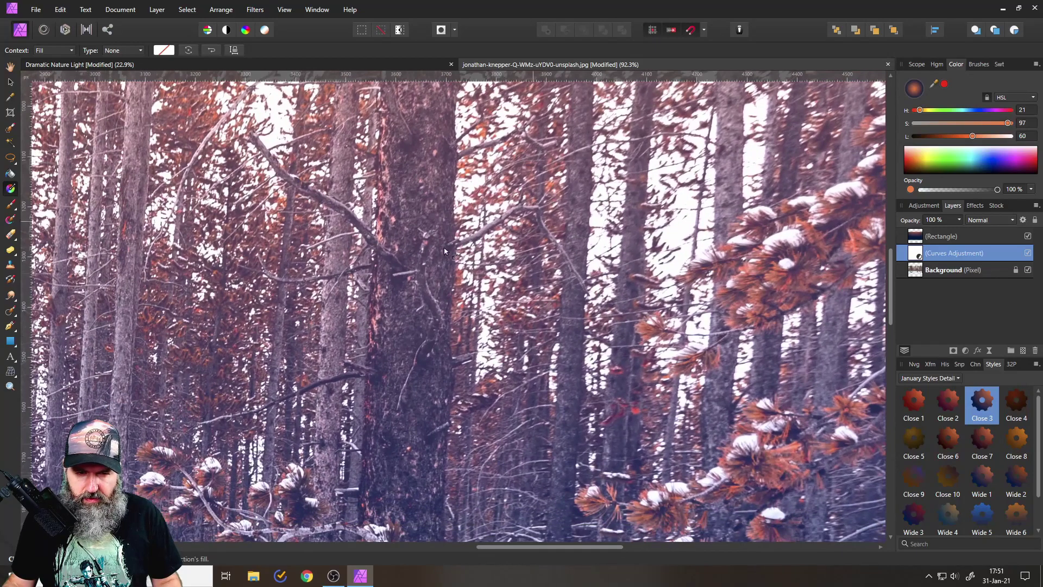
pyautogui.moveTo(405, 258); pyautogui.dragTo(633, 292)
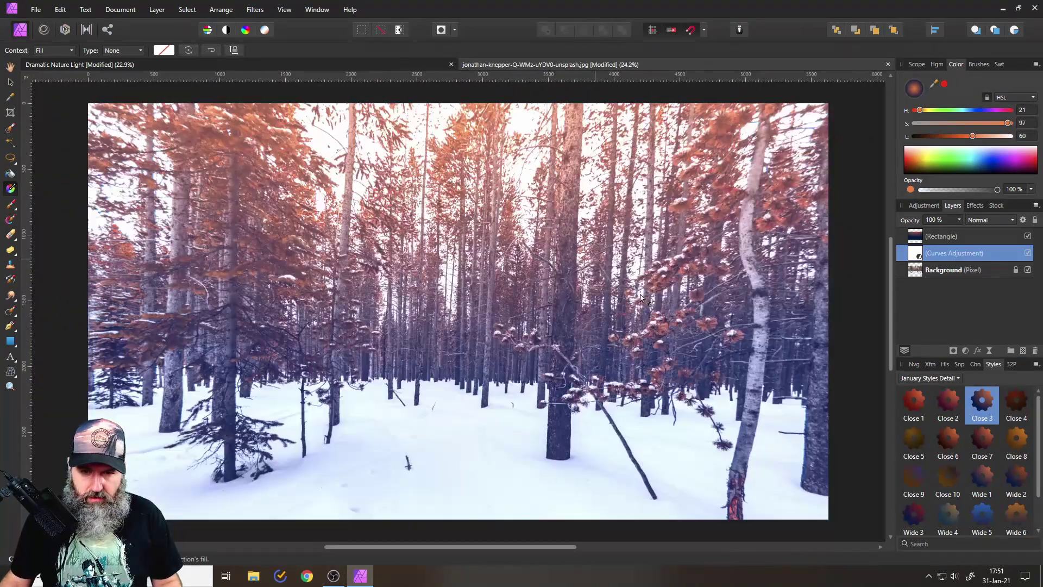
# Lower the opacity of the Close 3 rectangle layer to 79%.
pyautogui.click(917, 241)
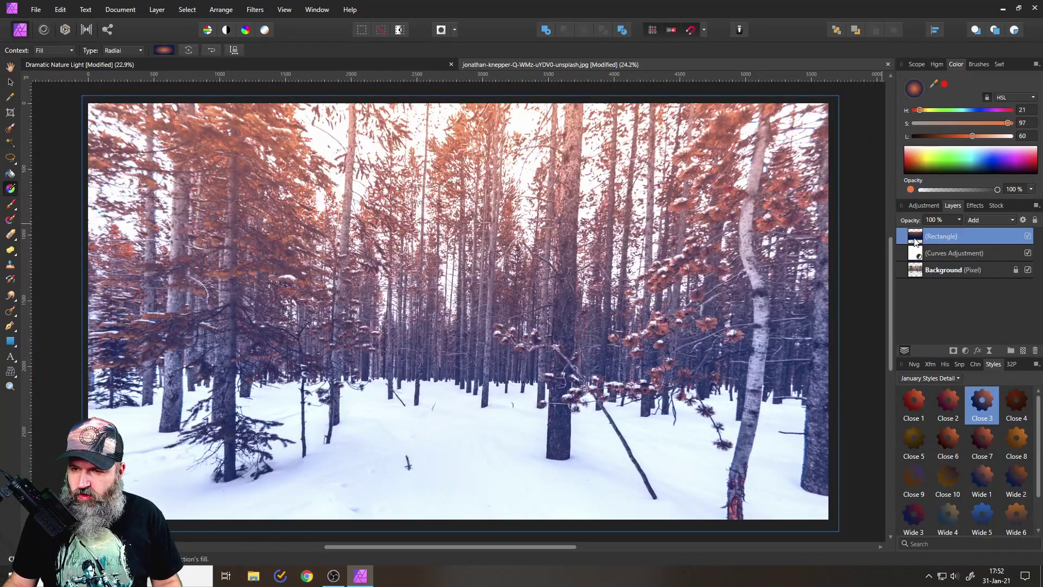
pyautogui.click(959, 220)
pyautogui.moveTo(960, 234)
pyautogui.mouseDown()
pyautogui.moveTo(931, 230)
pyautogui.moveTo(943, 226)
pyautogui.mouseUp()
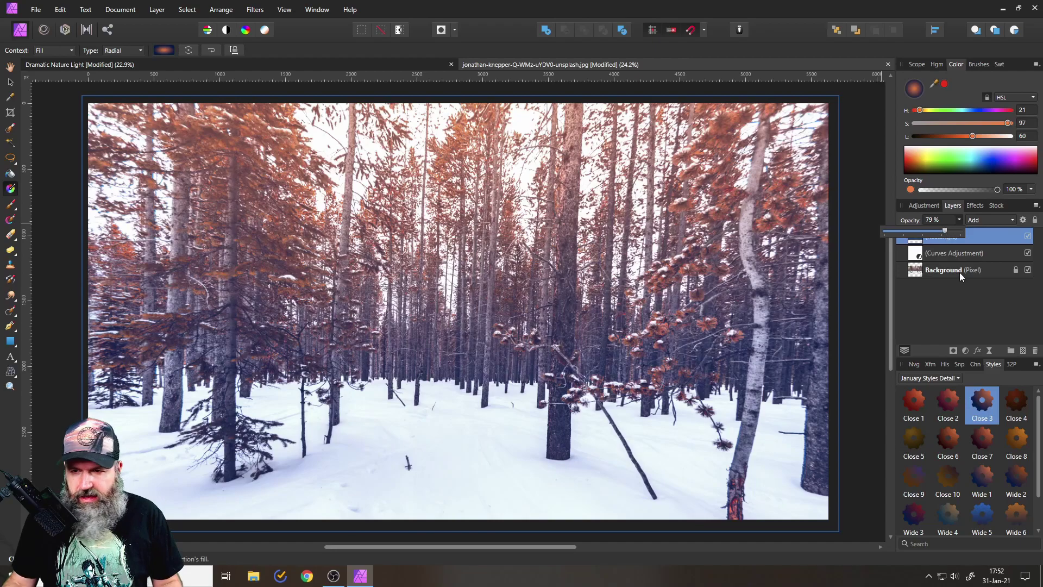
pyautogui.scroll(1, 647, 279)
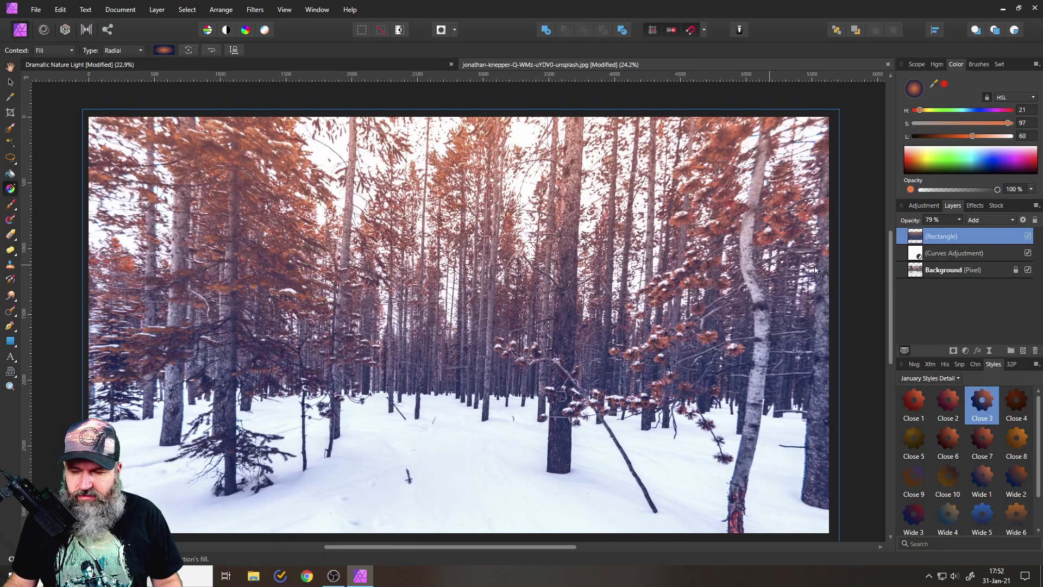
# Compare the forest photo with and without the effect by toggling the rectangle and Curves layers together.
pyautogui.keyDown('shift'); pyautogui.click(914, 259); pyautogui.keyUp('shift')
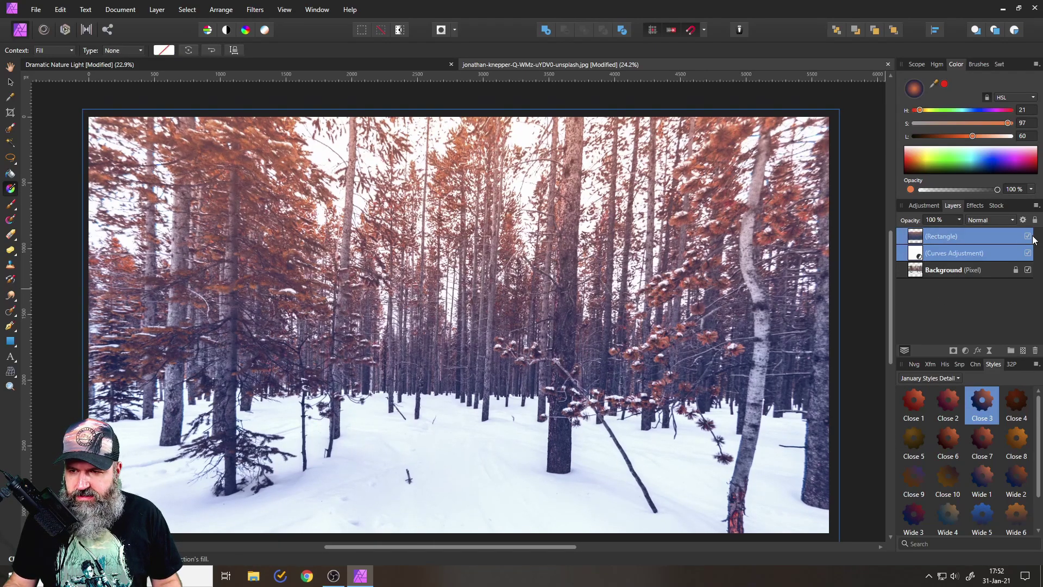
pyautogui.click(1029, 237)
pyautogui.click(1029, 237)
pyautogui.click(1029, 236)
pyautogui.click(1029, 237)
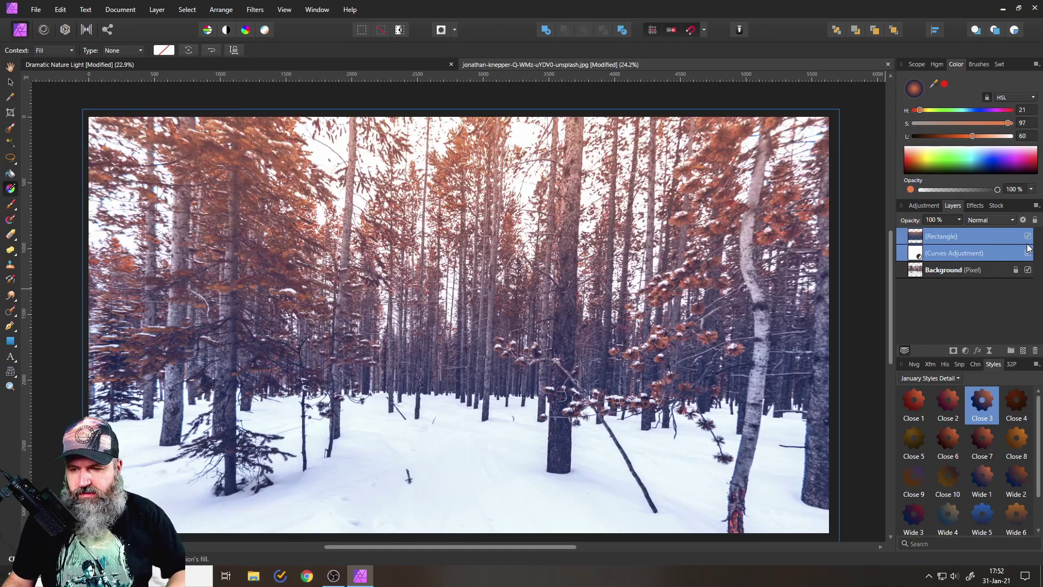
# Try the Close 7, Close 6, Close 10, Close 9, Wide 1, Wide 2, Wide 5 and Wide 4 styles on the rectangle.
pyautogui.click(916, 241)
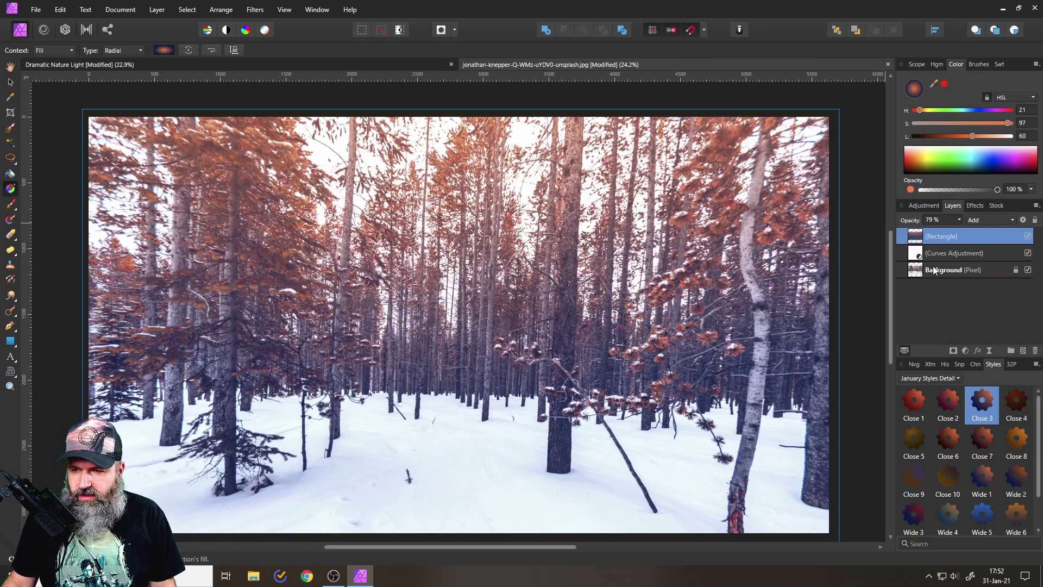
pyautogui.click(982, 440)
pyautogui.click(948, 441)
pyautogui.click(949, 474)
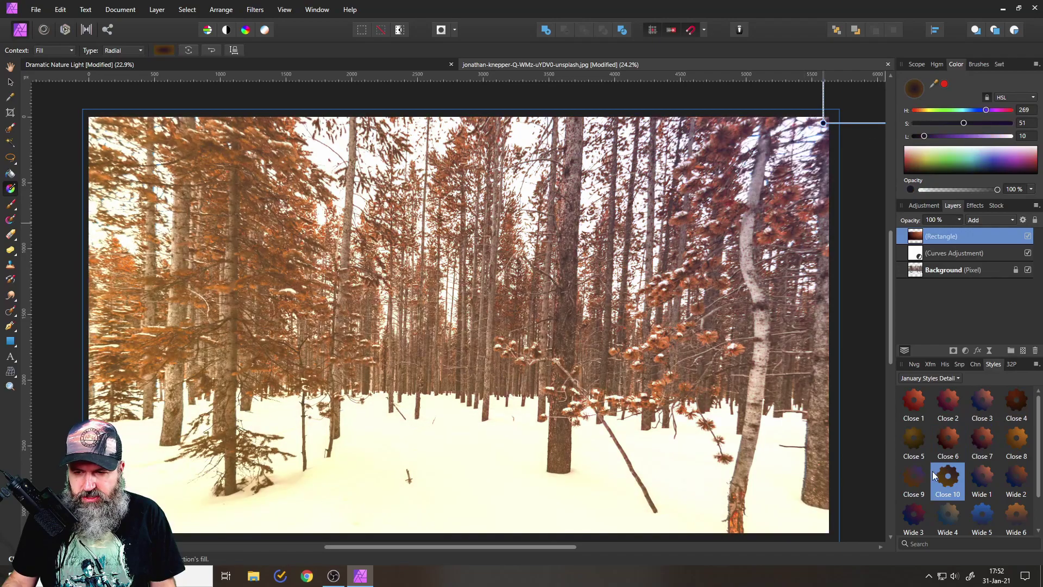
pyautogui.click(918, 476)
pyautogui.click(983, 479)
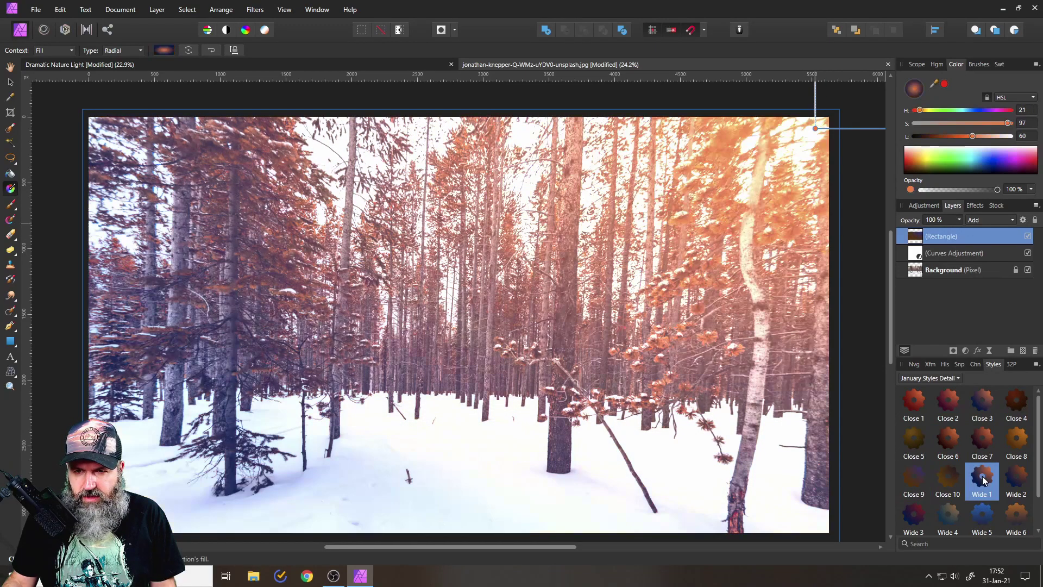
pyautogui.click(1014, 480)
pyautogui.scroll(-1, 978, 434)
pyautogui.click(982, 478)
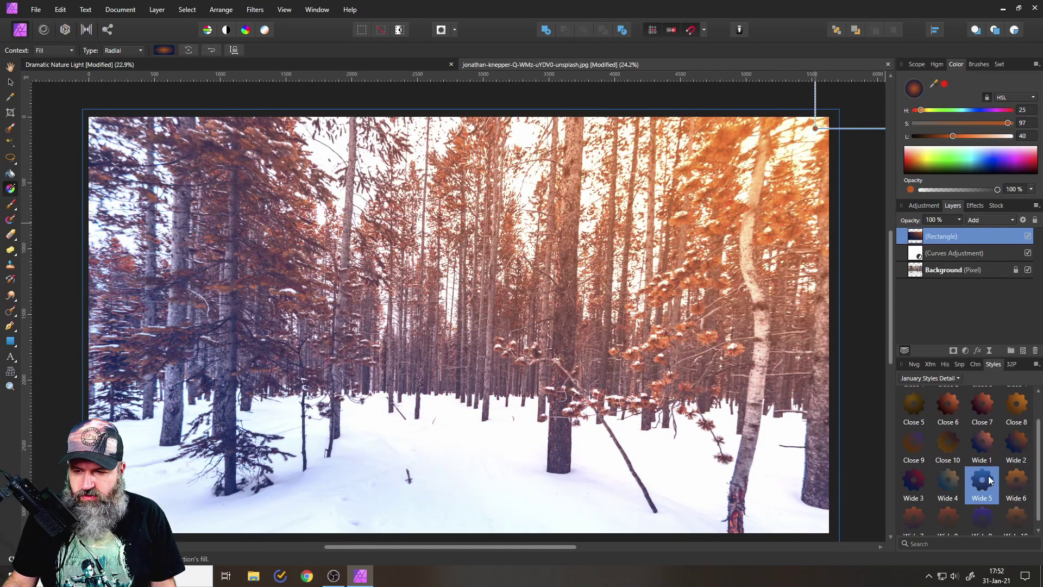
pyautogui.click(948, 479)
pyautogui.scroll(-1, 966, 456)
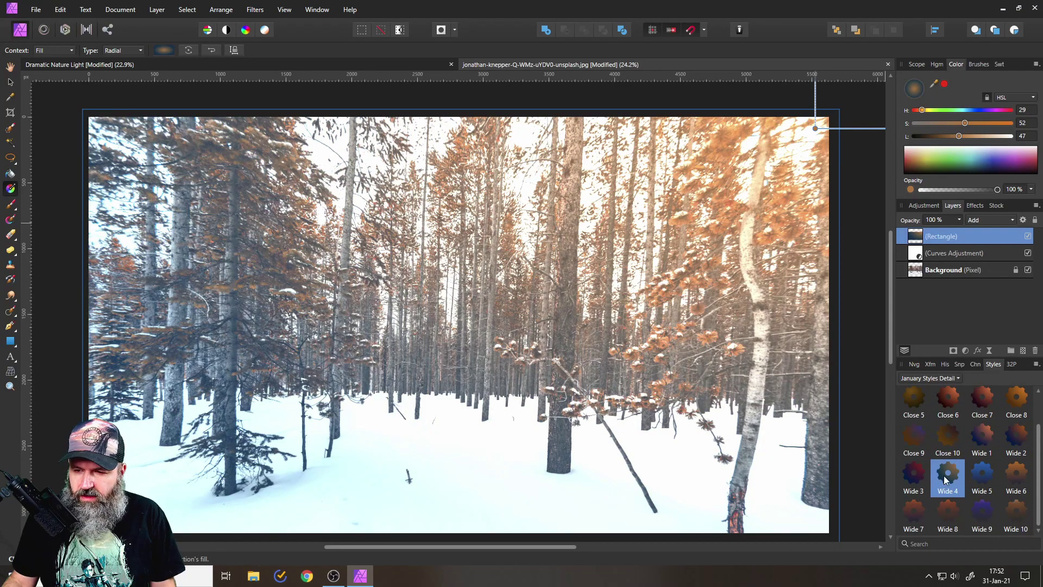
# Compare the Wide 7 and Wide 8 styles on the rectangle and settle on Wide 8.
pyautogui.click(948, 513)
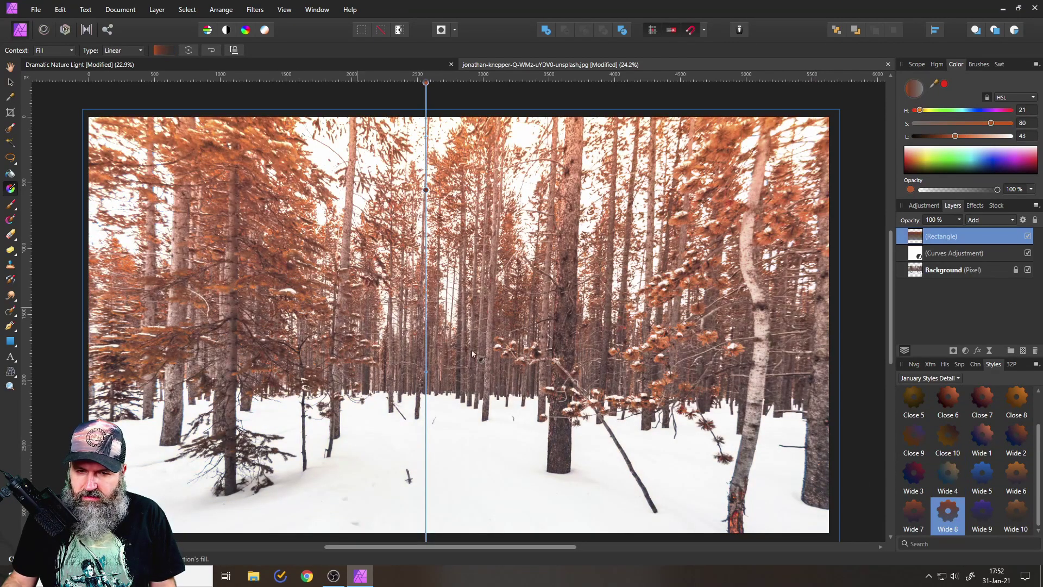
pyautogui.click(910, 517)
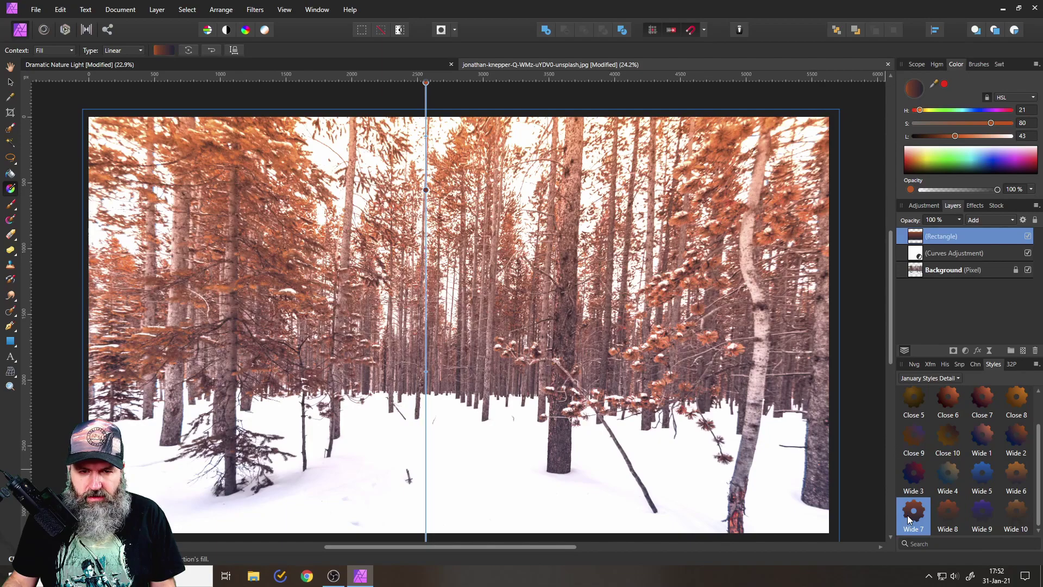
pyautogui.click(956, 520)
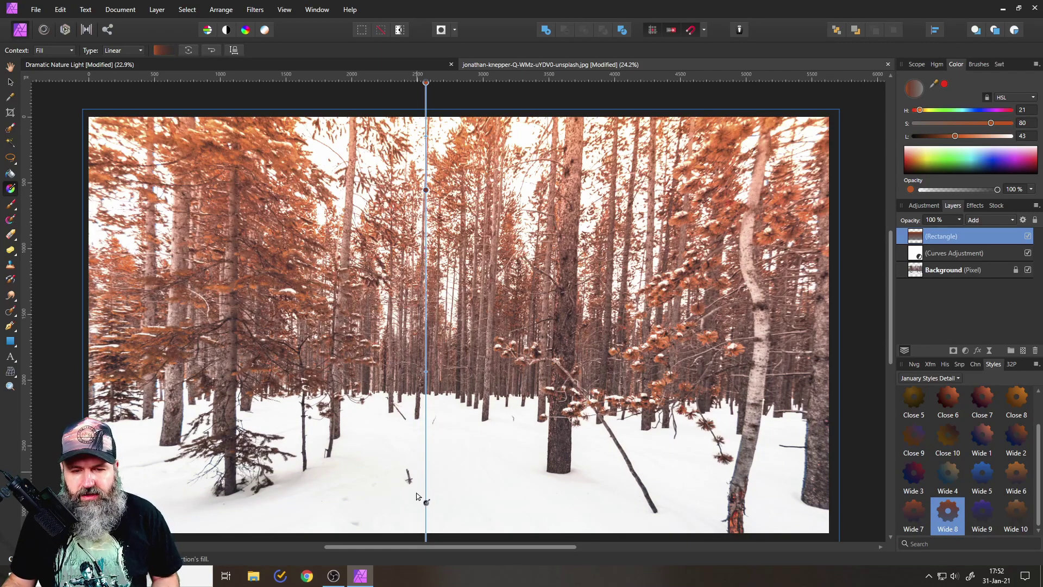
# Shorten the rectangle's linear gradient so it starts higher above the photo and ends near the snow line.
pyautogui.scroll(-2, 416, 492)
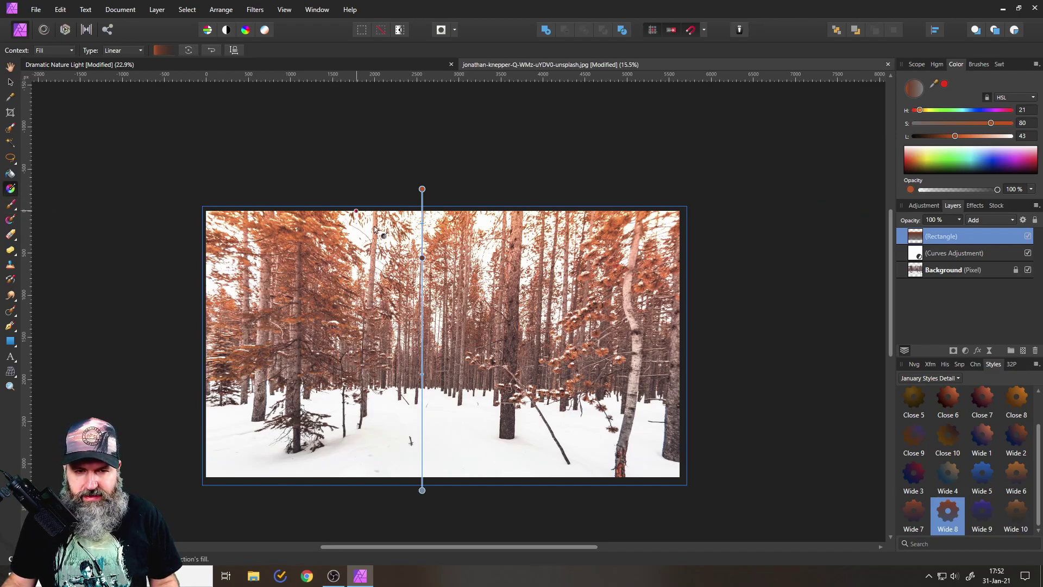
pyautogui.moveTo(422, 489); pyautogui.dragTo(423, 359)
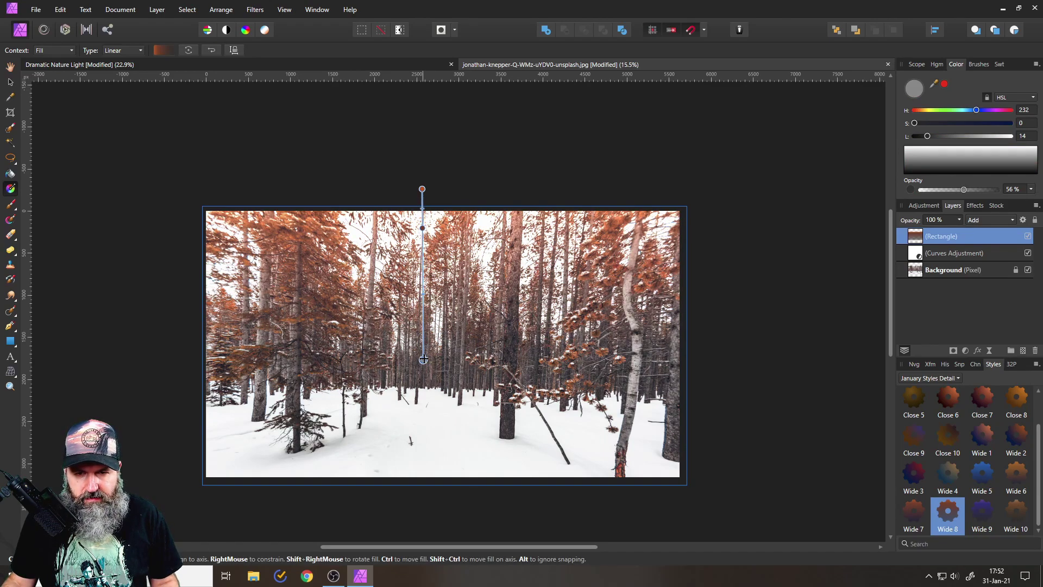
pyautogui.moveTo(422, 188)
pyautogui.mouseDown()
pyautogui.moveTo(422, 99)
pyautogui.moveTo(428, 180)
pyautogui.moveTo(424, 157)
pyautogui.moveTo(422, 169)
pyautogui.mouseUp()
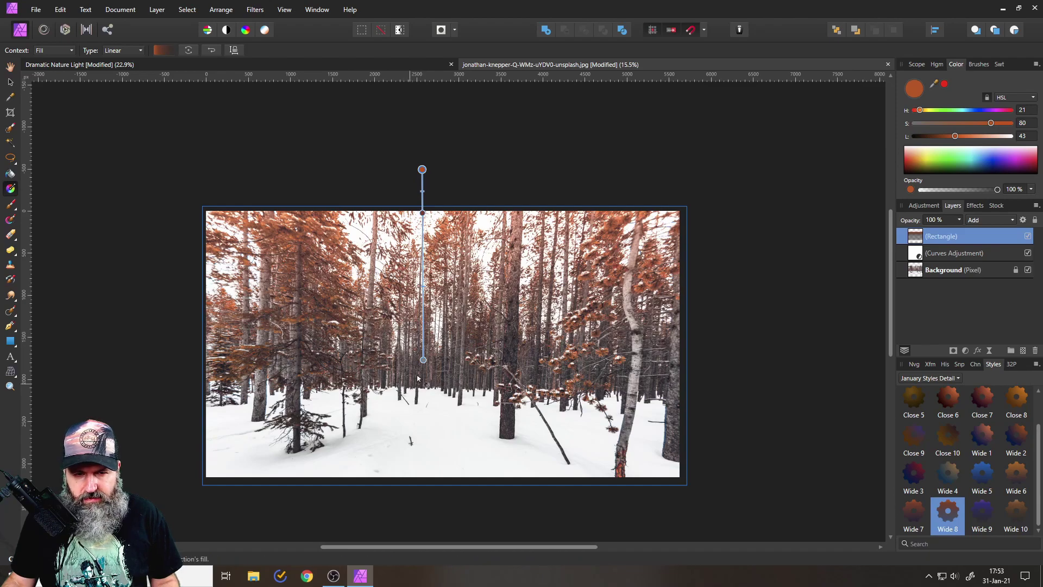
pyautogui.moveTo(423, 360); pyautogui.dragTo(423, 386)
pyautogui.scroll(2, 413, 326)
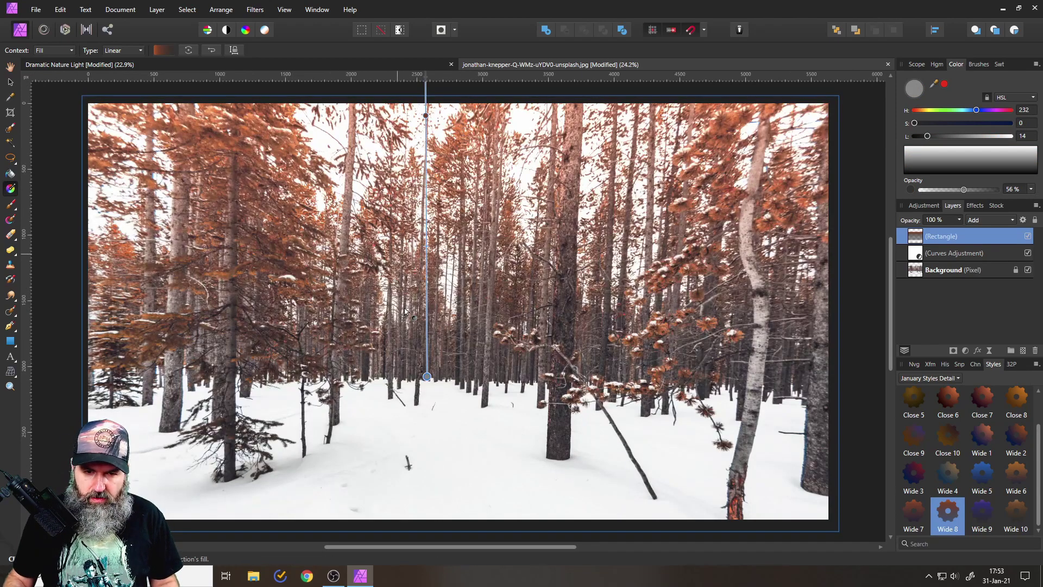
pyautogui.moveTo(534, 289); pyautogui.dragTo(551, 360)
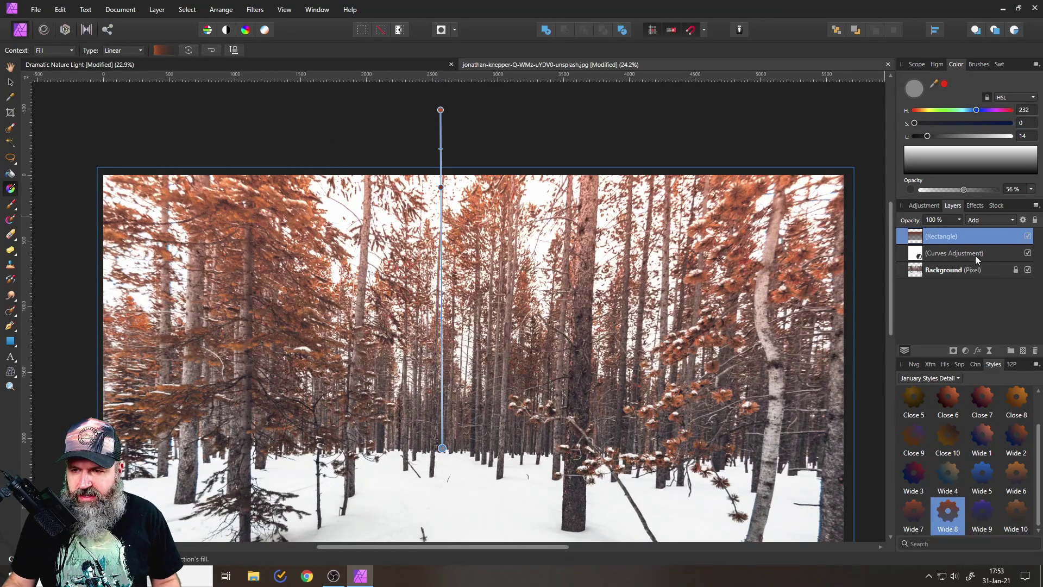
# Duplicate the Background layer and place the copy at the top of the layer stack.
pyautogui.click(929, 270)
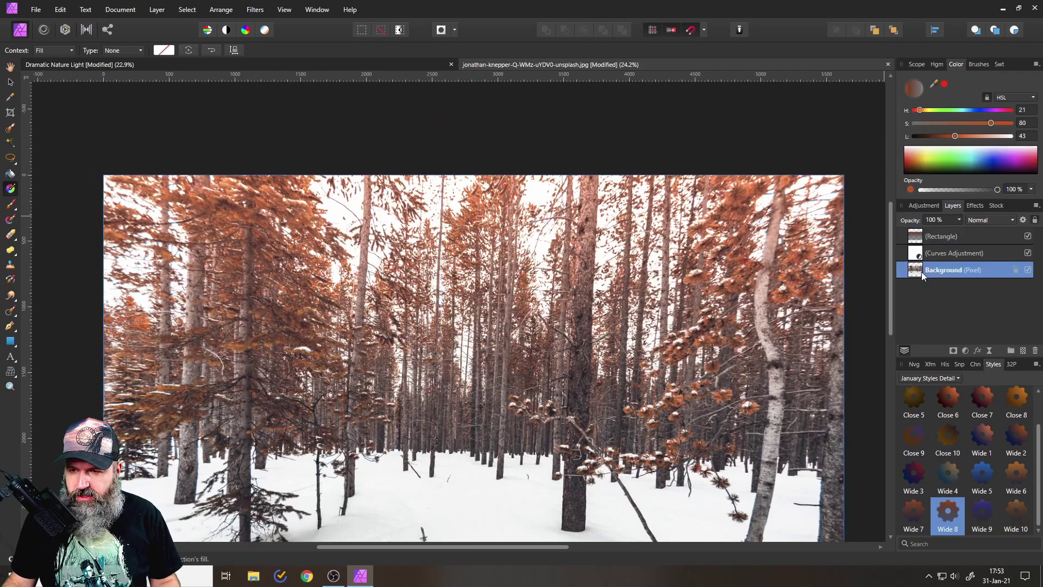
pyautogui.rightClick(921, 271)
pyautogui.click(806, 368)
pyautogui.moveTo(918, 271); pyautogui.dragTo(917, 232)
pyautogui.scroll(-3, 777, 239)
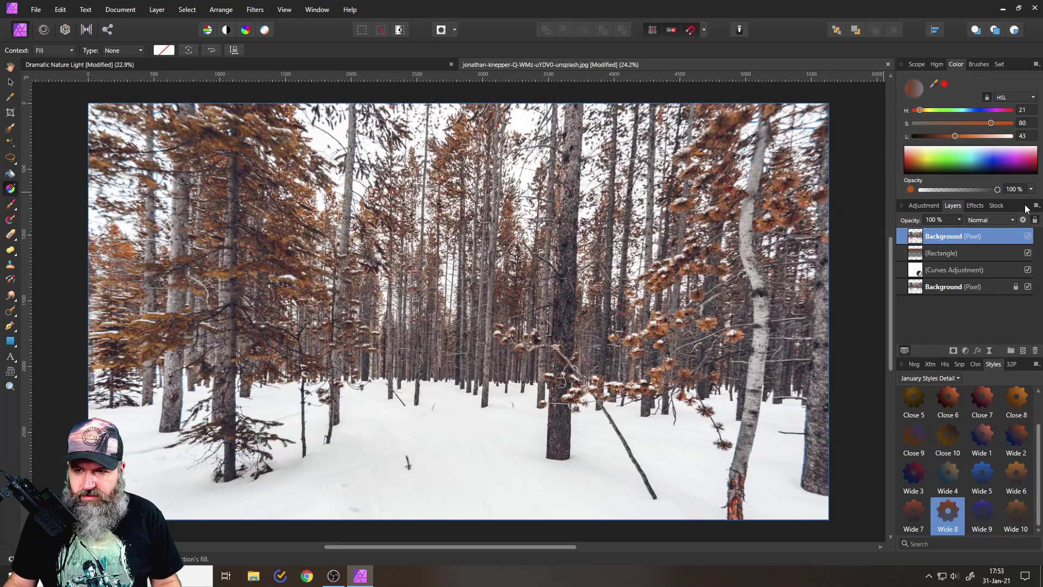
# Toggle the top Background copy to compare the original with the edited forest, leaving the copy hidden.
pyautogui.click(1028, 236)
pyautogui.click(1028, 237)
pyautogui.click(1027, 236)
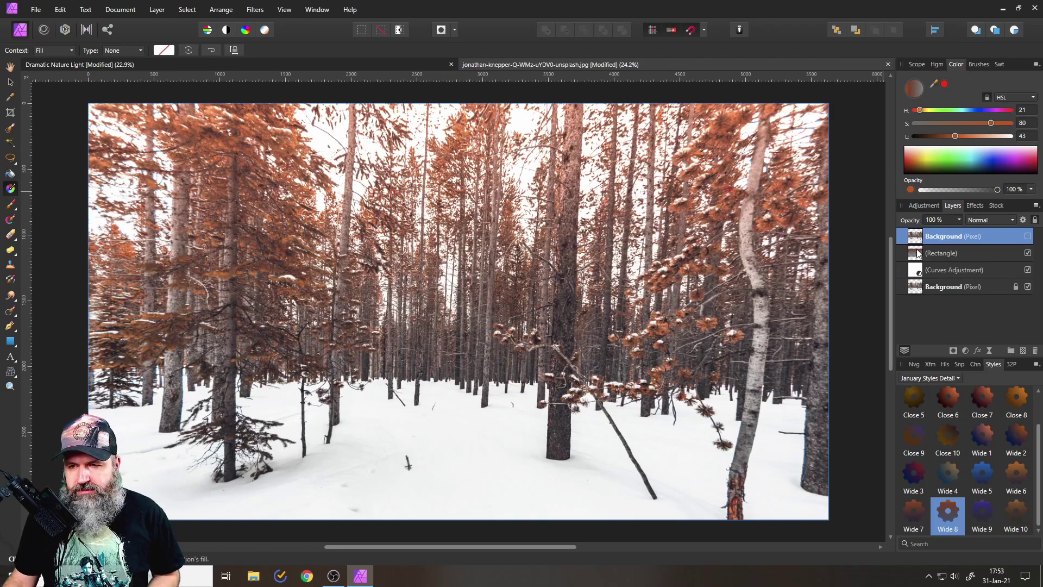
# Open the rectangle layer's Blend Options and reset its Underlying Composition Ranges curve after trying a lower black end.
pyautogui.click(918, 254)
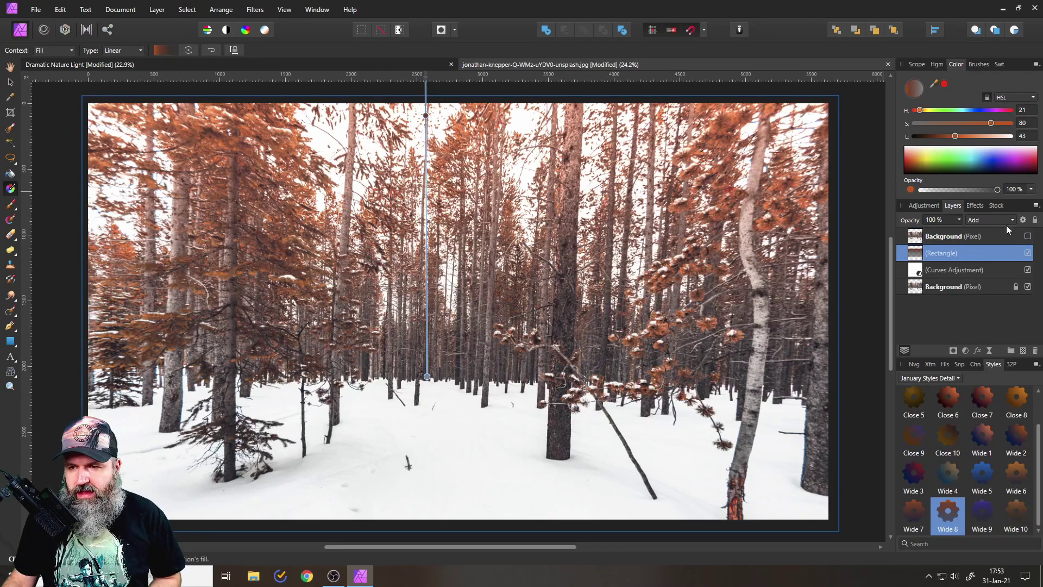
pyautogui.click(1023, 220)
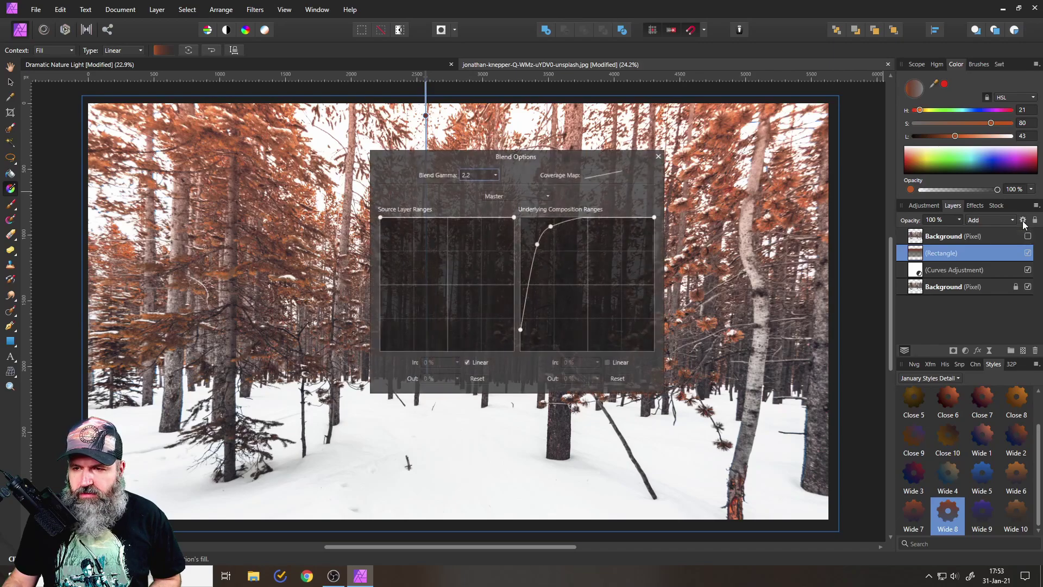
pyautogui.moveTo(503, 154); pyautogui.dragTo(663, 167)
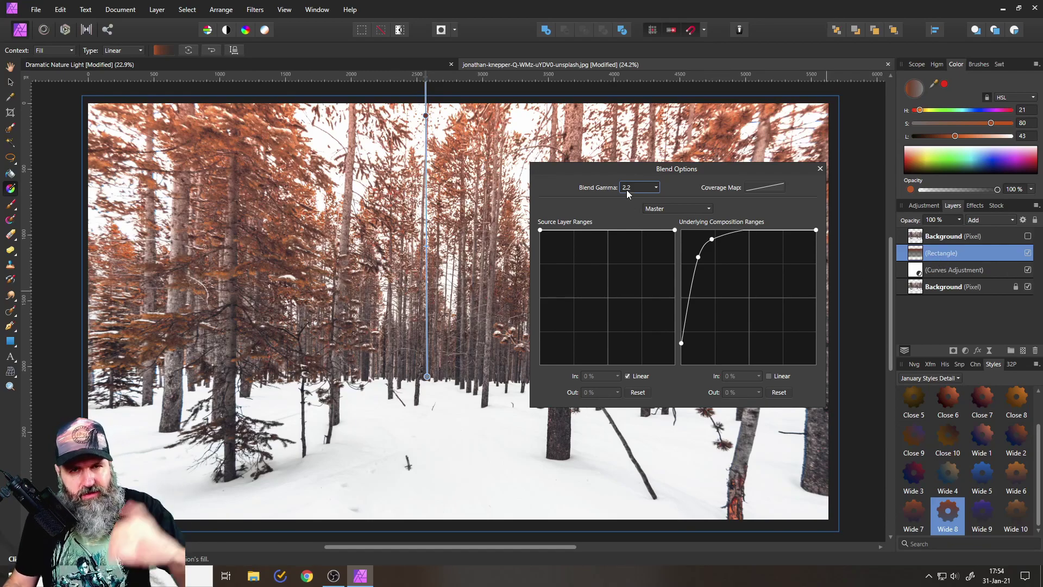
pyautogui.moveTo(637, 168); pyautogui.dragTo(694, 164)
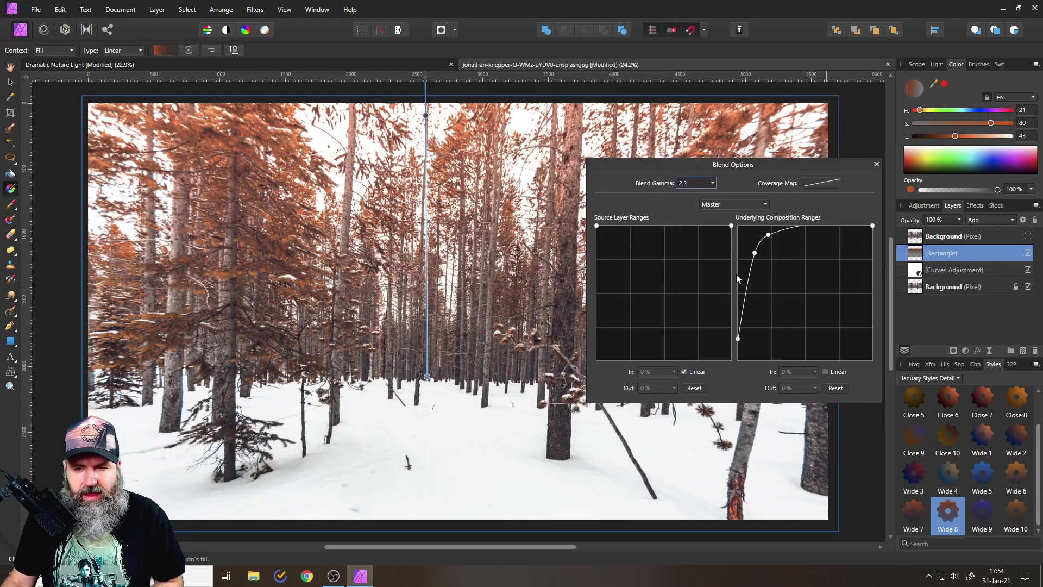
pyautogui.moveTo(738, 339); pyautogui.dragTo(715, 358)
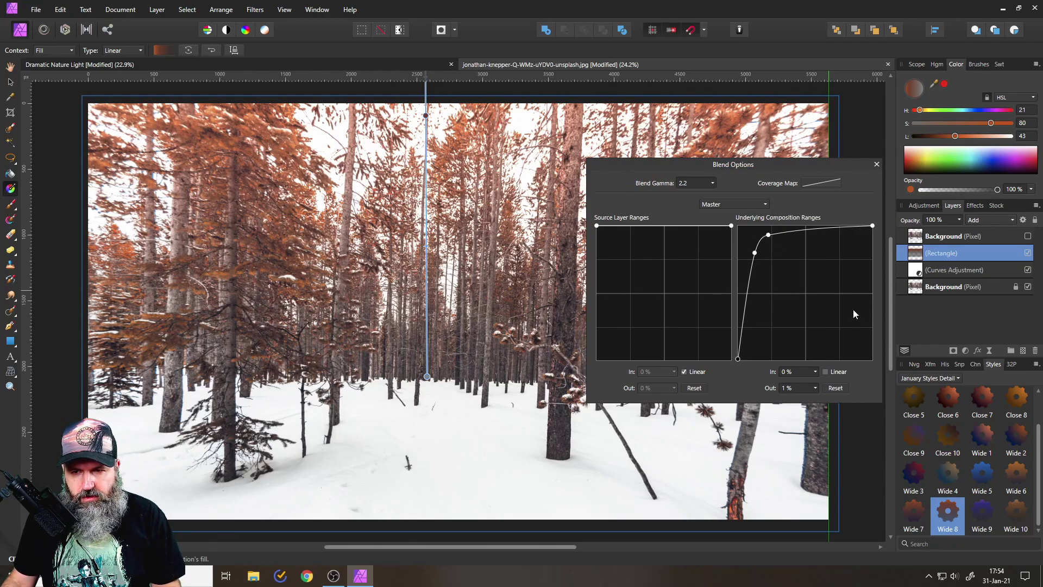
pyautogui.click(836, 387)
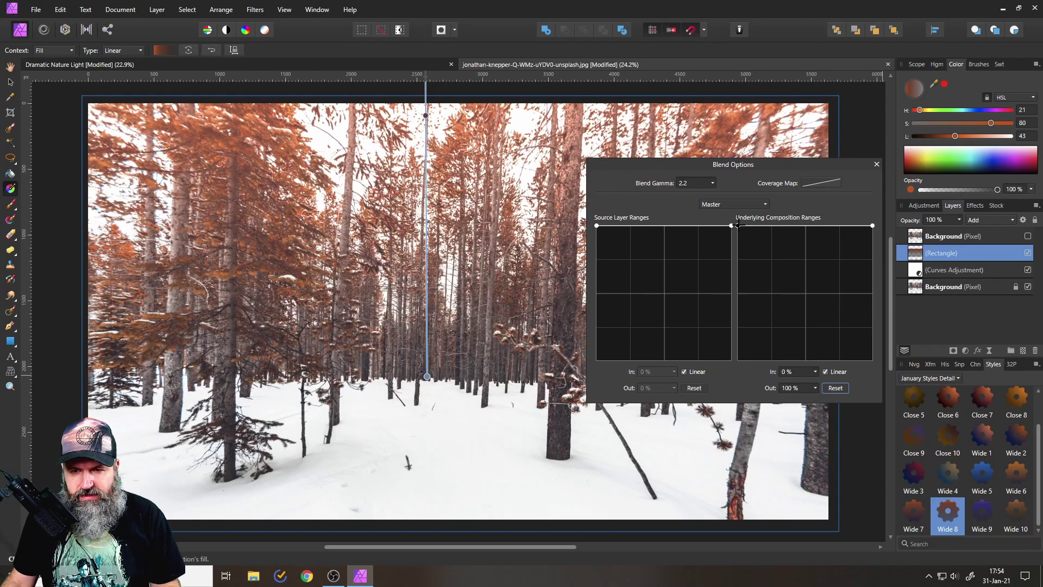
# Reshape the rectangle's Underlying Composition Ranges with the dark end at 0% output and a node at 27.5% in, 82.2% out.
pyautogui.moveTo(738, 225); pyautogui.dragTo(713, 418)
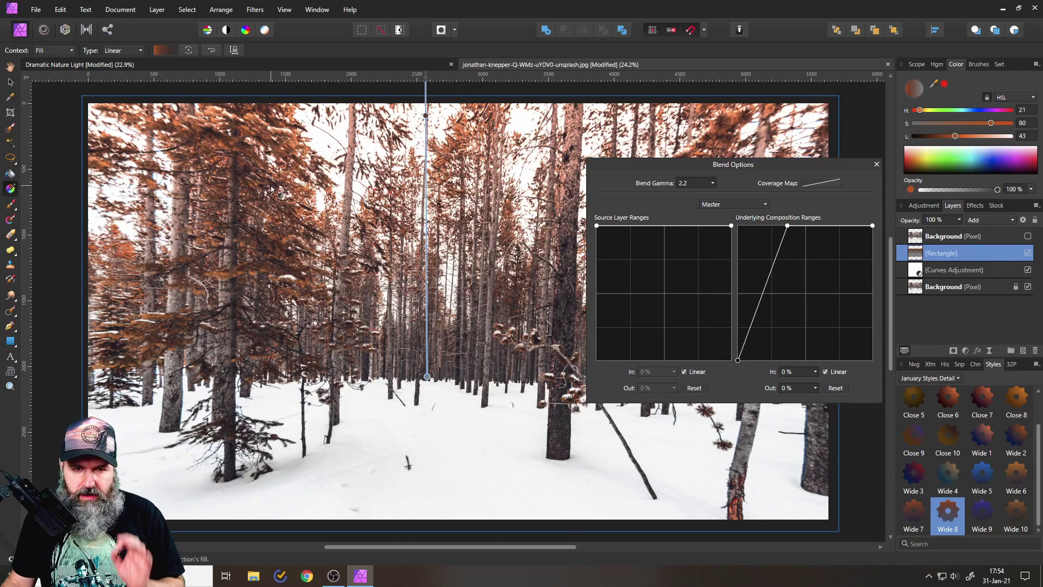
pyautogui.moveTo(610, 163); pyautogui.dragTo(634, 196)
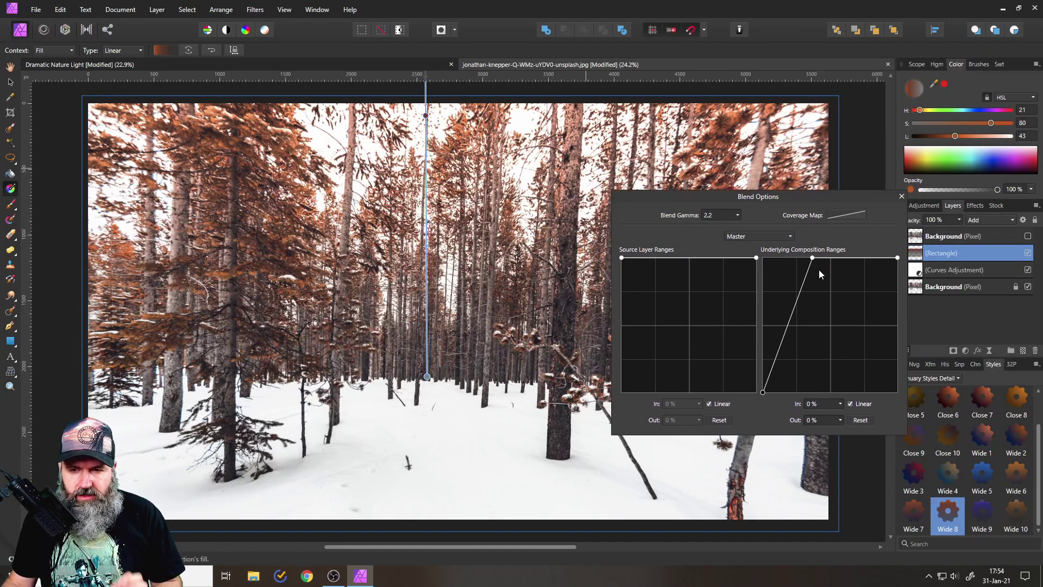
pyautogui.moveTo(812, 257)
pyautogui.mouseDown()
pyautogui.moveTo(759, 255)
pyautogui.moveTo(910, 253)
pyautogui.moveTo(811, 249)
pyautogui.mouseUp()
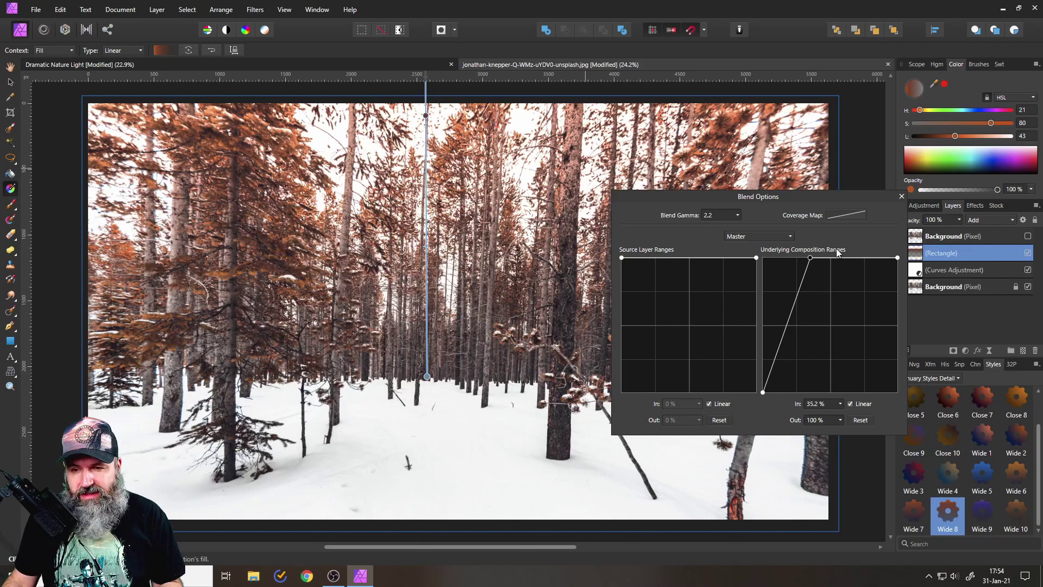
pyautogui.moveTo(808, 258); pyautogui.dragTo(824, 275)
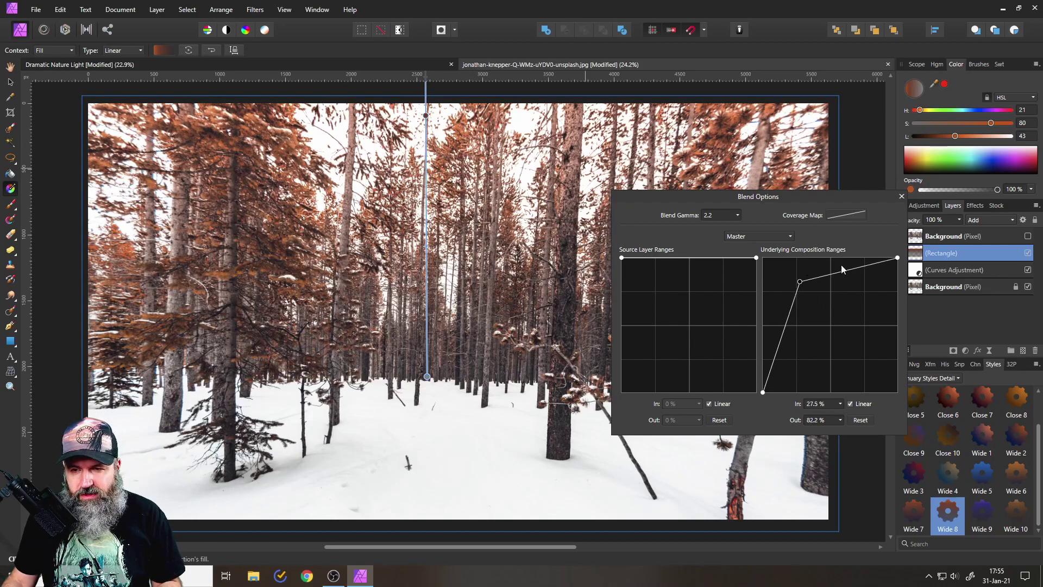
pyautogui.click(902, 196)
# Compare the forest with and without the coloured light by toggling the rectangle layer, leaving it visible.
pyautogui.click(1028, 253)
pyautogui.click(1027, 253)
pyautogui.click(1027, 253)
pyautogui.click(1027, 253)
pyautogui.click(1028, 253)
pyautogui.click(1027, 253)
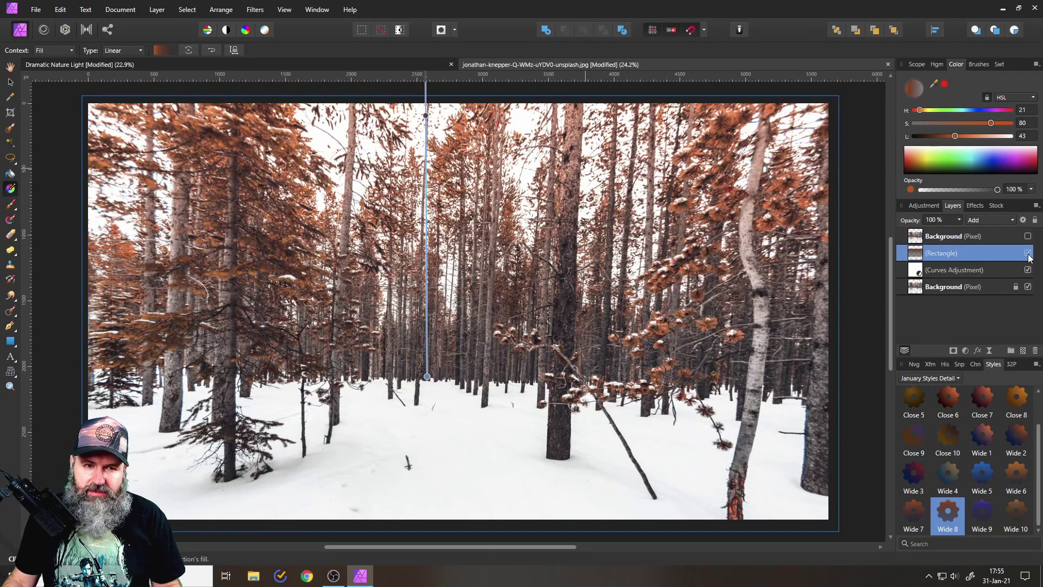